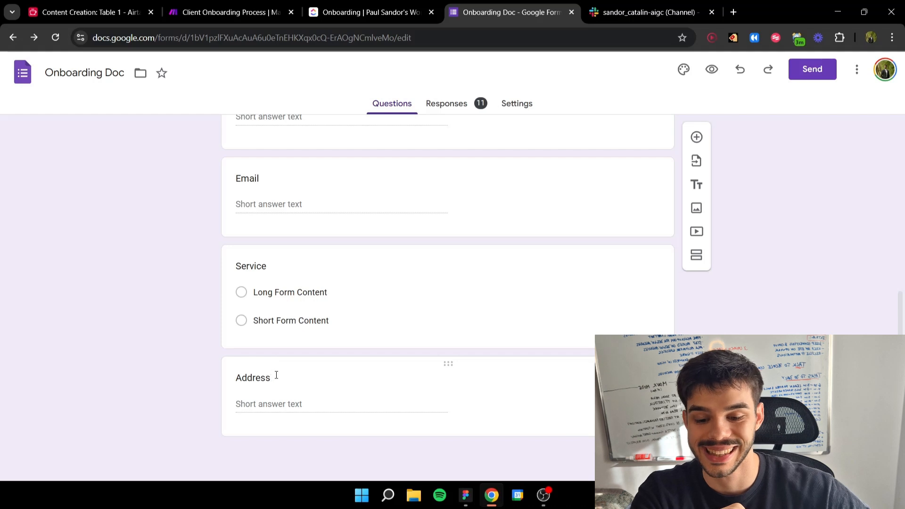
# Step: Review the questions in the Onboarding Doc form, from the Address field back up to Last Name
pyautogui.moveTo(276, 375); pyautogui.dragTo(236, 380)
pyautogui.click(163, 353)
pyautogui.scroll(4, 487, 188)
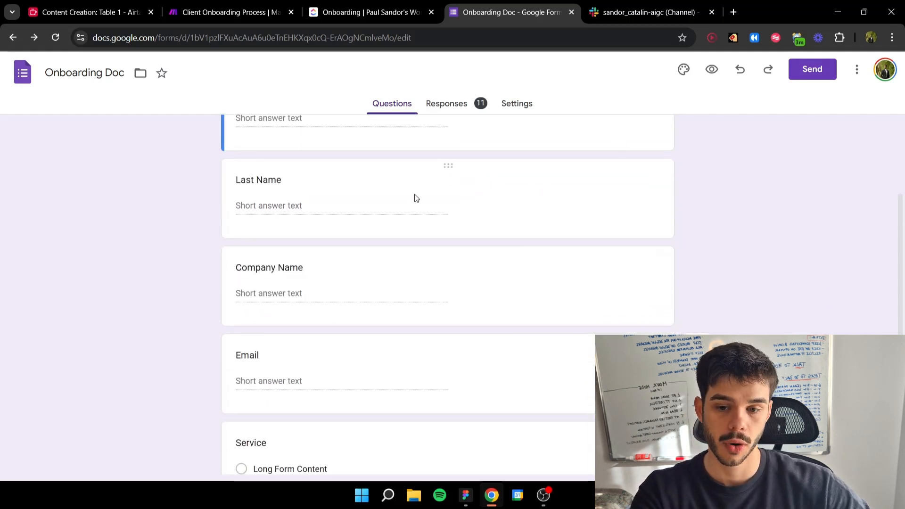
# Step: Switch to the Client Onboarding Process scenario in Make and examine the webhook, the router and the Client Task Created module
pyautogui.click(228, 12)
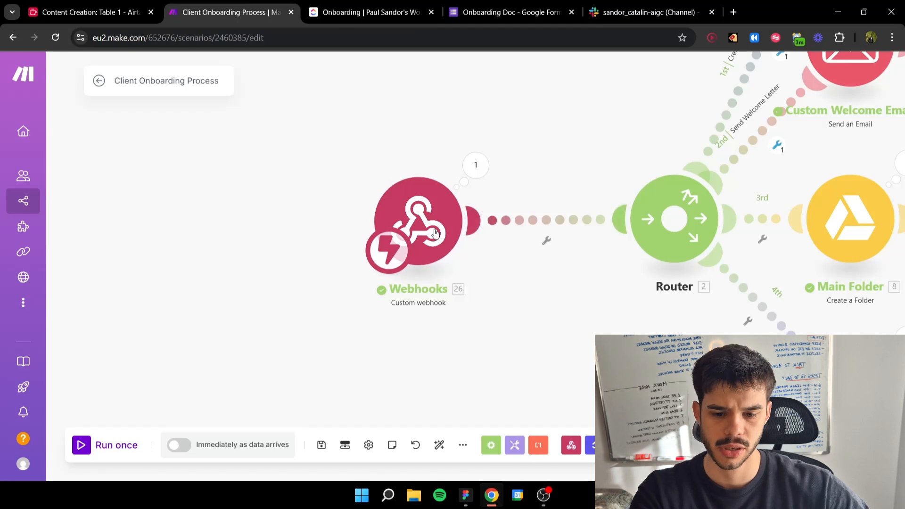
pyautogui.scroll(-5, 552, 212)
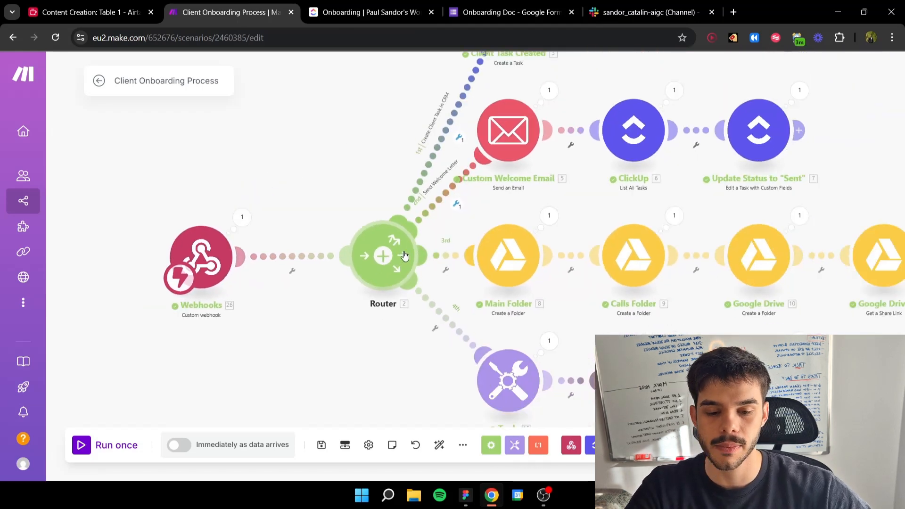
pyautogui.scroll(-2, 451, 221)
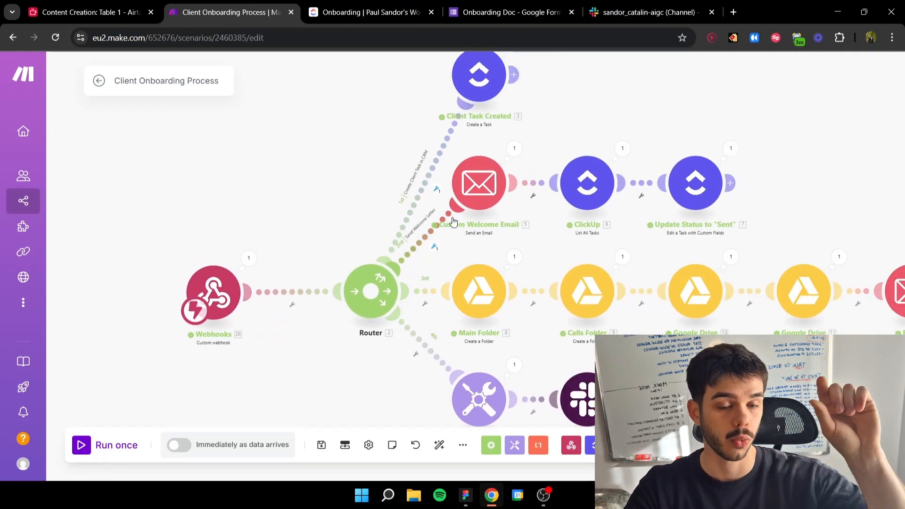
pyautogui.moveTo(396, 180); pyautogui.dragTo(351, 300)
pyautogui.scroll(-1, 356, 298)
pyautogui.scroll(4, 388, 260)
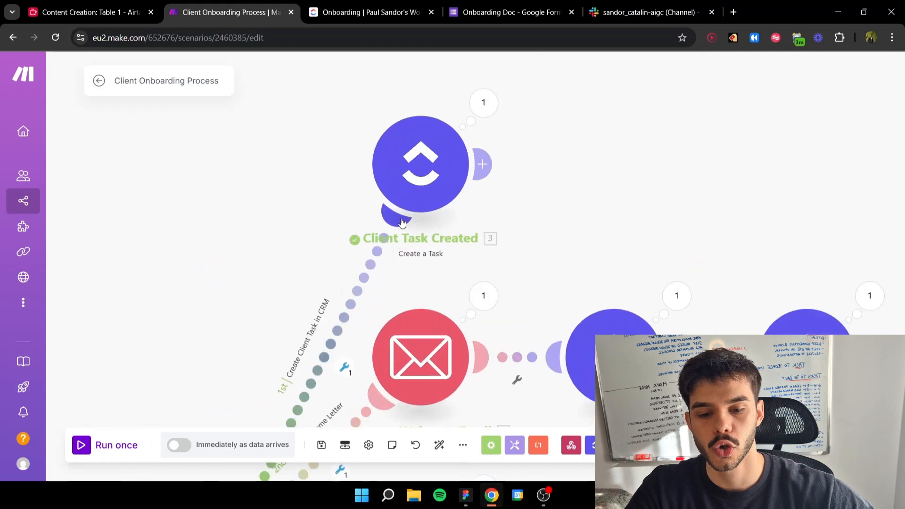
pyautogui.scroll(1, 398, 231)
pyautogui.moveTo(398, 228); pyautogui.dragTo(383, 264)
pyautogui.moveTo(455, 232); pyautogui.dragTo(468, 235)
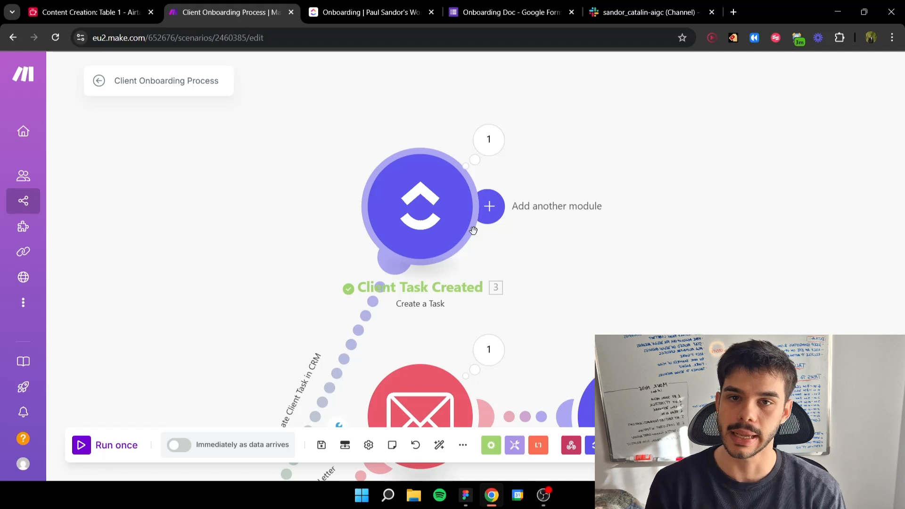
# Step: Switch to the ClickUp Onboarding list and check the client tasks' Welcome Letter and Address columns
pyautogui.click(367, 10)
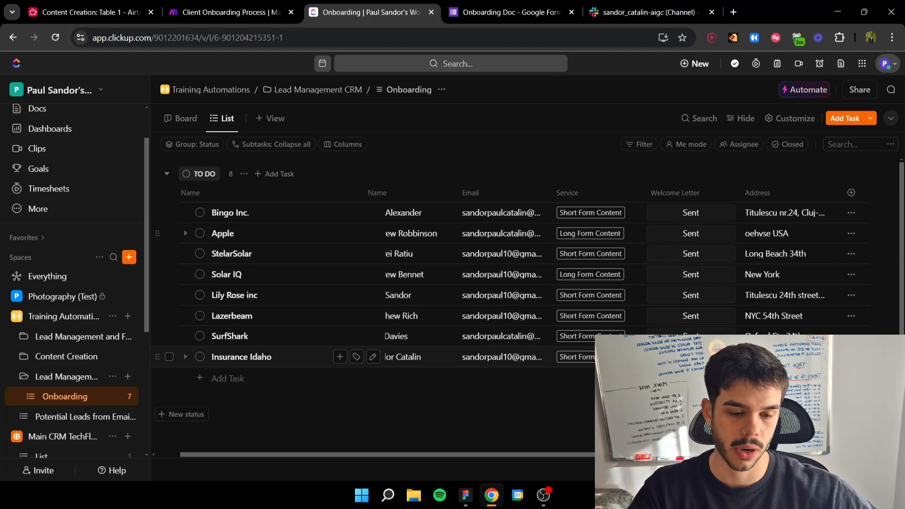
pyautogui.click(691, 357)
pyautogui.click(691, 357)
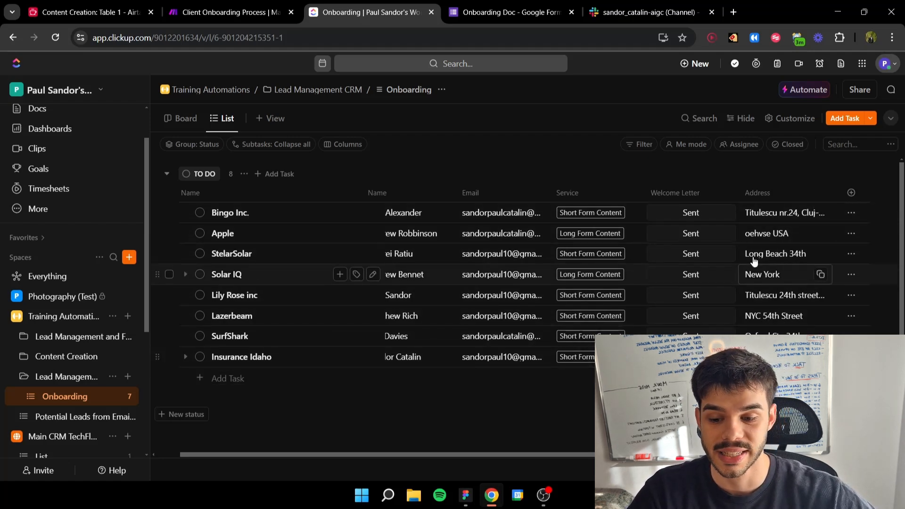
# Step: Return to the Make scenario and inspect the Custom Welcome Email module's recipient, subject and HTML content
pyautogui.click(250, 16)
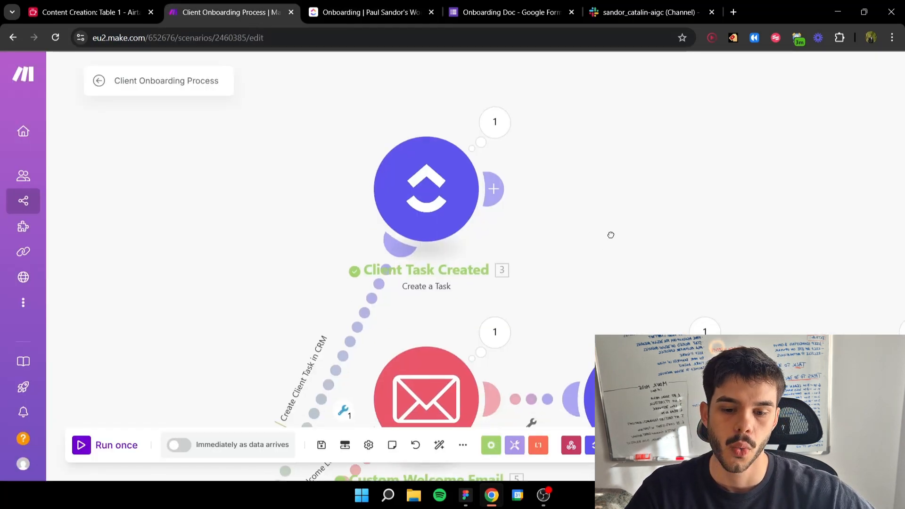
pyautogui.scroll(-3, 581, 188)
pyautogui.scroll(4, 570, 286)
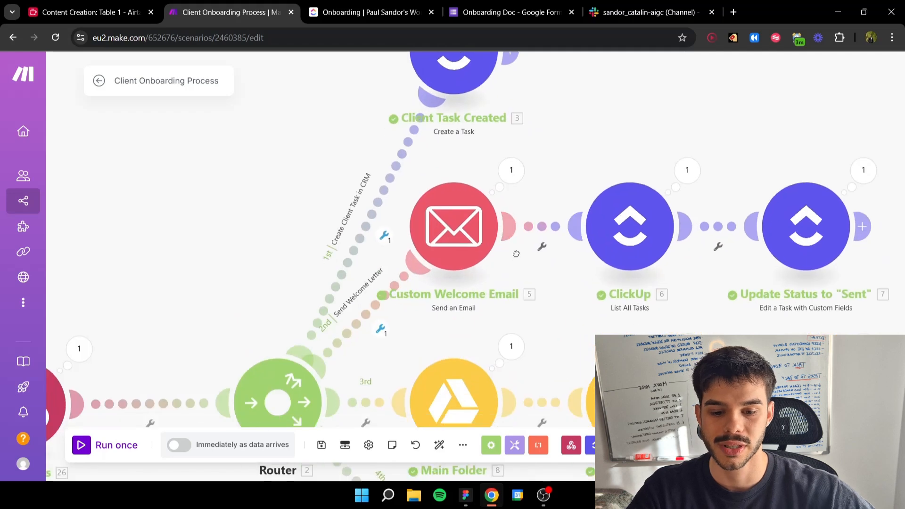
pyautogui.click(471, 211)
pyautogui.scroll(-9, 667, 257)
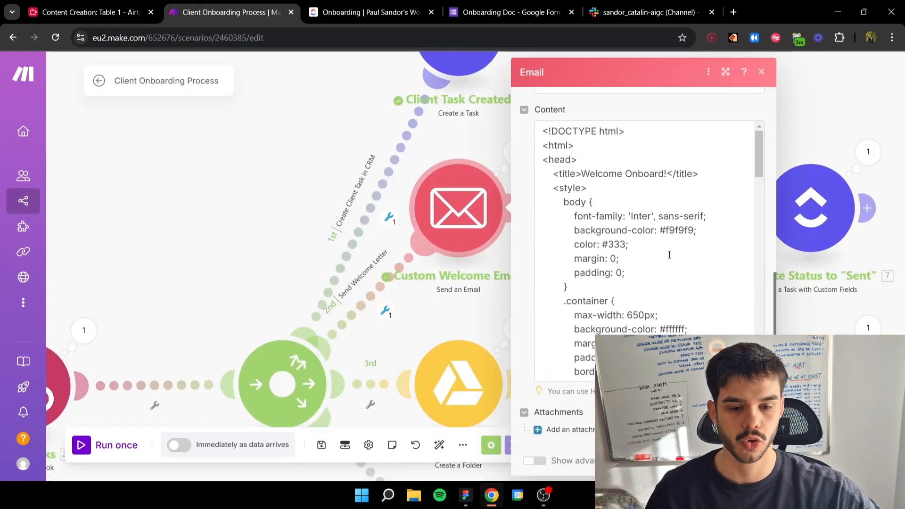
pyautogui.scroll(5, 669, 250)
pyautogui.scroll(2, 669, 250)
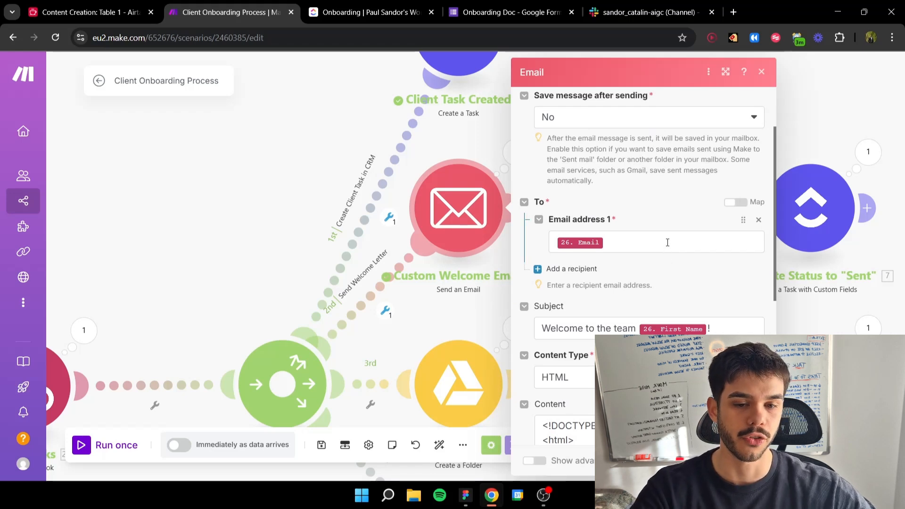
# Step: Check the fields in the onboarding form again, return to the Make scenario and close the email module's settings
pyautogui.click(509, 12)
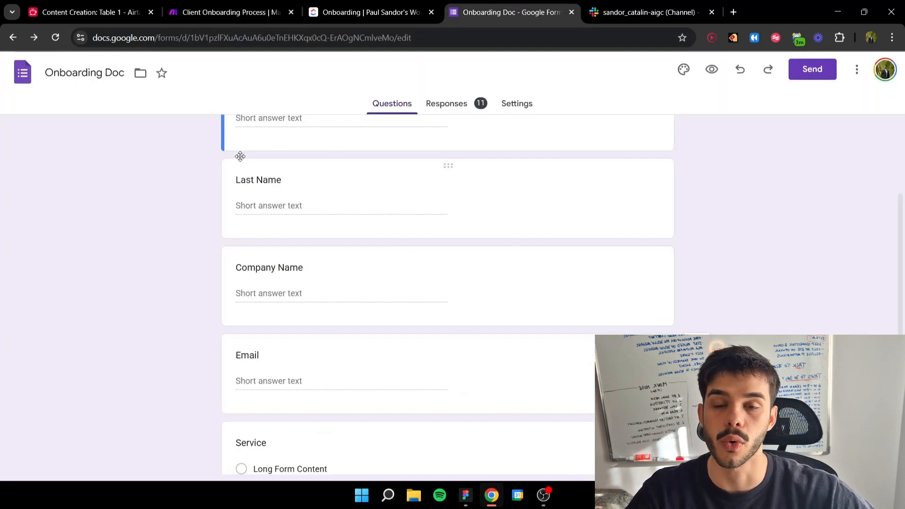
pyautogui.click(221, 13)
pyautogui.click(761, 71)
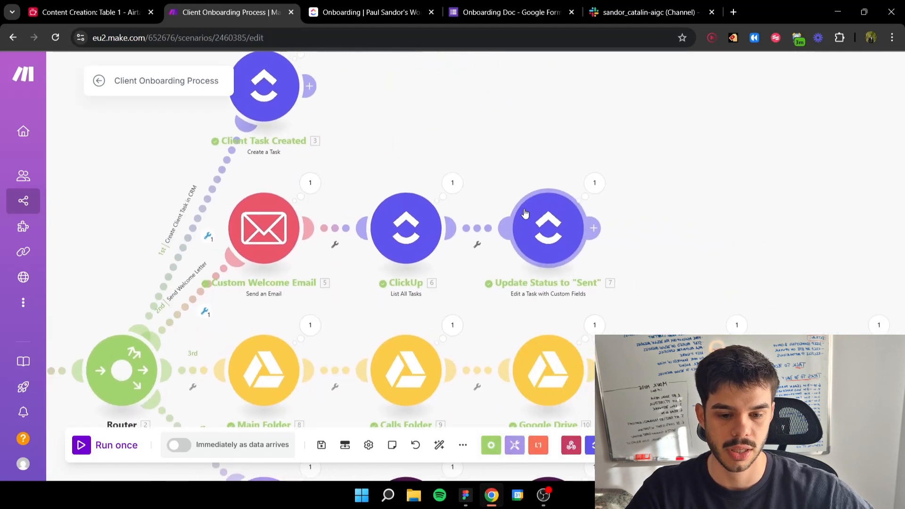
# Step: View the Welcome Letter options for Bingo Inc. in the ClickUp list and return to the Make scenario
pyautogui.click(394, 5)
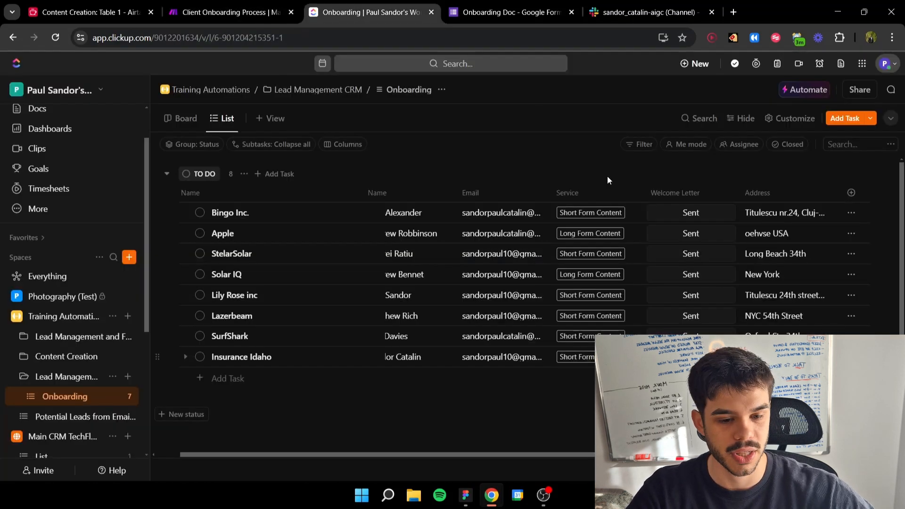
pyautogui.click(689, 220)
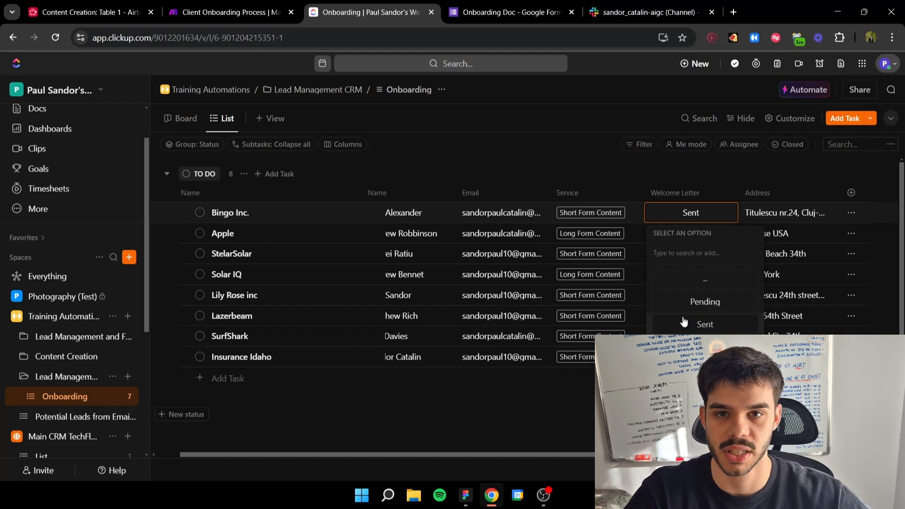
pyautogui.click(212, 15)
# Step: Inspect the third branch's Google Drive modules, viewing the settings that create the Calls and Documents folders
pyautogui.moveTo(427, 249); pyautogui.dragTo(546, 188)
pyautogui.scroll(-3, 547, 190)
pyautogui.scroll(3, 394, 176)
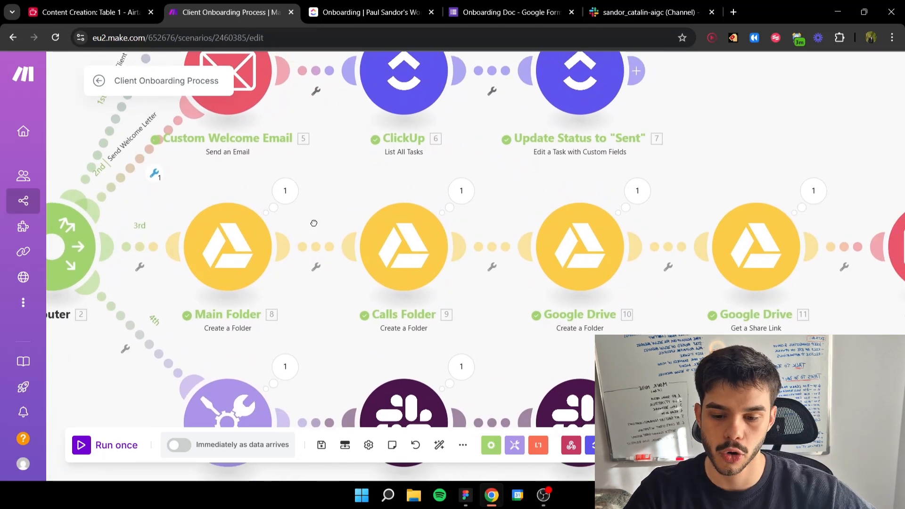
pyautogui.moveTo(292, 247); pyautogui.dragTo(372, 216)
pyautogui.moveTo(324, 232); pyautogui.dragTo(410, 220)
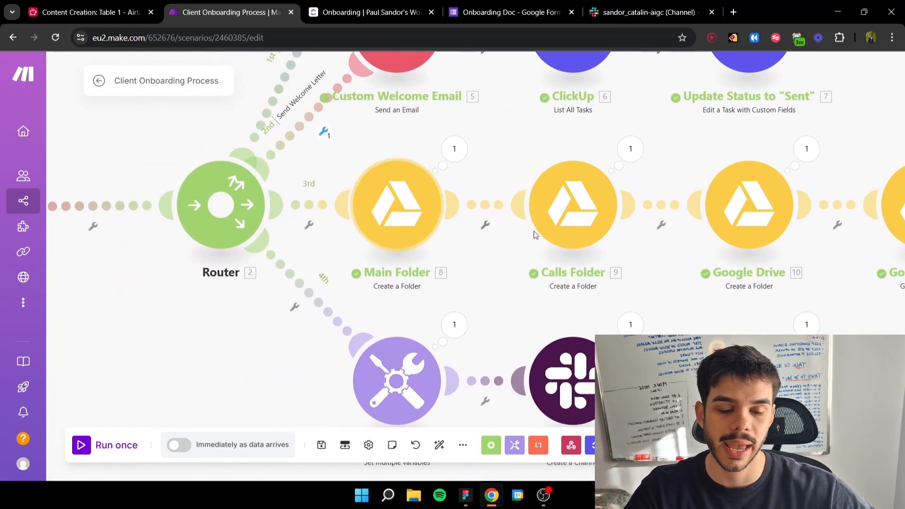
pyautogui.moveTo(493, 235); pyautogui.dragTo(292, 269)
pyautogui.scroll(-2, 521, 247)
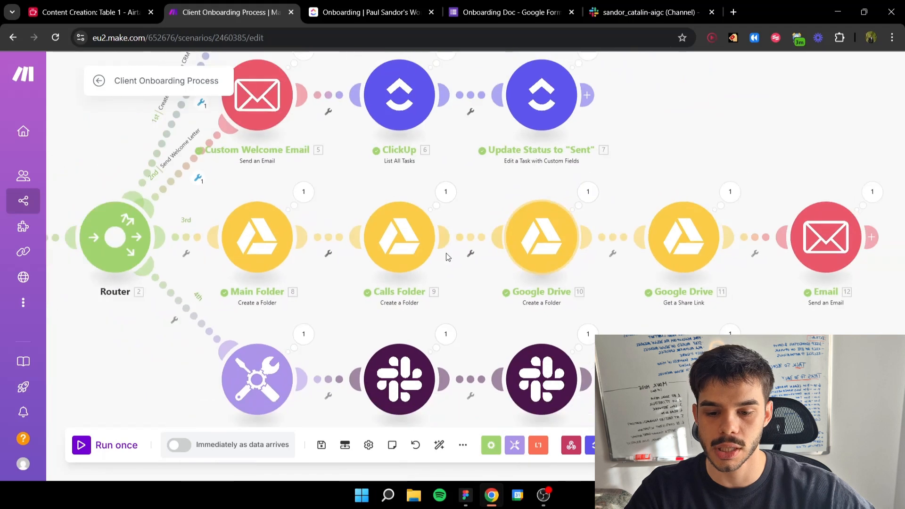
pyautogui.moveTo(352, 237); pyautogui.dragTo(398, 221)
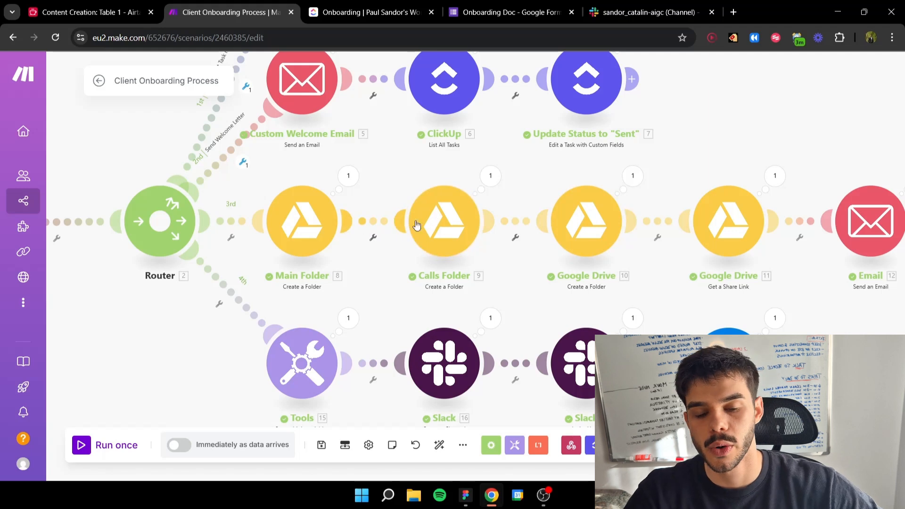
pyautogui.click(464, 206)
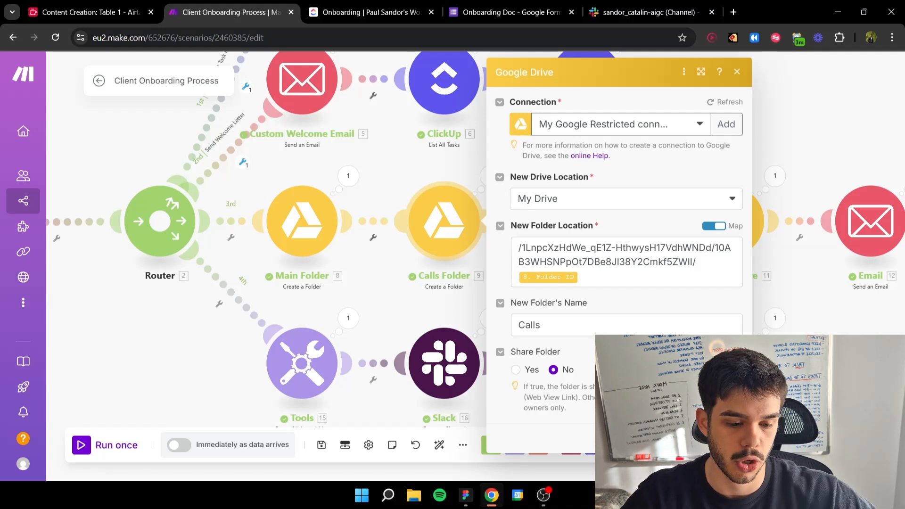
pyautogui.press('Escape')
pyautogui.click(586, 247)
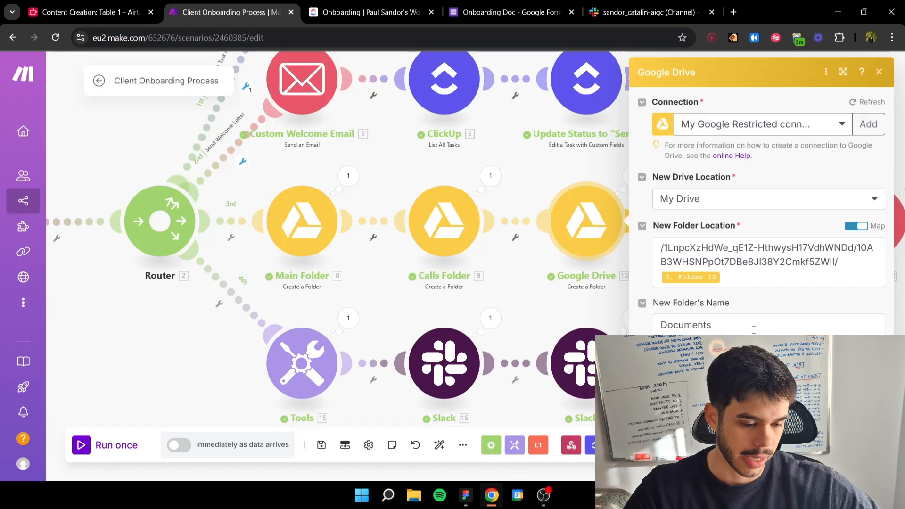
pyautogui.click(829, 410)
# Step: Examine the end of the third branch, from the Google Drive share link module to the final Email module
pyautogui.moveTo(690, 306); pyautogui.dragTo(609, 297)
pyautogui.scroll(-2, 608, 297)
pyautogui.moveTo(549, 275); pyautogui.dragTo(538, 297)
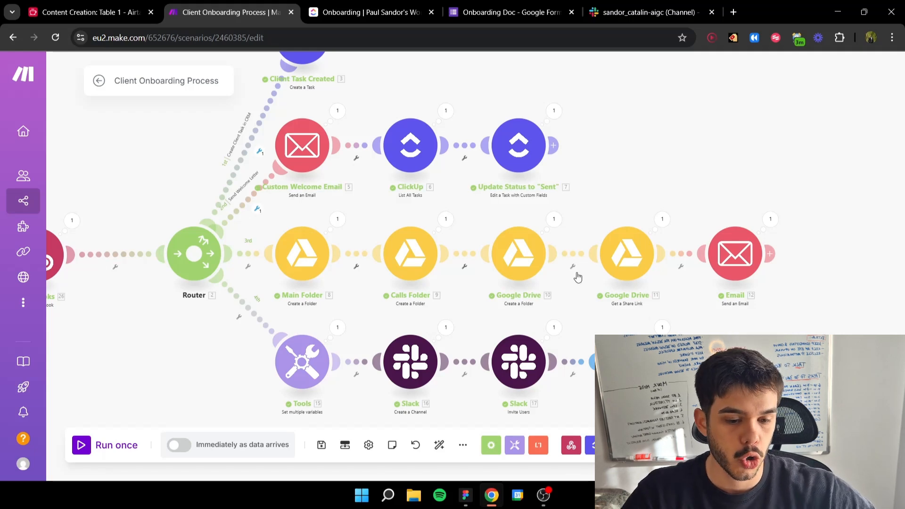
pyautogui.moveTo(632, 275); pyautogui.dragTo(536, 278)
pyautogui.scroll(4, 536, 279)
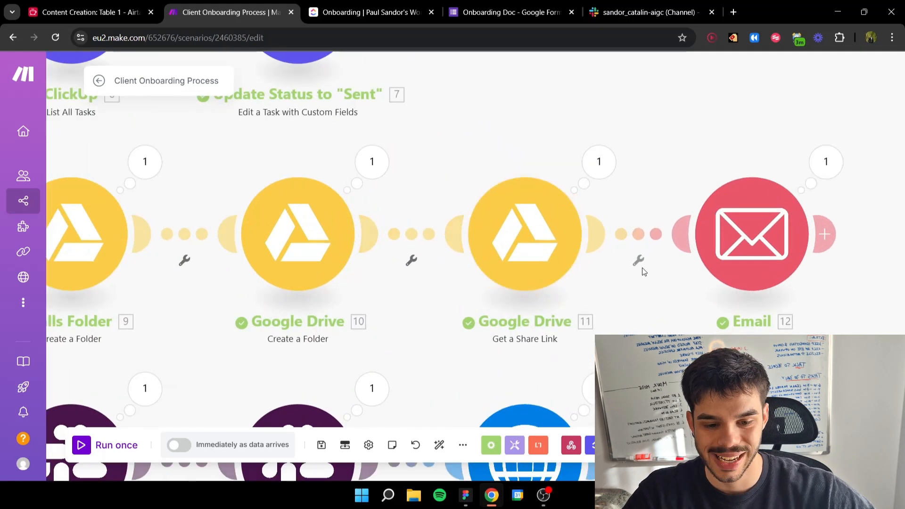
pyautogui.scroll(-2, 597, 267)
pyautogui.moveTo(677, 240); pyautogui.dragTo(530, 295)
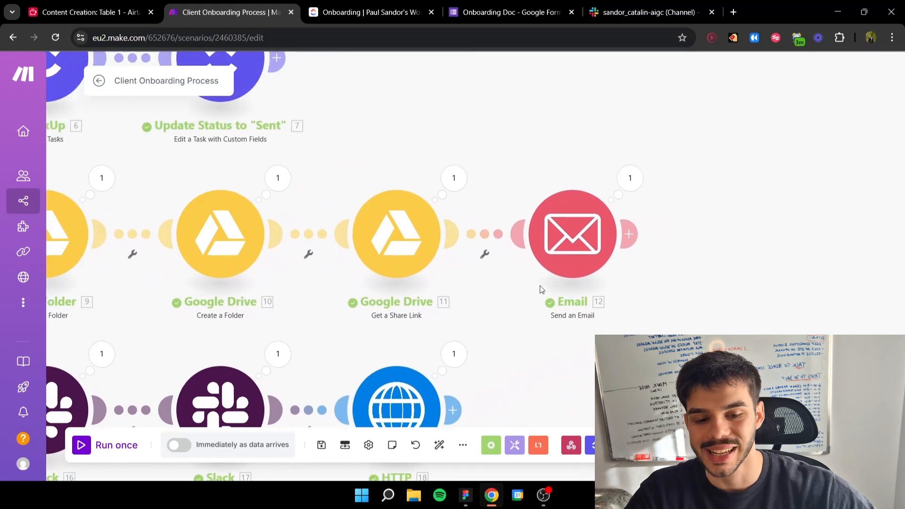
pyautogui.scroll(-3, 573, 270)
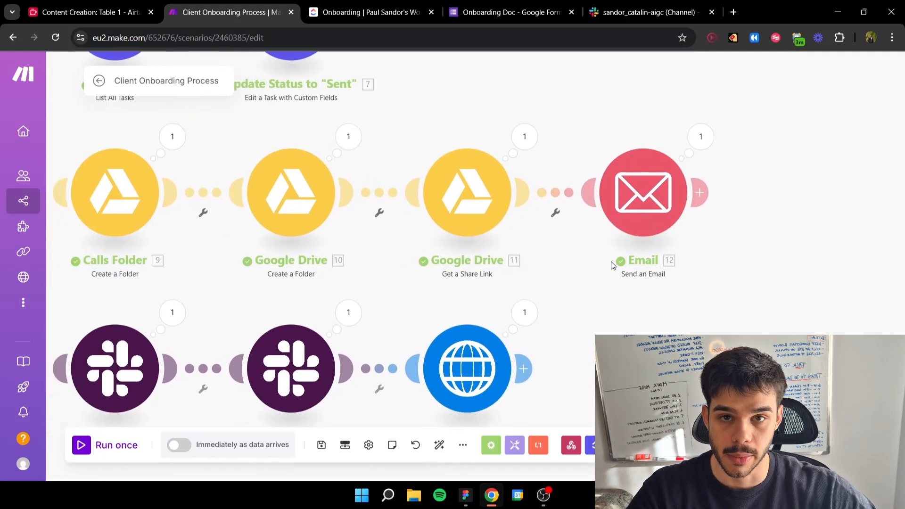
# Step: Examine the fourth branch's variables module, Slack channel and invitation modules, and HTTP request
pyautogui.moveTo(513, 248); pyautogui.dragTo(545, 245)
pyautogui.scroll(3, 502, 236)
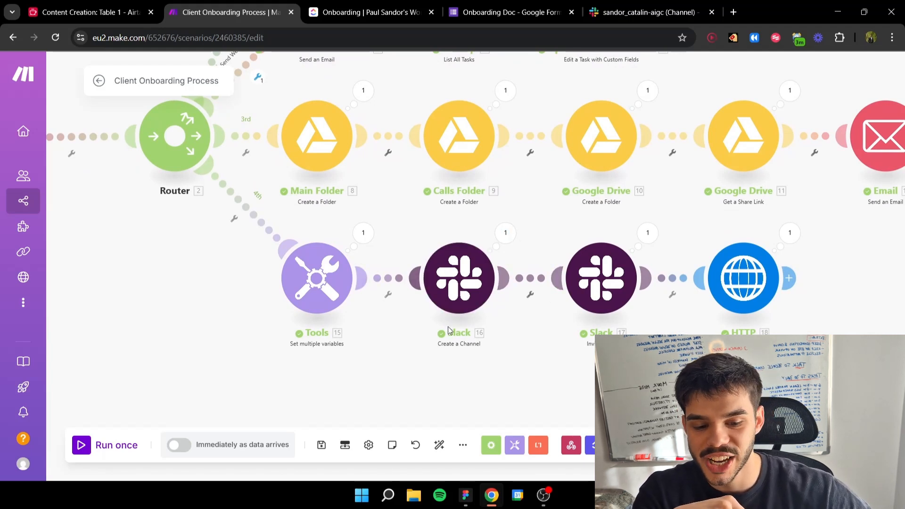
pyautogui.moveTo(589, 302); pyautogui.dragTo(459, 289)
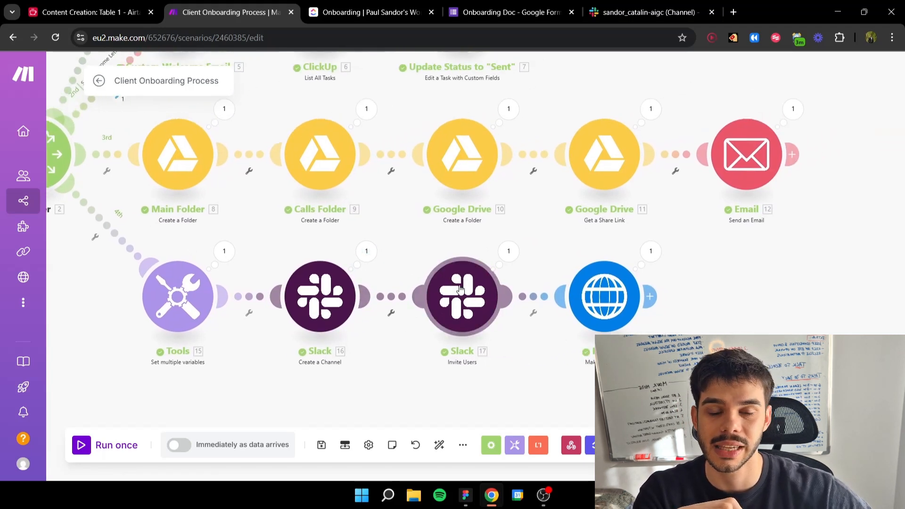
pyautogui.scroll(-5, 457, 287)
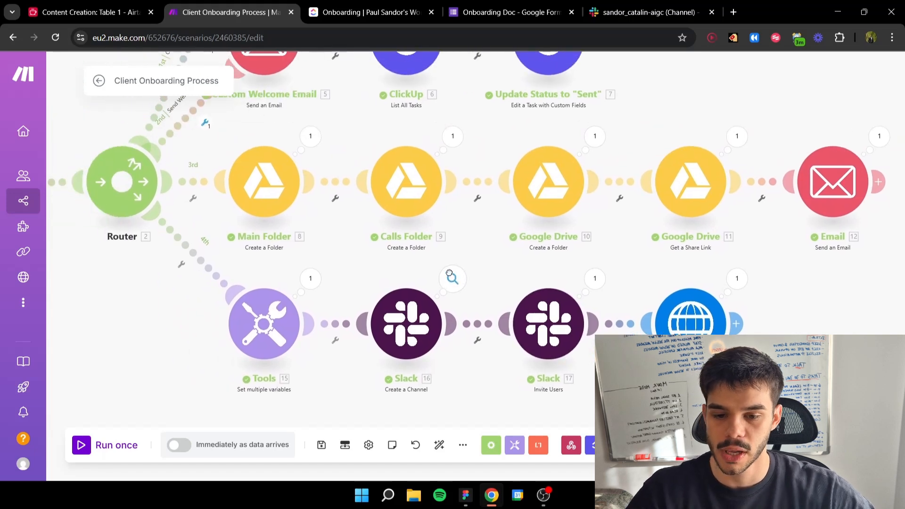
# Step: Survey the whole Client Onboarding Process scenario, from the webhook through the router to all four branches
pyautogui.scroll(-4, 427, 283)
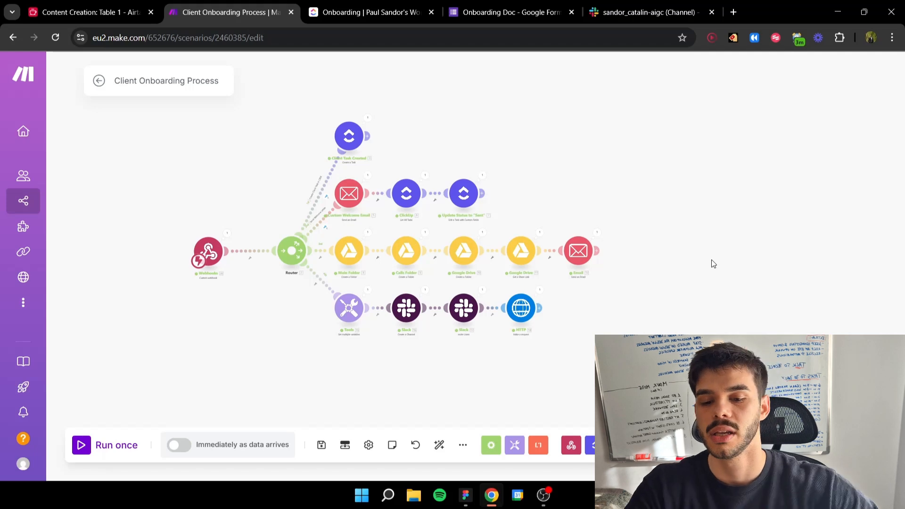
pyautogui.scroll(4, 428, 198)
pyautogui.scroll(-2, 545, 220)
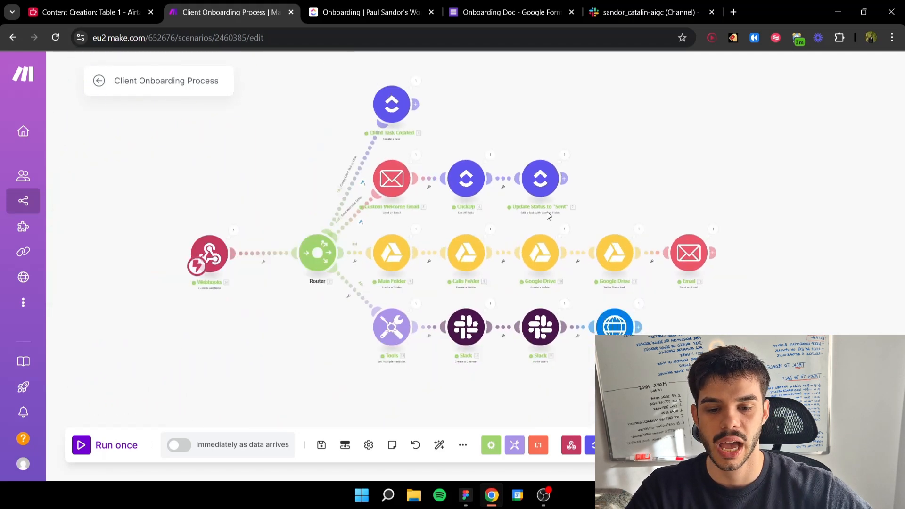
pyautogui.moveTo(546, 219); pyautogui.dragTo(522, 228)
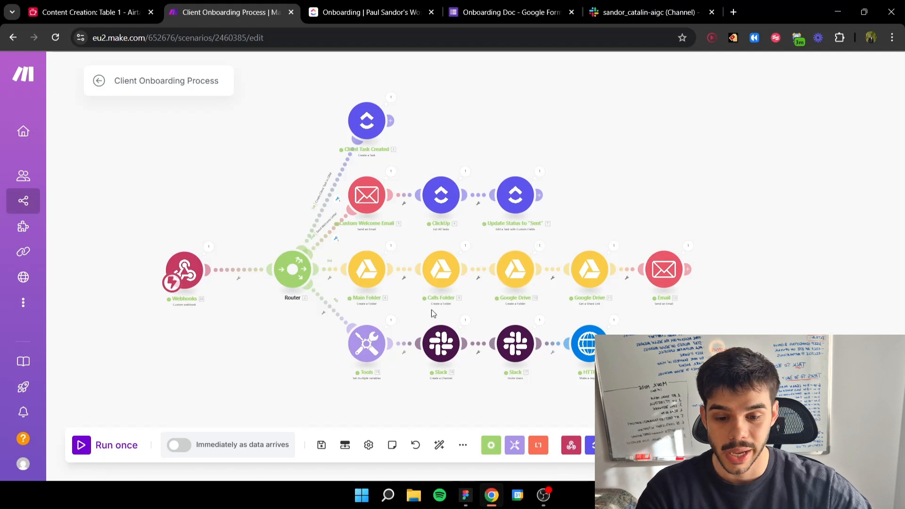
pyautogui.scroll(-3, 453, 292)
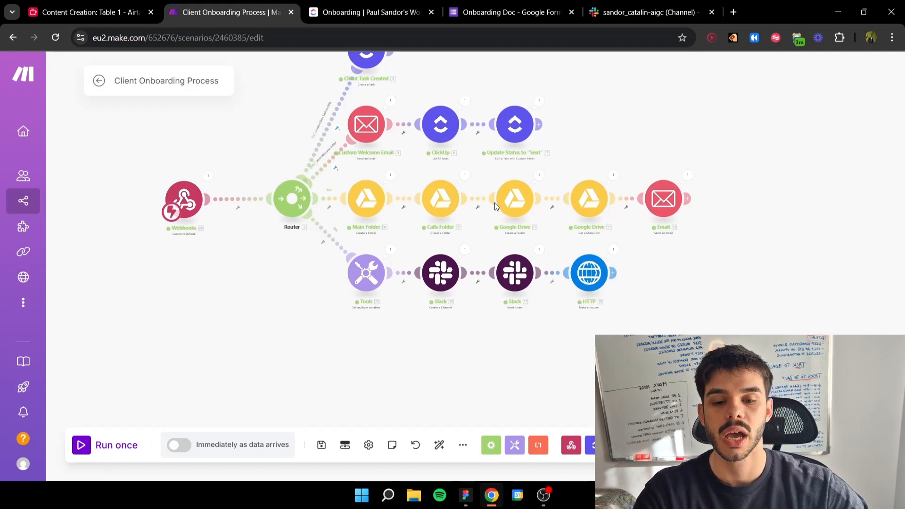
pyautogui.moveTo(496, 207); pyautogui.dragTo(481, 244)
pyautogui.moveTo(652, 214); pyautogui.dragTo(648, 232)
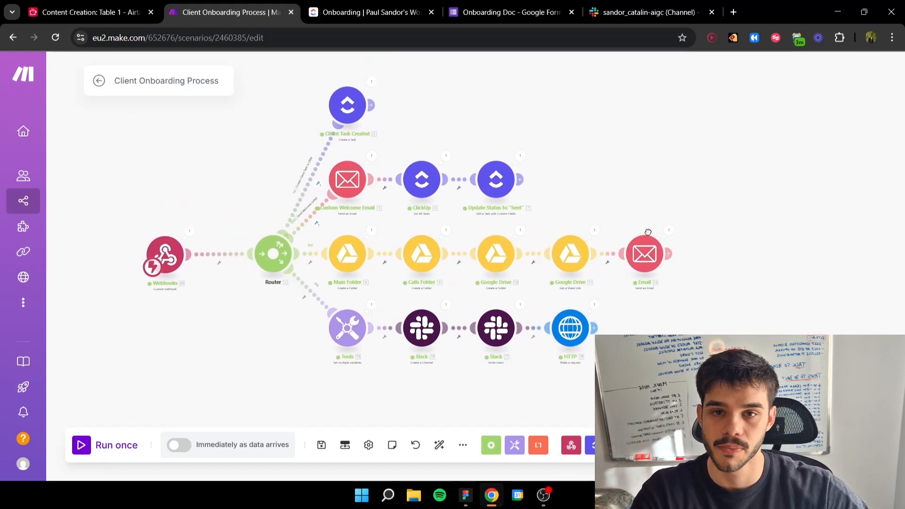
pyautogui.scroll(-2, 648, 232)
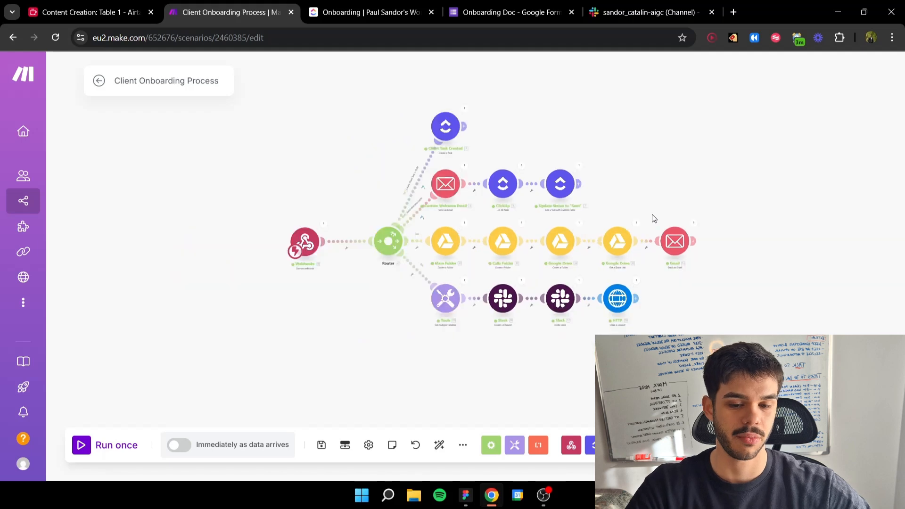
# Step: Run the Integration Webhooks scenario once and have its webhook wait for new data
pyautogui.scroll(2, 628, 232)
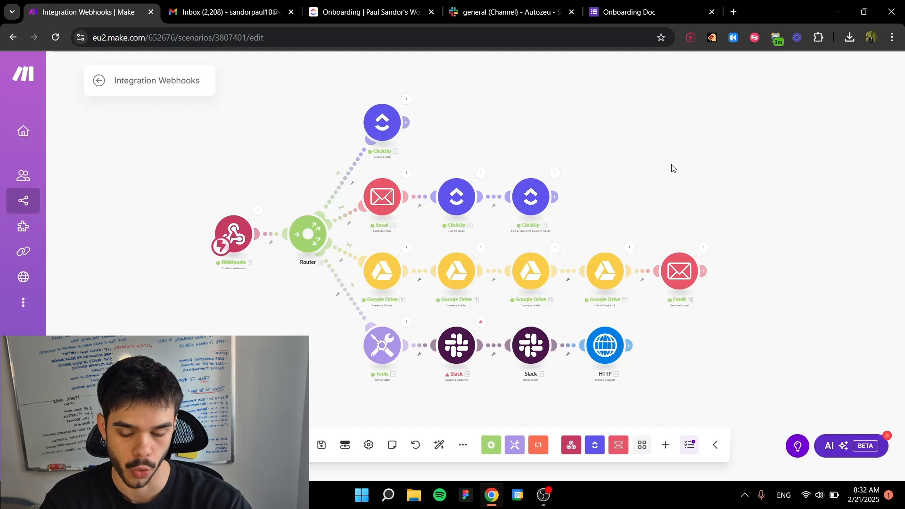
pyautogui.click(123, 445)
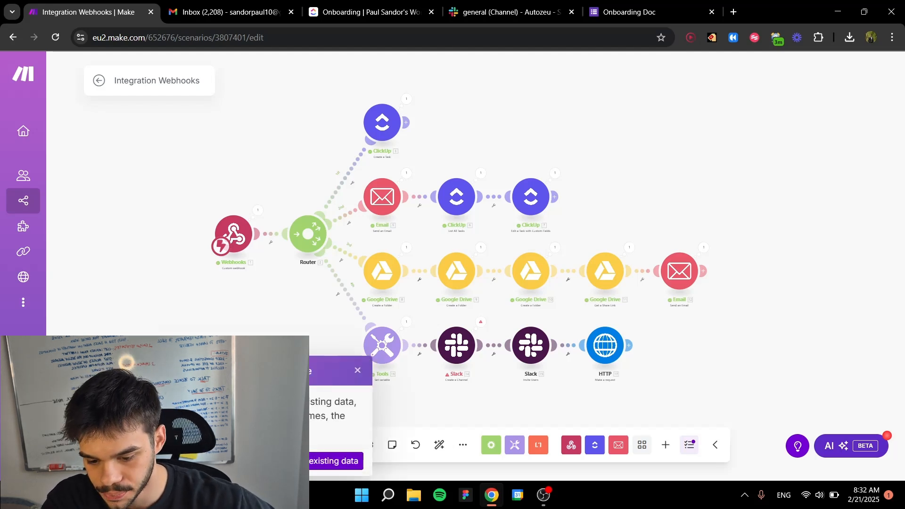
pyautogui.click(242, 461)
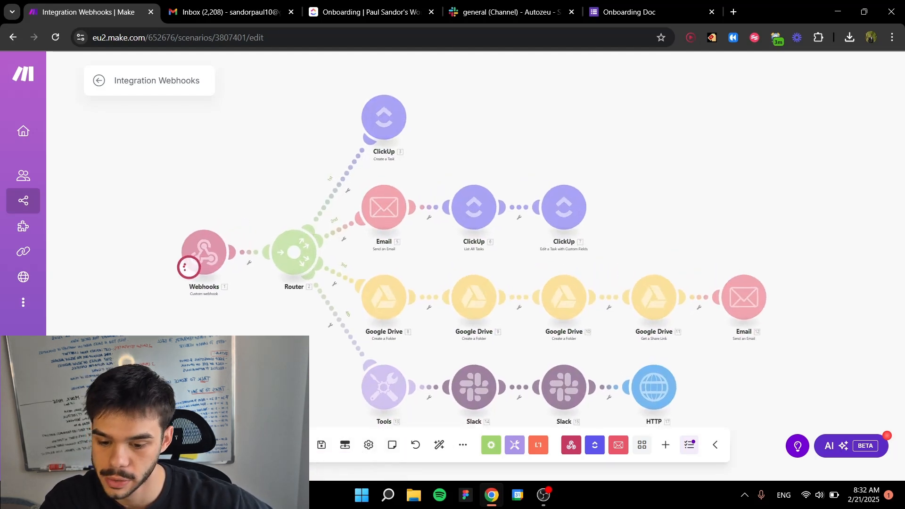
# Step: In the Onboarding Doc form, review the client's details with Short Form Content as the service, fill in the address, and submit the response
pyautogui.click(636, 12)
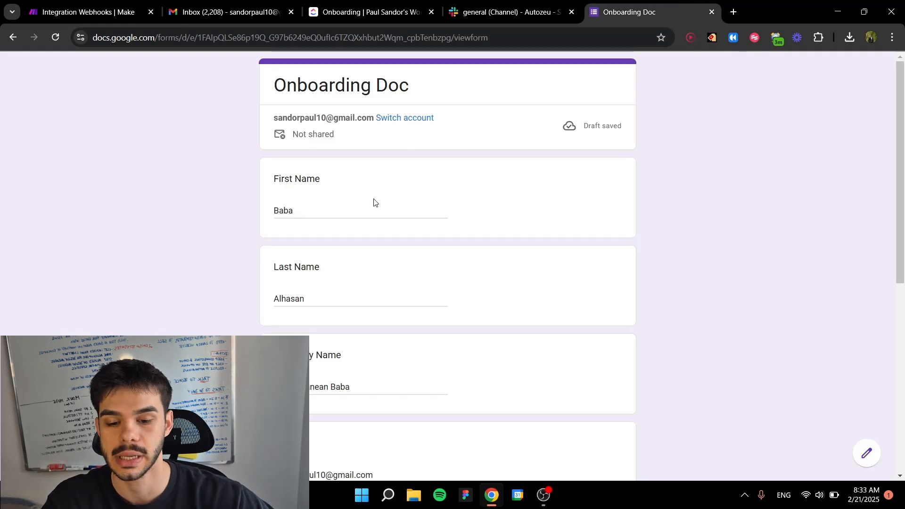
pyautogui.scroll(-1, 374, 202)
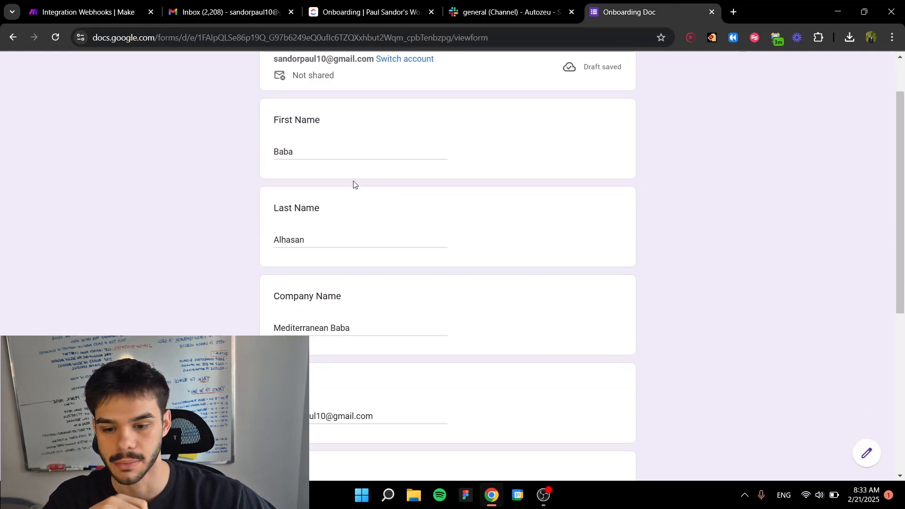
pyautogui.scroll(-5, 335, 144)
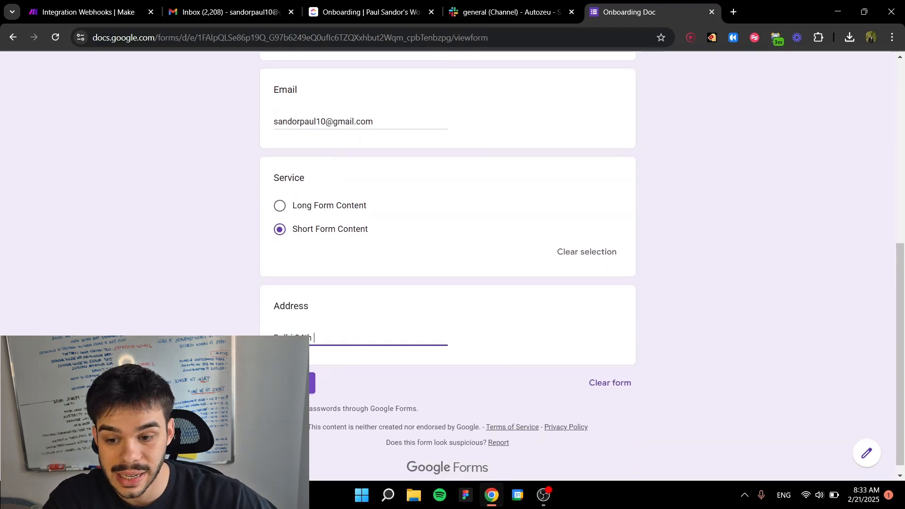
pyautogui.click(288, 383)
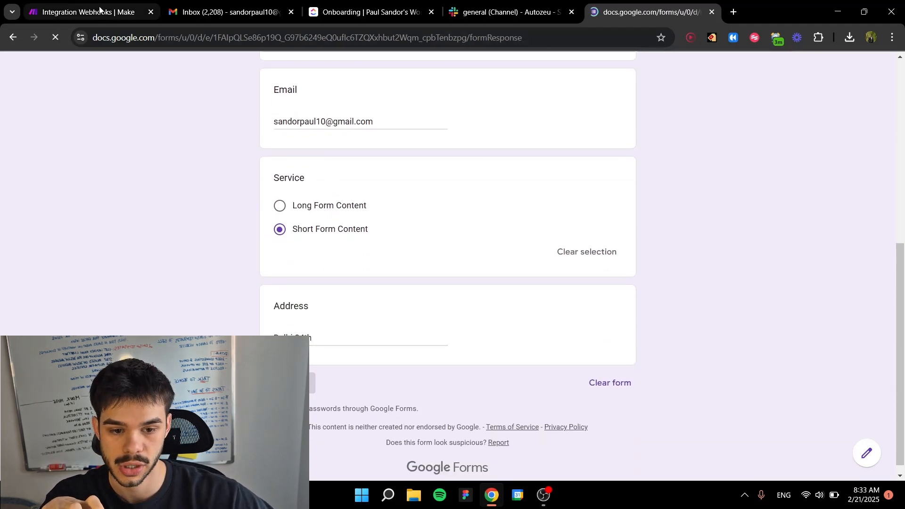
# Step: Return to the Make scenario and watch the run proceed through all four router branches to the final Email and HTTP modules
pyautogui.click(99, 9)
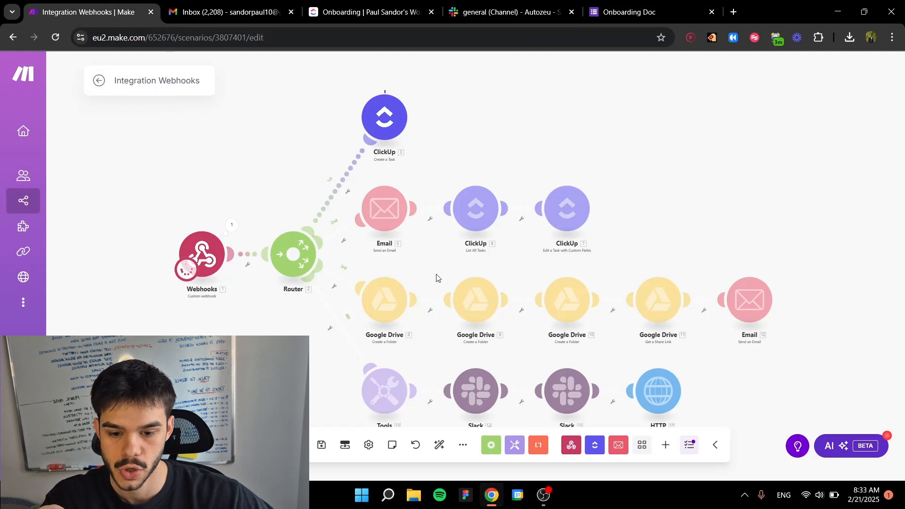
pyautogui.scroll(-2, 436, 275)
pyautogui.moveTo(438, 279); pyautogui.dragTo(406, 280)
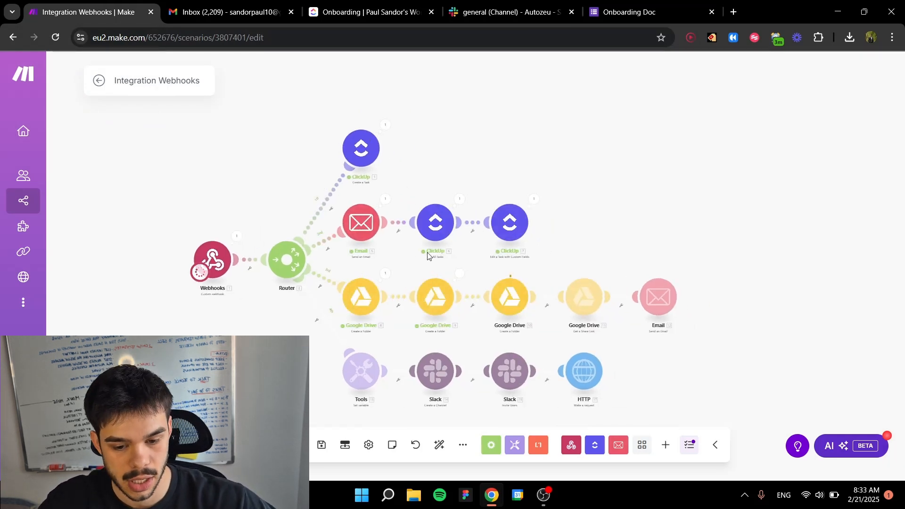
pyautogui.moveTo(486, 281); pyautogui.dragTo(445, 232)
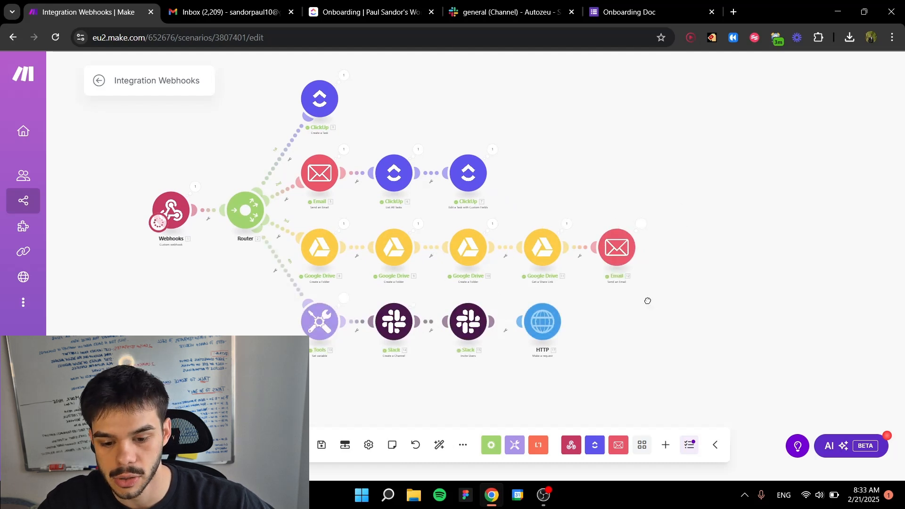
pyautogui.moveTo(650, 308); pyautogui.dragTo(630, 265)
pyautogui.moveTo(524, 277); pyautogui.dragTo(541, 310)
pyautogui.moveTo(497, 254); pyautogui.dragTo(506, 261)
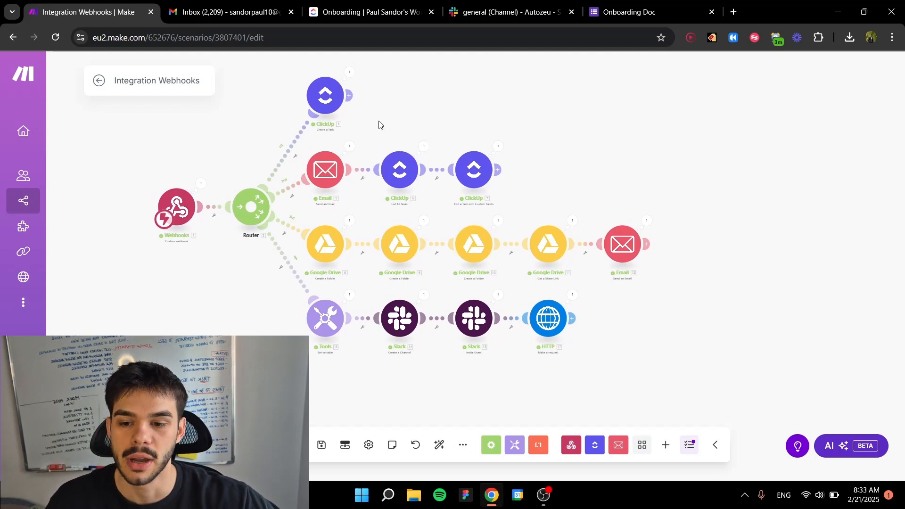
# Step: Open the new Welcome Onboard email in Gmail, read its message, and check the Calendly consultation link
pyautogui.click(228, 13)
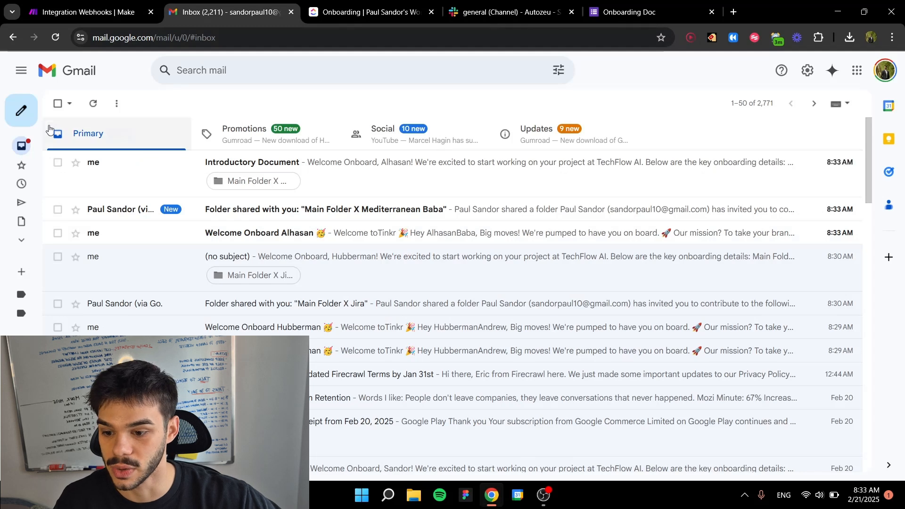
pyautogui.click(260, 233)
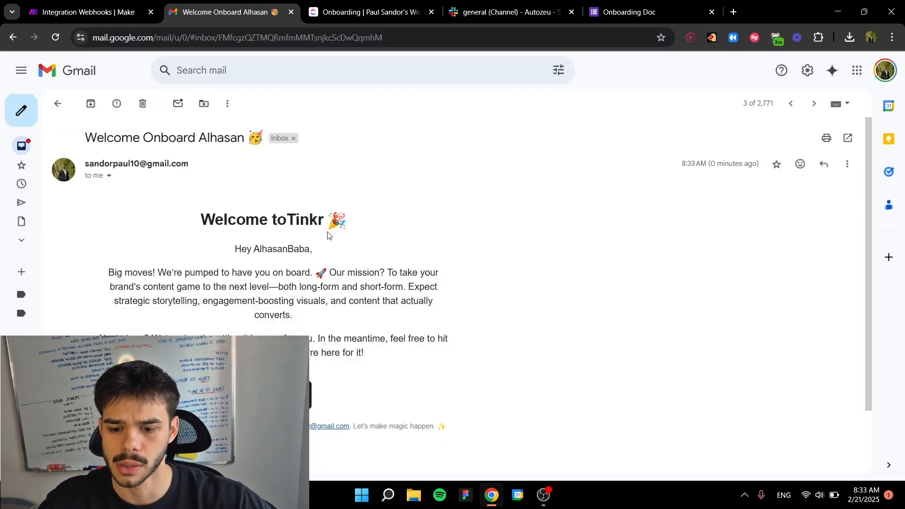
pyautogui.scroll(-1, 283, 212)
pyautogui.scroll(1, 340, 228)
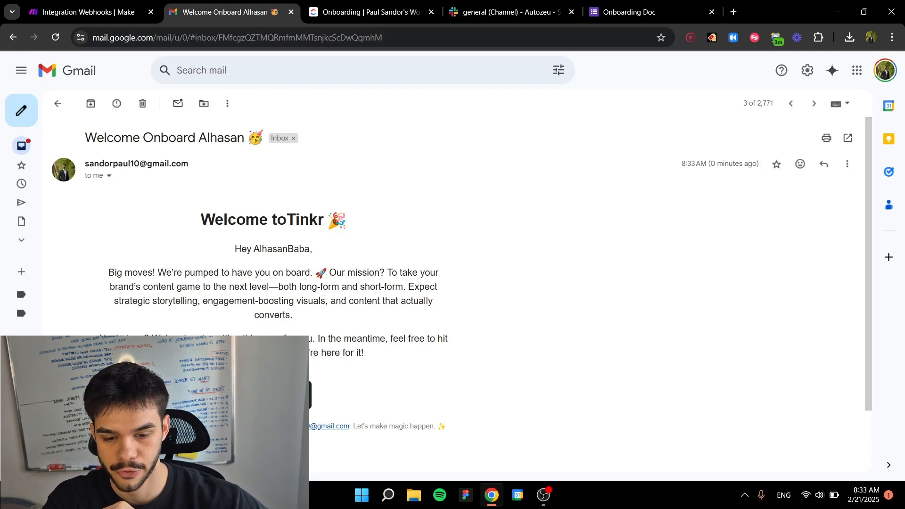
pyautogui.click(283, 395)
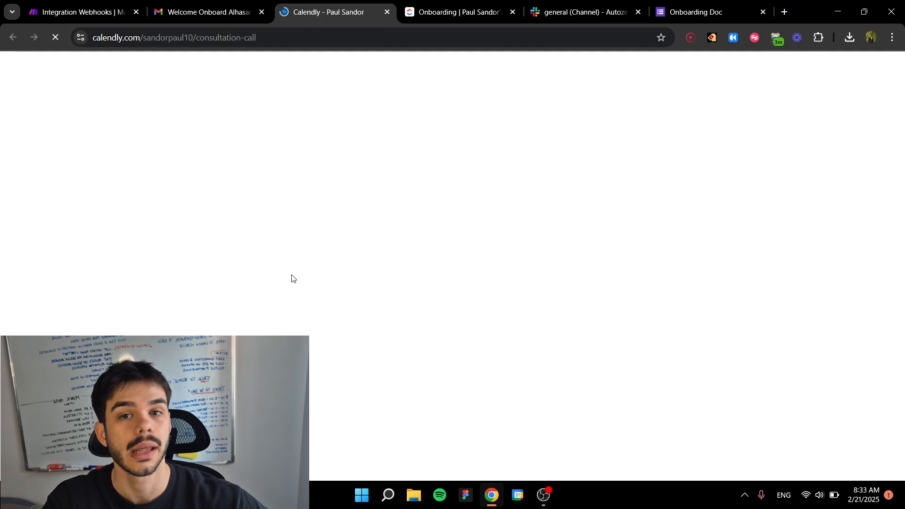
pyautogui.click(387, 12)
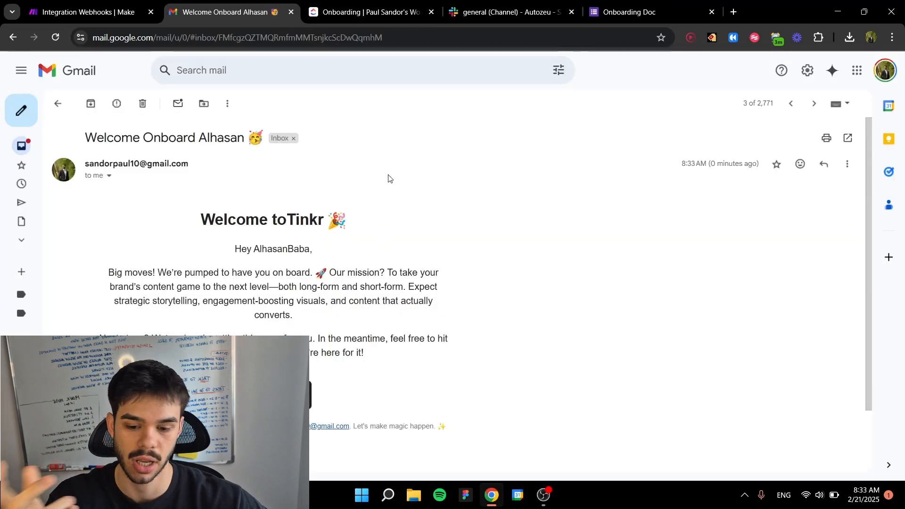
# Step: Open the folder-sharing email for "Main Folder X Mediterranean Baba" and view the shared folder in Google Drive
pyautogui.click(59, 104)
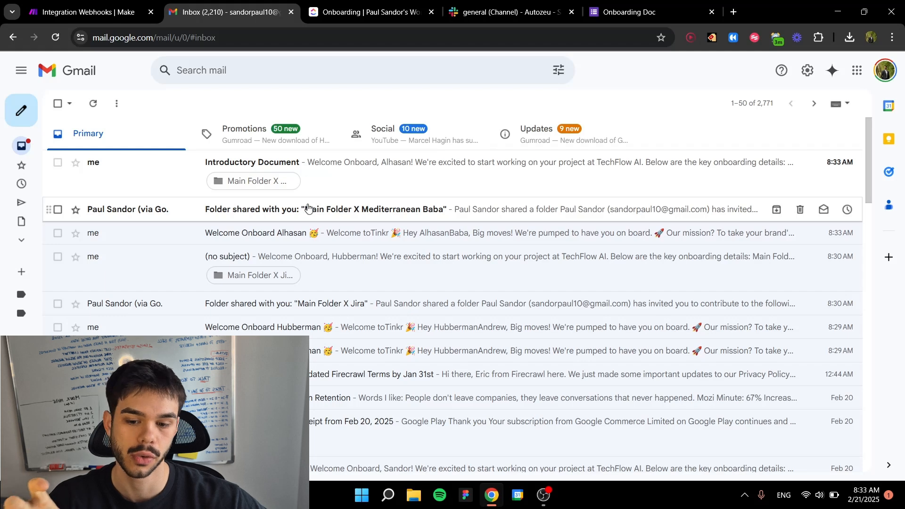
pyautogui.click(362, 221)
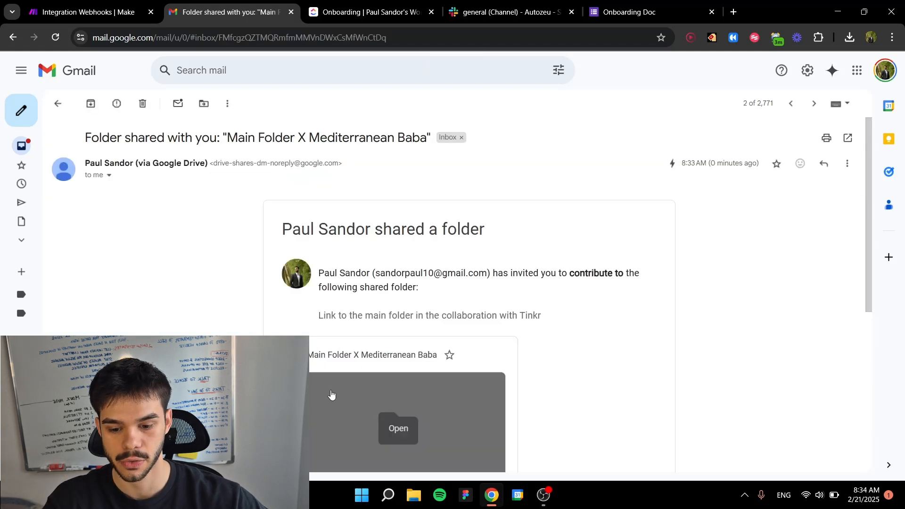
pyautogui.click(351, 375)
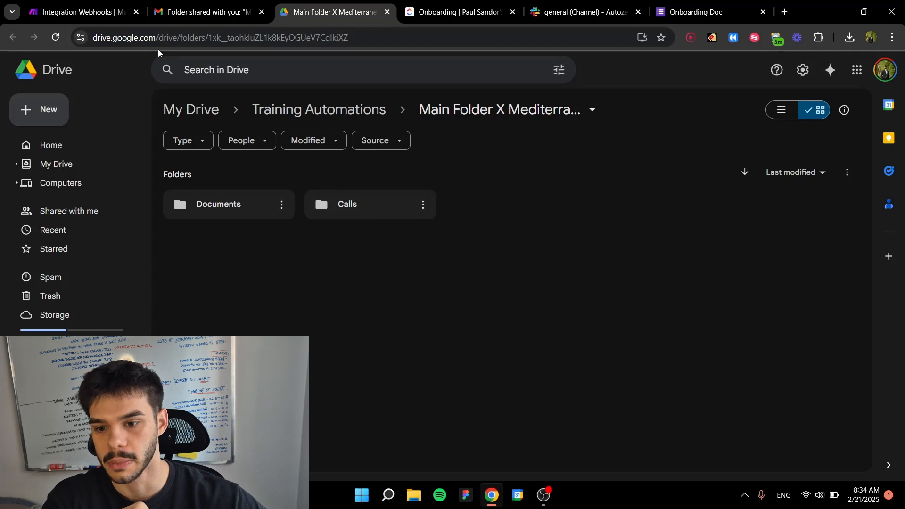
# Step: Read the Introductory Document email in Gmail, covering the main folder, Slack channel, N.D.A and booking link sections
pyautogui.click(179, 9)
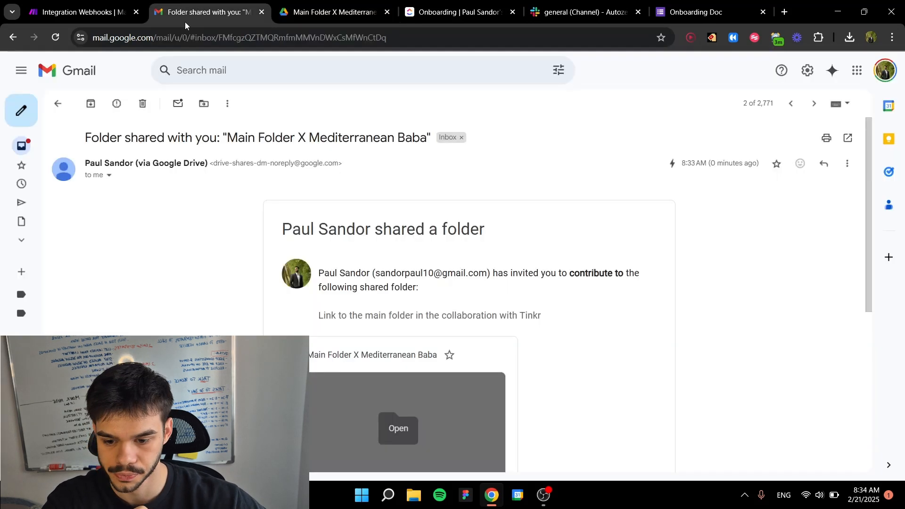
pyautogui.click(58, 103)
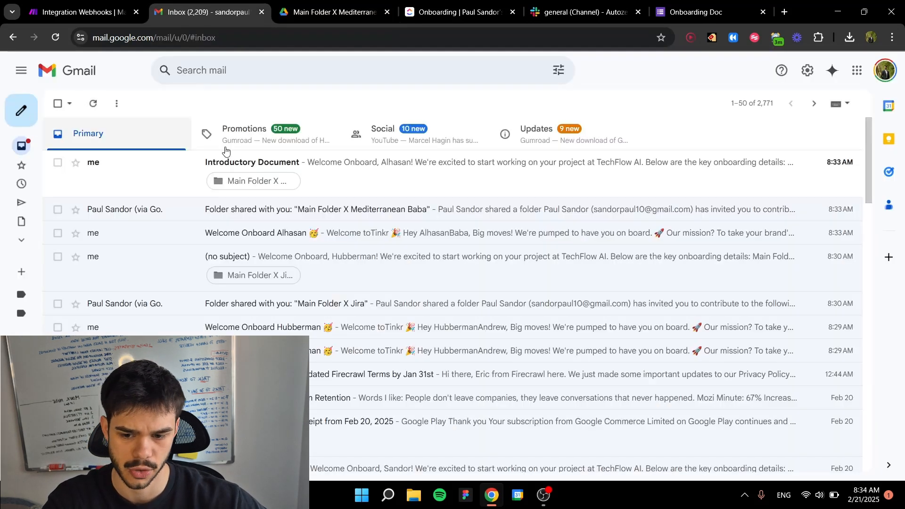
pyautogui.click(357, 184)
pyautogui.scroll(-2, 376, 189)
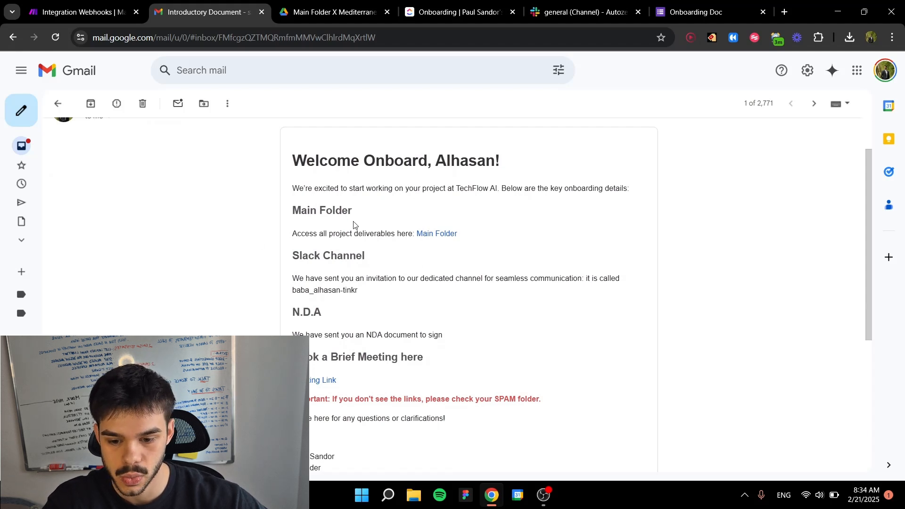
pyautogui.scroll(-2, 427, 239)
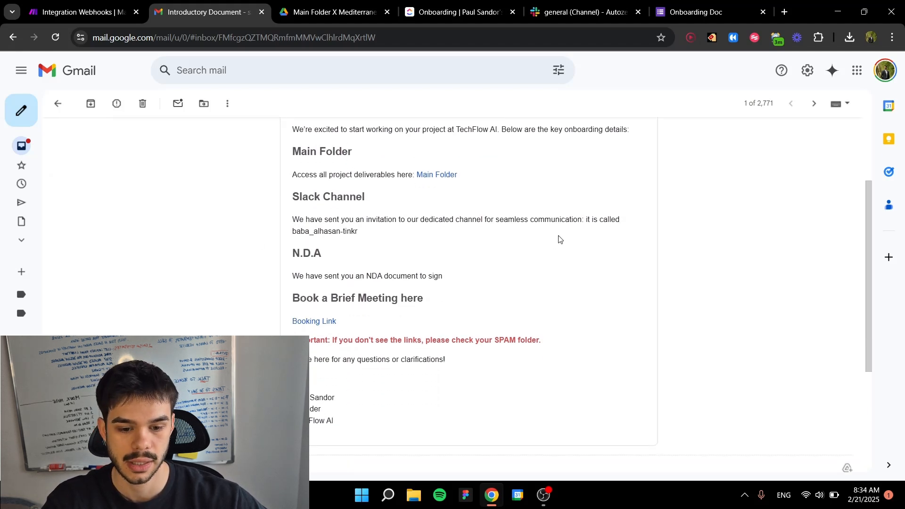
pyautogui.moveTo(360, 232); pyautogui.dragTo(297, 233)
pyautogui.click(330, 264)
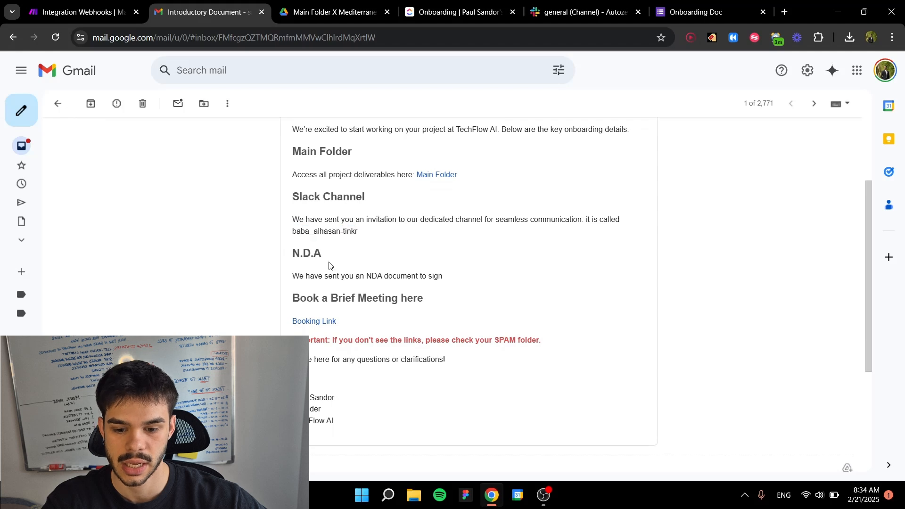
pyautogui.scroll(-1, 342, 259)
pyautogui.scroll(-3, 342, 258)
pyautogui.scroll(2, 316, 253)
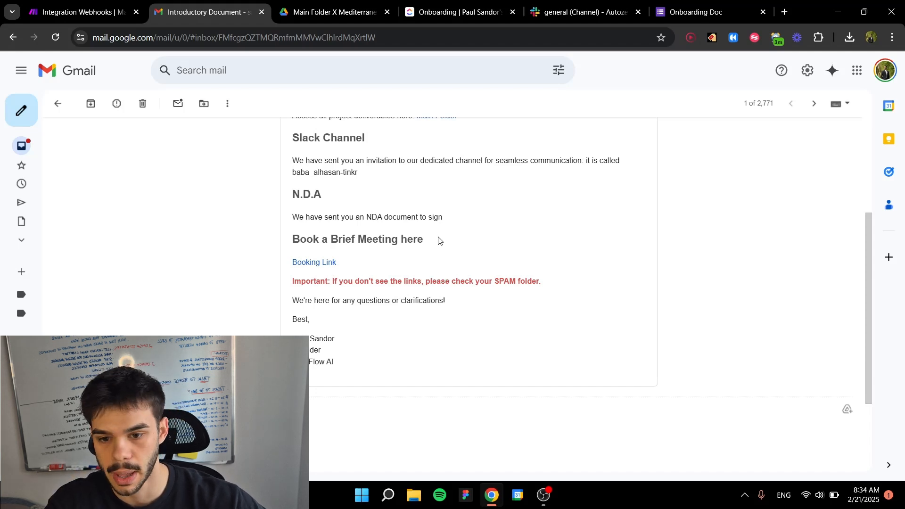
# Step: Check the new client's entry in the ClickUp Onboarding list, the client's Slack channel, and the main folder in Google Drive
pyautogui.click(434, 14)
pyautogui.scroll(-3, 368, 262)
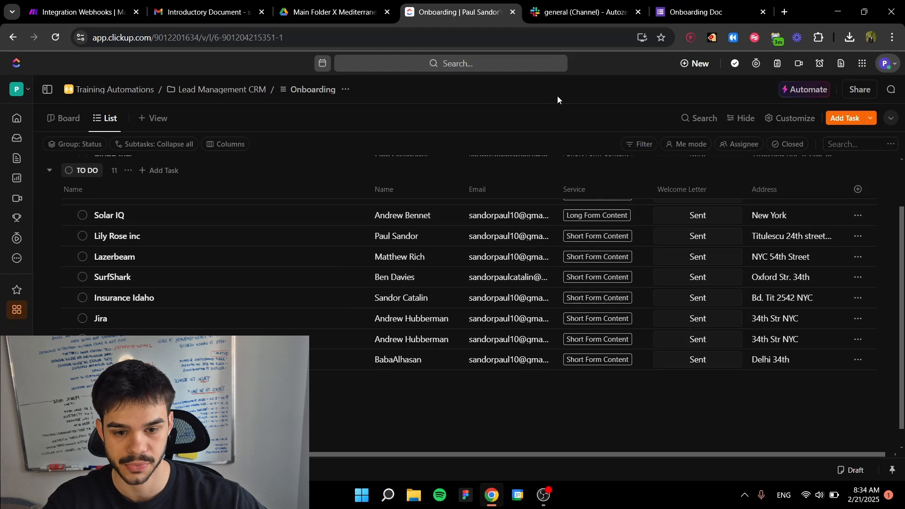
pyautogui.click(559, 7)
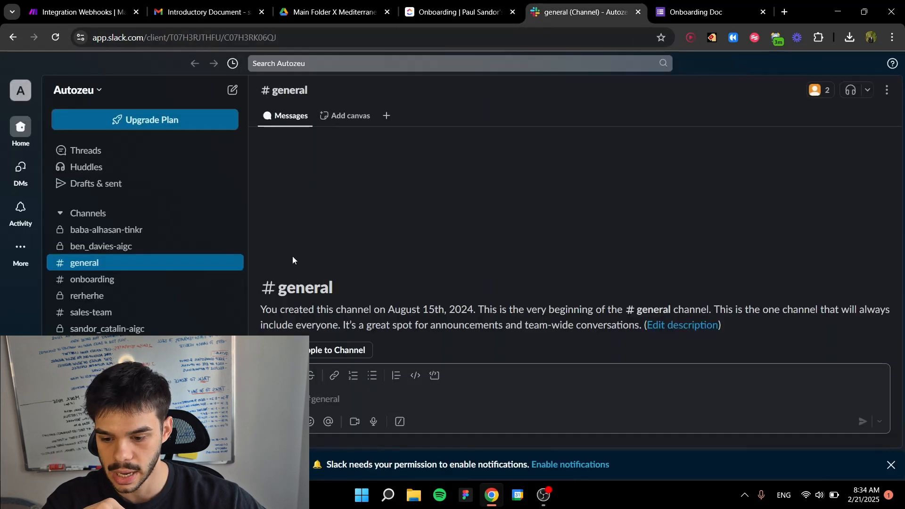
pyautogui.click(78, 229)
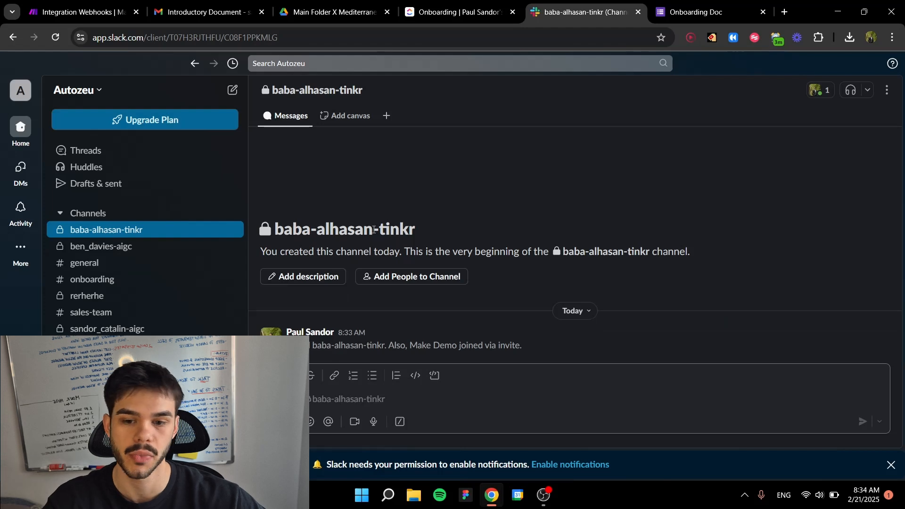
pyautogui.click(333, 14)
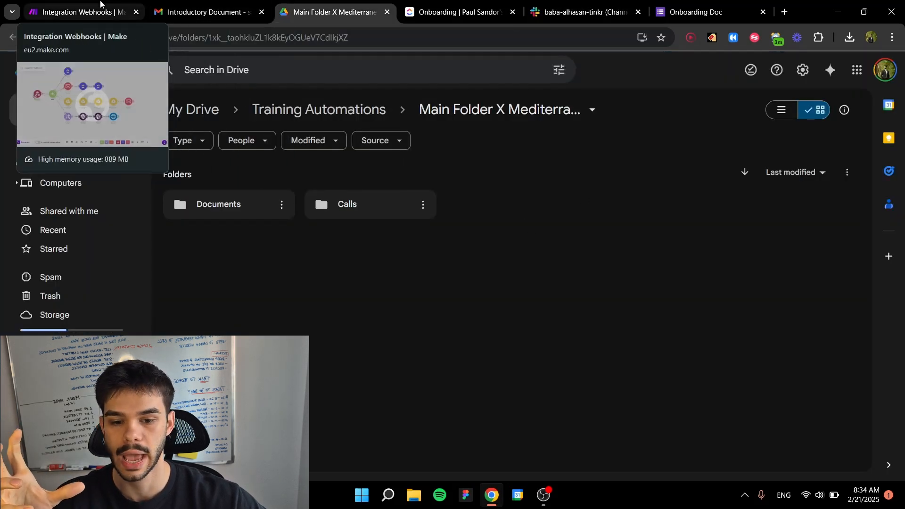
pyautogui.click(118, 11)
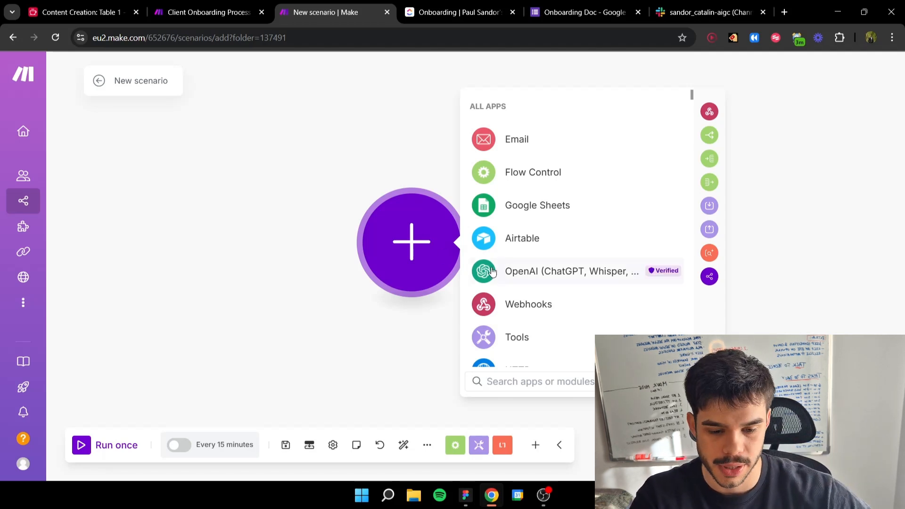
# Step: Add a Custom webhook trigger to the new scenario and create its webhook named "google forms onboarding webhook"
pyautogui.click(536, 302)
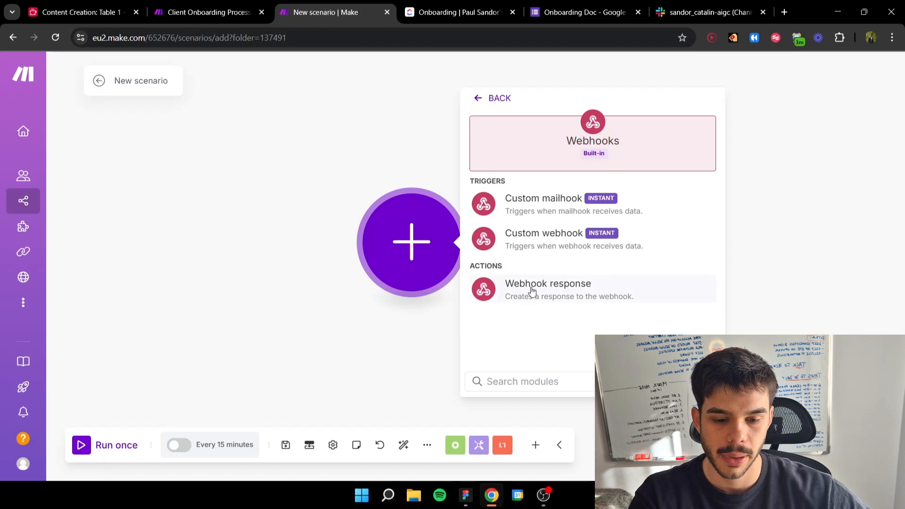
pyautogui.click(546, 247)
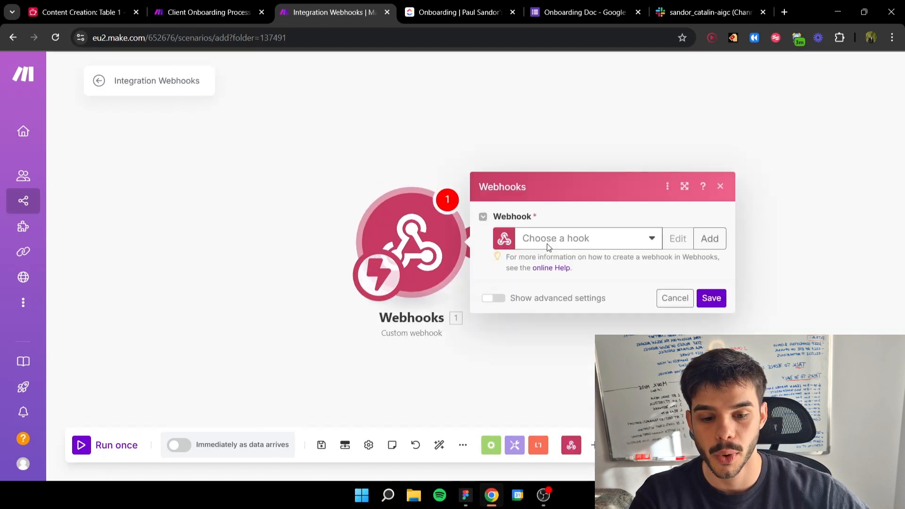
pyautogui.click(709, 238)
pyautogui.tripleClick(528, 190)
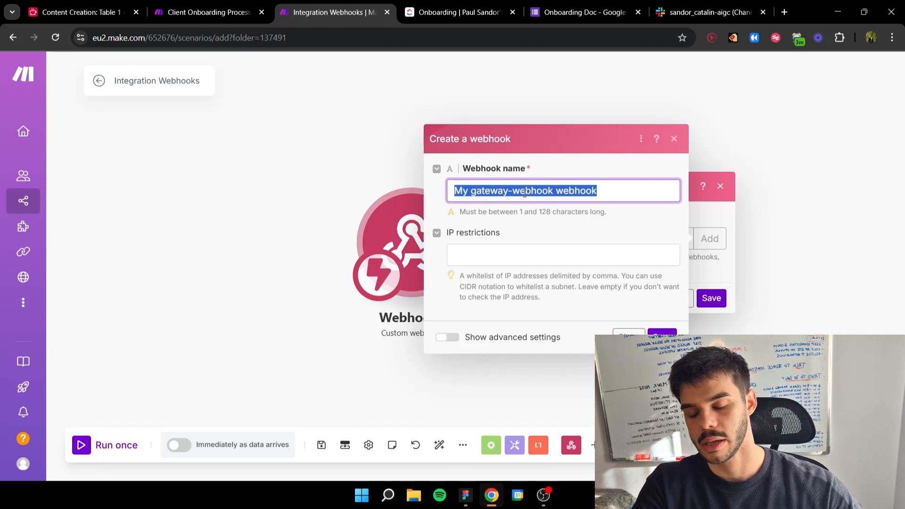
pyautogui.write('Web')
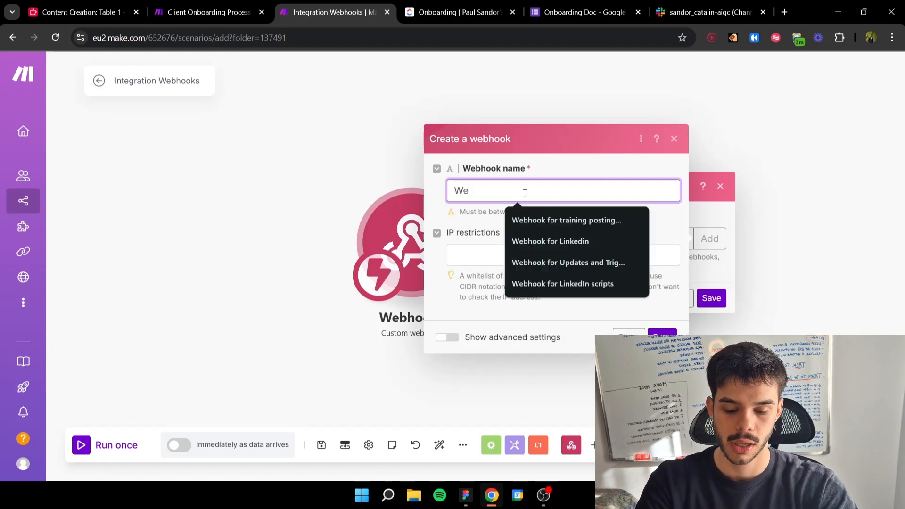
pyautogui.press('BackSpace')
pyautogui.press('BackSpace')
pyautogui.press('BackSpace')
pyautogui.write('google fomrs')
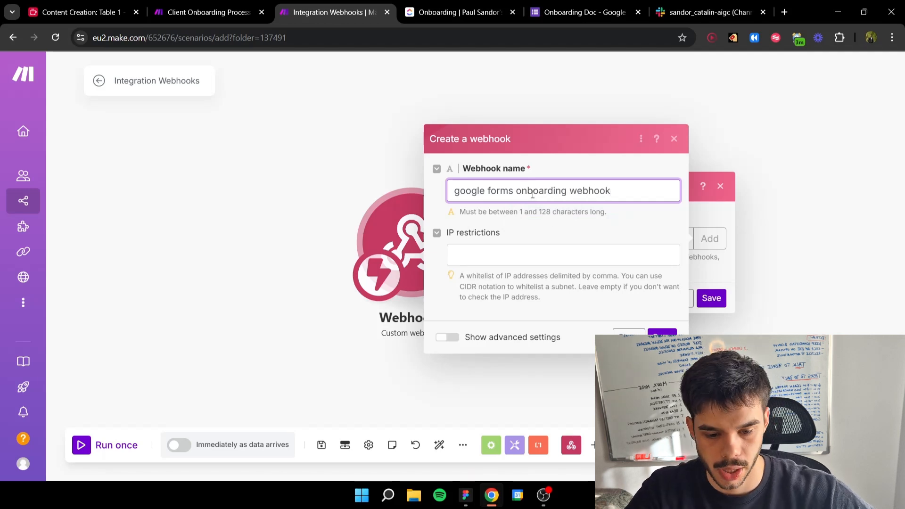
pyautogui.click(653, 332)
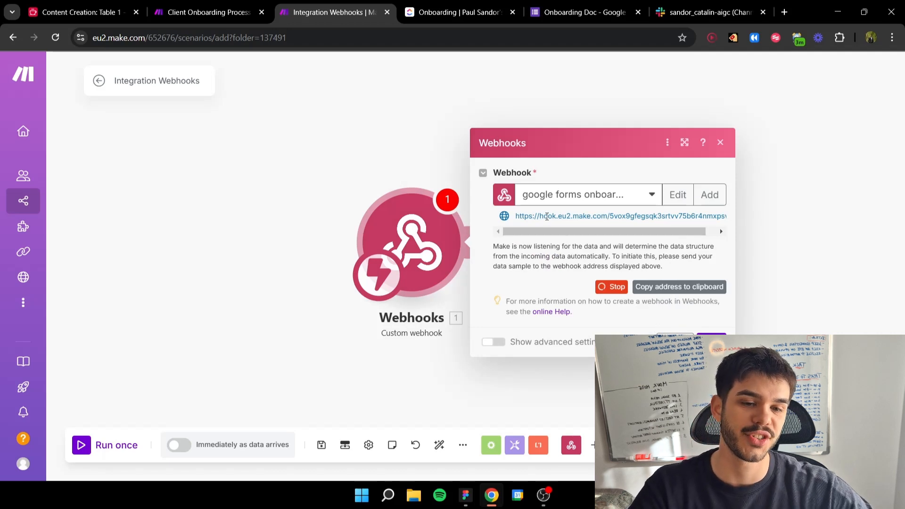
pyautogui.click(711, 341)
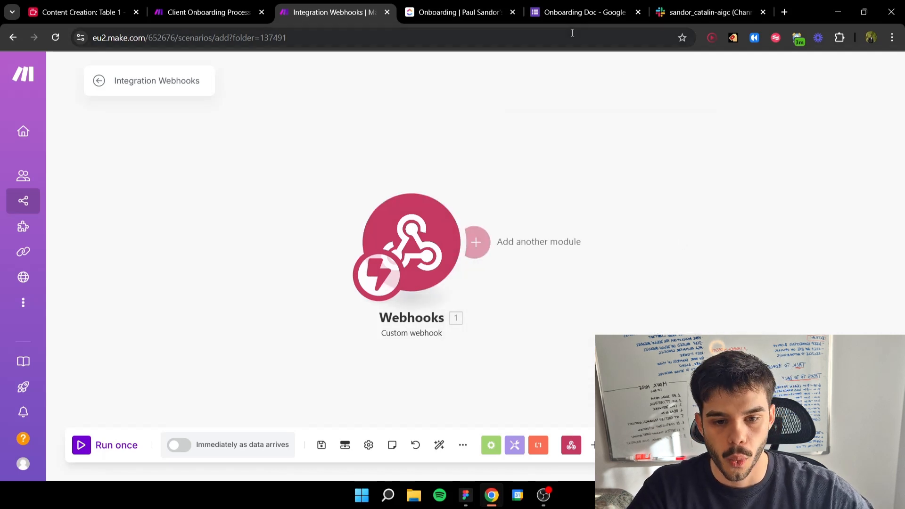
# Step: Open the Apps Script project of the Onboarding Doc form in Google Forms and review its onSubmit code
pyautogui.click(581, 13)
pyautogui.scroll(3, 519, 142)
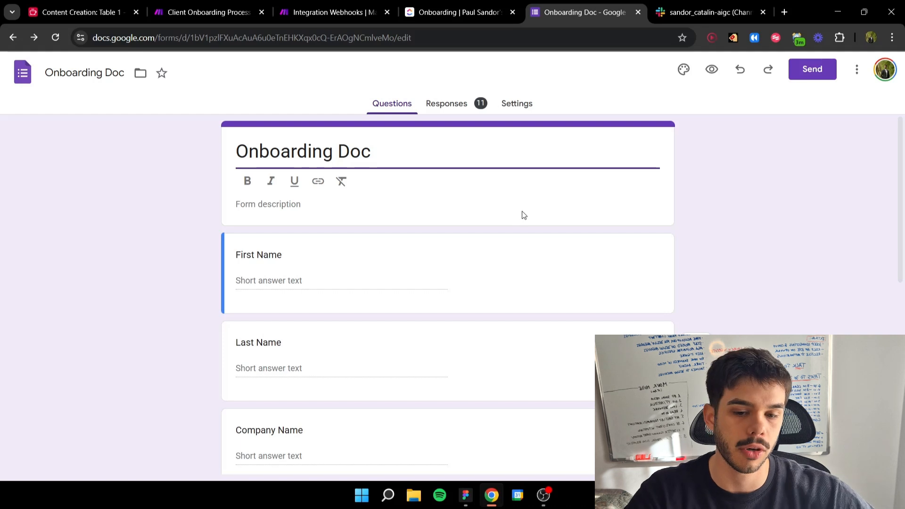
pyautogui.click(856, 70)
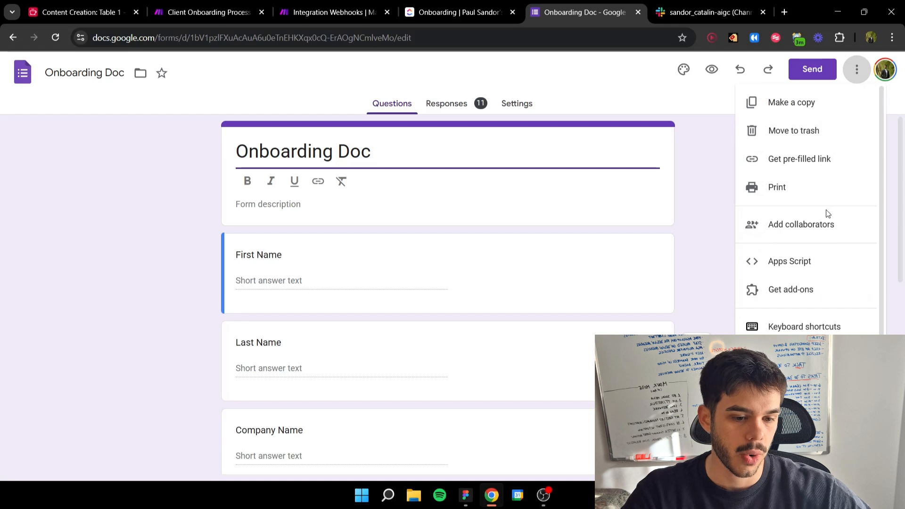
pyautogui.click(796, 267)
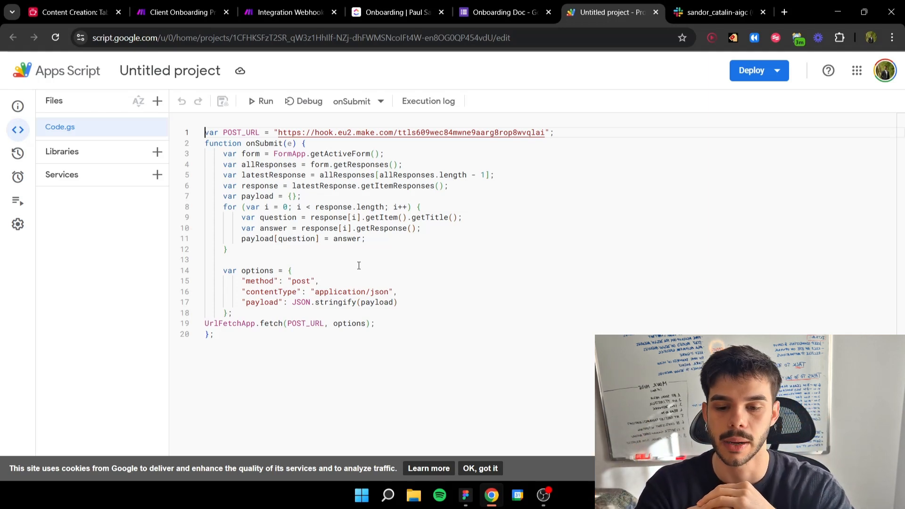
pyautogui.moveTo(293, 347); pyautogui.dragTo(204, 133)
pyautogui.click(474, 301)
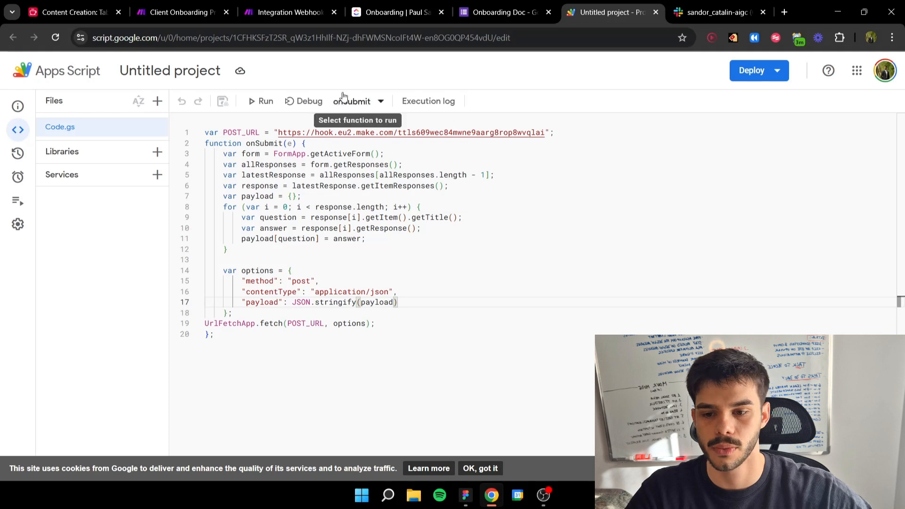
# Step: Copy the new webhook's address from the Make scenario and replace the POST_URL value in the Apps Script code with it
pyautogui.click(182, 13)
pyautogui.click(279, 12)
pyautogui.click(422, 238)
pyautogui.click(648, 269)
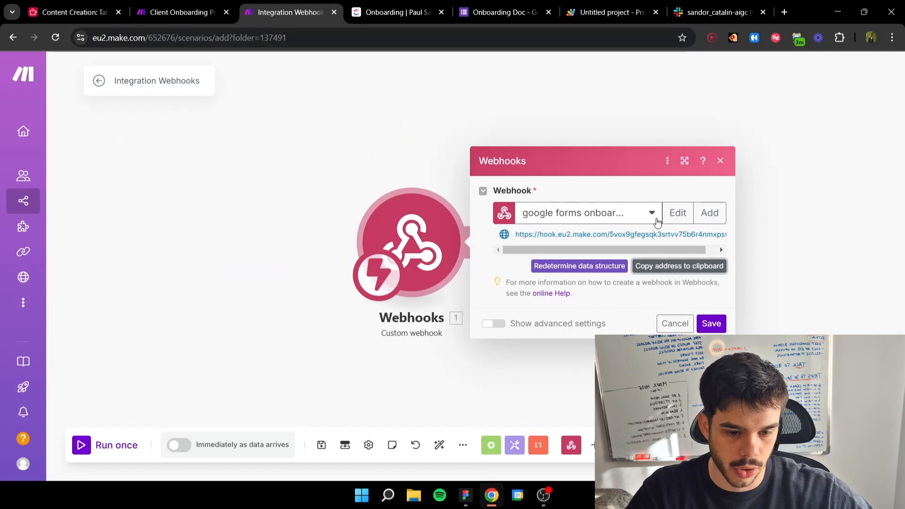
pyautogui.click(574, 17)
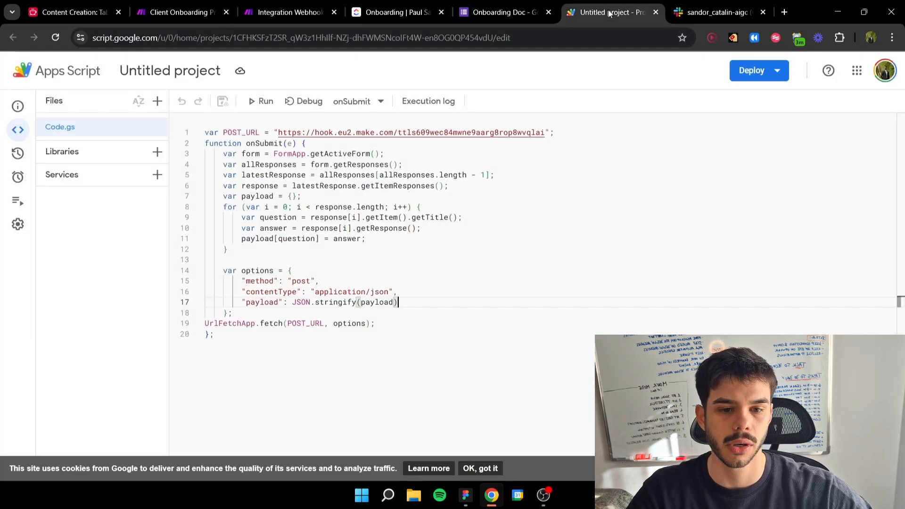
pyautogui.moveTo(279, 134); pyautogui.dragTo(545, 136)
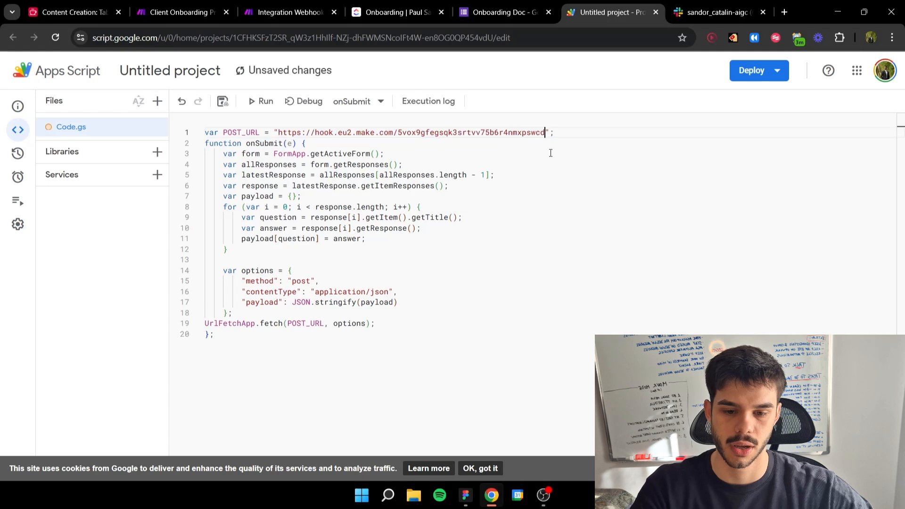
pyautogui.click(510, 228)
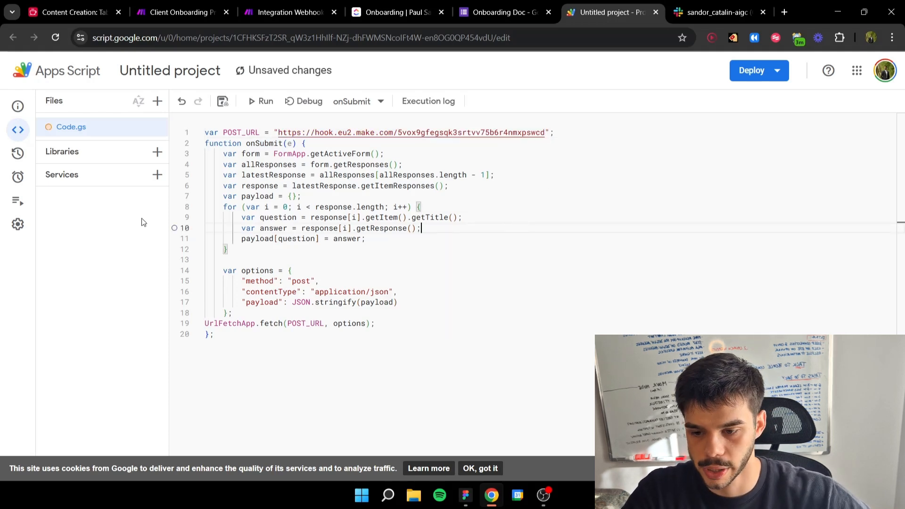
# Step: Add an Apps Script trigger running onSubmit on the Head deployment, with event source From form and event type On form submit
pyautogui.moveTo(21, 180)
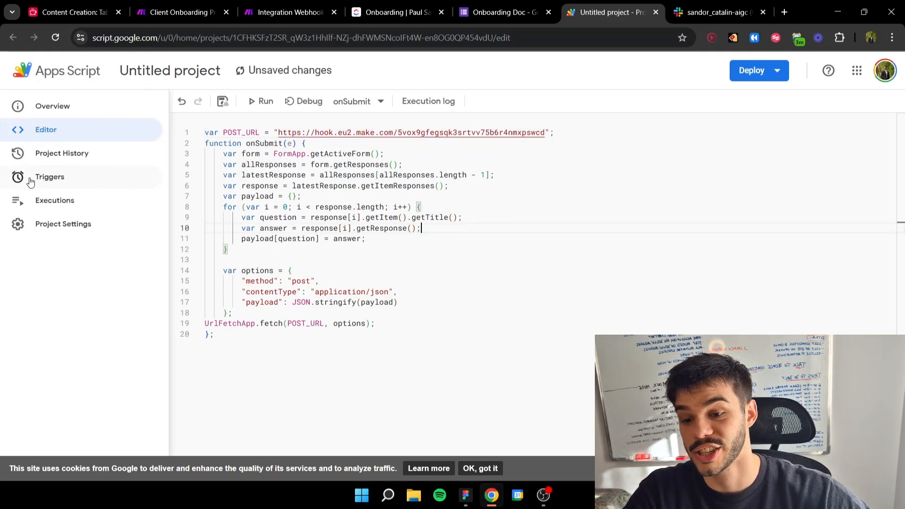
pyautogui.click(33, 178)
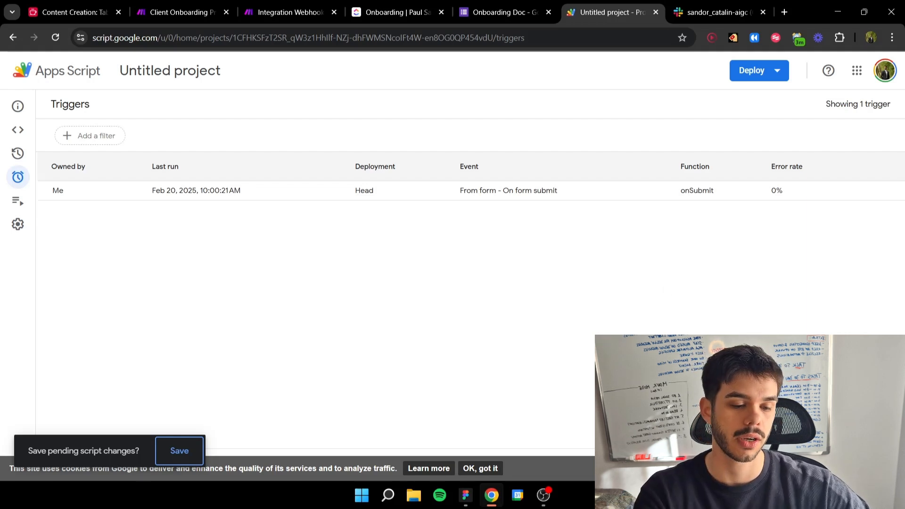
pyautogui.click(847, 424)
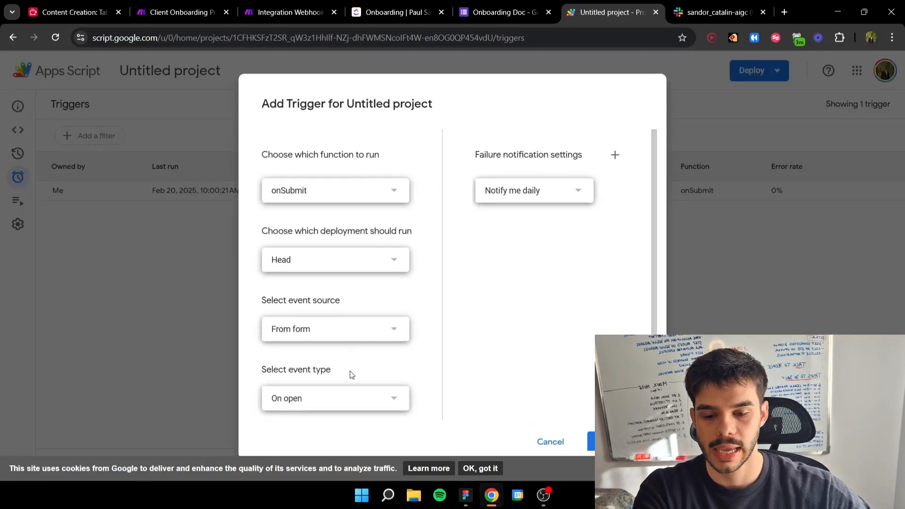
pyautogui.click(338, 402)
pyautogui.click(325, 420)
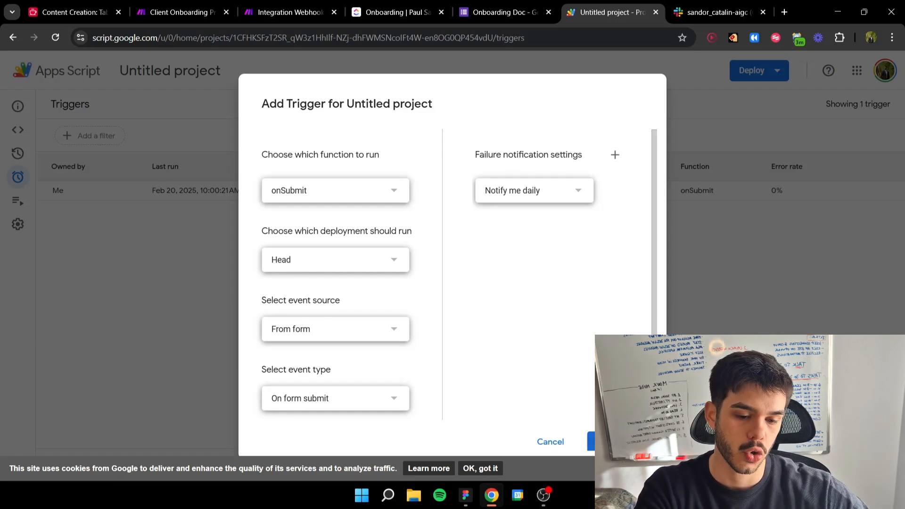
pyautogui.click(609, 441)
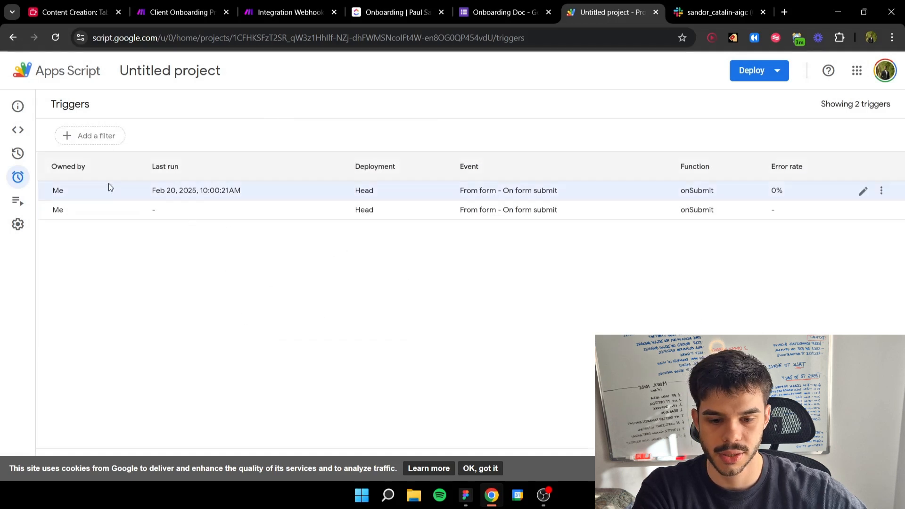
# Step: Save the changes to Code.gs and run the onSubmit function
pyautogui.moveTo(20, 131)
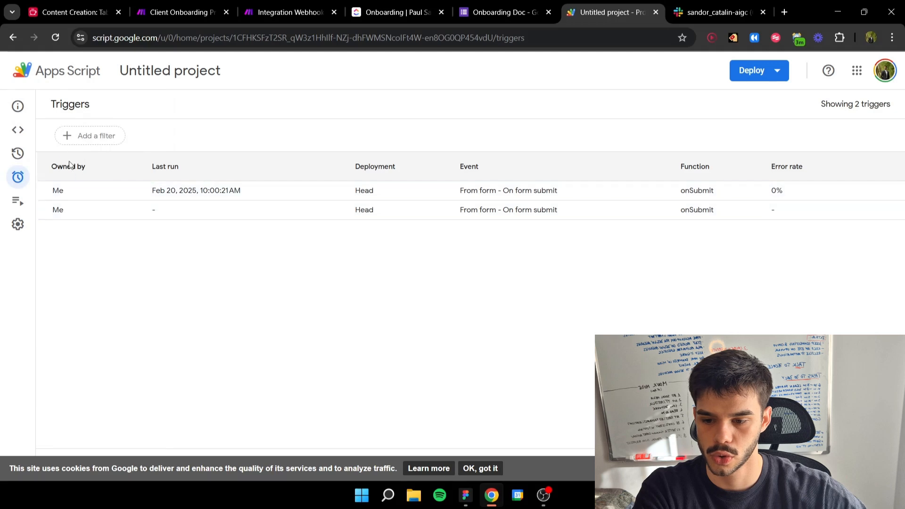
pyautogui.click(23, 130)
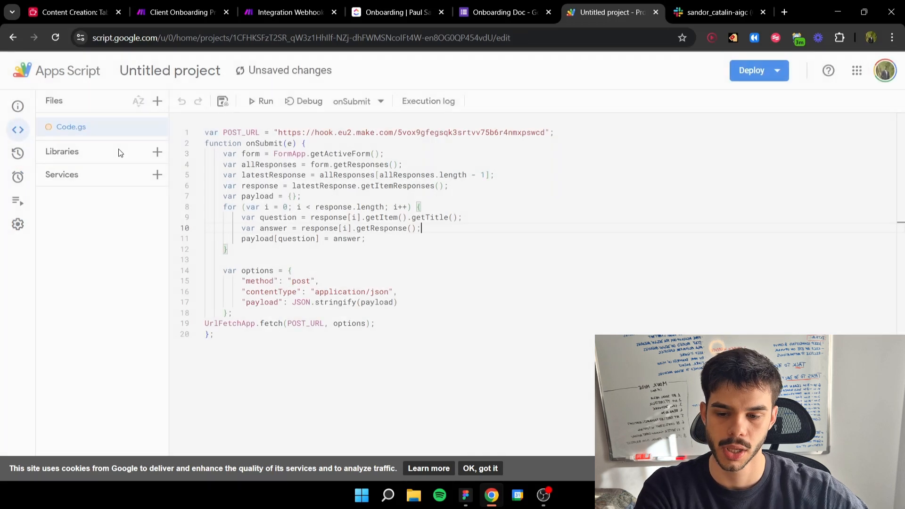
pyautogui.click(223, 100)
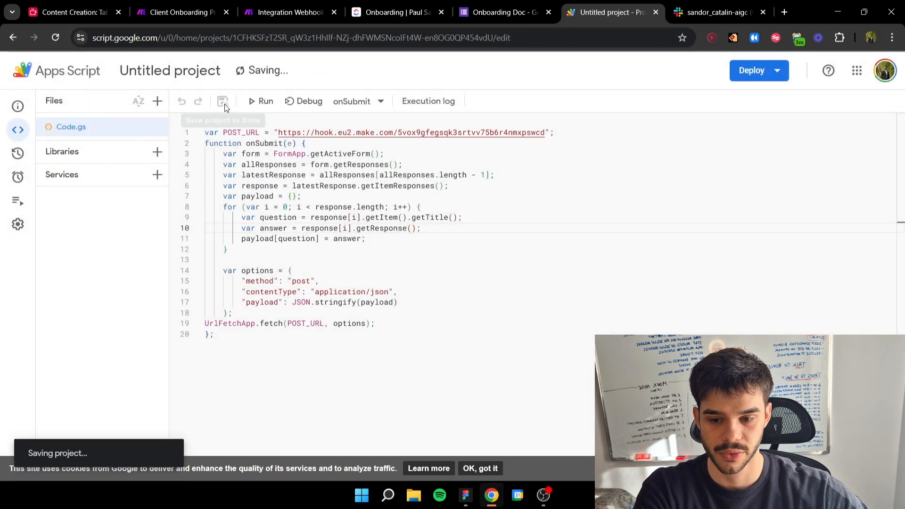
pyautogui.click(259, 101)
# Step: Run the new Make webhook scenario once, and run onSubmit again in Apps Script to send it the form data
pyautogui.click(179, 11)
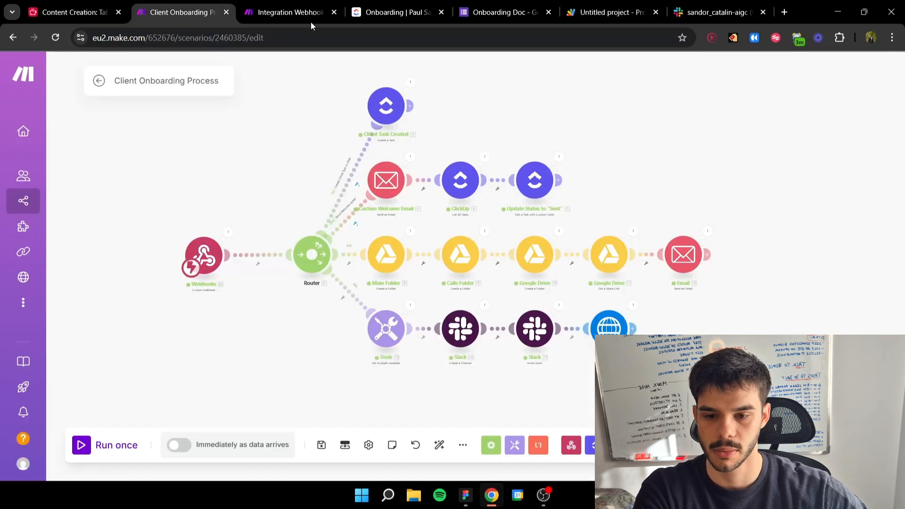
pyautogui.click(289, 12)
pyautogui.click(94, 443)
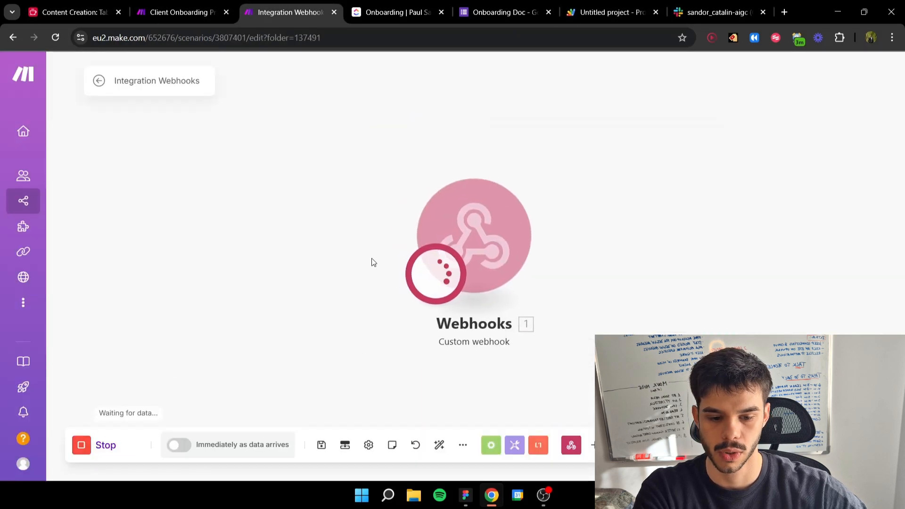
pyautogui.click(606, 15)
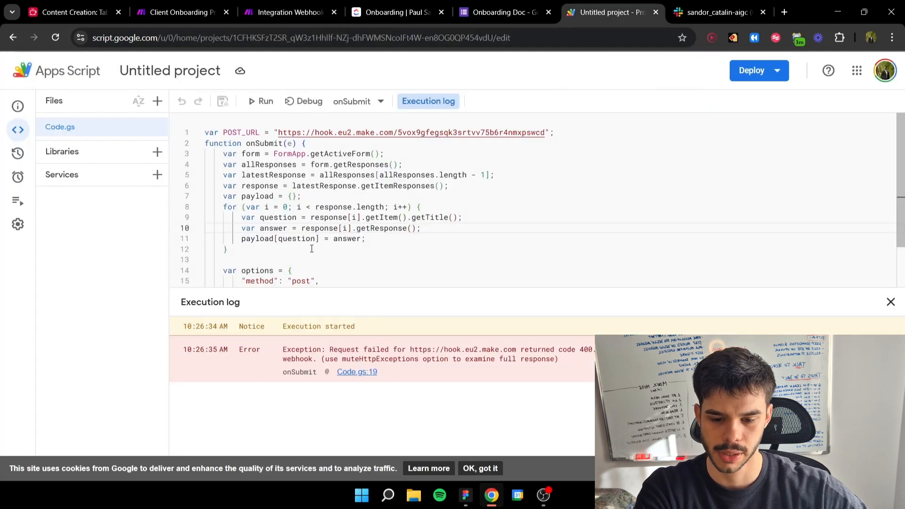
pyautogui.click(255, 106)
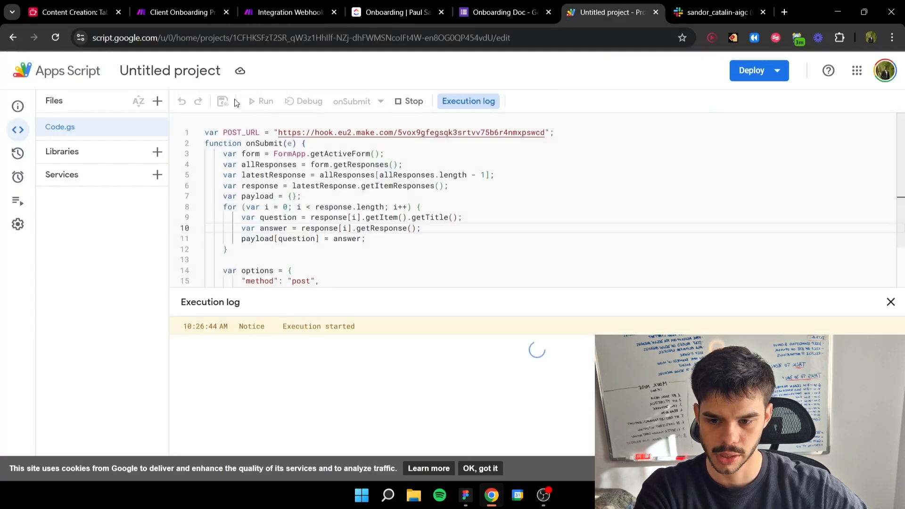
# Step: Examine the form answers in the webhook's output bundle in Make, and view the Onboarding Doc form
pyautogui.click(284, 14)
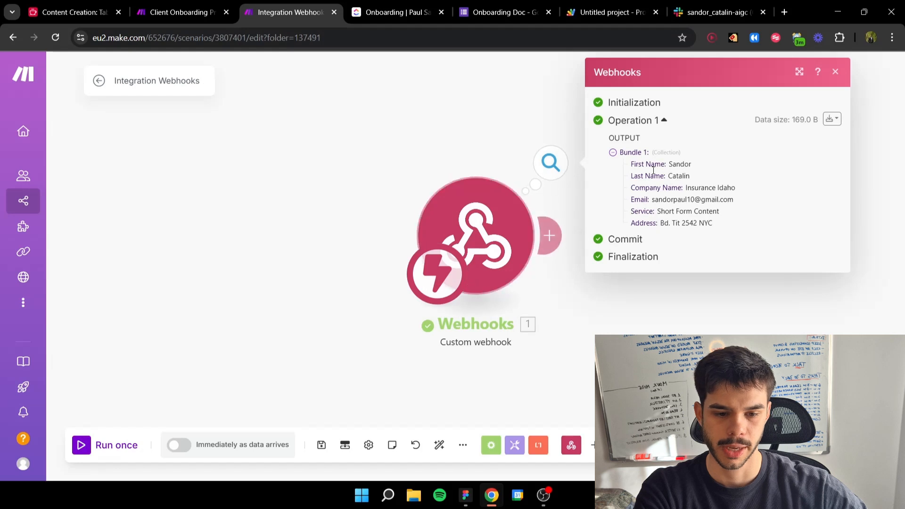
pyautogui.moveTo(726, 223); pyautogui.dragTo(691, 188)
pyautogui.click(740, 308)
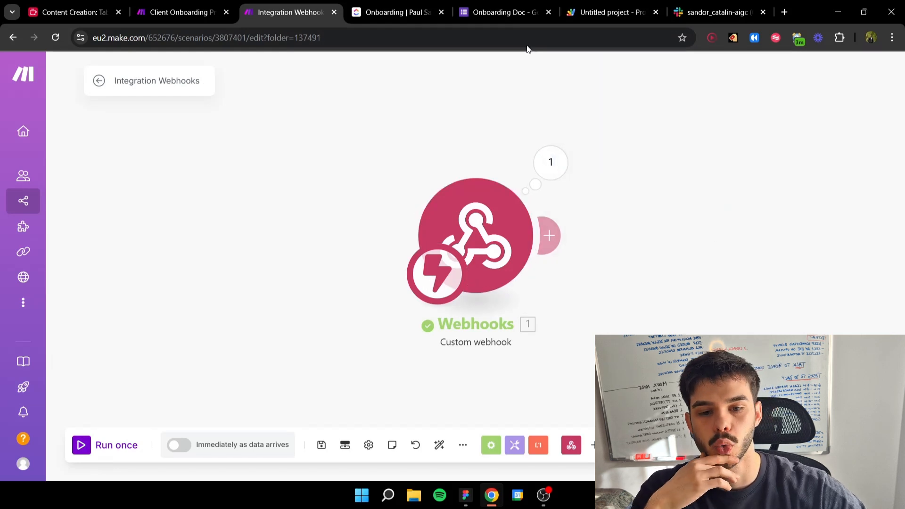
pyautogui.click(508, 16)
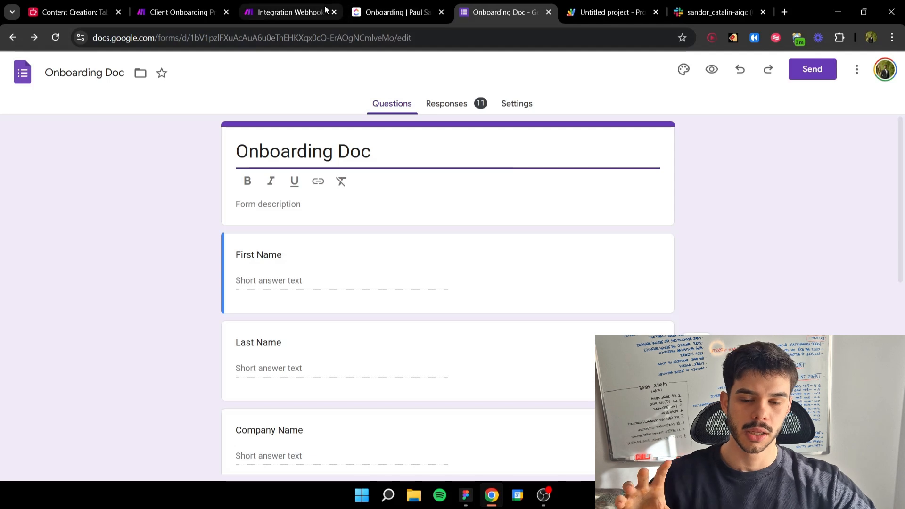
pyautogui.moveTo(326, 9)
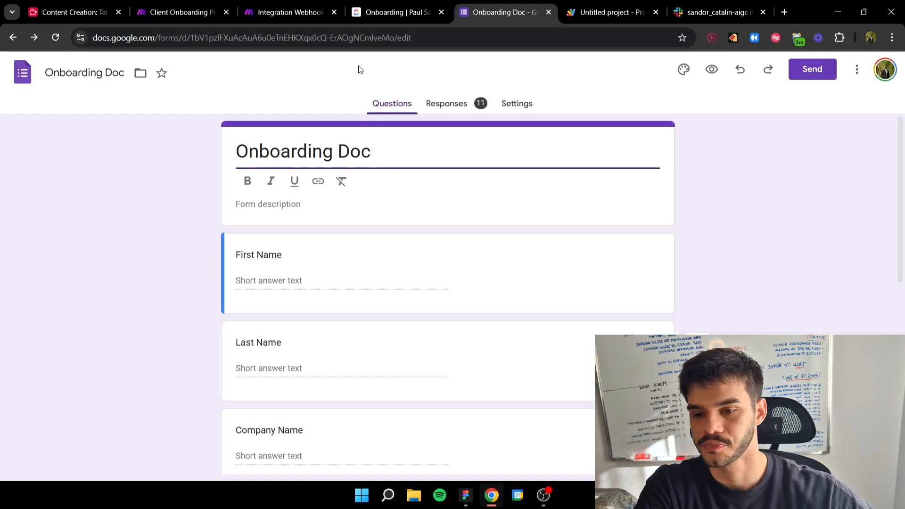
# Step: Add a Router after the custom webhook in the new Integration Webhooks scenario in Make
pyautogui.click(195, 3)
pyautogui.click(254, 4)
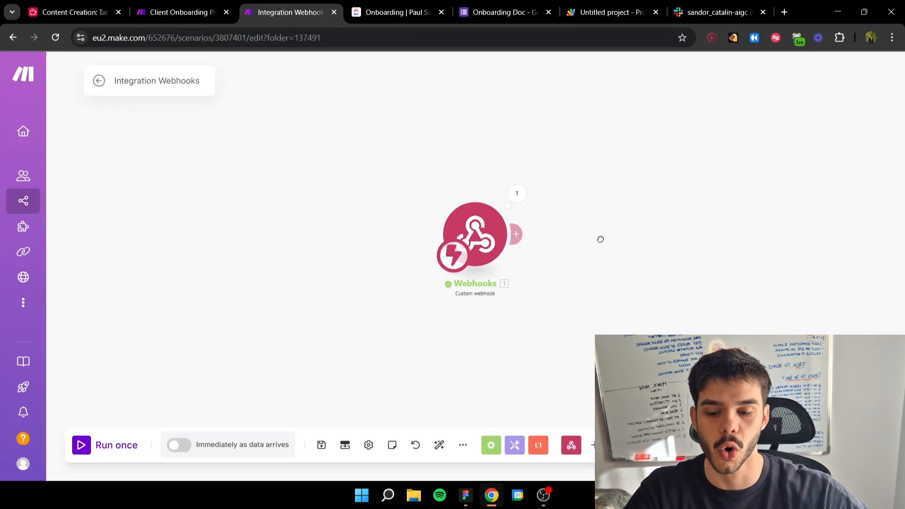
pyautogui.click(310, 256)
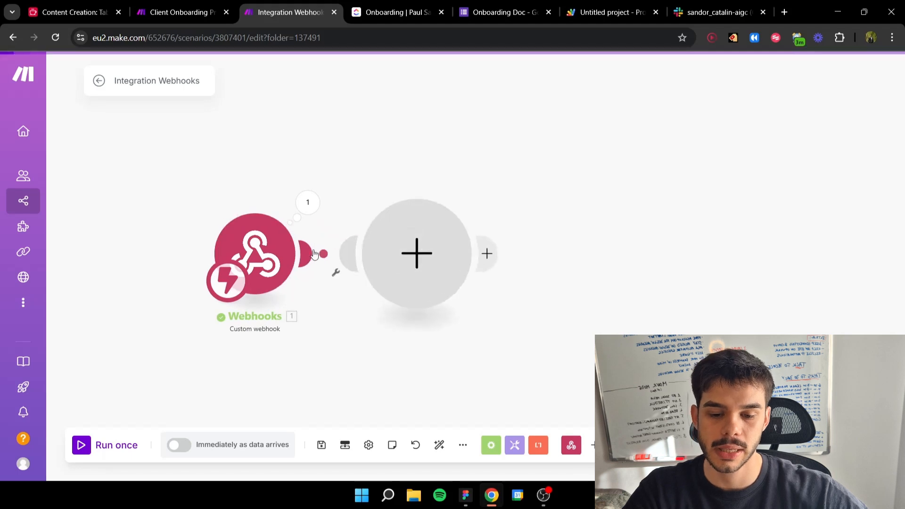
pyautogui.write('router')
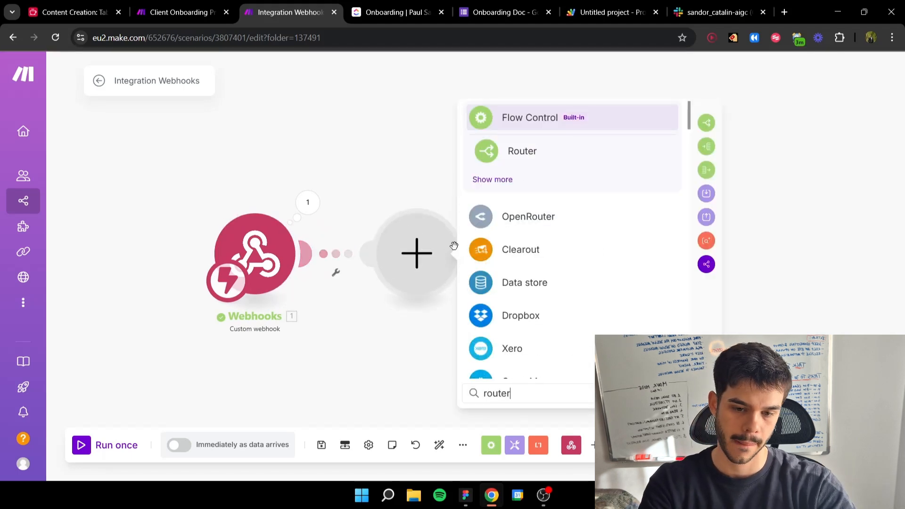
pyautogui.click(580, 152)
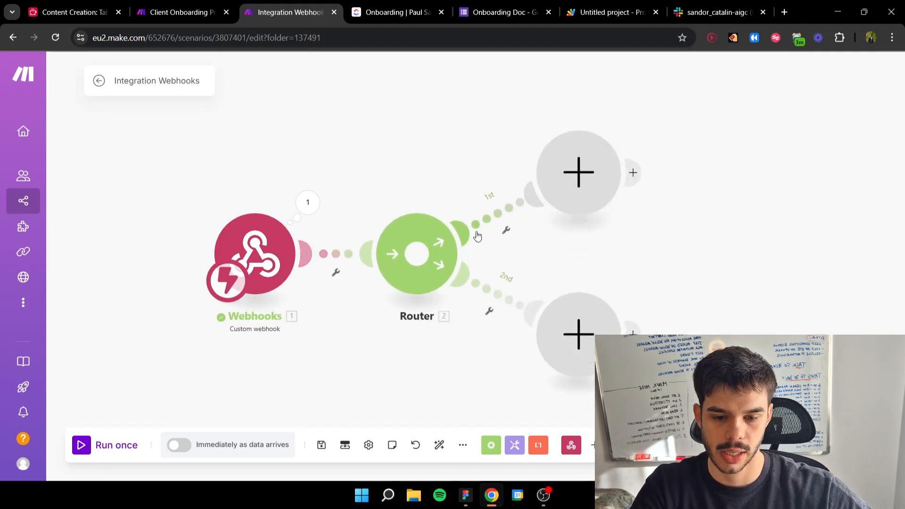
# Step: Add two more routes to the Router, so that it has four empty branches
pyautogui.scroll(-3, 566, 237)
pyautogui.click(386, 219)
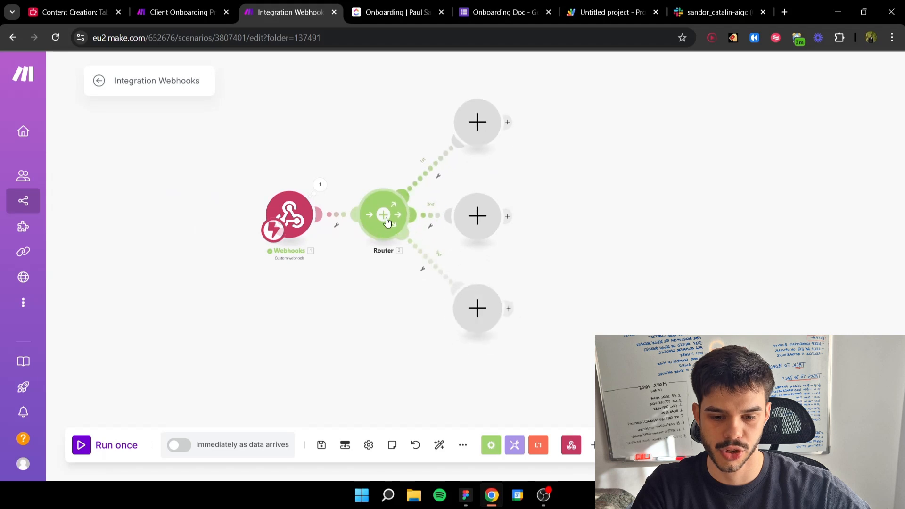
pyautogui.click(386, 219)
pyautogui.moveTo(536, 187); pyautogui.dragTo(486, 235)
# Step: Add the ClickUp Create a Task module to the Router's first route and select the only available workspace
pyautogui.click(438, 135)
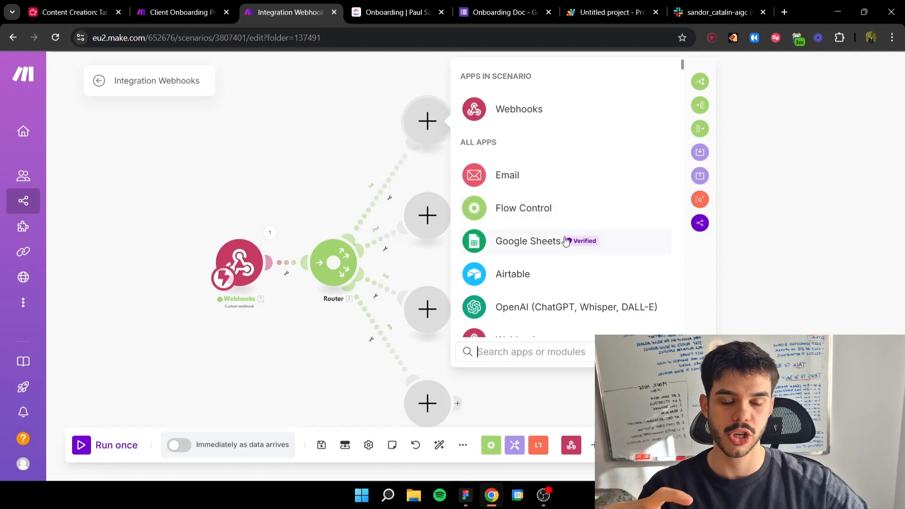
pyautogui.write('click')
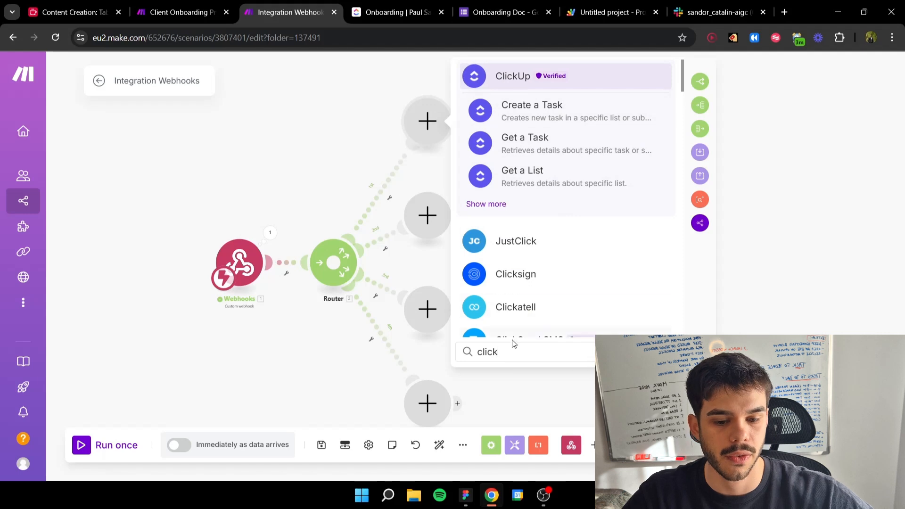
pyautogui.click(533, 109)
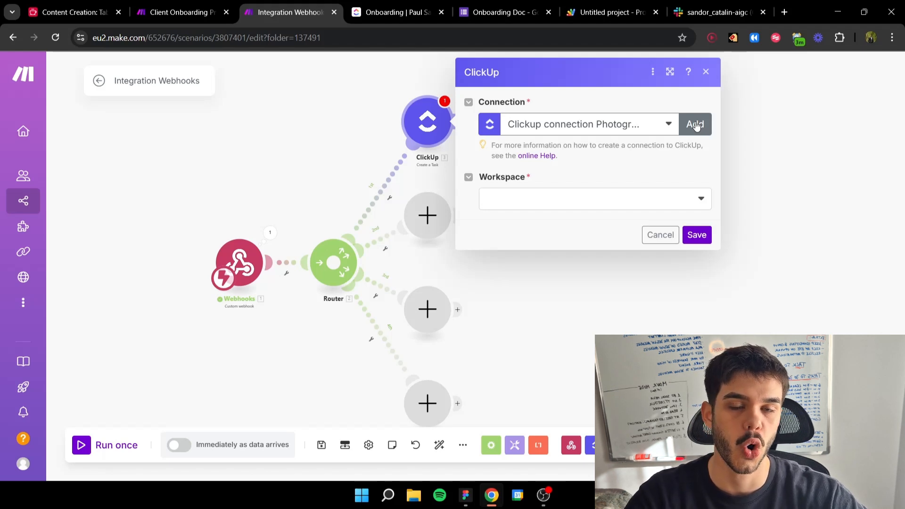
pyautogui.click(526, 207)
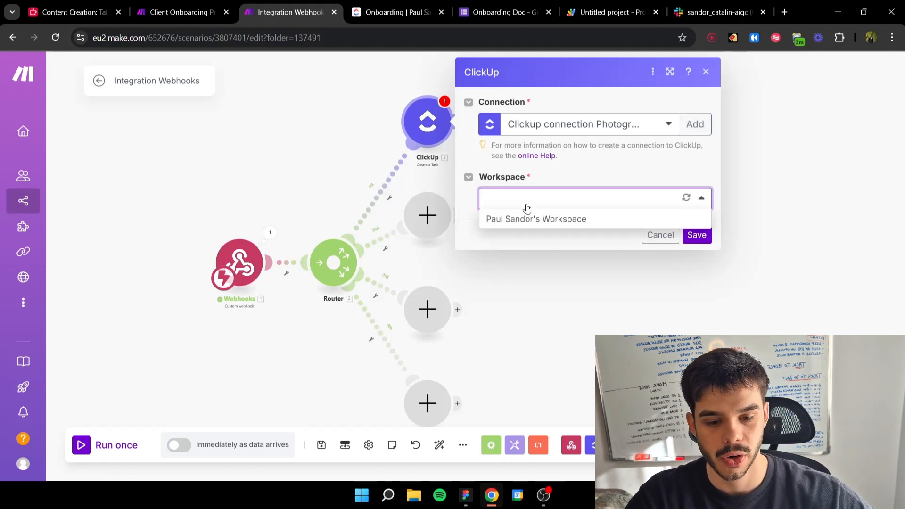
pyautogui.click(517, 216)
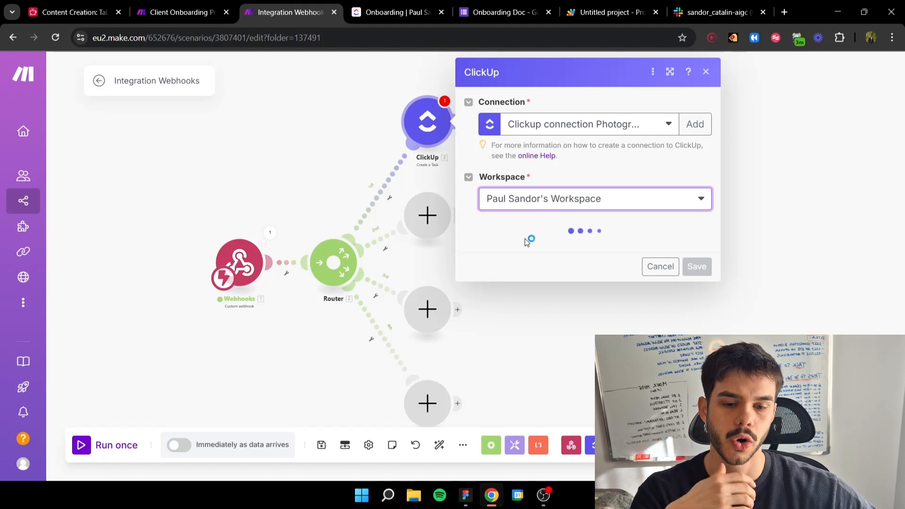
# Step: Set the ClickUp task's space to CRM and open the folder choices
pyautogui.click(532, 255)
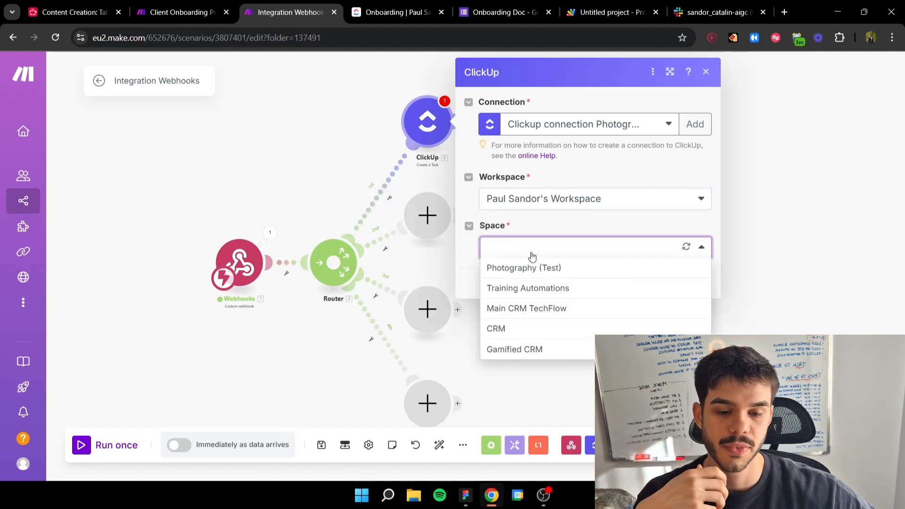
pyautogui.click(512, 330)
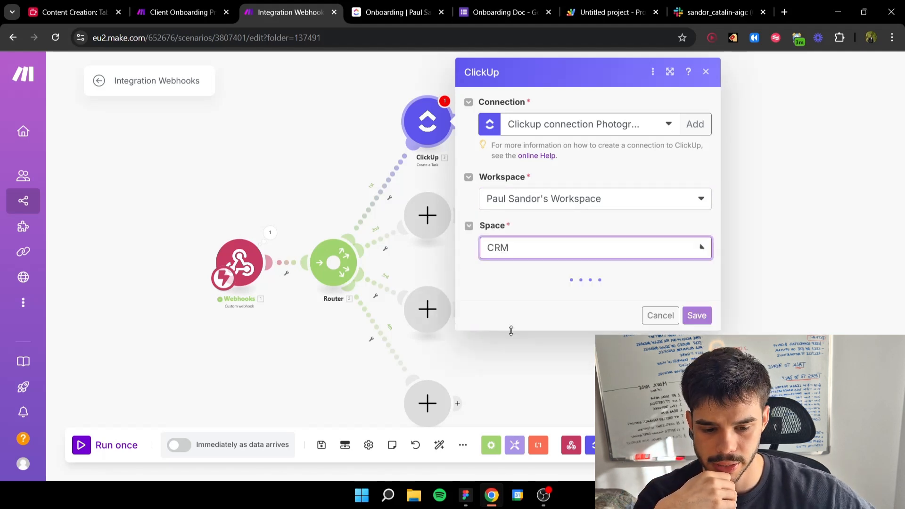
pyautogui.click(533, 297)
pyautogui.click(542, 274)
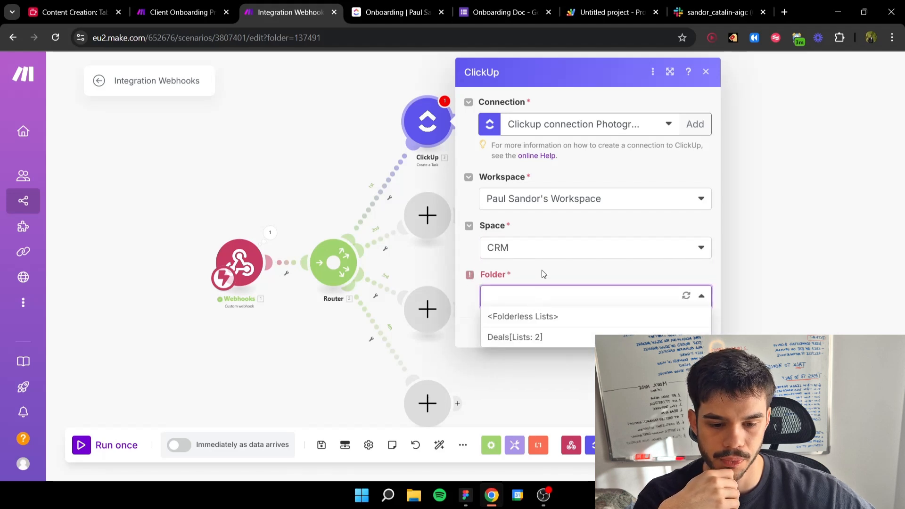
# Step: Check the Onboarding list's location in ClickUp, and in Make choose the Training Automations space, Lead Management CRM folder and Onboarding list
pyautogui.click(391, 11)
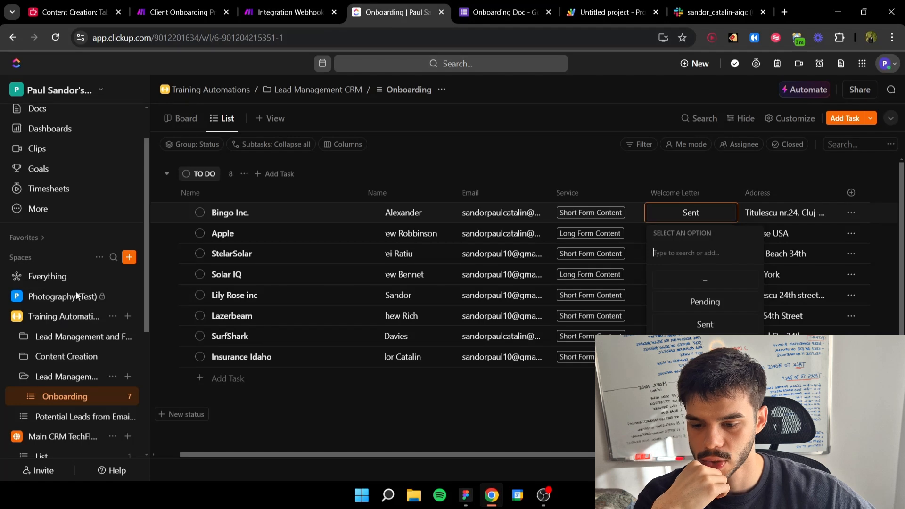
pyautogui.click(292, 6)
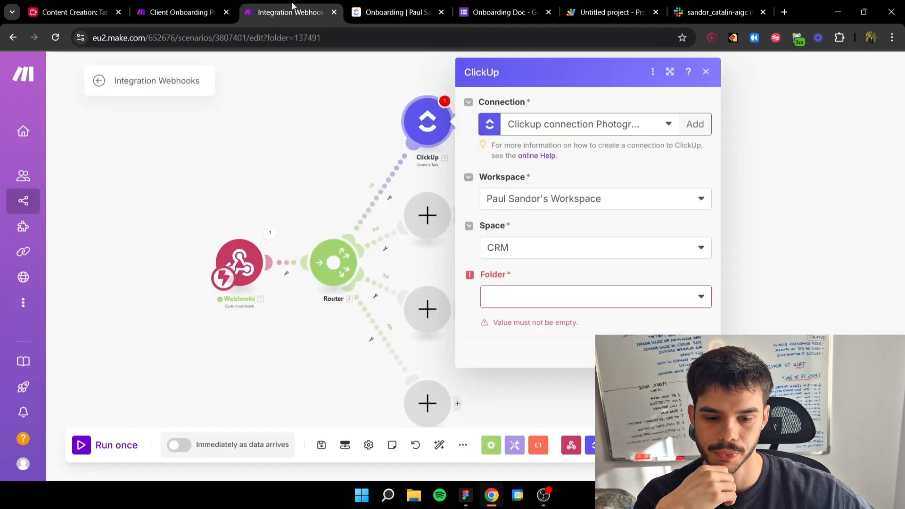
pyautogui.click(525, 251)
pyautogui.click(525, 289)
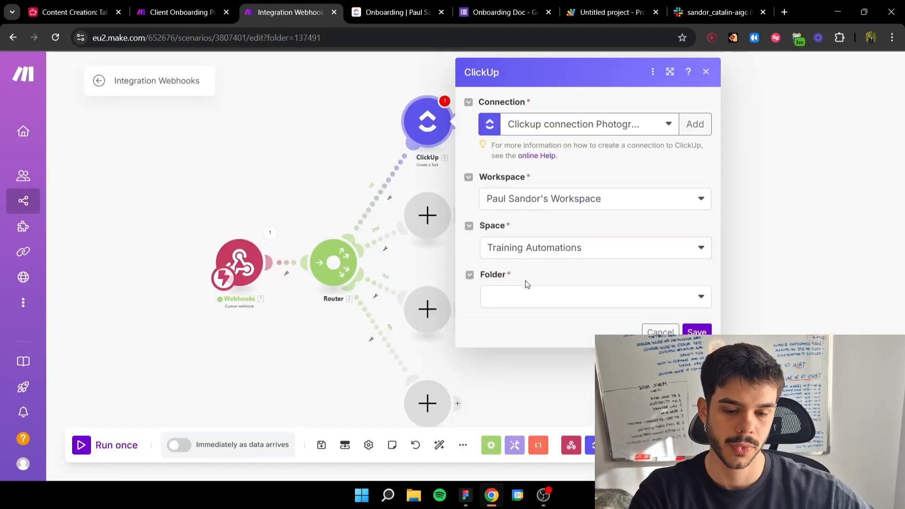
pyautogui.click(529, 297)
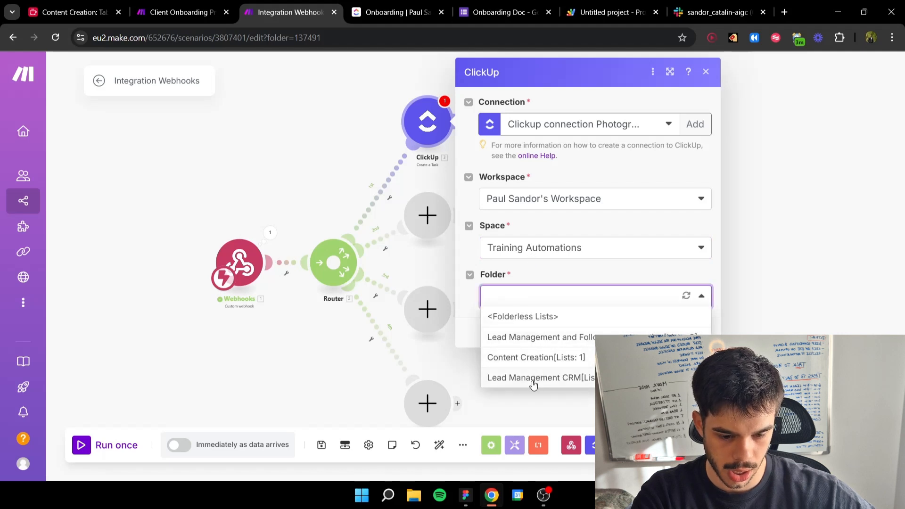
pyautogui.click(532, 380)
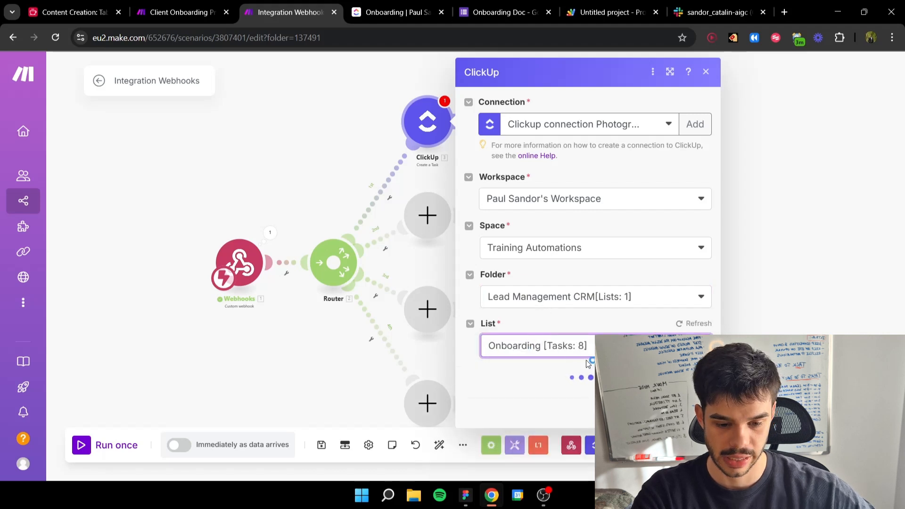
# Step: Examine the ClickUp task module's remaining fields, down to the Custom Fields section
pyautogui.scroll(-3, 557, 273)
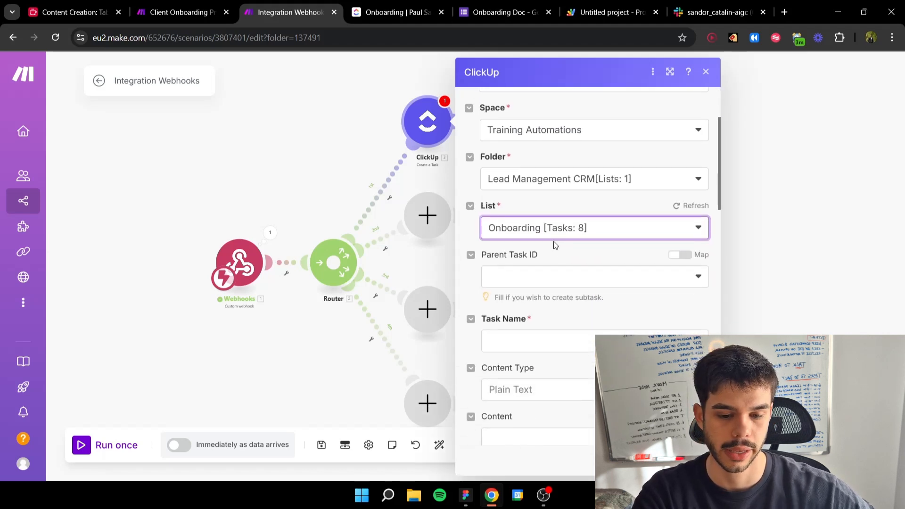
pyautogui.scroll(3, 542, 247)
pyautogui.scroll(-4, 541, 249)
pyautogui.scroll(-20, 540, 249)
pyautogui.scroll(4, 541, 250)
pyautogui.scroll(-4, 537, 242)
pyautogui.scroll(1, 533, 236)
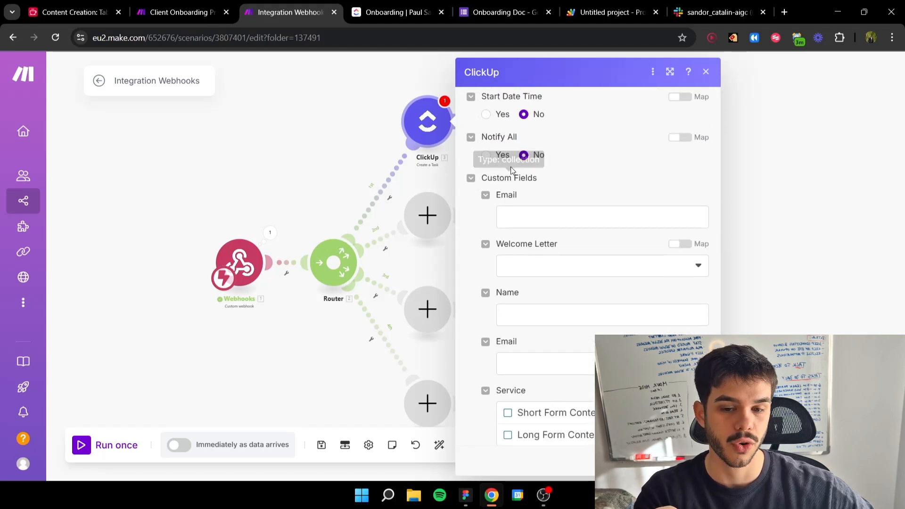
# Step: Examine the Onboarding list's columns in ClickUp and the field types offered for a new column, without creating one
pyautogui.click(390, 7)
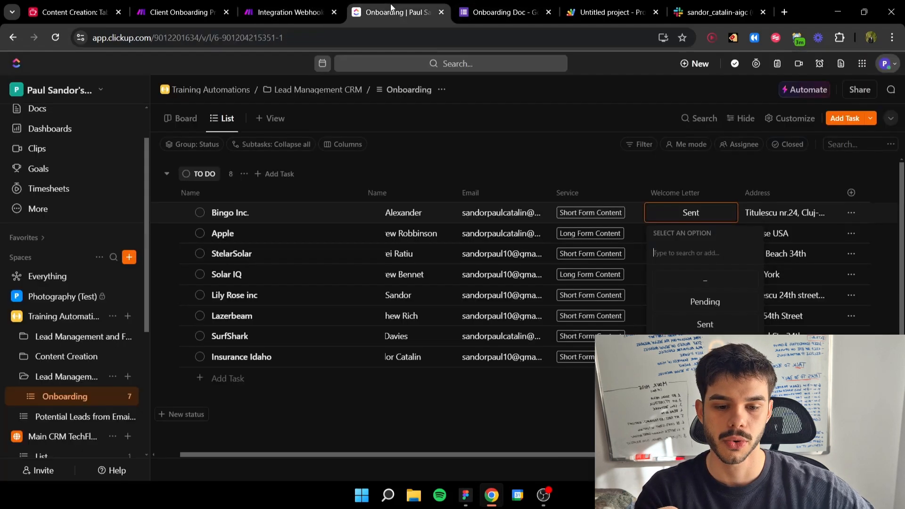
pyautogui.click(497, 175)
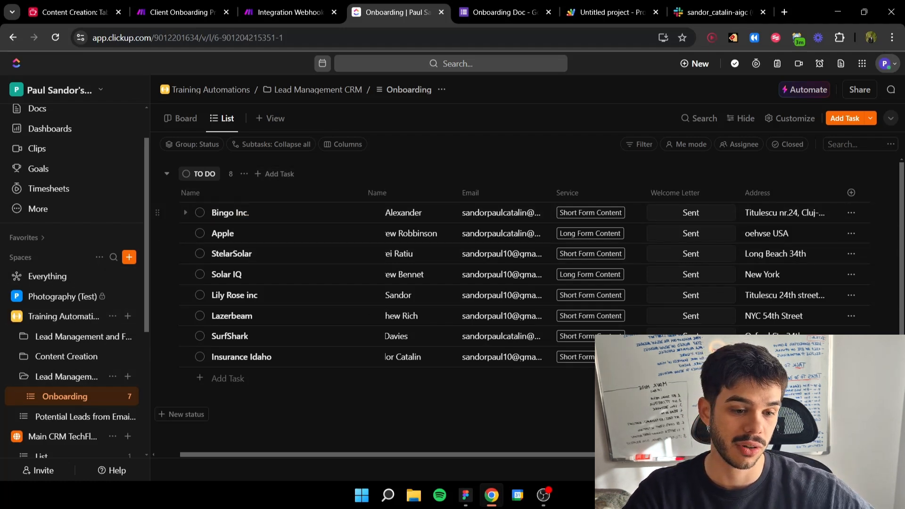
pyautogui.click(852, 194)
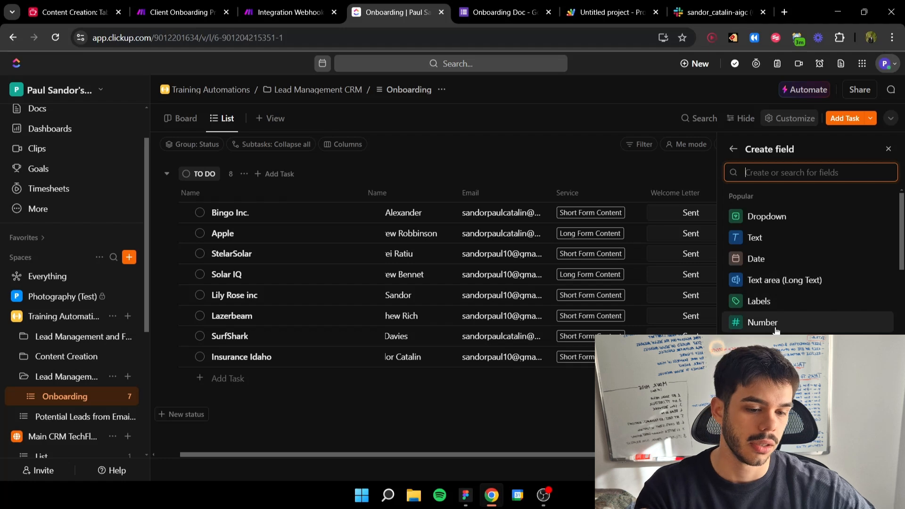
pyautogui.scroll(-10, 791, 297)
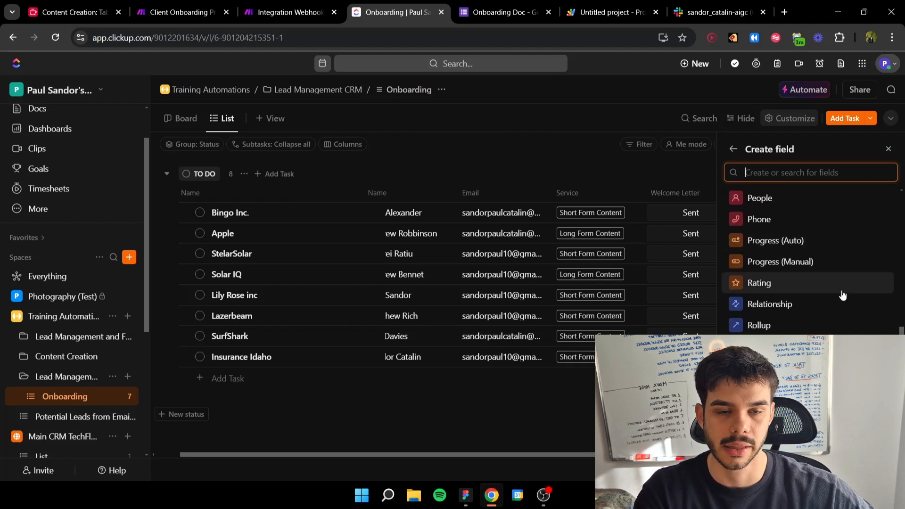
pyautogui.scroll(4, 792, 274)
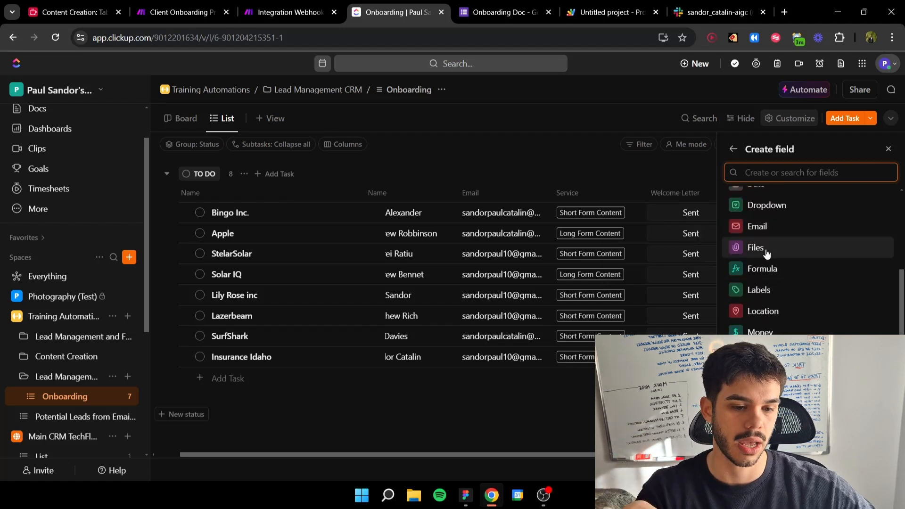
pyautogui.scroll(3, 765, 250)
pyautogui.click(759, 235)
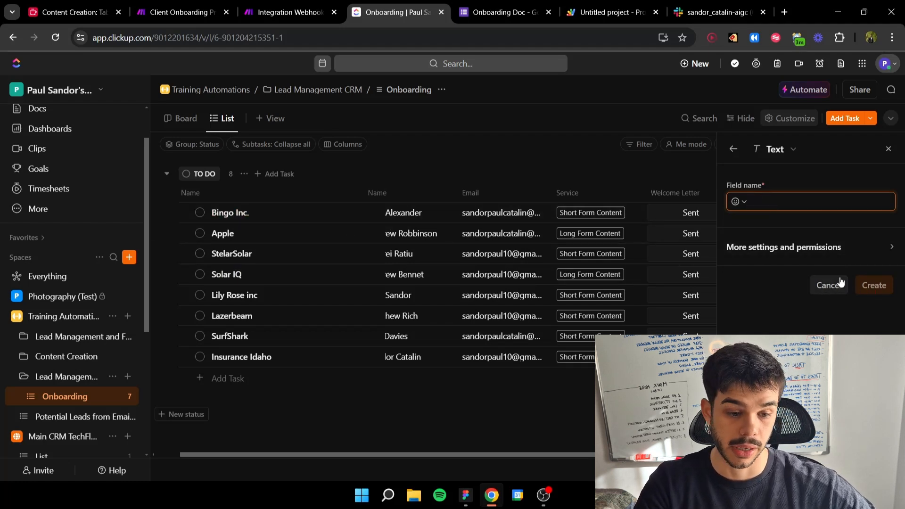
pyautogui.click(888, 149)
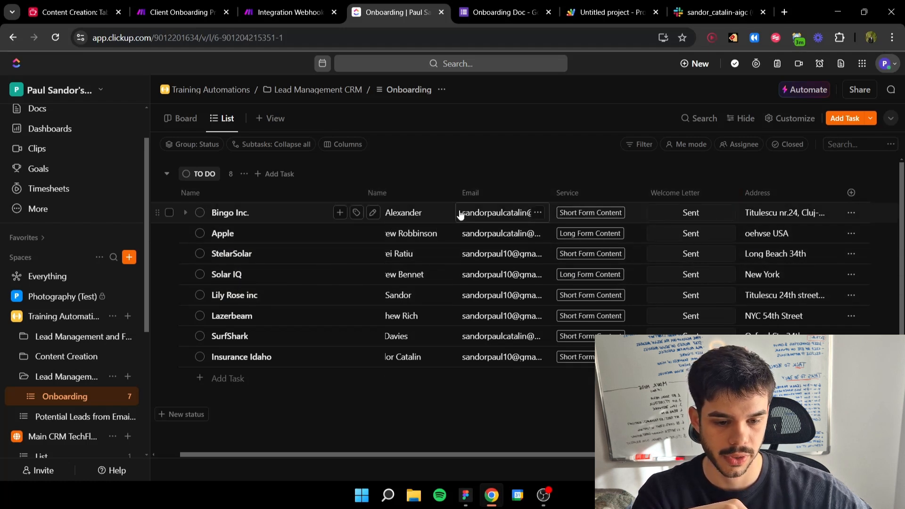
pyautogui.click(852, 192)
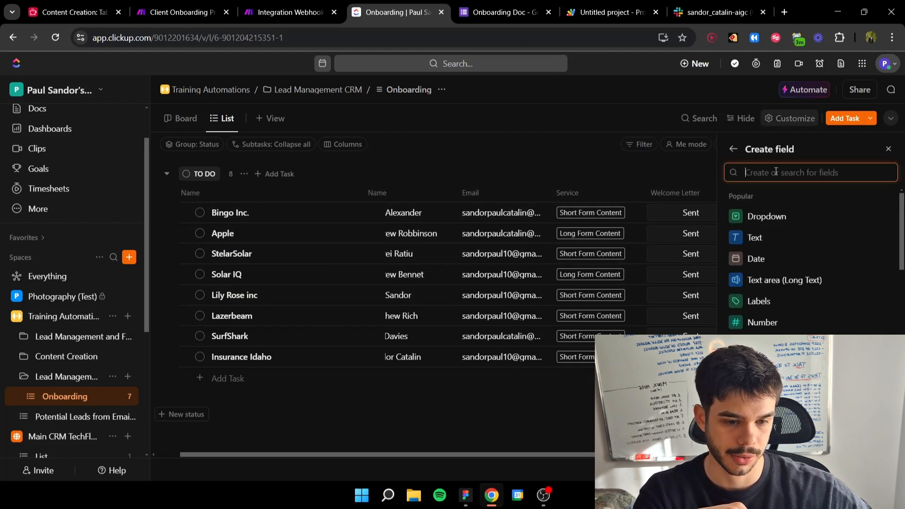
pyautogui.click(888, 149)
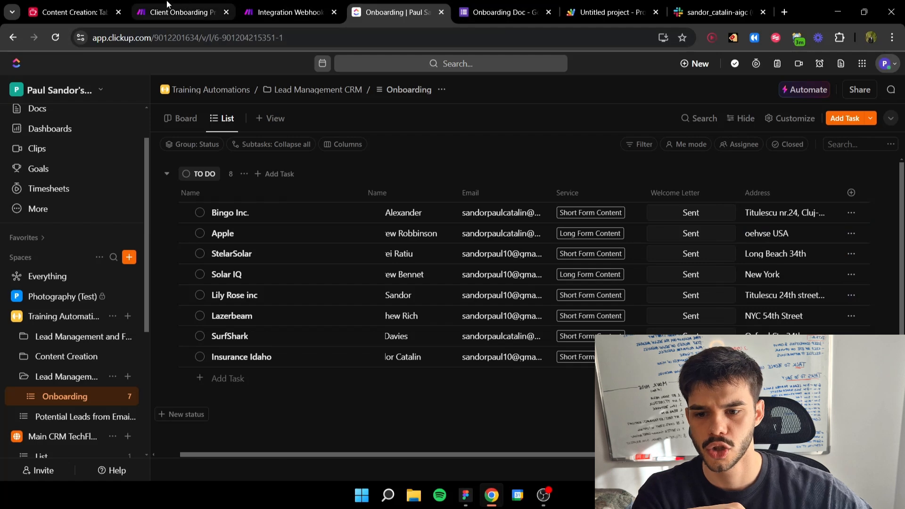
# Step: In Make, map the webhook's Email to the task's first Email custom field, and view the Welcome Letter options without choosing one
pyautogui.click(285, 12)
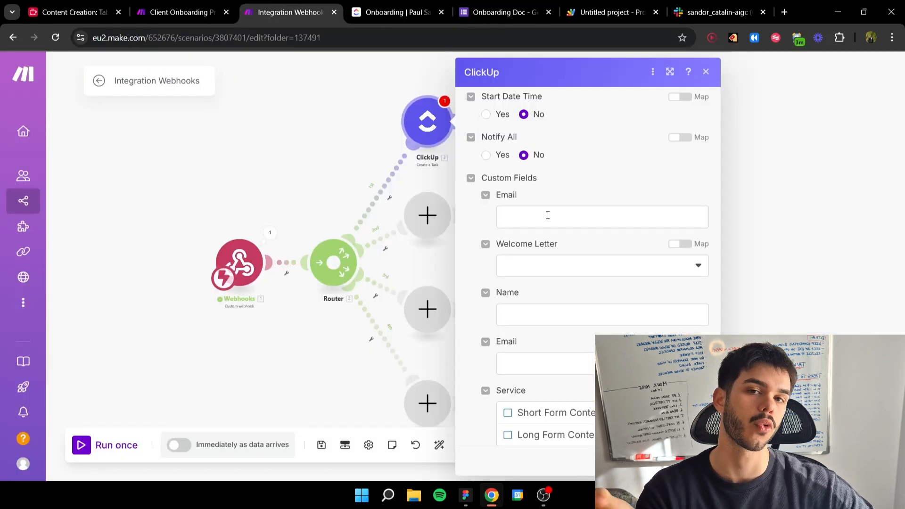
pyautogui.click(523, 225)
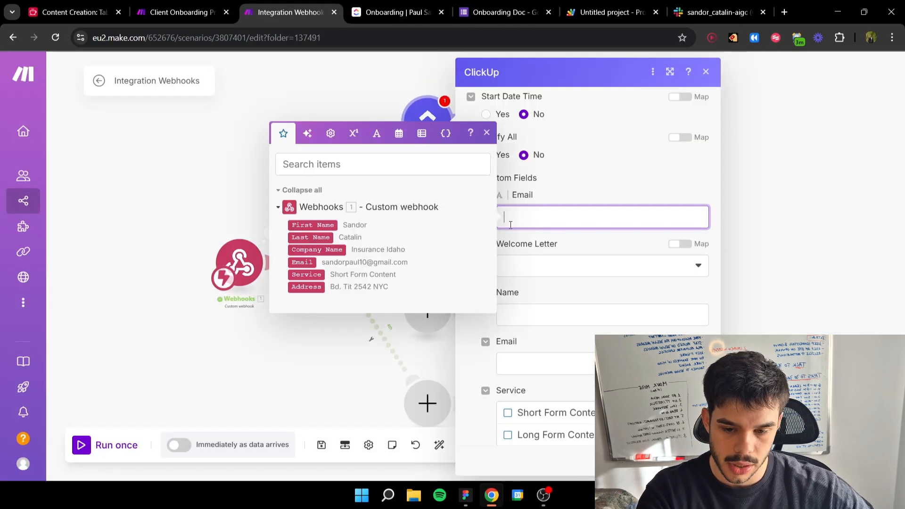
pyautogui.click(325, 260)
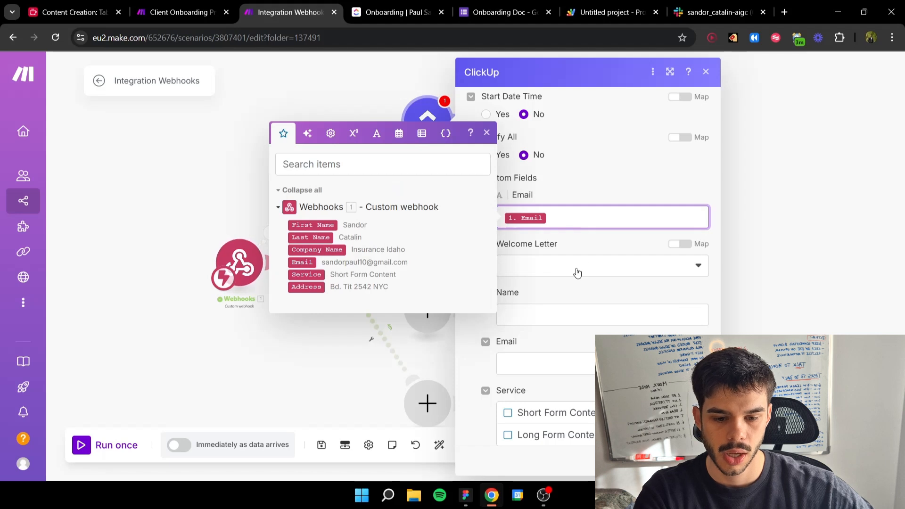
pyautogui.click(554, 273)
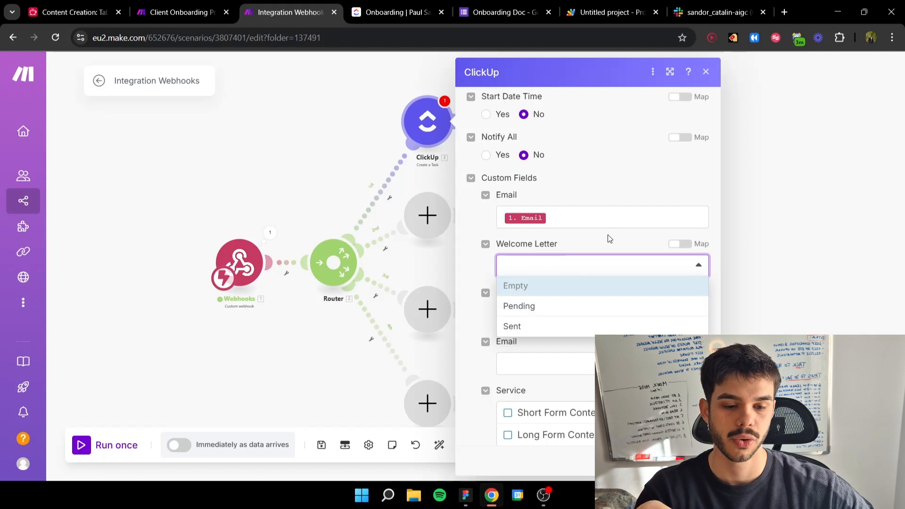
pyautogui.click(563, 263)
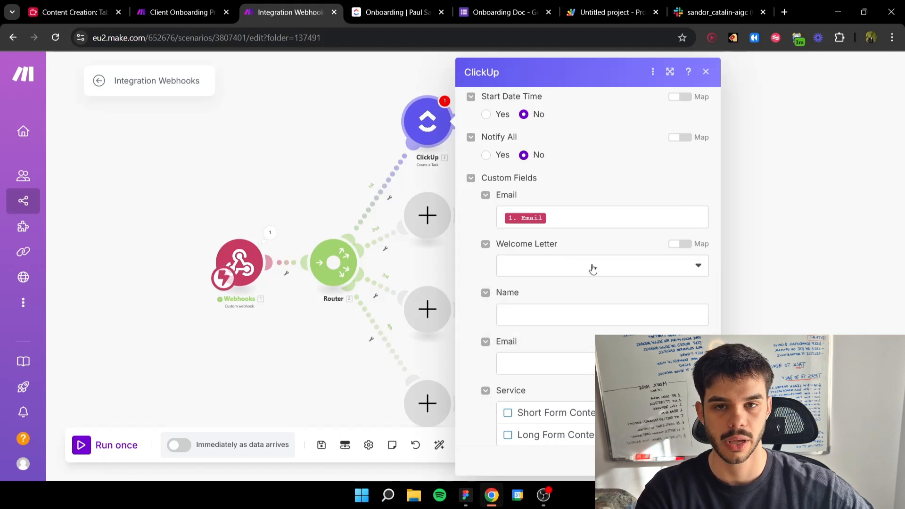
# Step: Map the webhook's First Name and Last Name to the Name custom field, and its Email to the second Email field
pyautogui.scroll(-1, 574, 270)
pyautogui.click(543, 260)
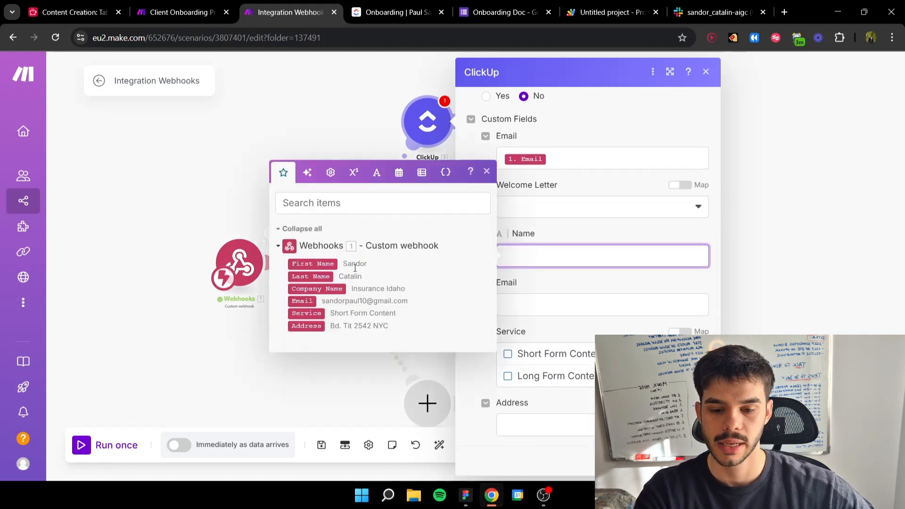
pyautogui.click(315, 279)
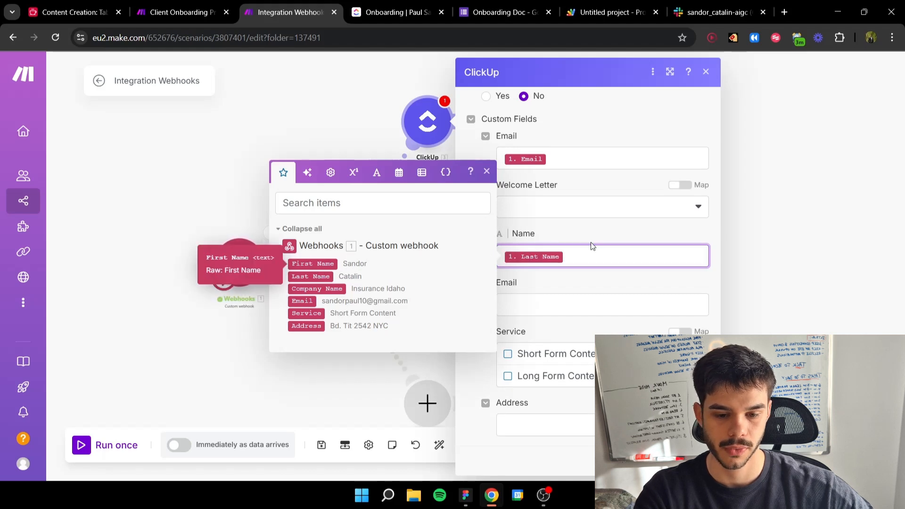
pyautogui.press('BackSpace')
pyautogui.click(313, 264)
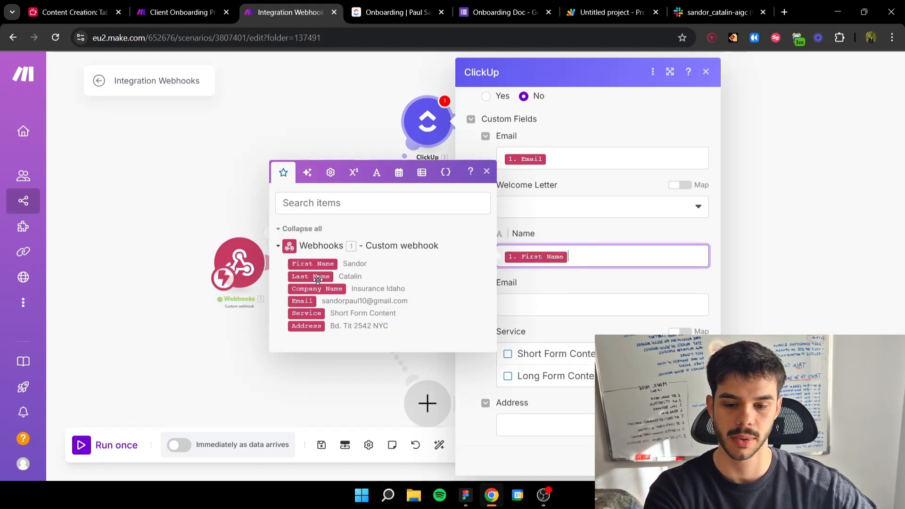
pyautogui.click(318, 279)
pyautogui.click(621, 282)
pyautogui.click(536, 297)
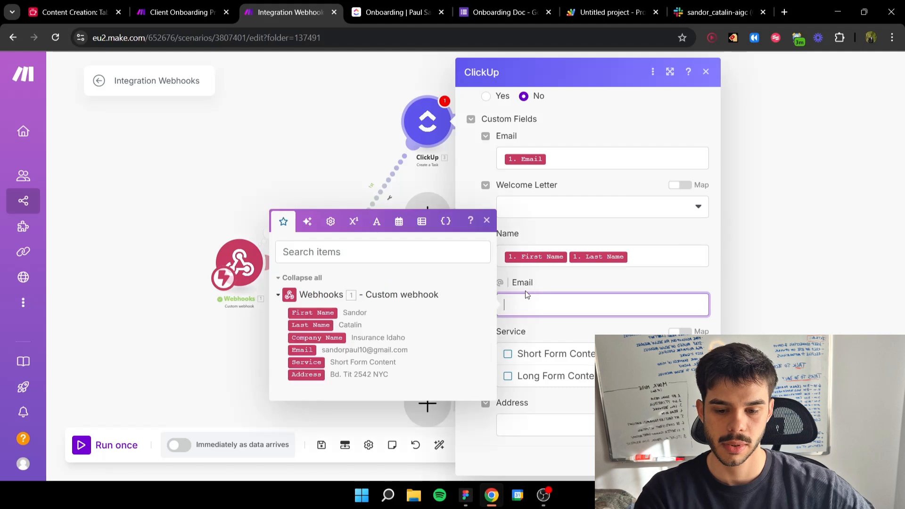
pyautogui.click(300, 350)
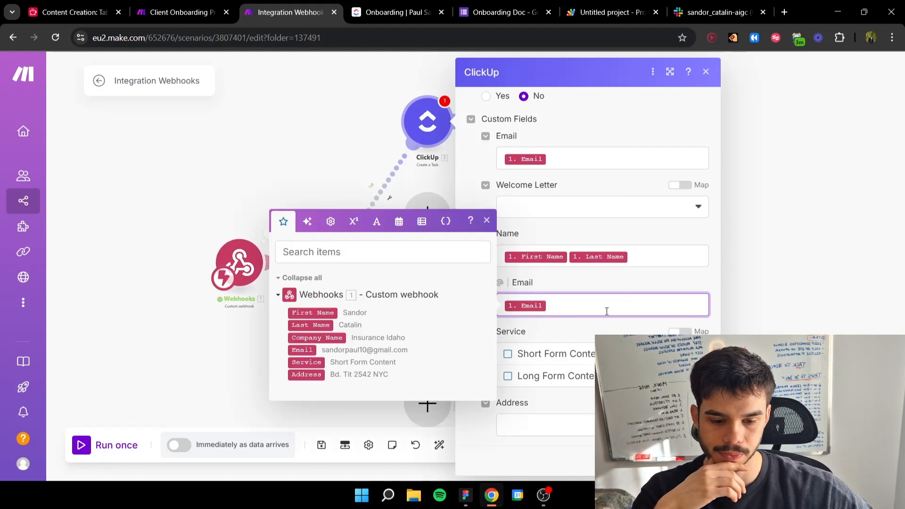
# Step: Switch the Service custom field to mapped input and browse the general and text functions without inserting one
pyautogui.click(594, 330)
pyautogui.click(676, 332)
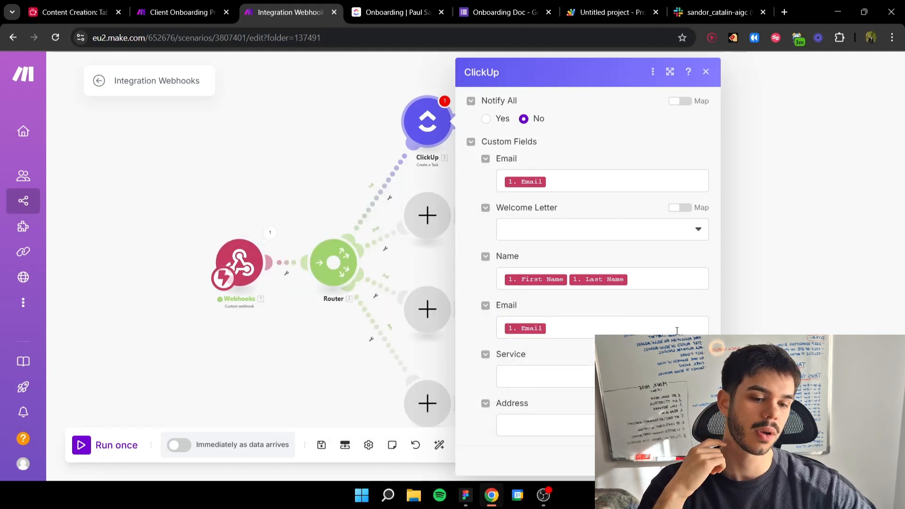
pyautogui.click(574, 375)
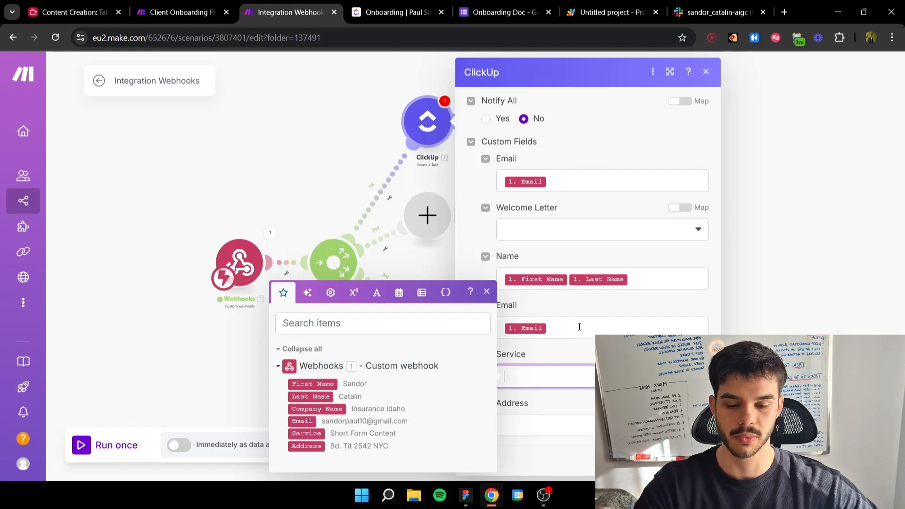
pyautogui.click(331, 292)
pyautogui.click(354, 298)
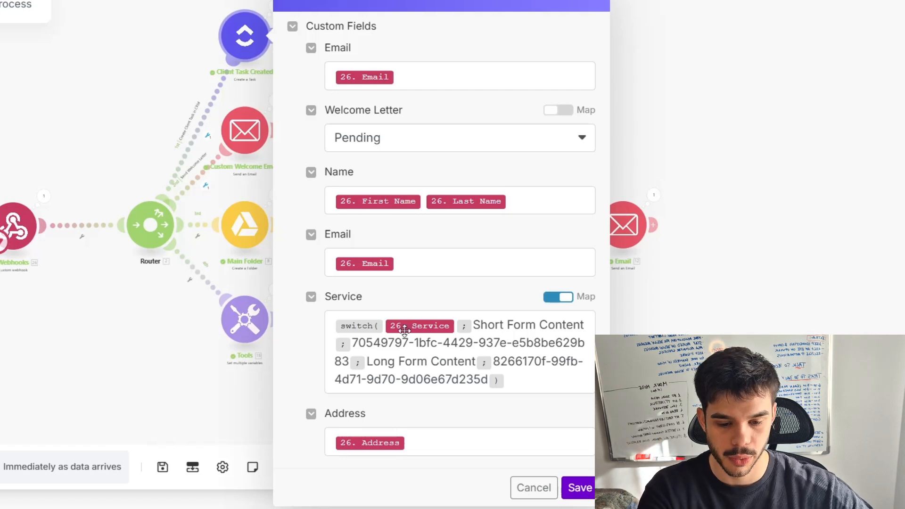
# Step: Examine the switch formula in the Service field of the Client Onboarding Process scenario's ClickUp module, including its option IDs
pyautogui.moveTo(352, 328)
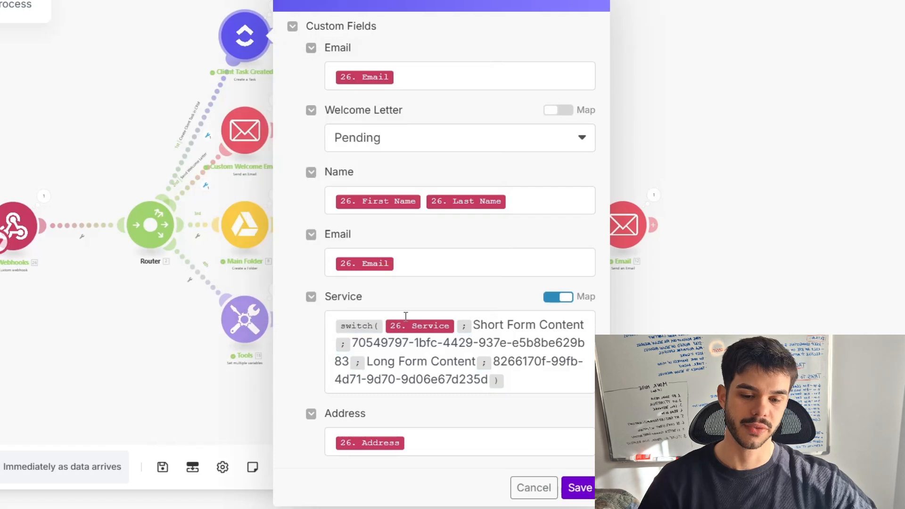
pyautogui.moveTo(406, 326)
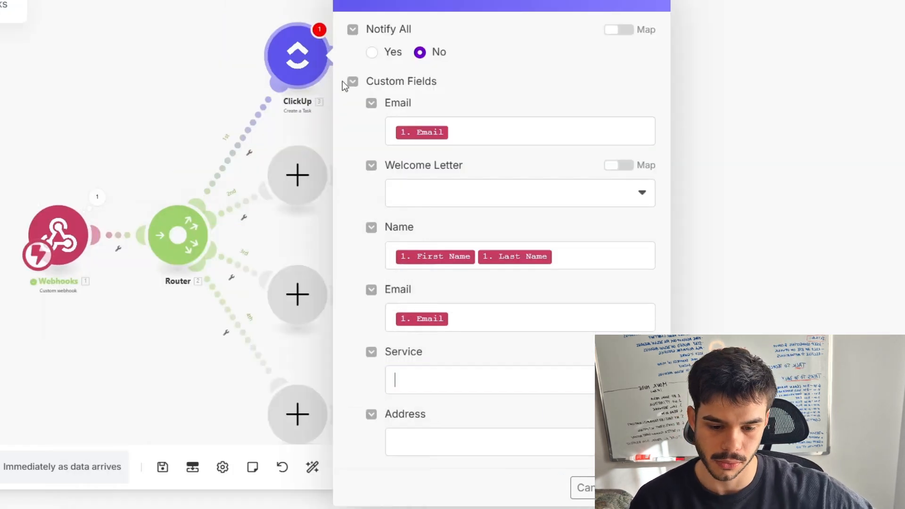
pyautogui.click(457, 373)
pyautogui.click(491, 321)
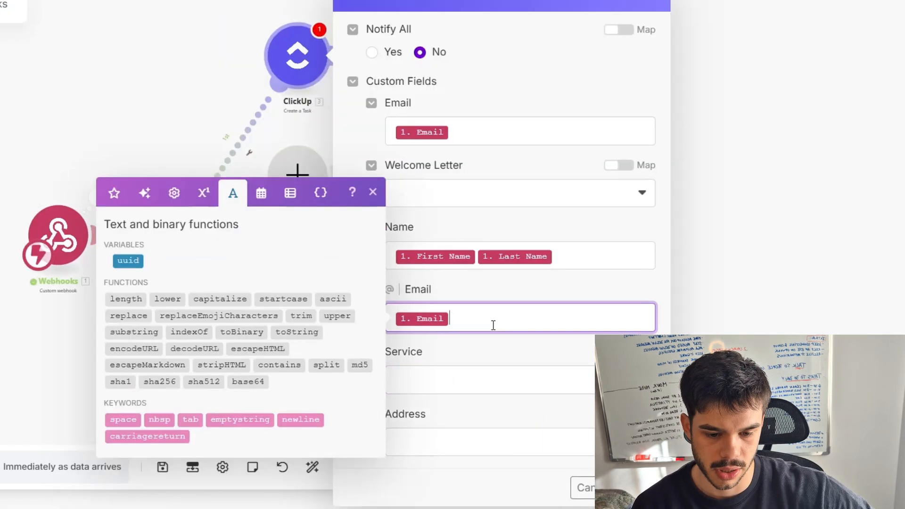
pyautogui.click(114, 211)
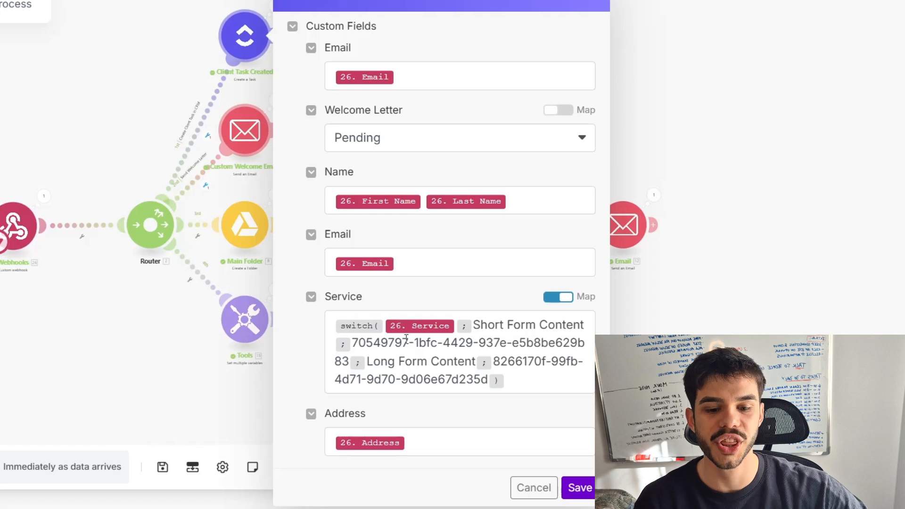
pyautogui.moveTo(352, 343); pyautogui.dragTo(474, 343)
pyautogui.click(475, 343)
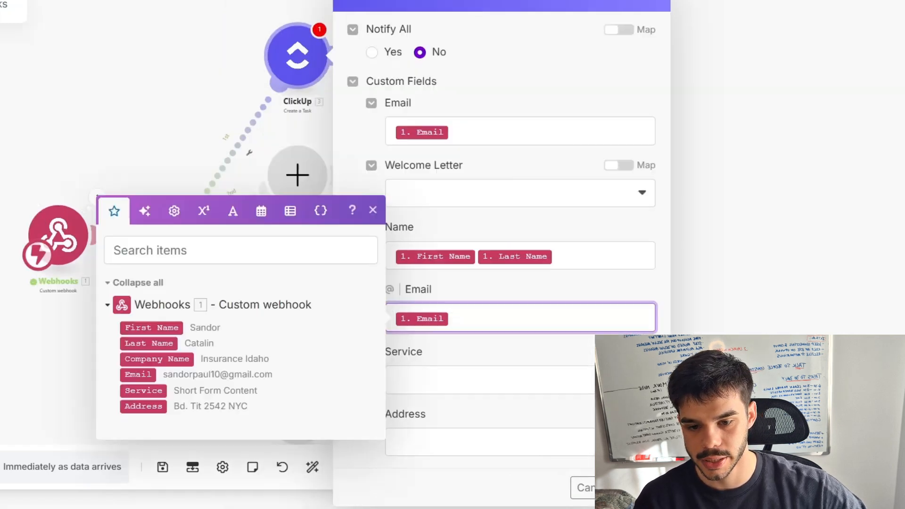
pyautogui.click(373, 209)
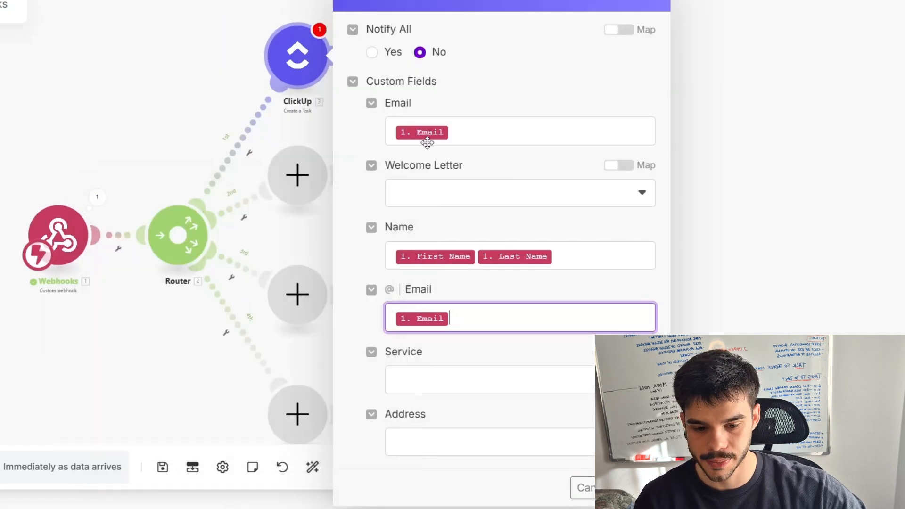
# Step: Select Short Form Content and Long Form Content as Service options, and switch the field to mapped mode to expose their IDs
pyautogui.click(498, 343)
pyautogui.click(619, 352)
pyautogui.scroll(-1, 565, 353)
pyautogui.click(429, 353)
pyautogui.click(438, 379)
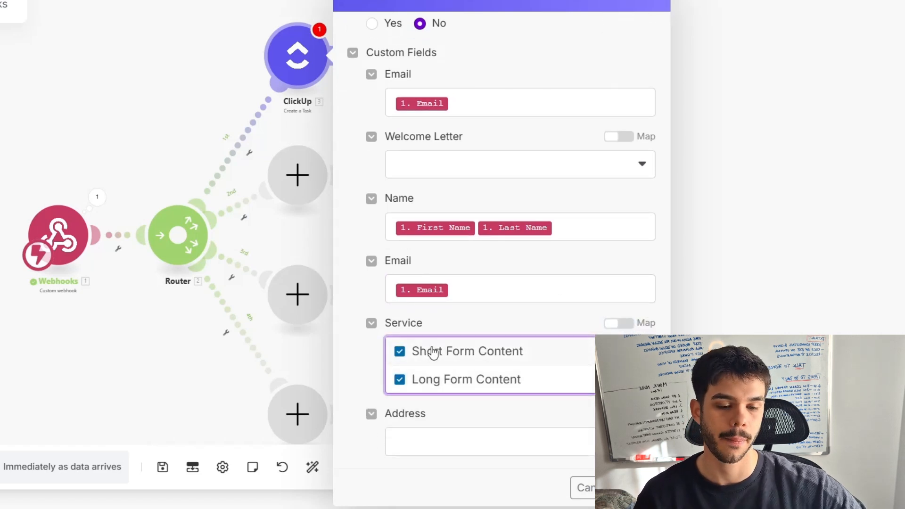
pyautogui.click(622, 324)
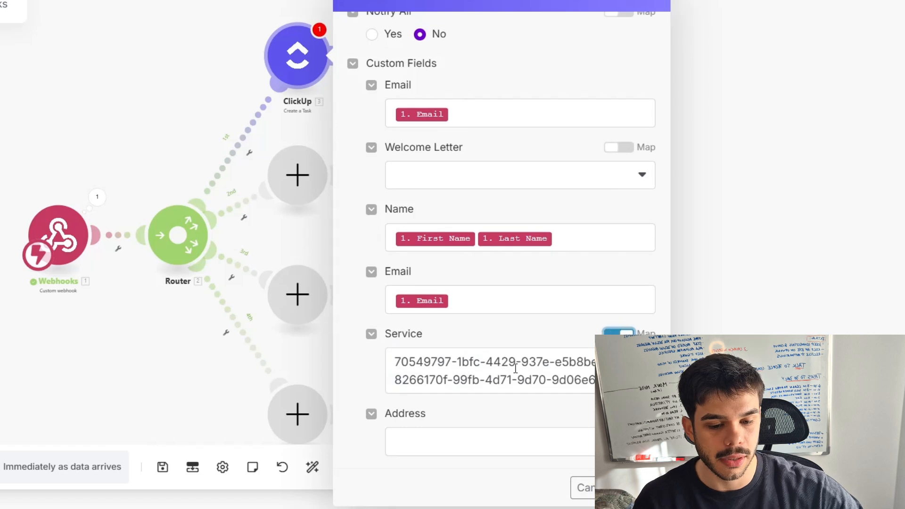
pyautogui.click(620, 332)
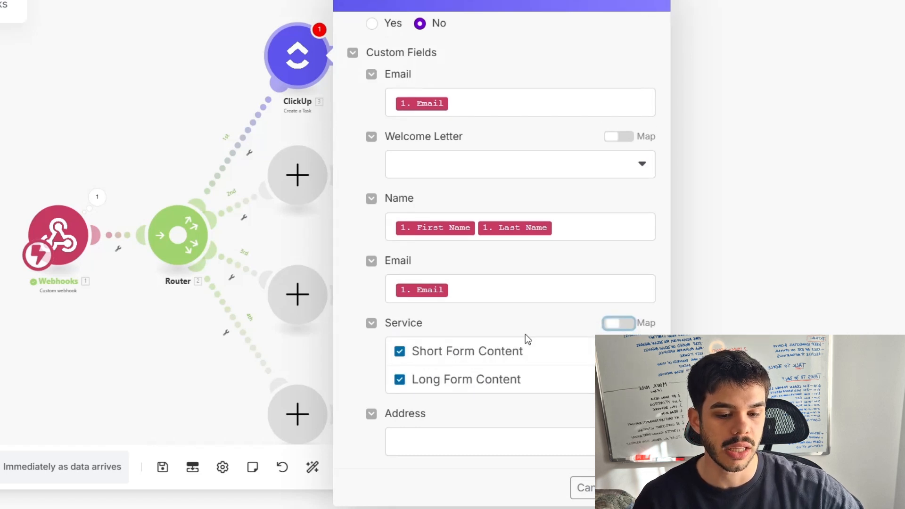
pyautogui.click(623, 323)
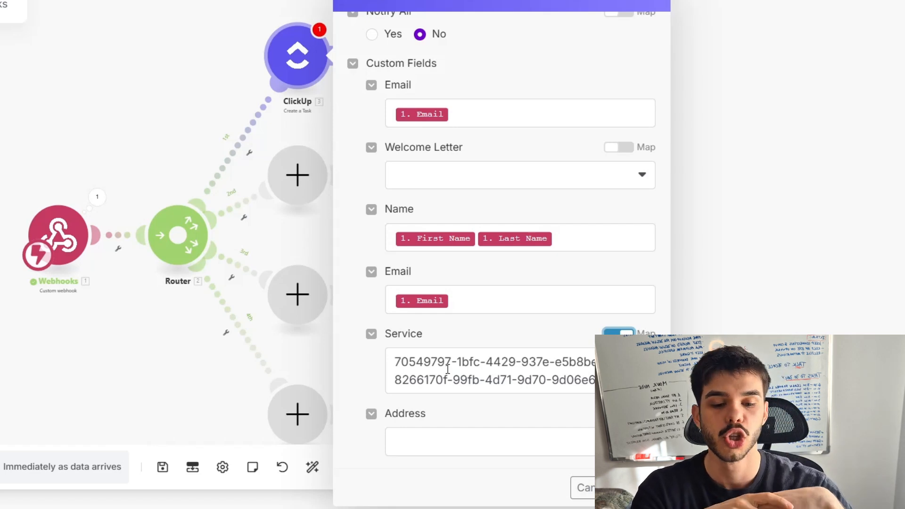
pyautogui.click(619, 332)
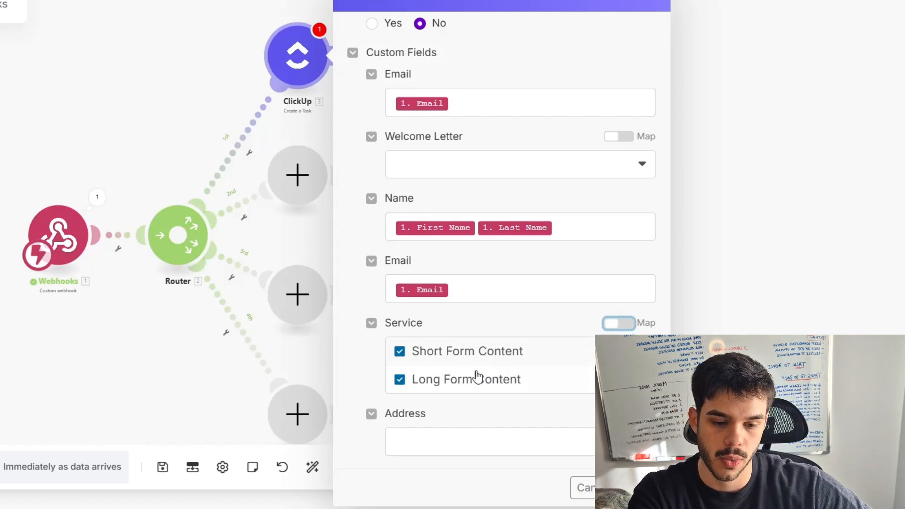
pyautogui.click(620, 324)
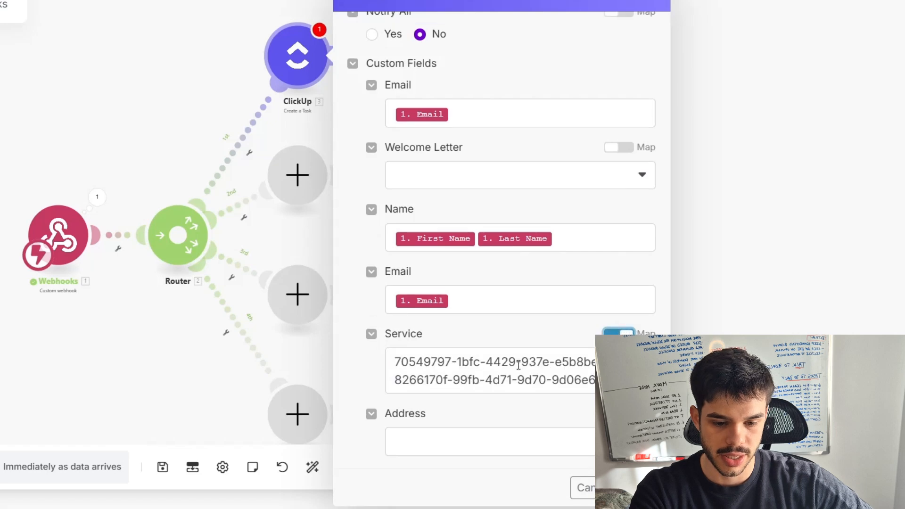
# Step: Copy both Service option IDs into a new browser tab's address bar, and clear the Service field in the Integration Webhooks scenario
pyautogui.click(516, 371)
pyautogui.hotkey('ctrl', 'a')
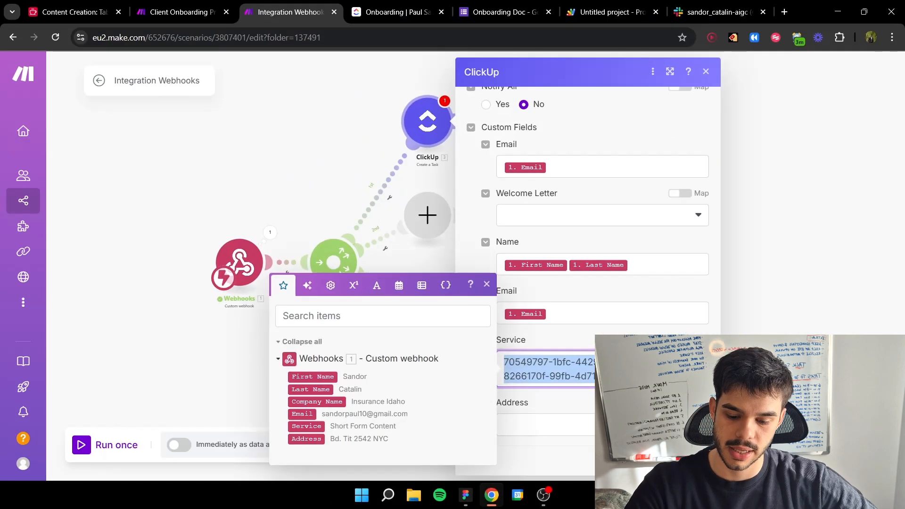
pyautogui.click(785, 11)
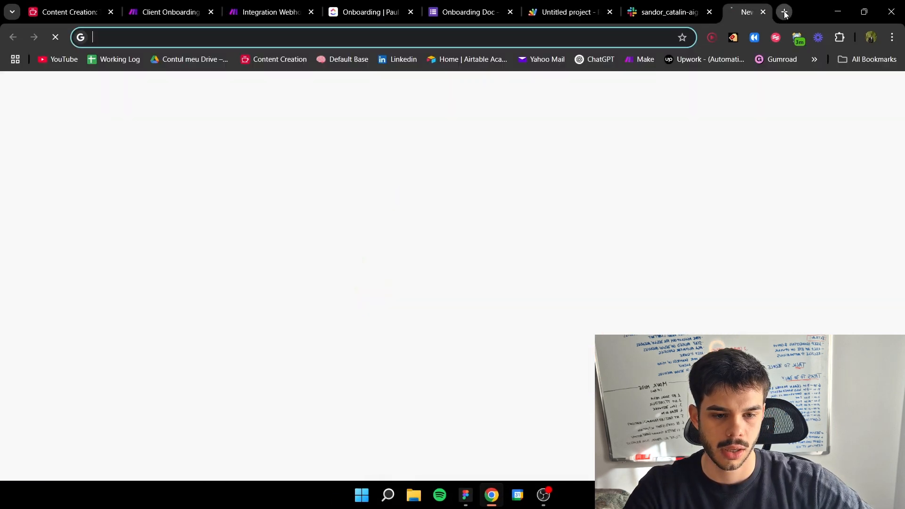
pyautogui.write('70549797-1bfc-4429-937e-e5b8be629b83,8266170f-99fb-4d71-9d70-9d06e67d235d')
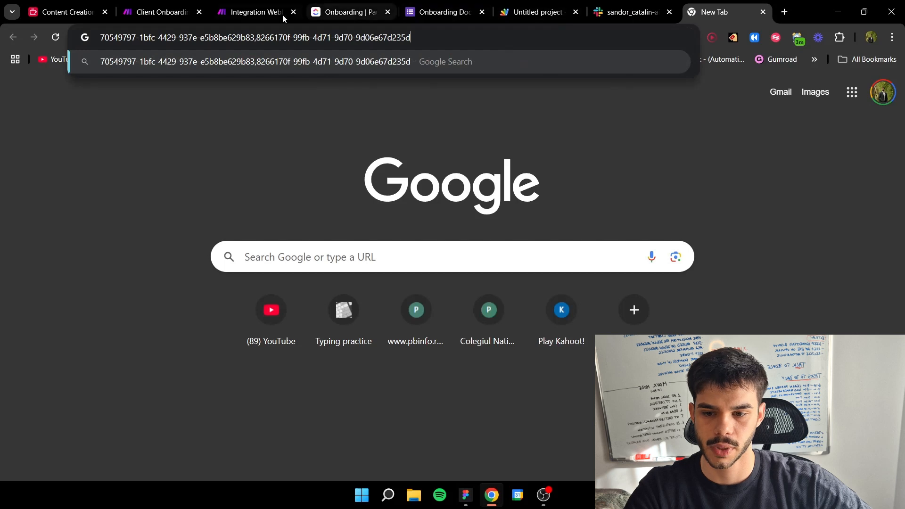
pyautogui.click(250, 15)
pyautogui.press('BackSpace')
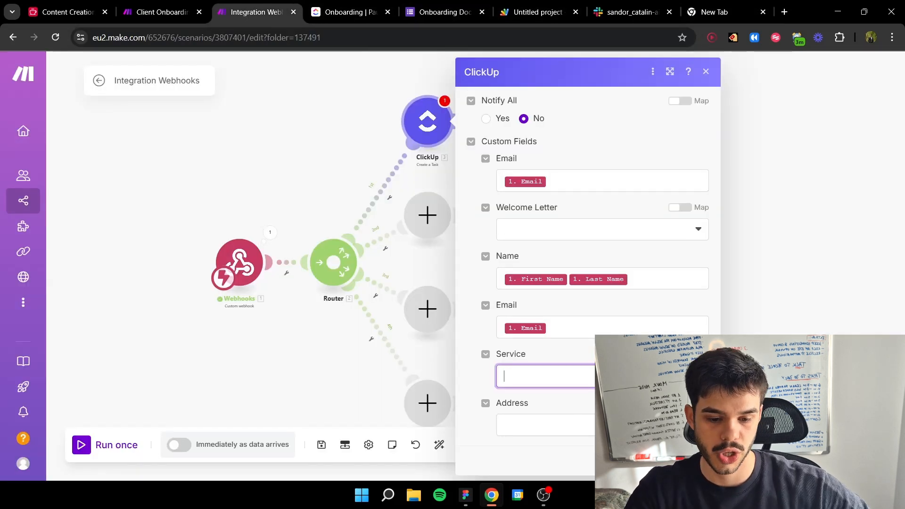
# Step: Insert a switch function in the Service field with the webhook's Service value as its expression
pyautogui.click(376, 267)
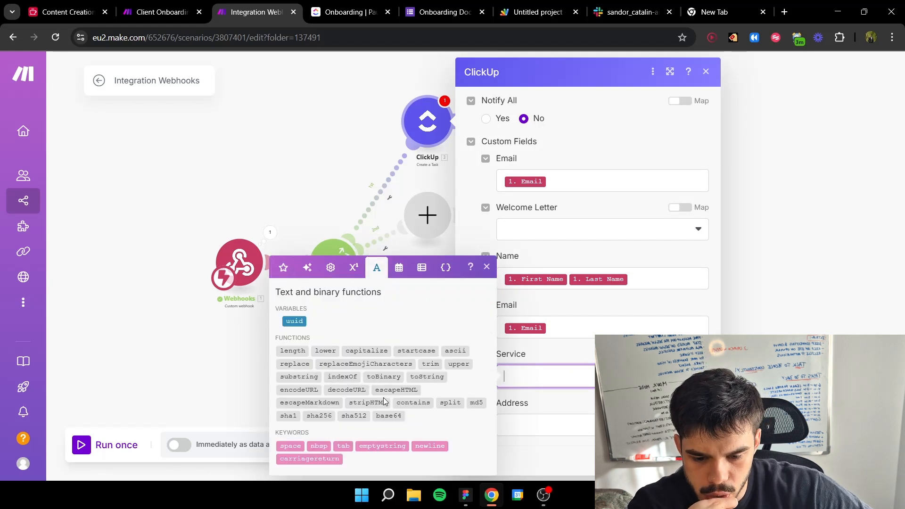
pyautogui.click(331, 267)
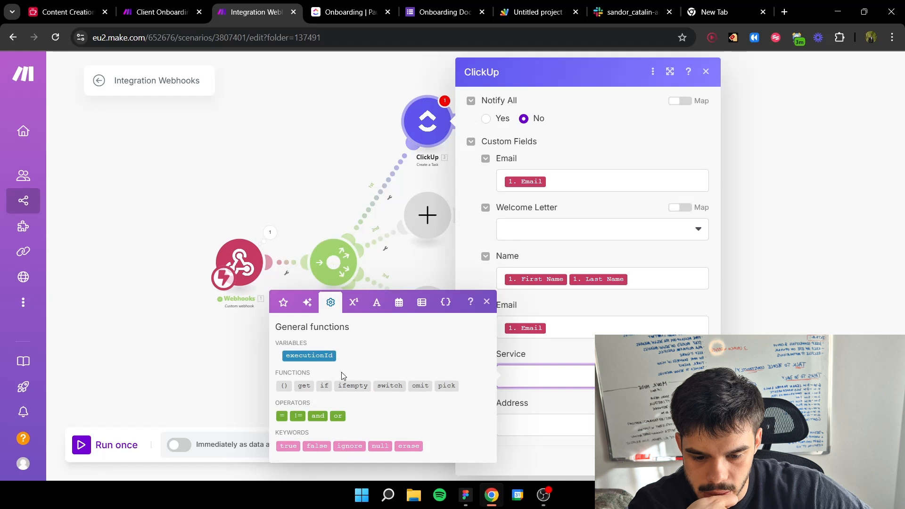
pyautogui.click(383, 386)
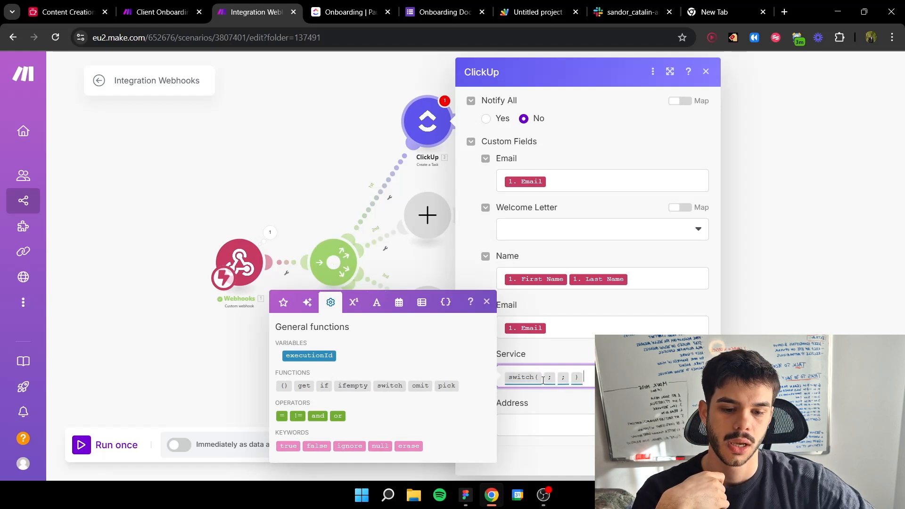
pyautogui.click(543, 376)
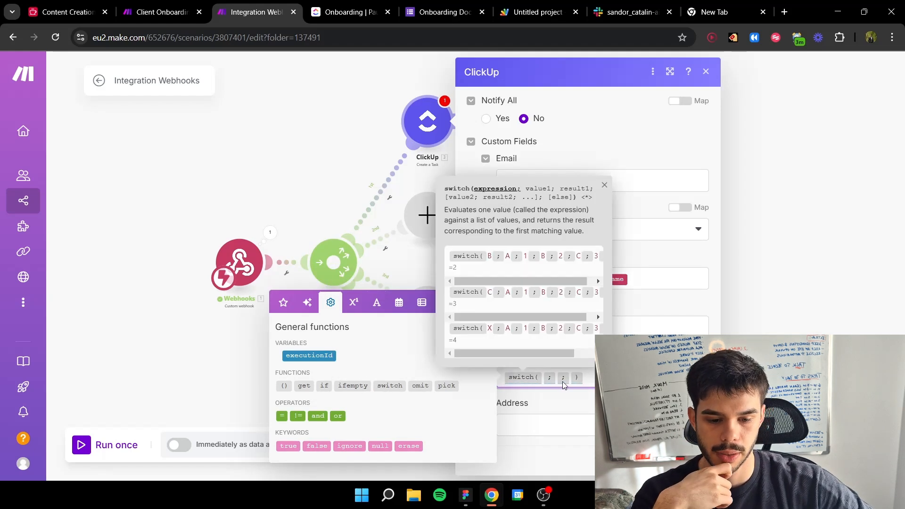
pyautogui.click(283, 302)
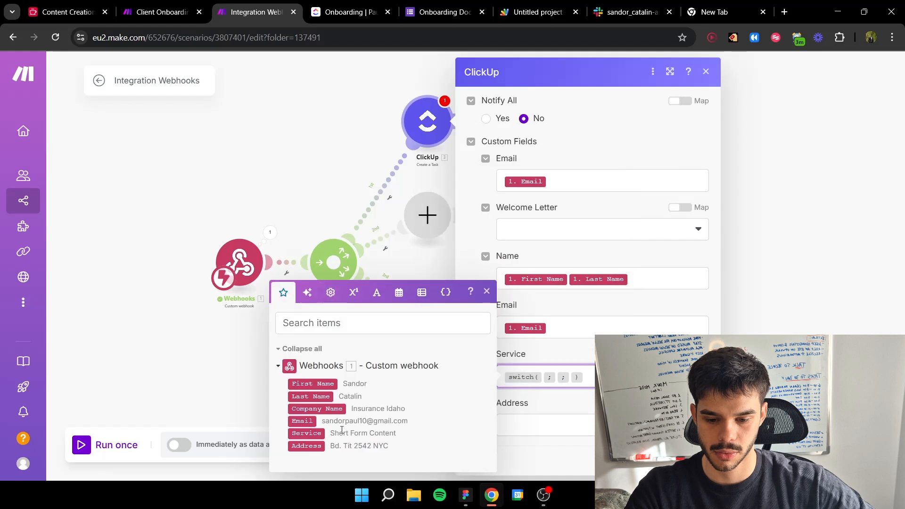
pyautogui.click(314, 436)
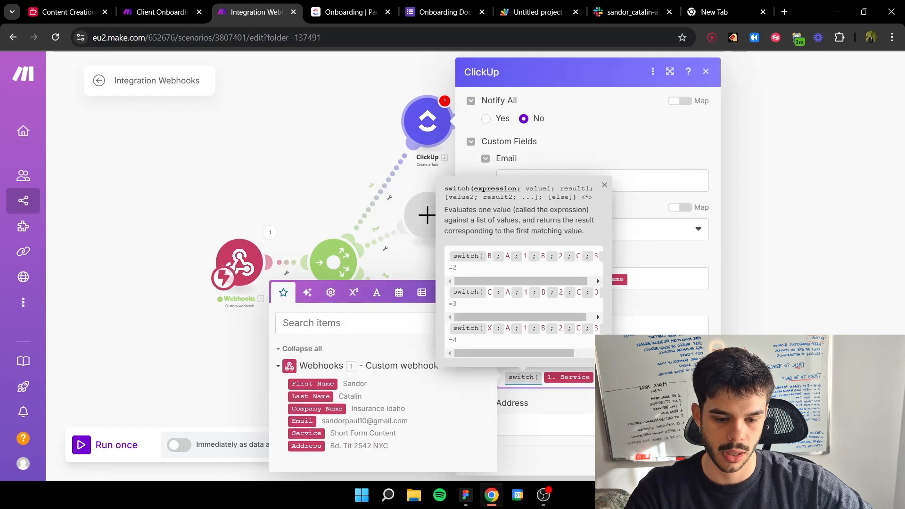
# Step: Enter Short Form Content as the switch function's first value, and check it against the Client Onboarding Process scenario's formula
pyautogui.write(';')
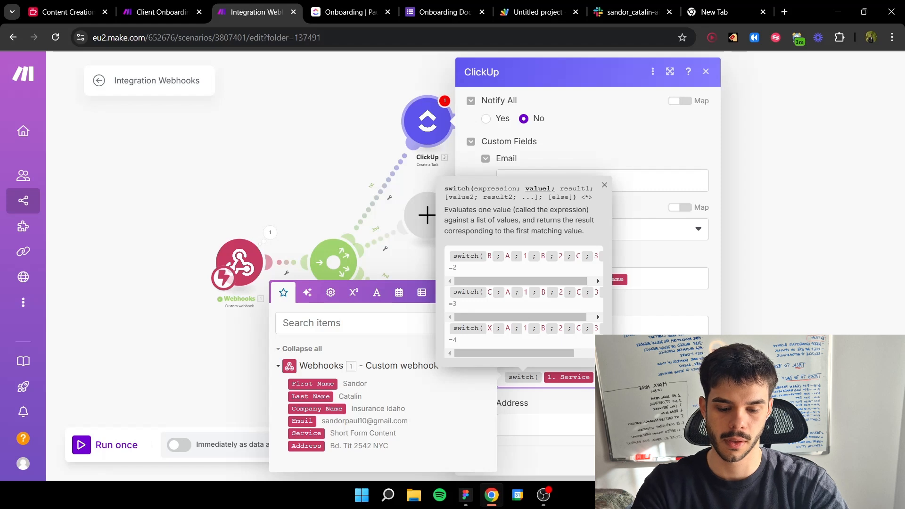
pyautogui.write('ent')
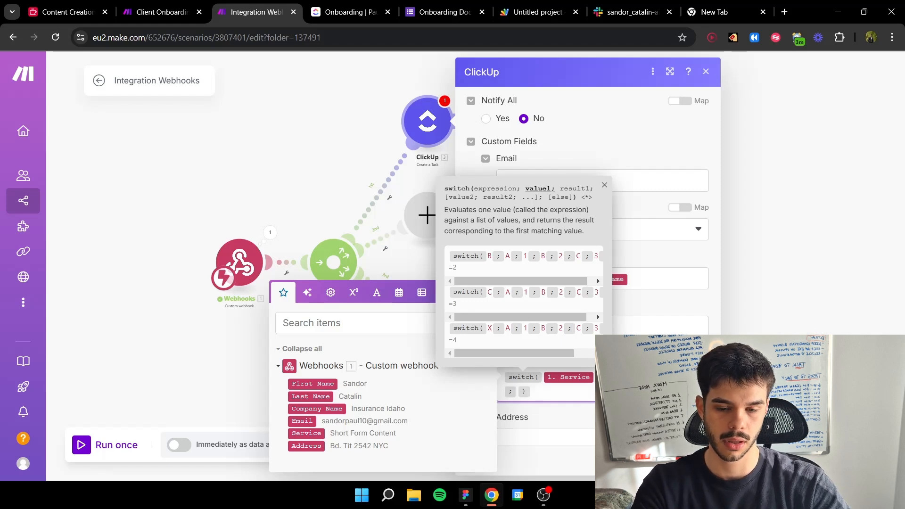
pyautogui.click(161, 11)
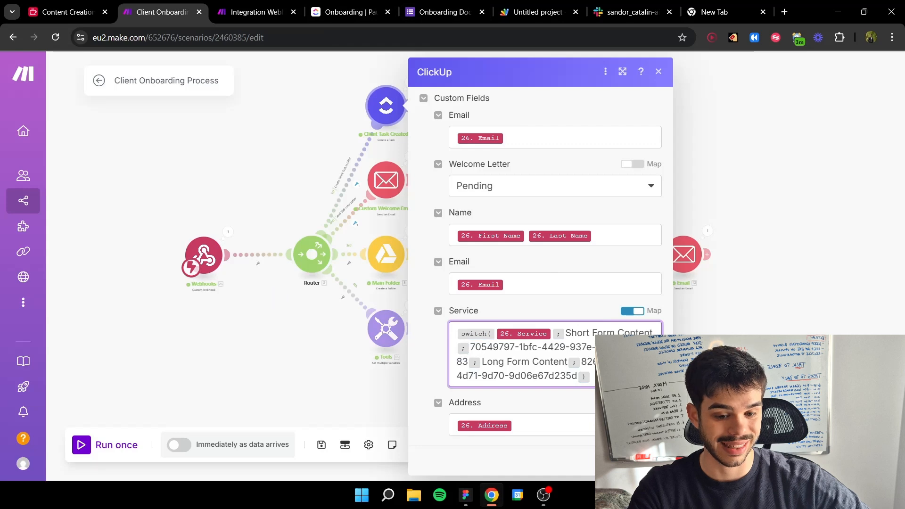
pyautogui.click(252, 12)
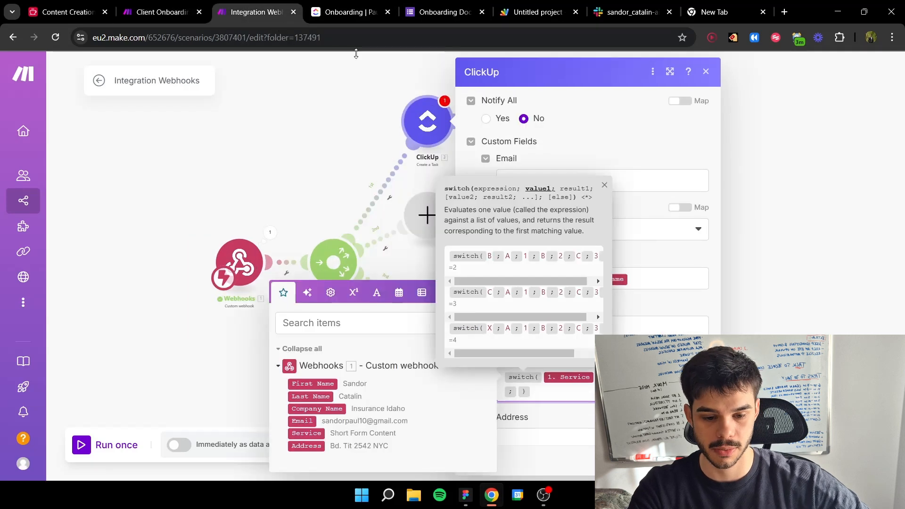
# Step: Copy the first option ID, 70549797-1bfc-4429-937e-e5b8be629b83, from the new tab and paste it as the switch function's first result
pyautogui.click(517, 392)
pyautogui.click(721, 12)
pyautogui.write('70549797-1bfc-4429-937e-e5b8be629b83,8266170f-99fb-4d71-9d70-9d06e67d235d')
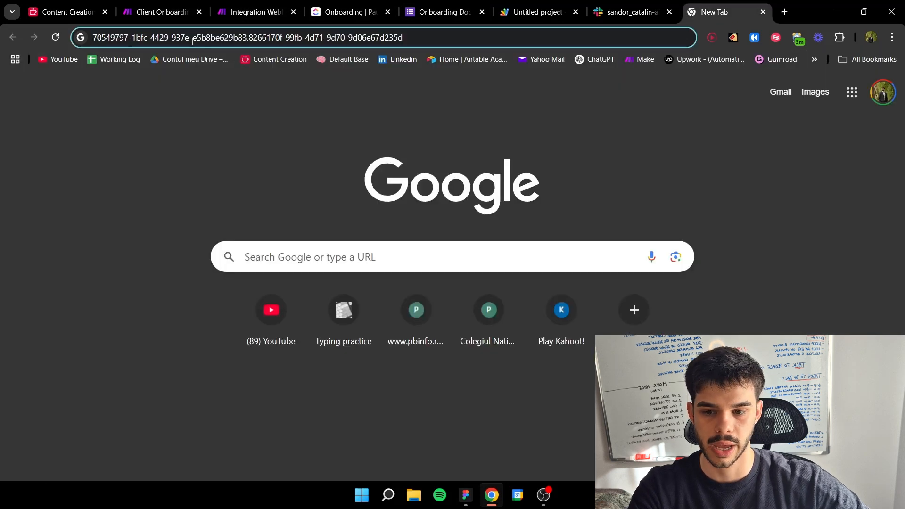
pyautogui.moveTo(93, 42); pyautogui.dragTo(246, 42)
pyautogui.hotkey('ctrl', 'c')
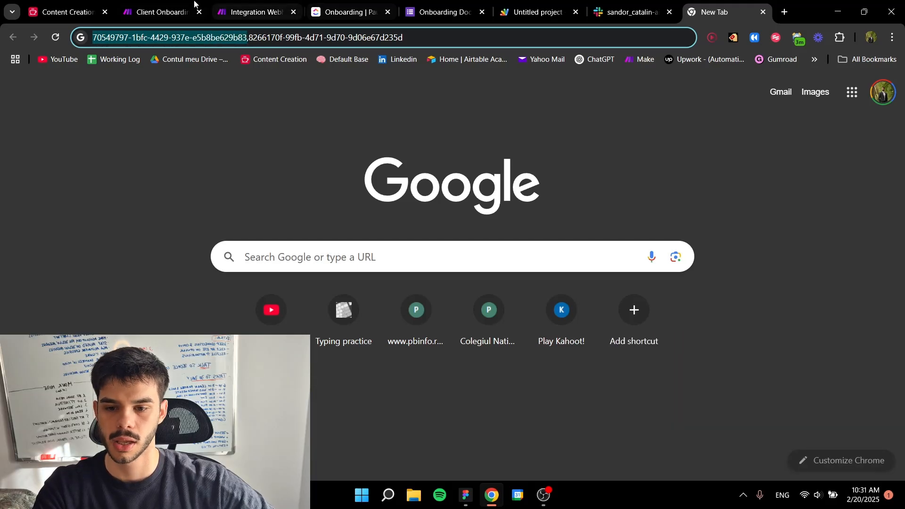
pyautogui.click(257, 11)
pyautogui.hotkey('ctrl', 'v')
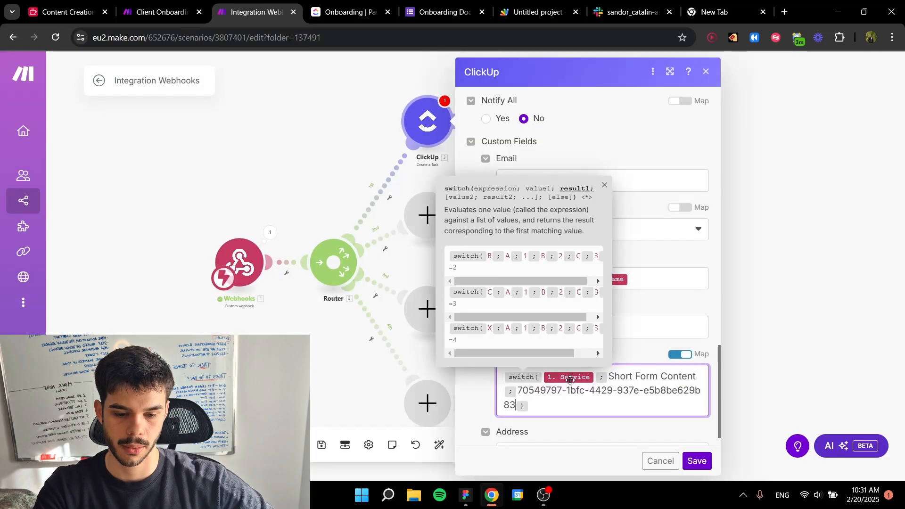
# Step: Add Long Form Content as the switch function's second value, followed by a separator for its result
pyautogui.write('; ')
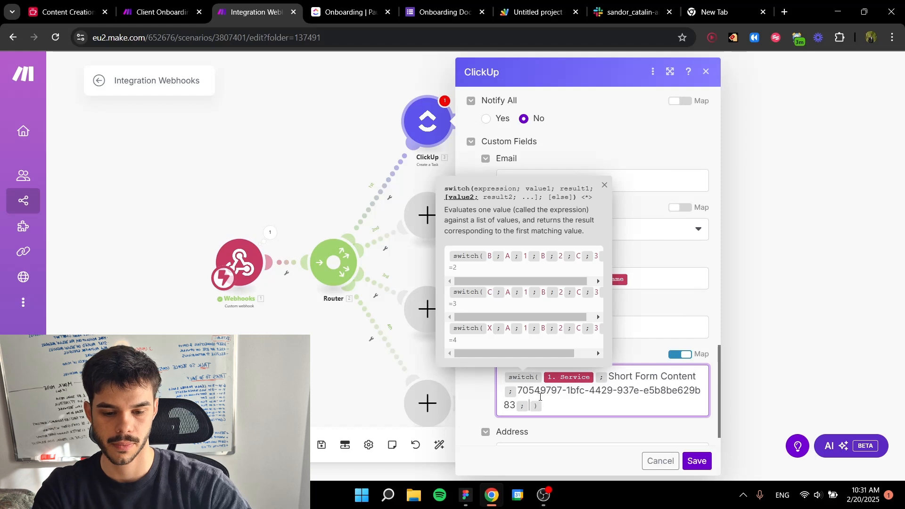
pyautogui.write('Long Form Con')
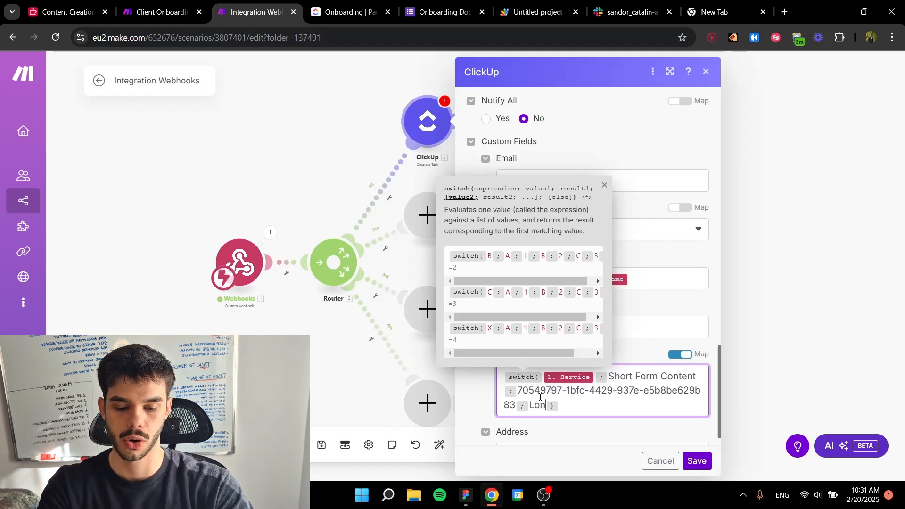
pyautogui.write('te')
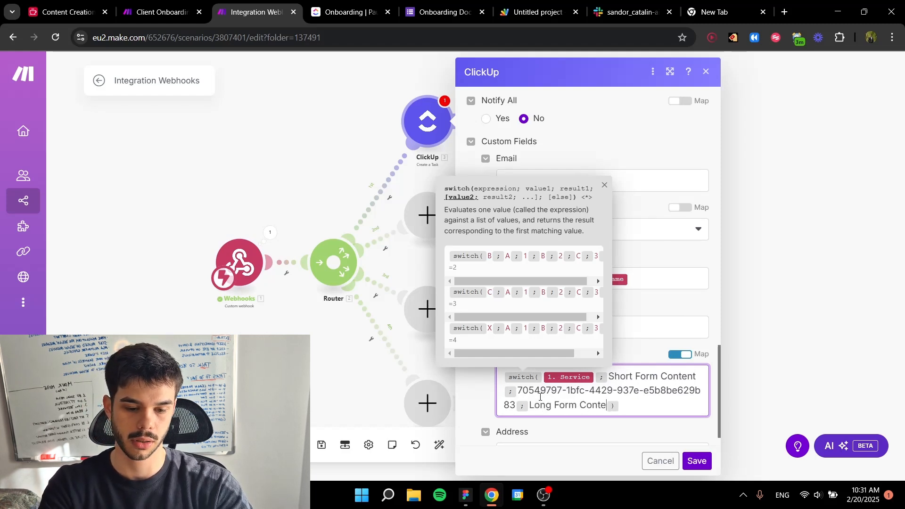
pyautogui.write('ent;')
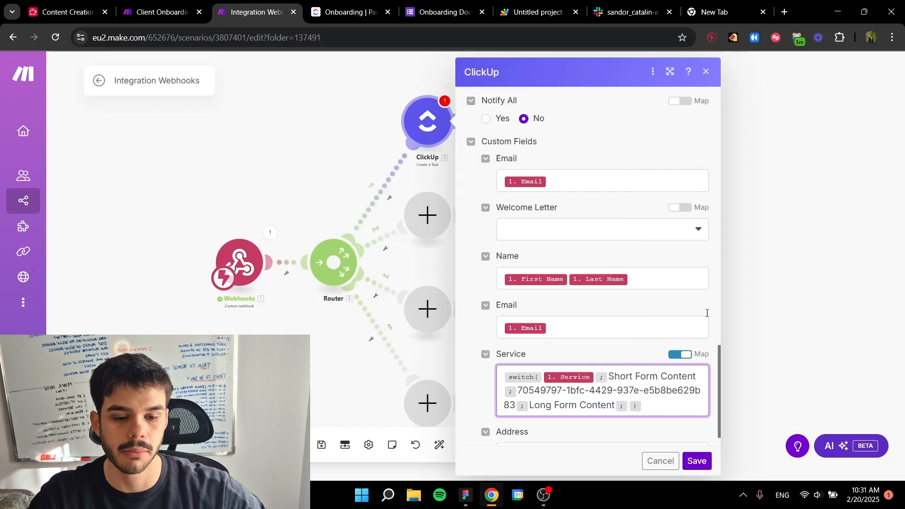
# Step: Copy the second option ID, 8266170f-99fb-4d71-9d70-9d06e67d235d, from the new tab and paste it as the switch function's second result
pyautogui.click(716, 12)
pyautogui.moveTo(404, 38); pyautogui.dragTo(253, 45)
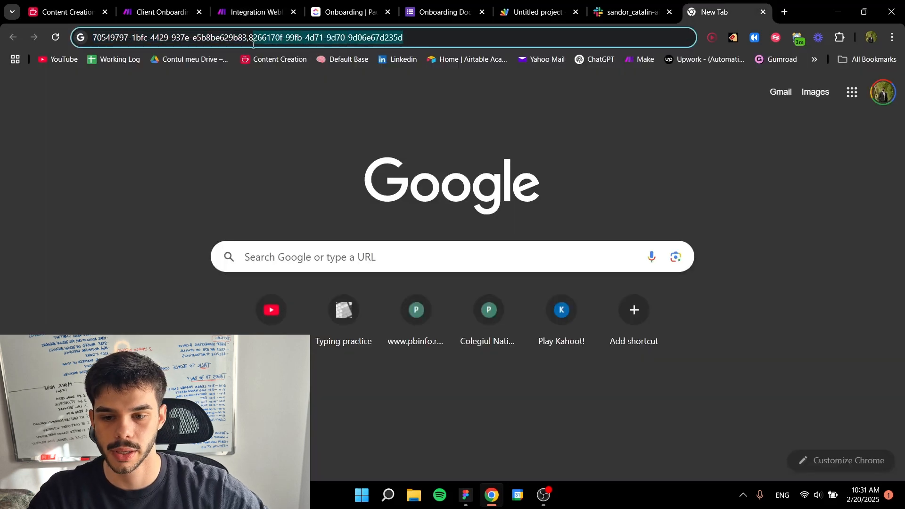
pyautogui.click(250, 11)
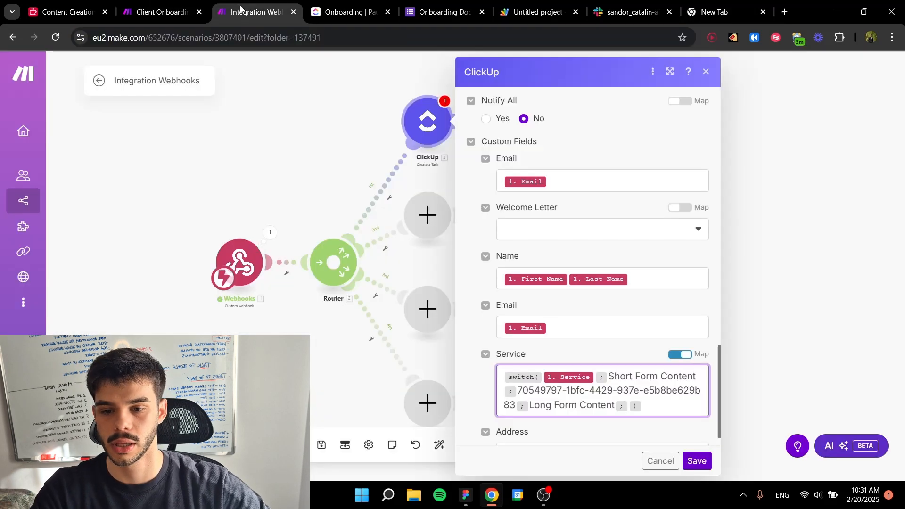
pyautogui.write('8266170f-99fb-4d71-9d70-9d06e67d235d')
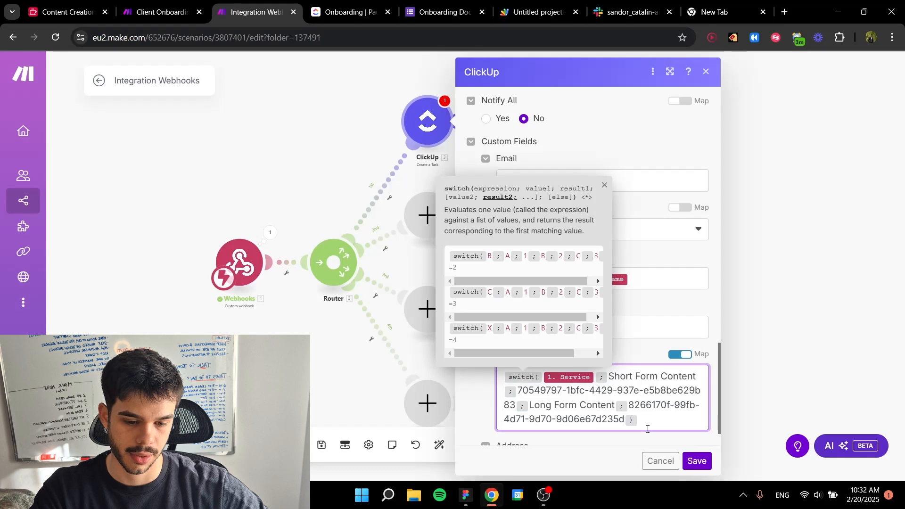
pyautogui.click(655, 434)
# Step: Map the webhook's Address value to the ClickUp task's Address custom field and try to save the module
pyautogui.scroll(-1, 650, 414)
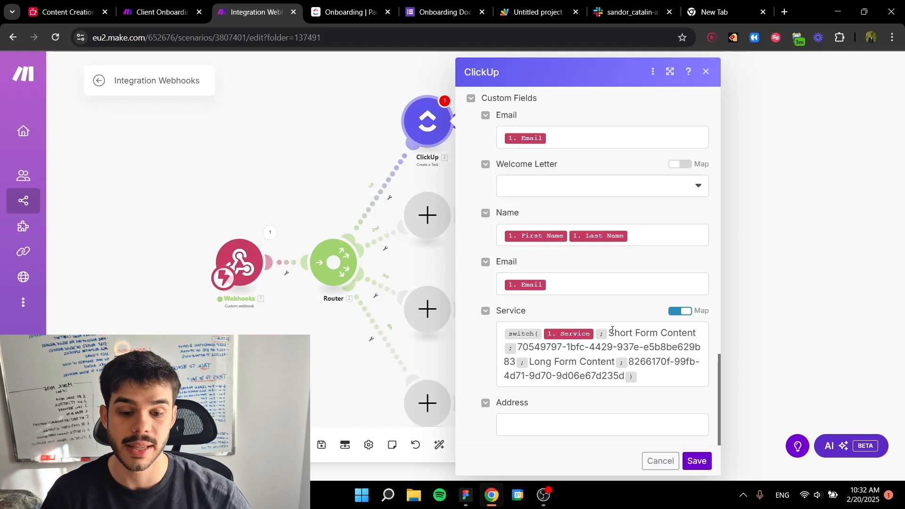
pyautogui.click(616, 421)
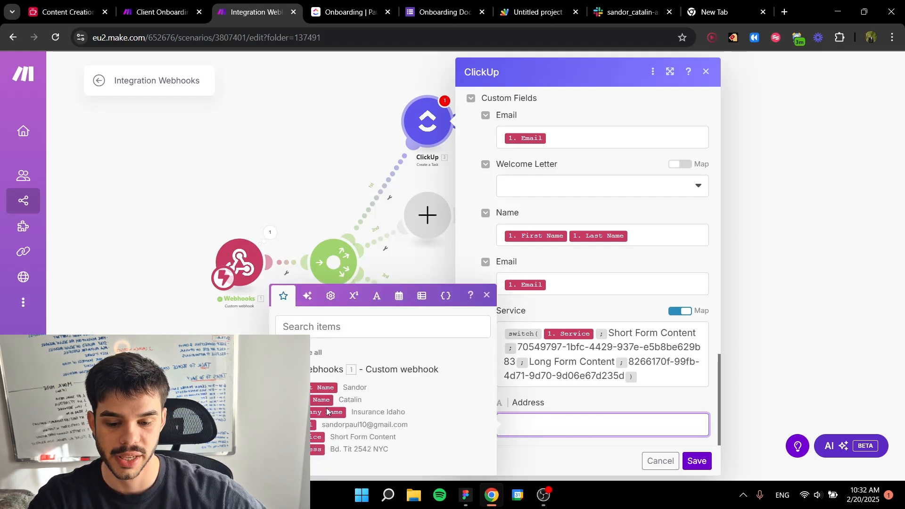
pyautogui.click(311, 449)
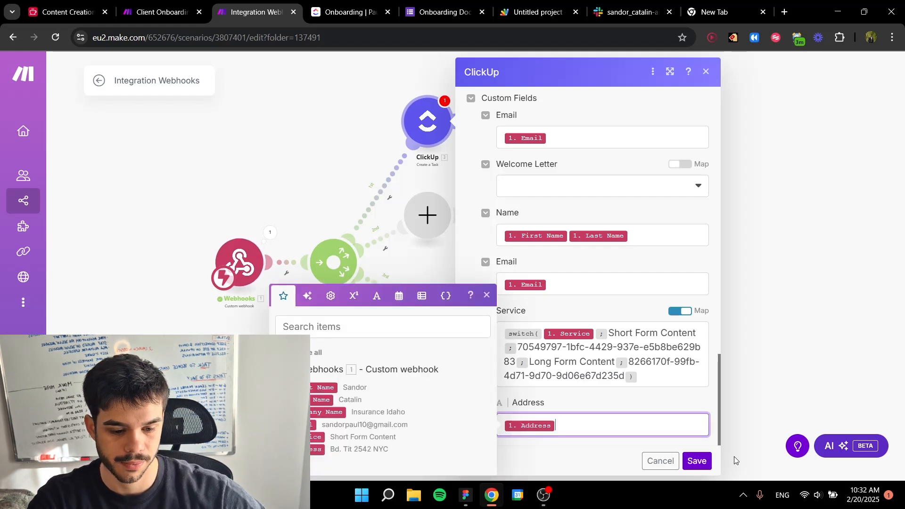
pyautogui.click(697, 462)
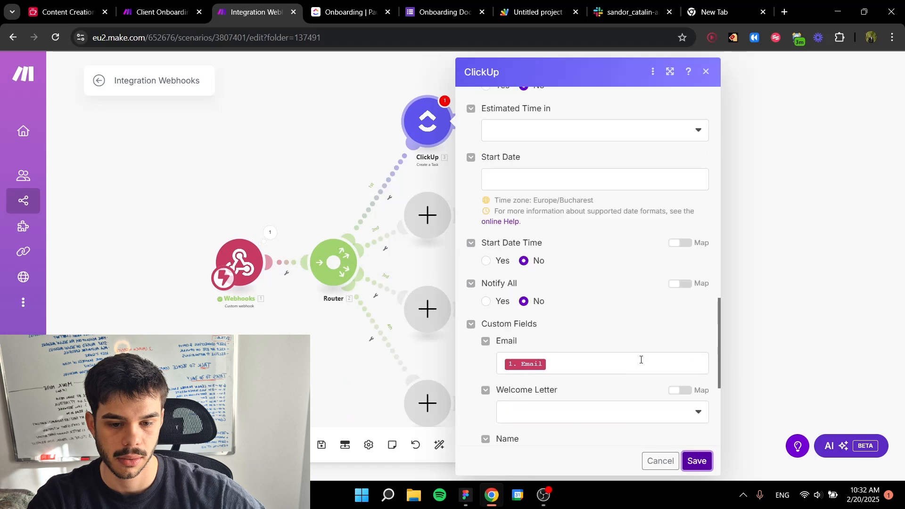
# Step: Map the webhook's Company Name value to the required Task Name field and save the ClickUp module
pyautogui.click(591, 343)
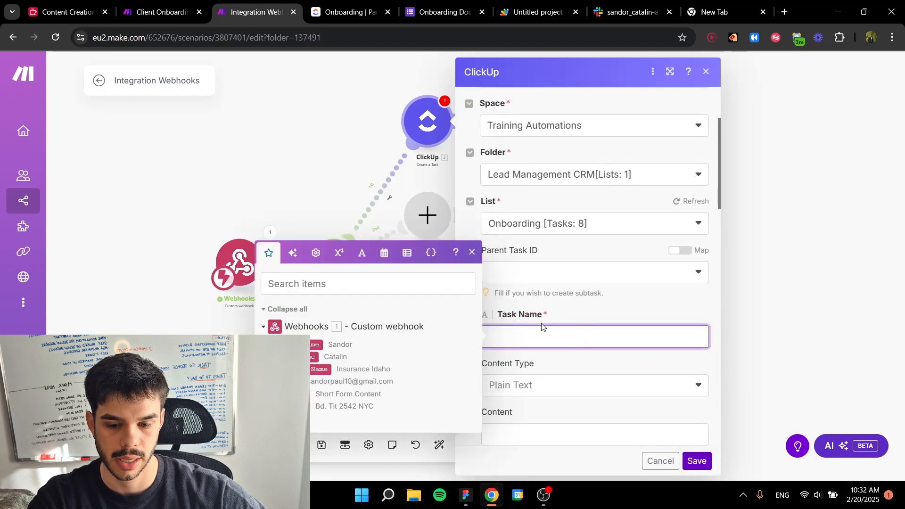
pyautogui.click(363, 369)
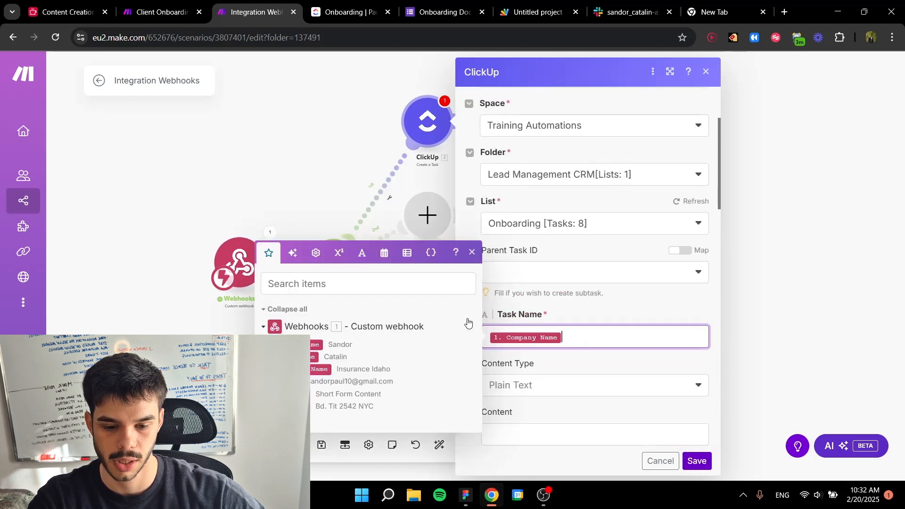
pyautogui.click(569, 368)
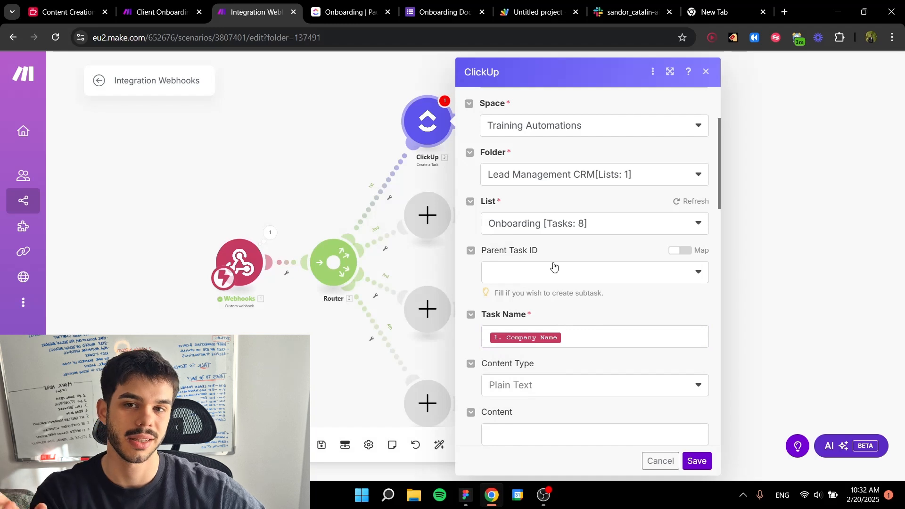
pyautogui.scroll(-5, 620, 309)
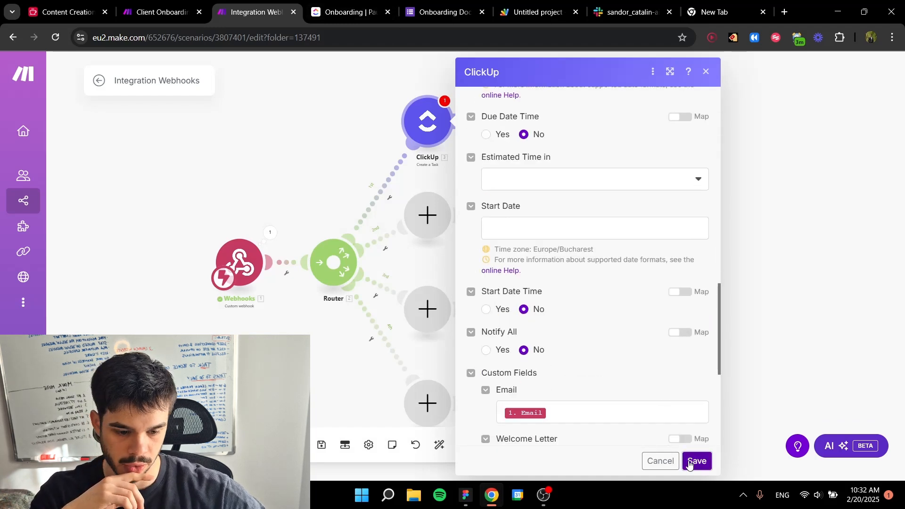
pyautogui.click(695, 460)
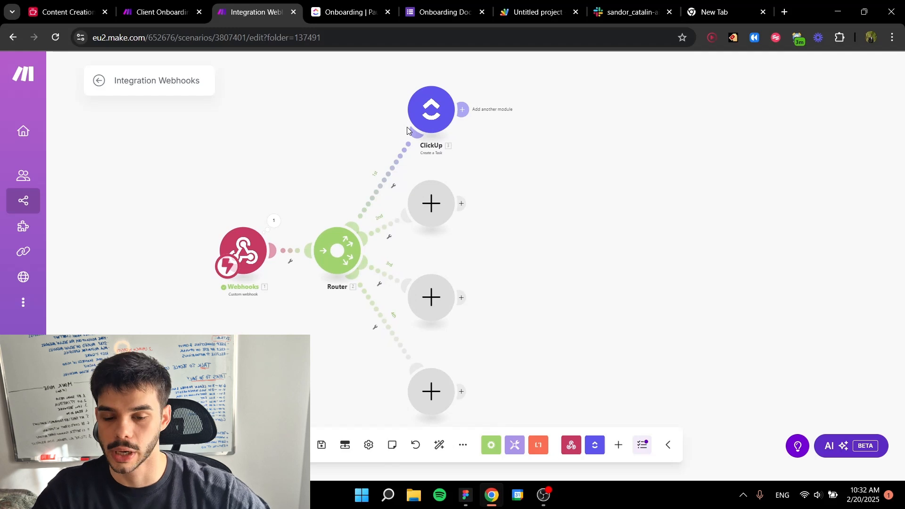
pyautogui.click(427, 221)
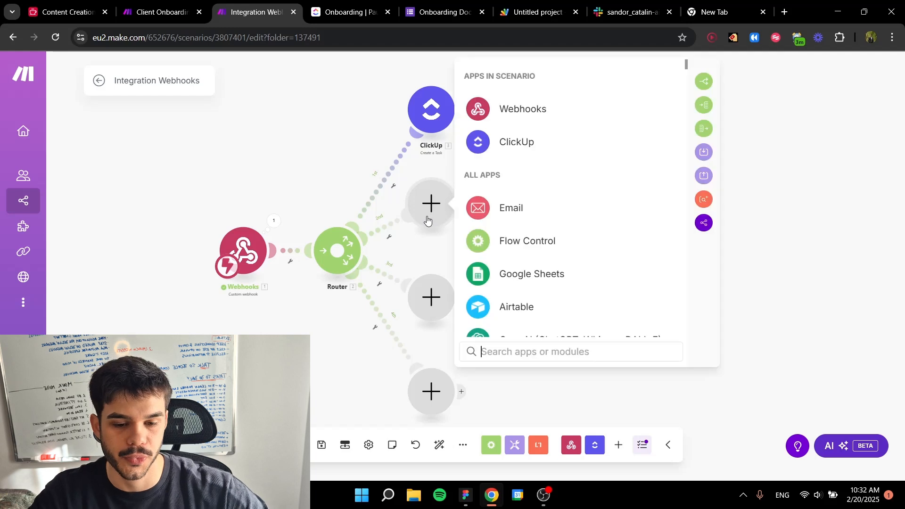
pyautogui.click(513, 211)
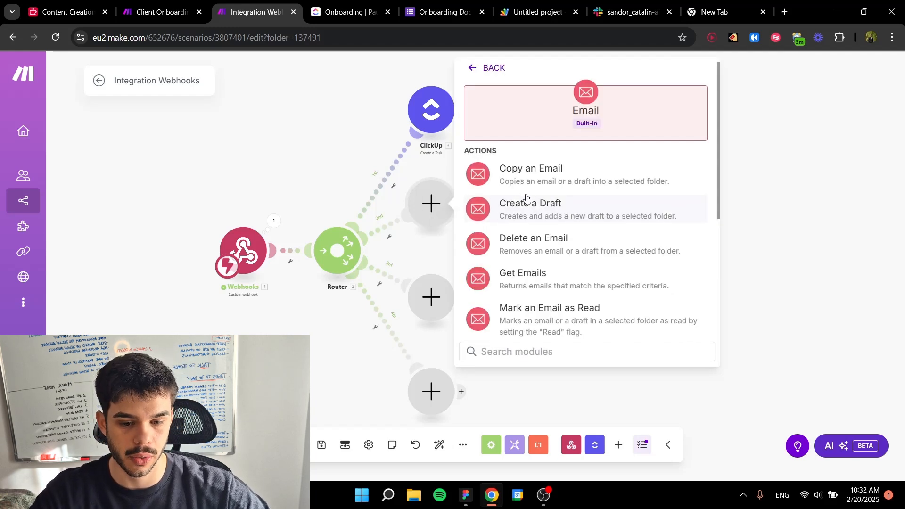
pyautogui.scroll(-2, 525, 198)
pyautogui.click(541, 147)
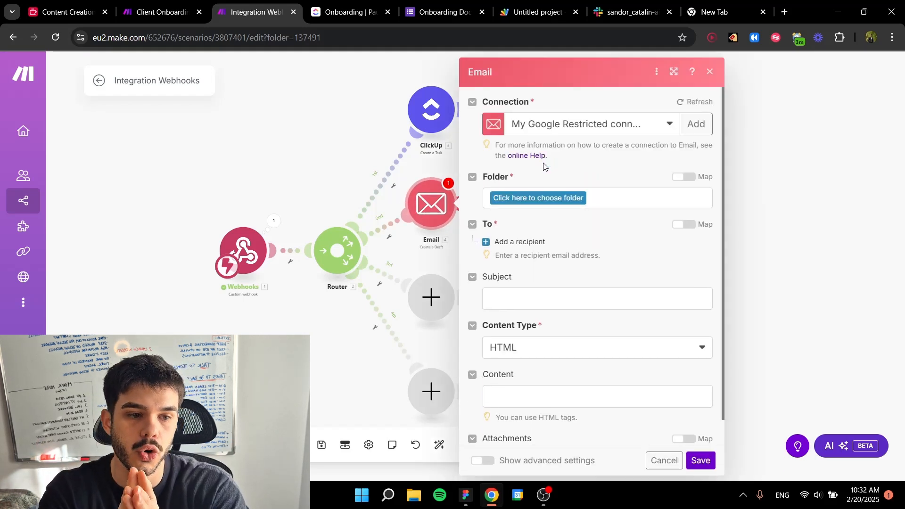
pyautogui.click(783, 242)
pyautogui.moveTo(468, 242); pyautogui.dragTo(408, 189)
pyautogui.press('Delete')
pyautogui.click(339, 251)
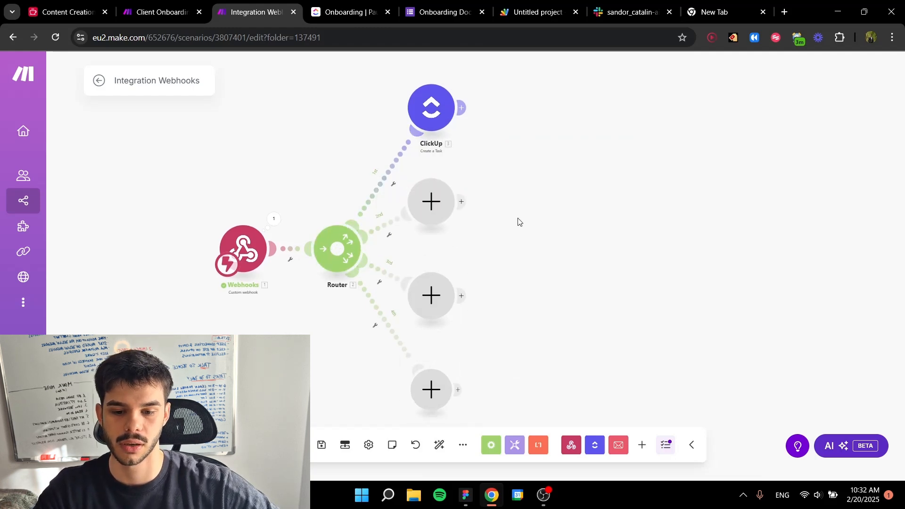
# Step: Add an Email module with the Send an Email action to the router's second route
pyautogui.click(431, 201)
pyautogui.click(517, 186)
pyautogui.scroll(-3, 526, 208)
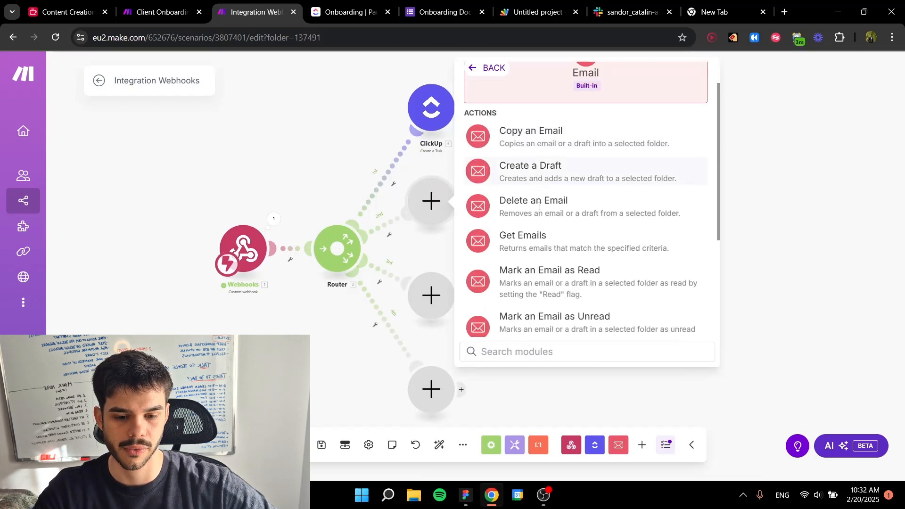
pyautogui.scroll(-1, 526, 223)
pyautogui.click(542, 226)
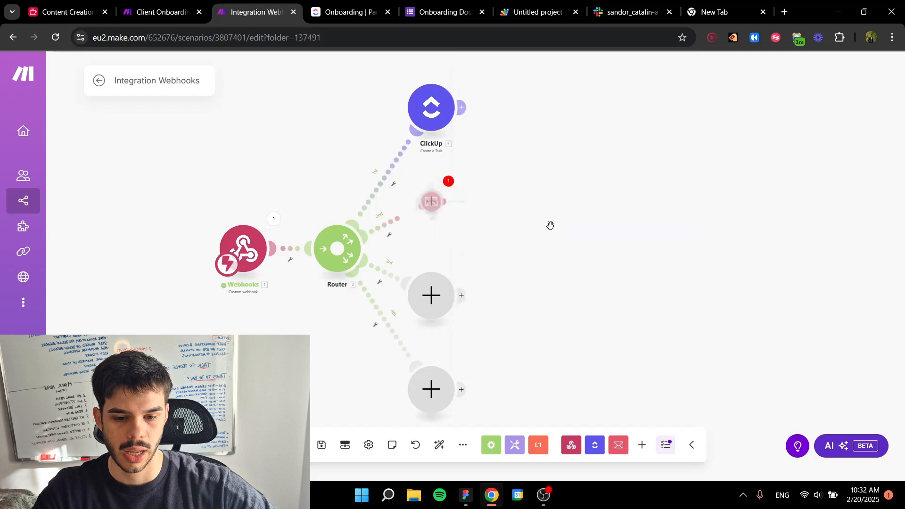
# Step: Add a recipient to the email and map its address to the webhook's Email value
pyautogui.scroll(-3, 561, 227)
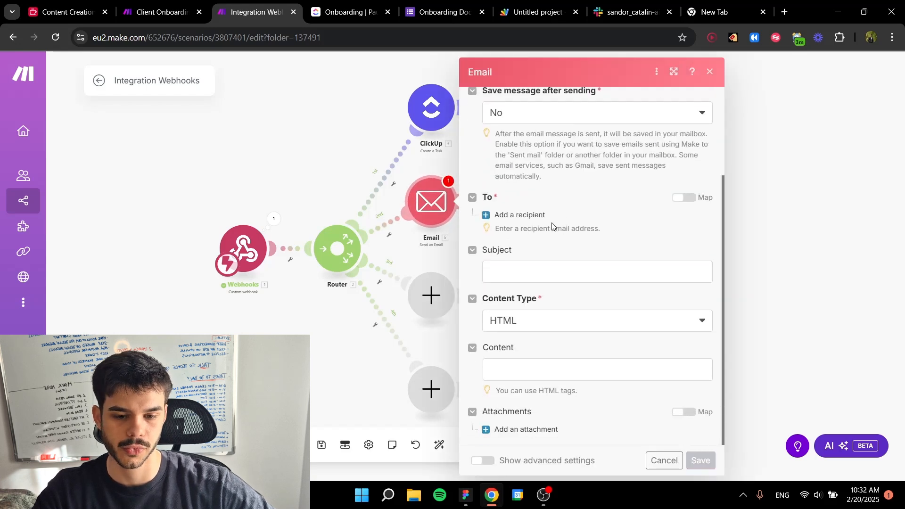
pyautogui.click(517, 217)
pyautogui.click(529, 234)
pyautogui.click(303, 282)
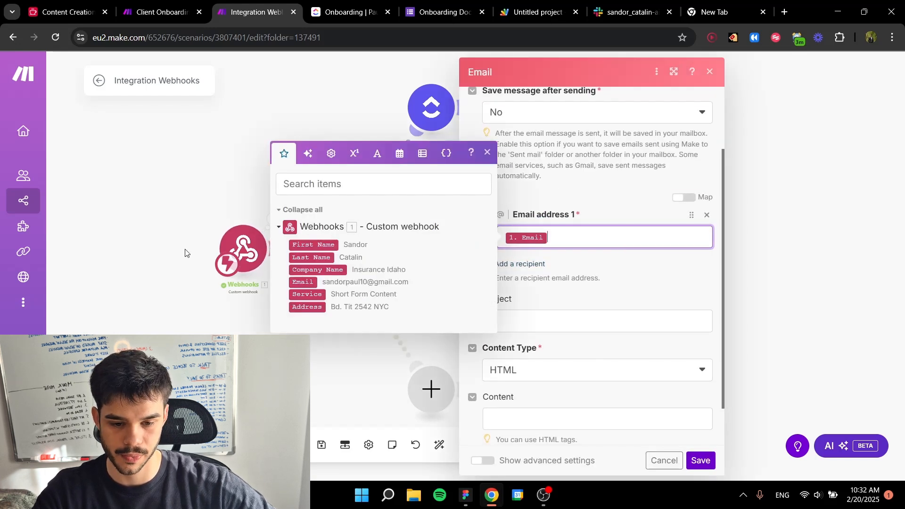
pyautogui.click(534, 291)
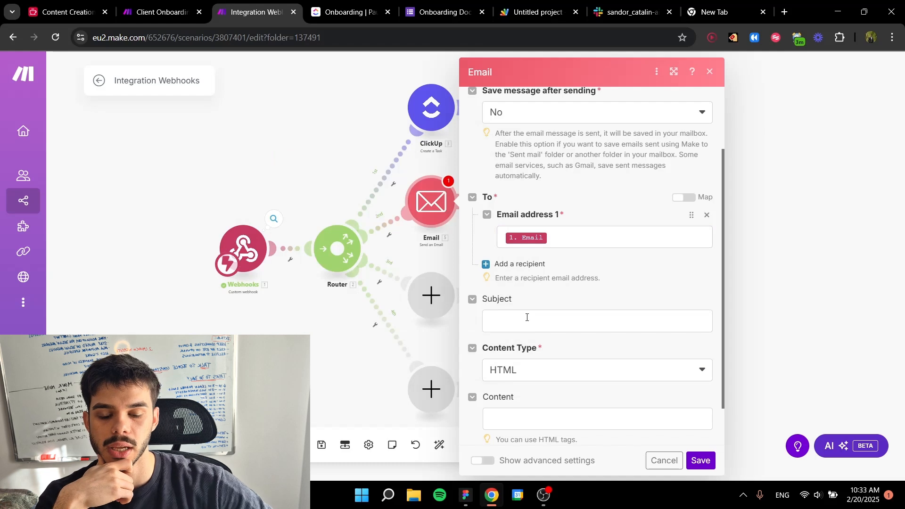
# Step: Enter Welcome Onboard as the text of the email's subject
pyautogui.click(527, 317)
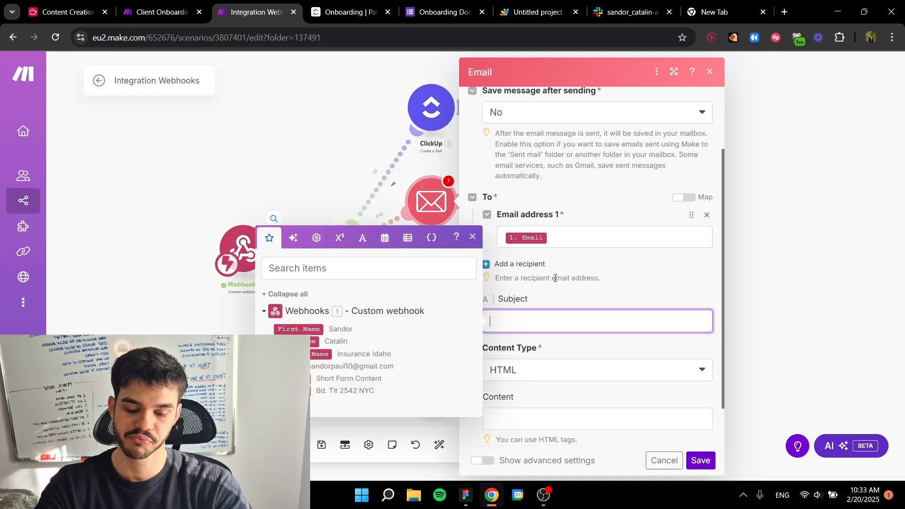
pyautogui.write('Welcoming Ema')
pyautogui.press('BackSpace')
pyautogui.press('BackSpace')
pyautogui.press('BackSpace')
pyautogui.press('BackSpace')
pyautogui.press('BackSpace')
pyautogui.press('BackSpace')
pyautogui.press('BackSpace')
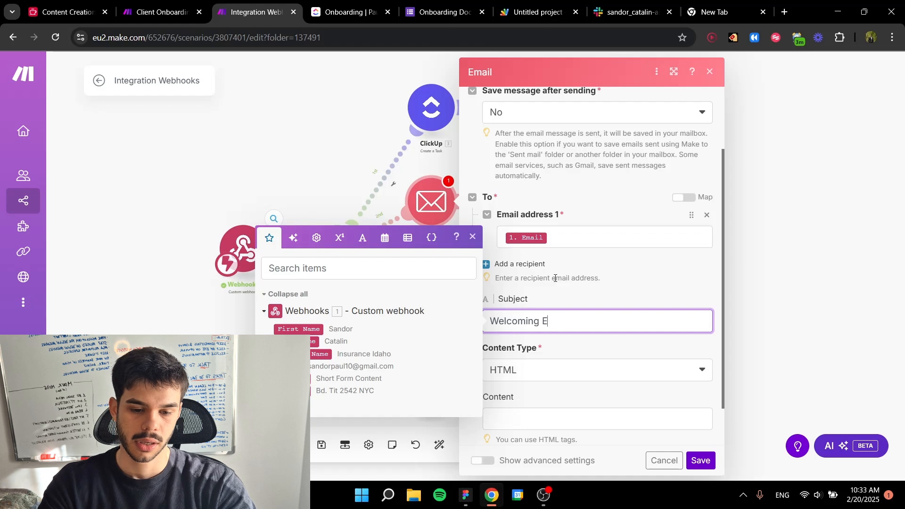
pyautogui.write('e to')
pyautogui.press('BackSpace')
pyautogui.press('BackSpace')
pyautogui.write('Onboa')
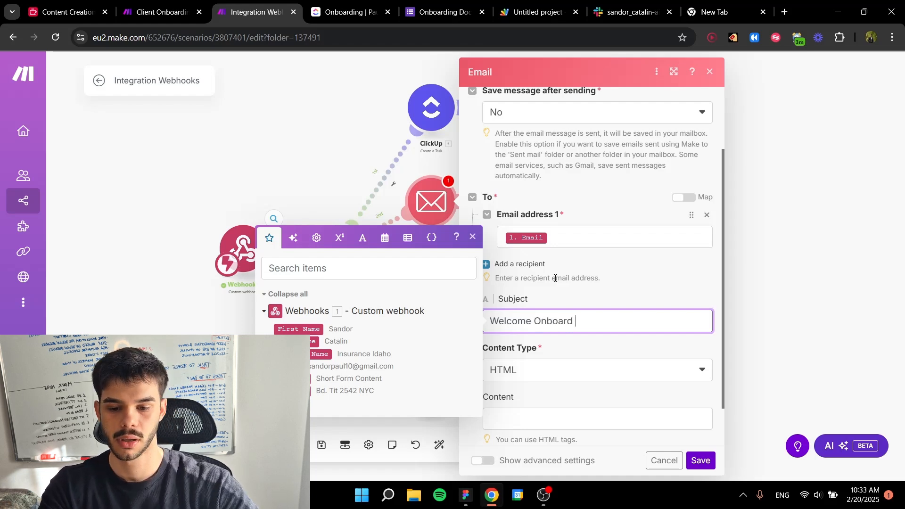
pyautogui.write('rd')
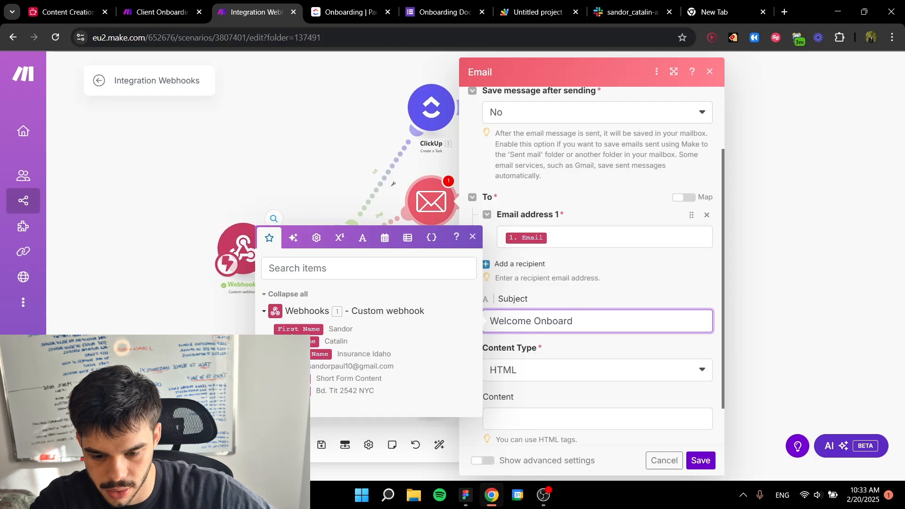
# Step: Append the webhook's Last Name value and a partying face emoji to the email's subject
pyautogui.click(314, 341)
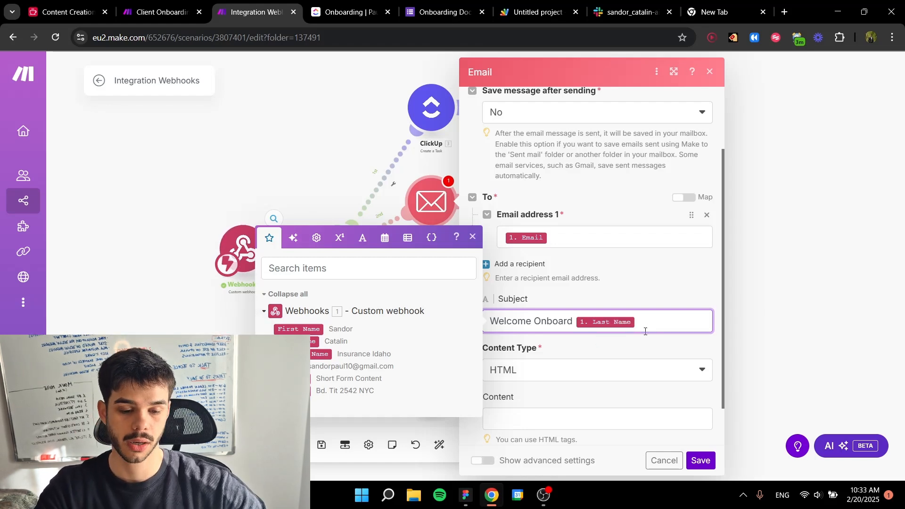
pyautogui.press('super+period')
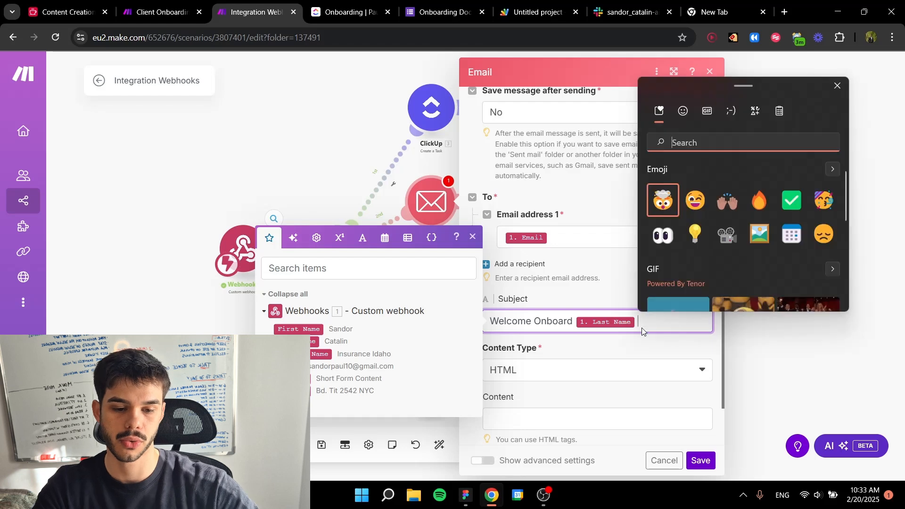
pyautogui.click(824, 200)
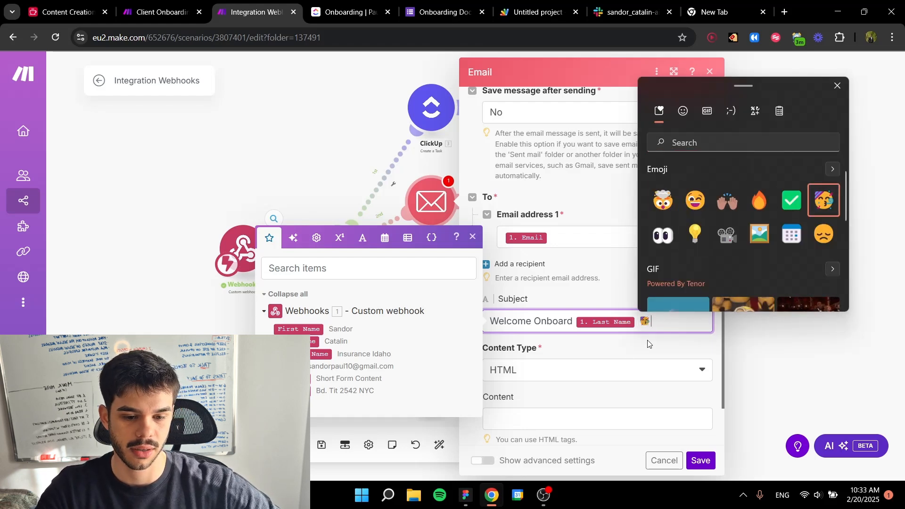
pyautogui.click(472, 244)
pyautogui.scroll(-1, 571, 344)
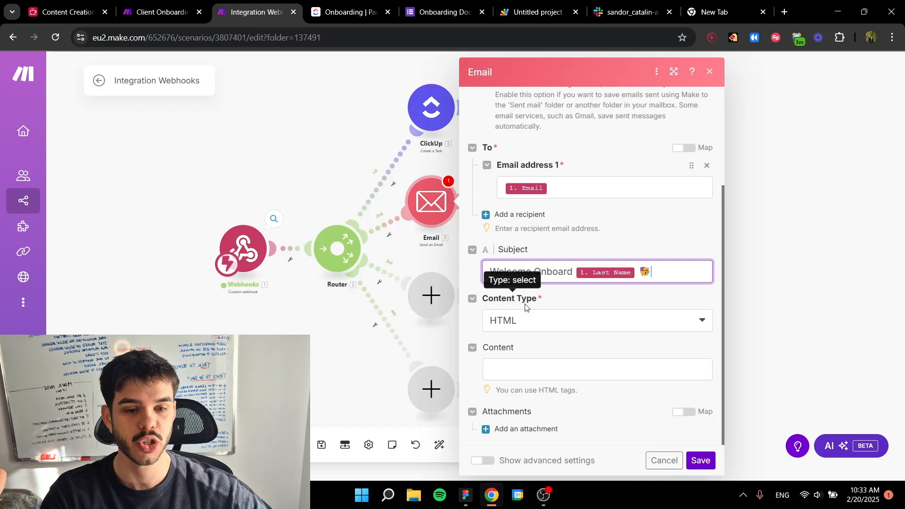
# Step: Open ChatGPT in the spare browser tab and collapse its sidebar
pyautogui.click(737, 13)
pyautogui.click(258, 38)
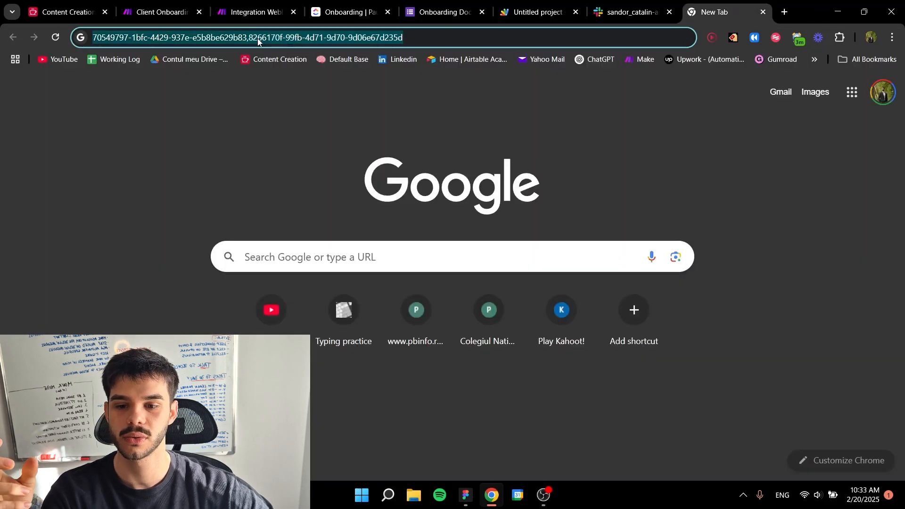
pyautogui.write('cha')
pyautogui.press('Return')
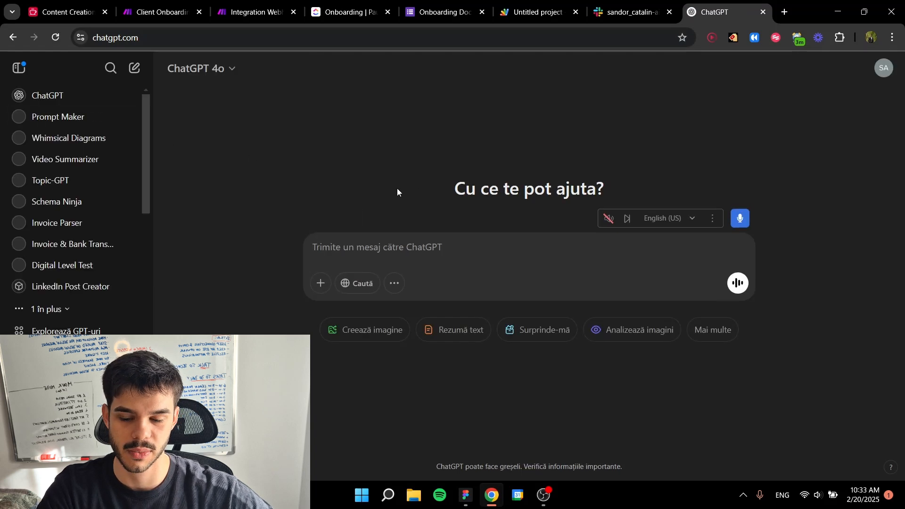
pyautogui.click(18, 68)
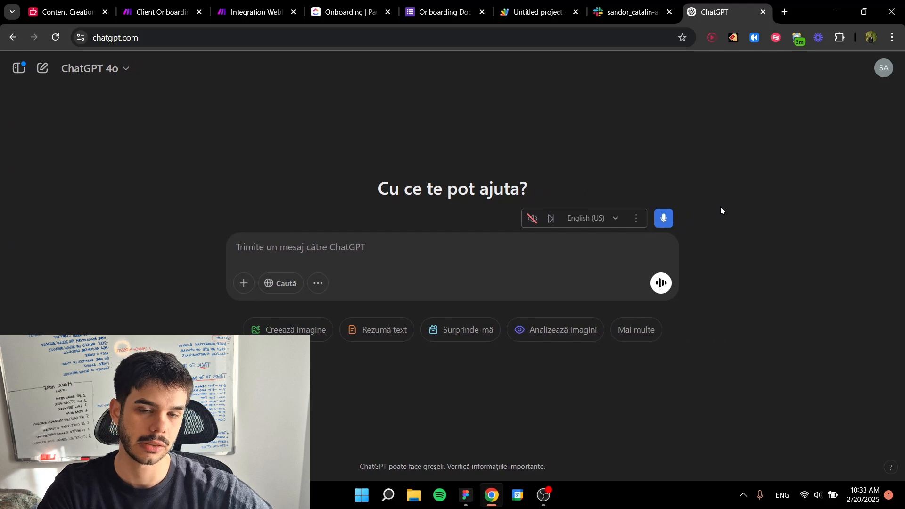
# Step: Dictate a prompt for a simple, professional HTML welcome email to marketing agency clients in warm, Gen Z language, remove the stray opening words, and send it
pyautogui.click(664, 218)
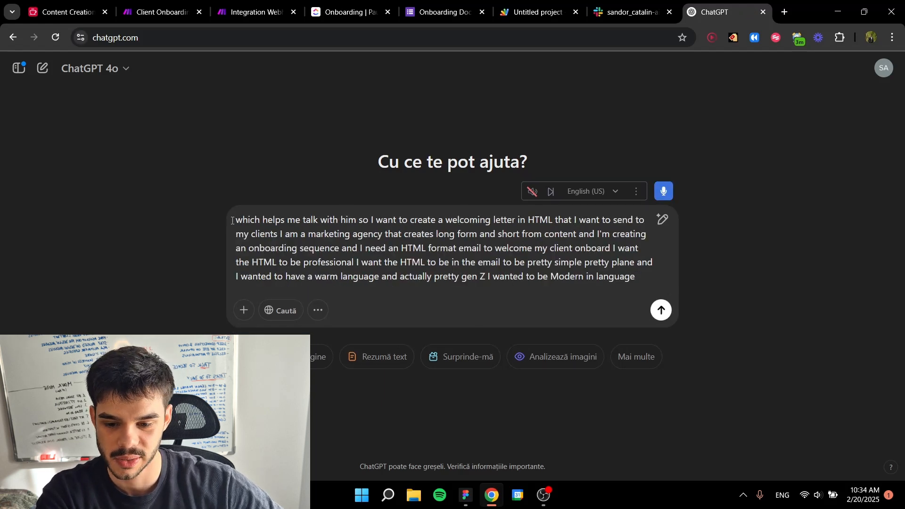
pyautogui.moveTo(240, 221); pyautogui.dragTo(363, 218)
pyautogui.press('BackSpace')
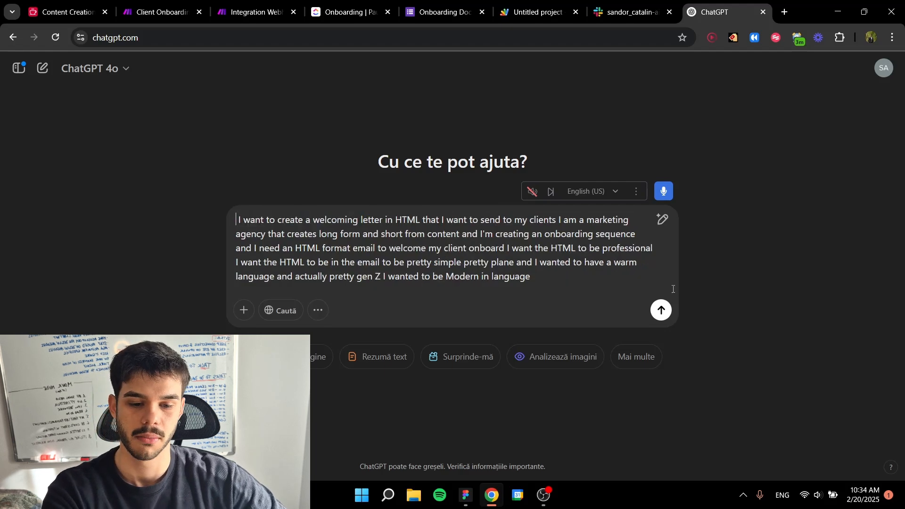
pyautogui.click(662, 310)
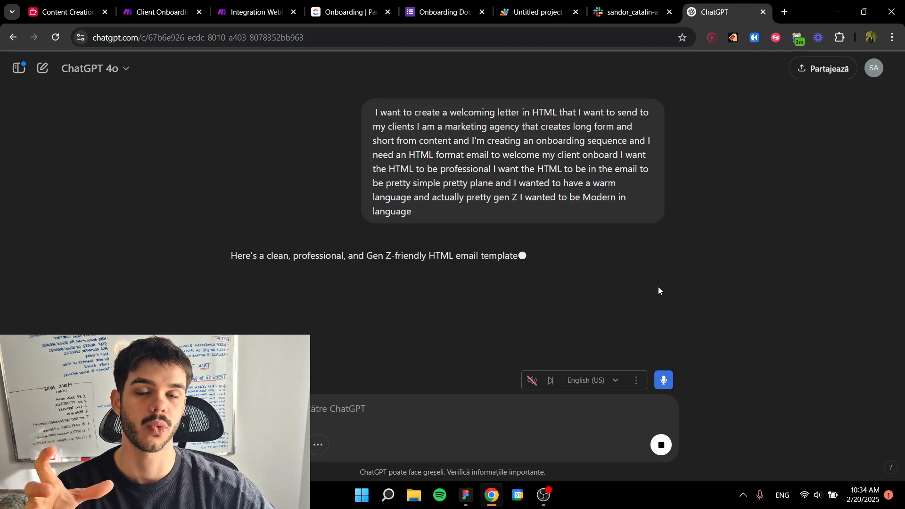
# Step: Search the web for "html see what you get" in a new browser tab and open the wysiwyghtml.com online editor
pyautogui.scroll(-1, 643, 248)
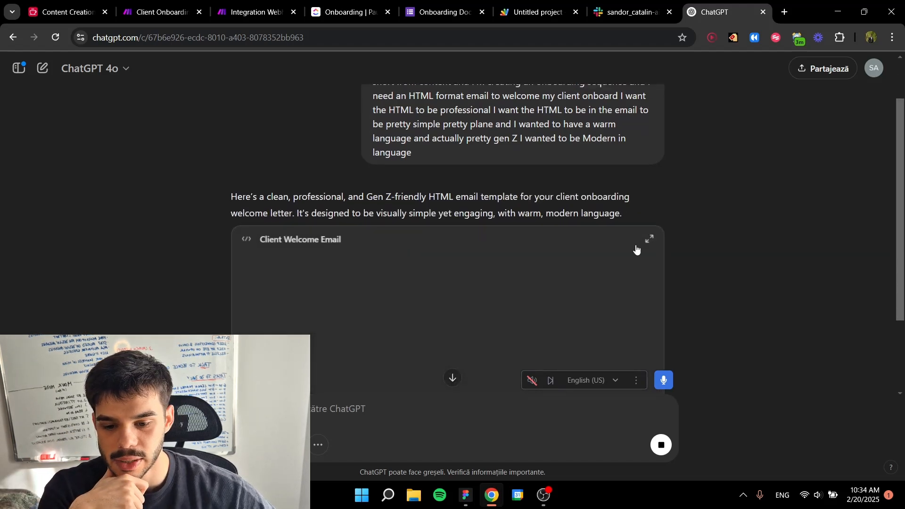
pyautogui.scroll(-1, 730, 220)
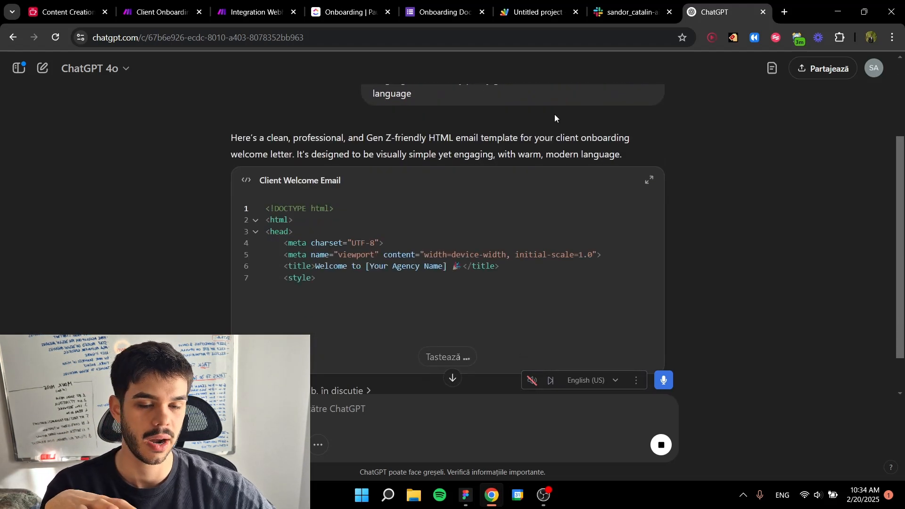
pyautogui.click(785, 11)
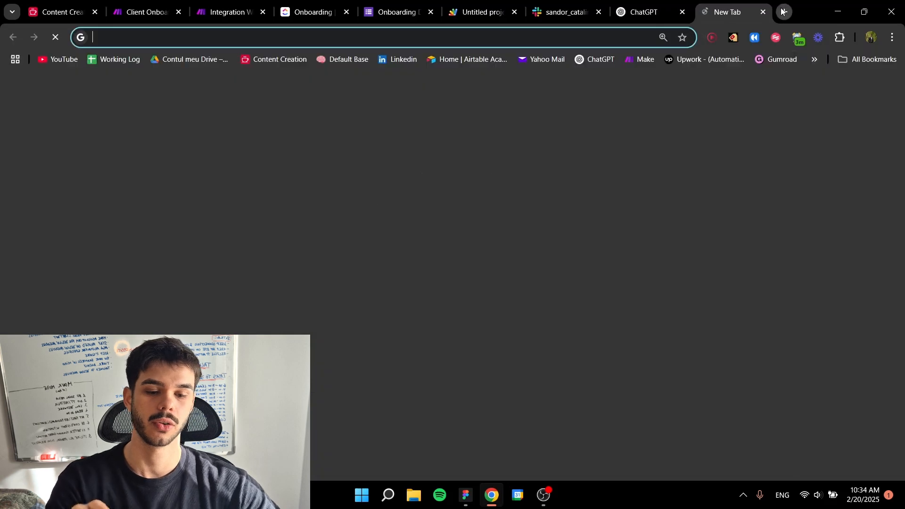
pyautogui.write('html')
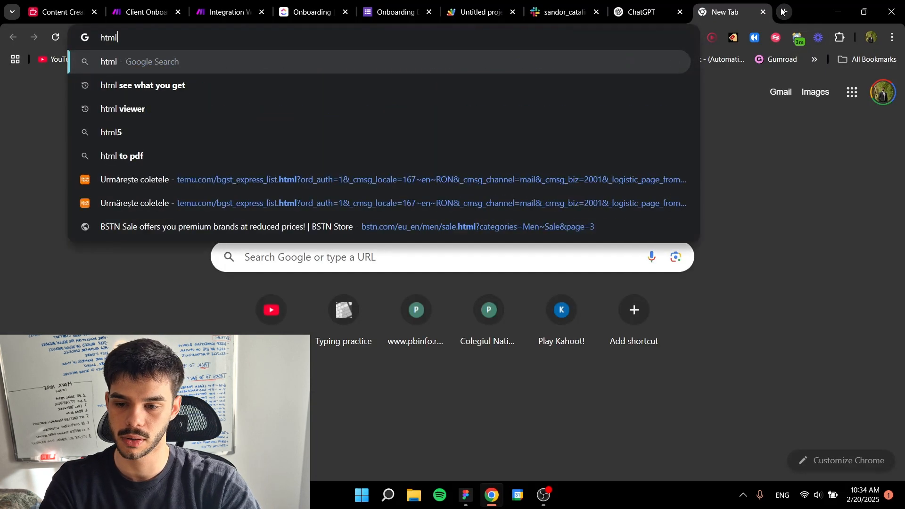
pyautogui.click(174, 90)
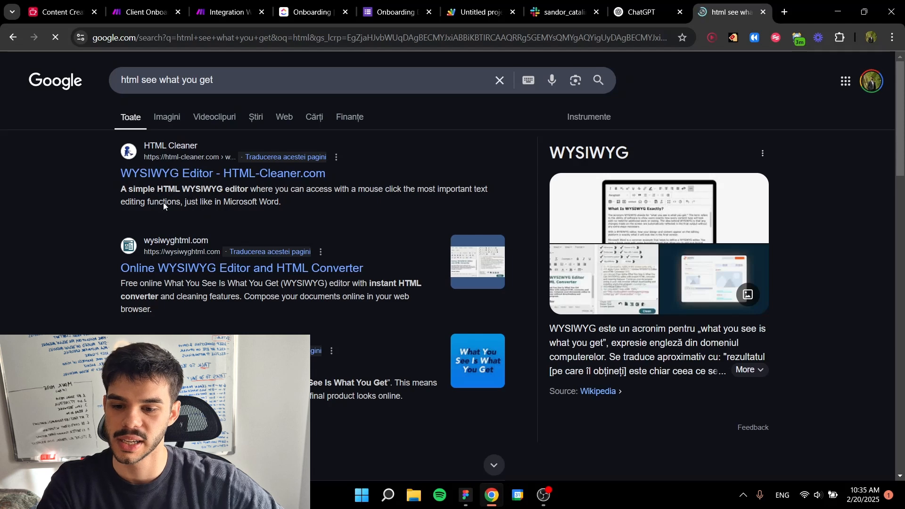
pyautogui.scroll(-8, 178, 256)
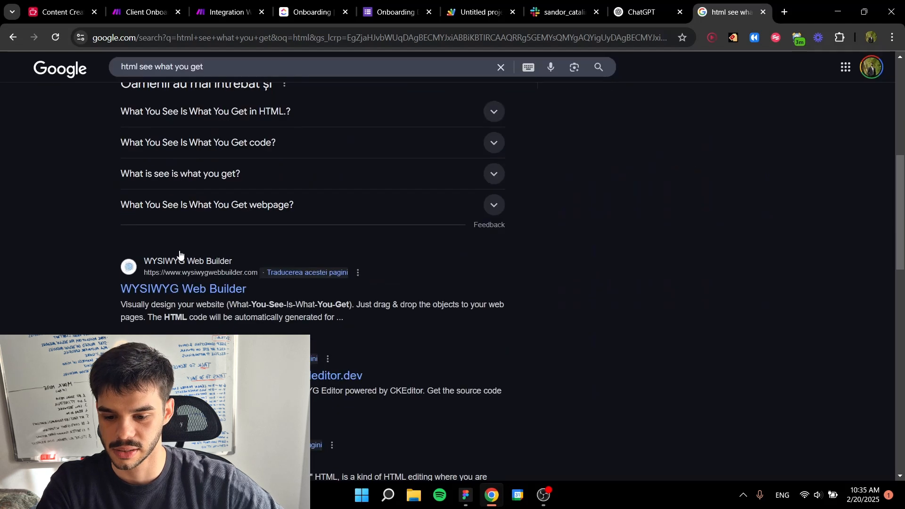
pyautogui.scroll(8, 179, 250)
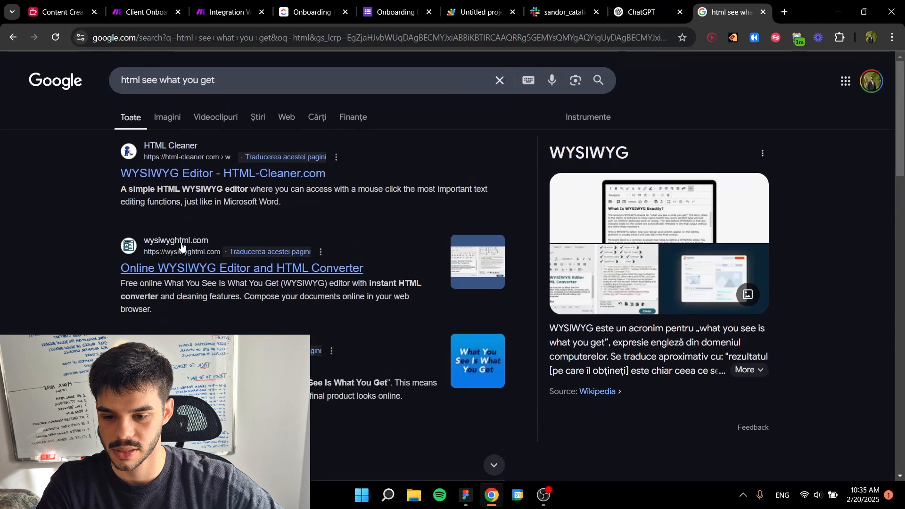
pyautogui.click(192, 267)
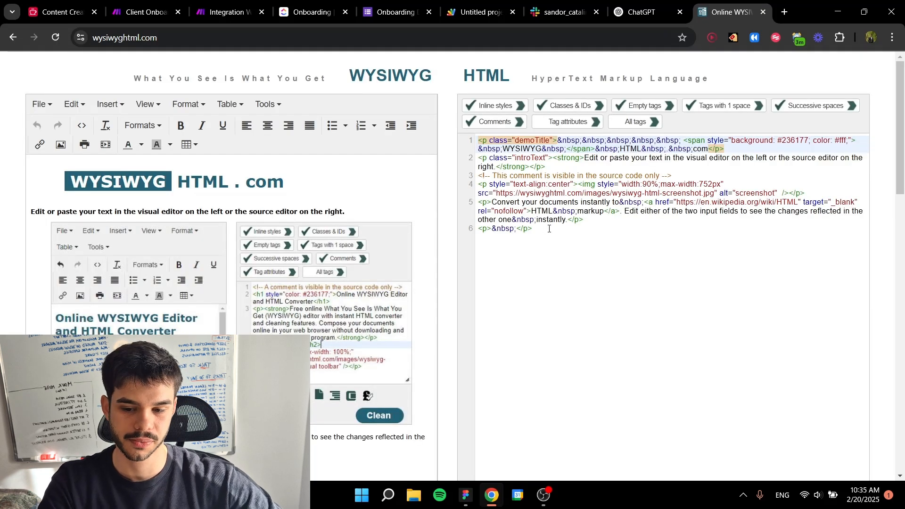
# Step: Copy the Client Welcome Email code from ChatGPT, replace the demo code in the WYSIWYG HTML source editor with it, and review the preview
pyautogui.click(636, 11)
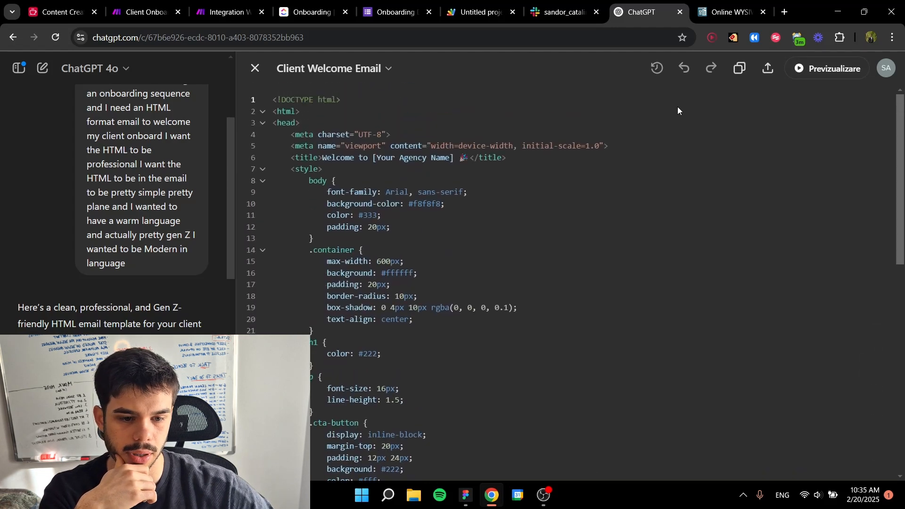
pyautogui.click(745, 68)
pyautogui.click(731, 5)
pyautogui.click(610, 176)
pyautogui.hotkey('ctrl', 'a')
pyautogui.hotkey('ctrl', 'v')
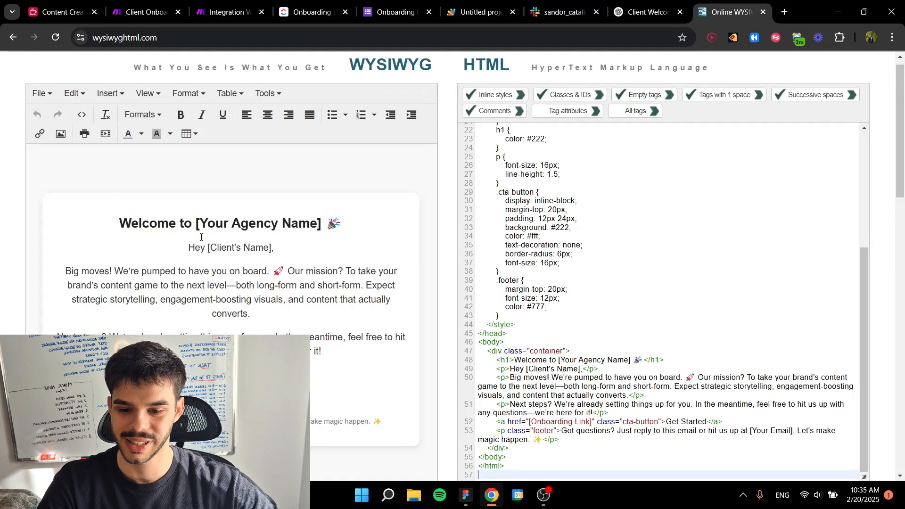
pyautogui.scroll(-1, 168, 232)
pyautogui.scroll(1, 134, 243)
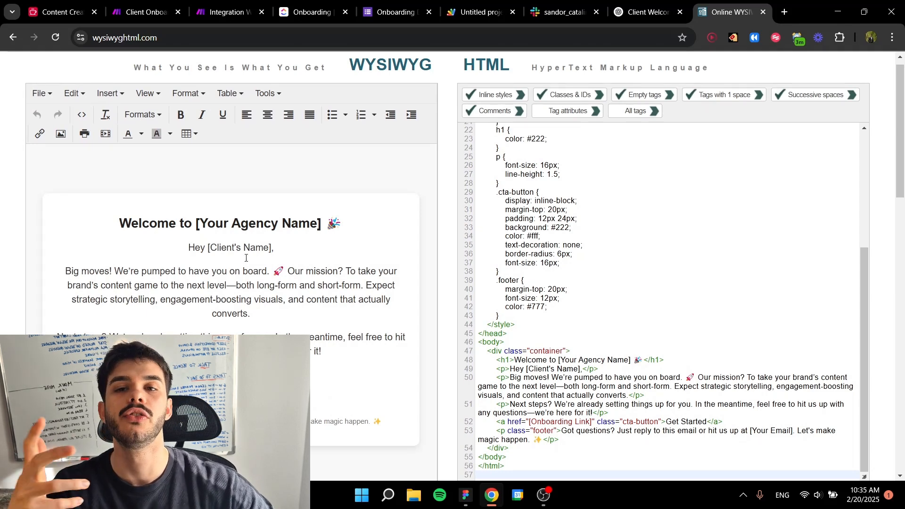
pyautogui.scroll(-1, 249, 258)
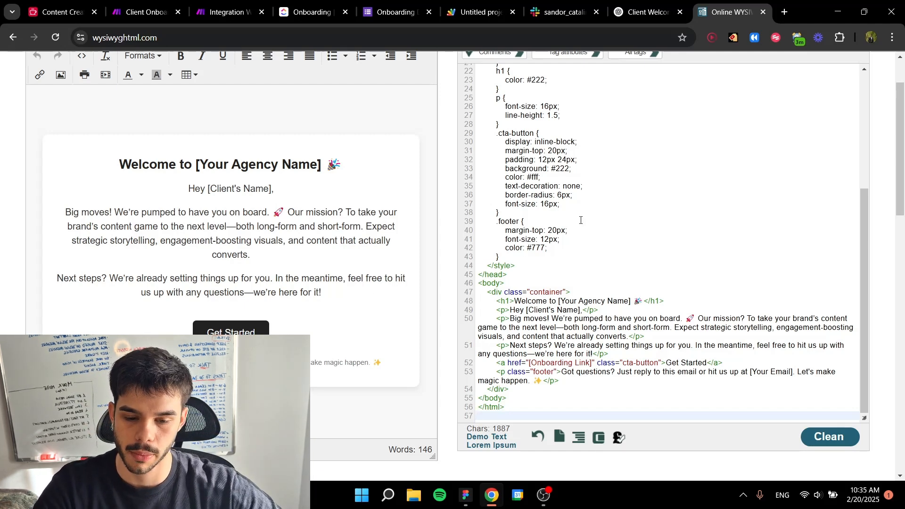
# Step: Paste the welcome email HTML into the Content of the Email module in Make's Integration Webhooks scenario
pyautogui.click(250, 14)
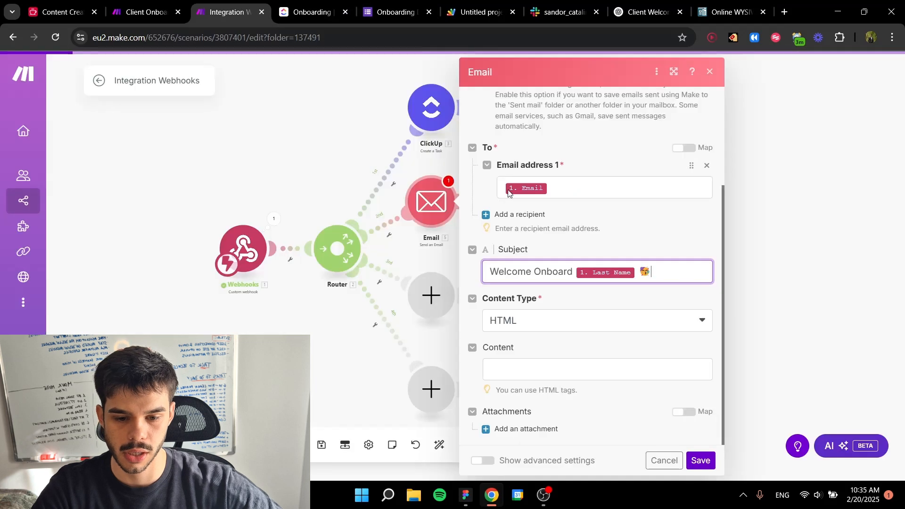
pyautogui.click(523, 361)
pyautogui.hotkey('ctrl', 'v')
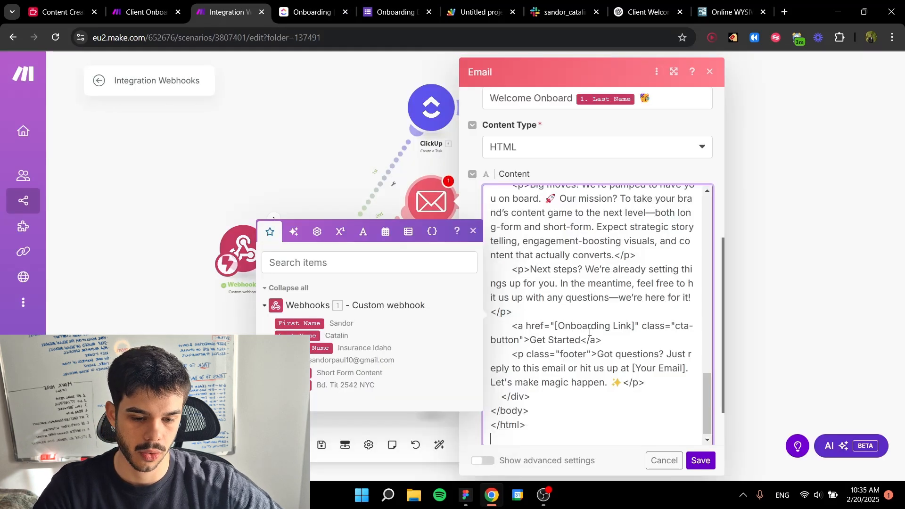
# Step: Back in the WYSIWYG HTML editor, replace the [Your Agency Name] placeholder in the code's title tag with Tinkr
pyautogui.click(715, 4)
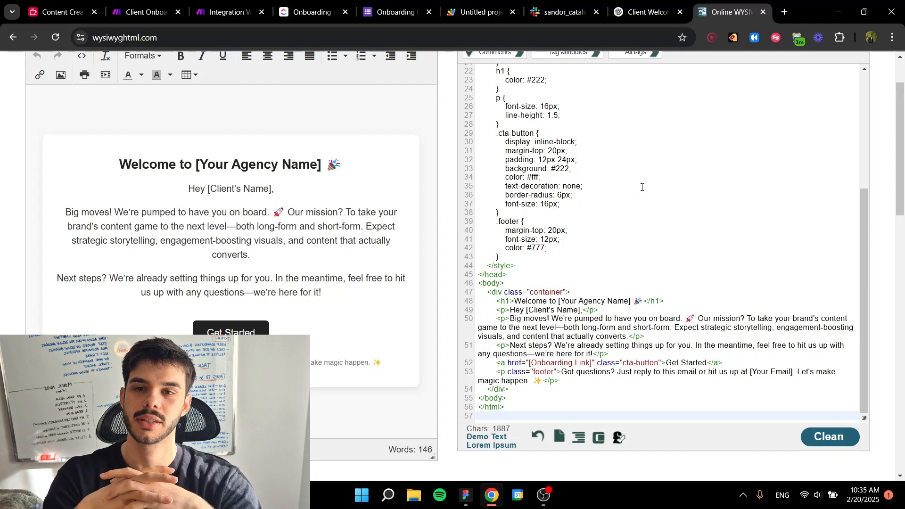
pyautogui.scroll(5, 642, 188)
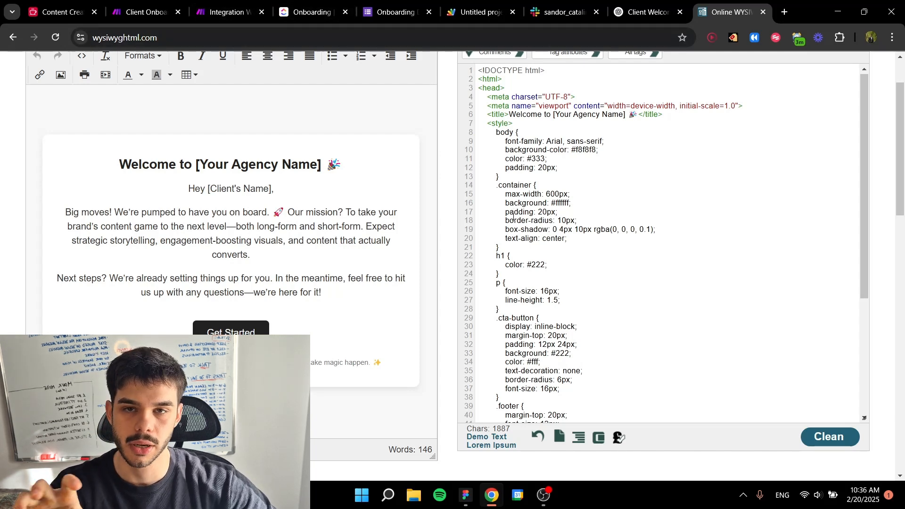
pyautogui.scroll(2, 555, 194)
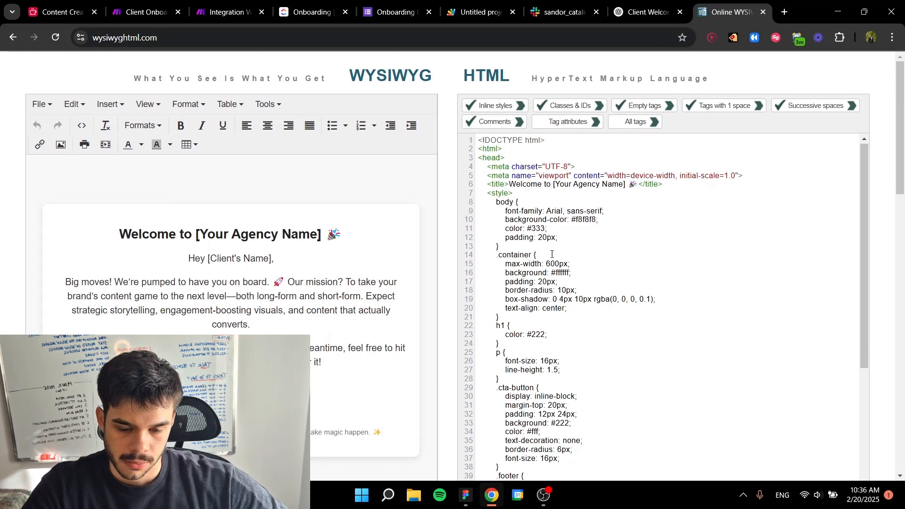
pyautogui.scroll(-2, 540, 248)
pyautogui.scroll(2, 551, 236)
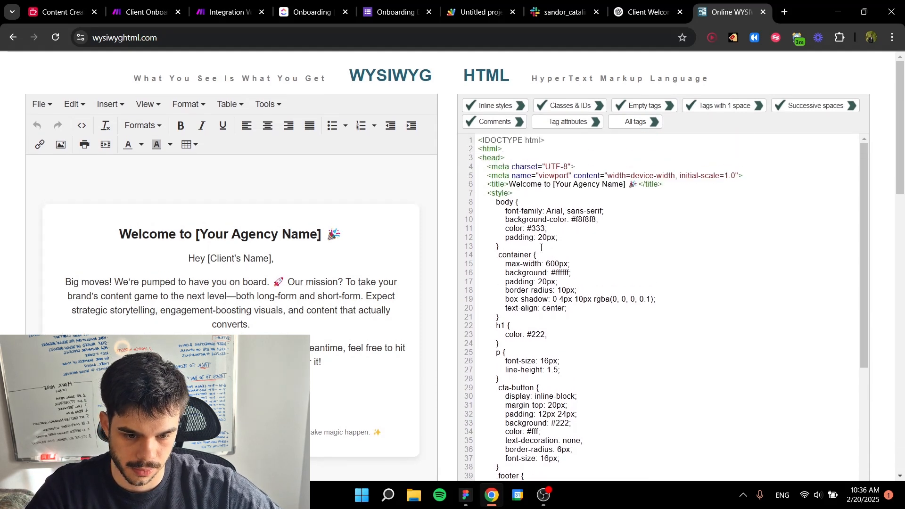
pyautogui.moveTo(554, 185); pyautogui.dragTo(627, 184)
pyautogui.write('Timkr')
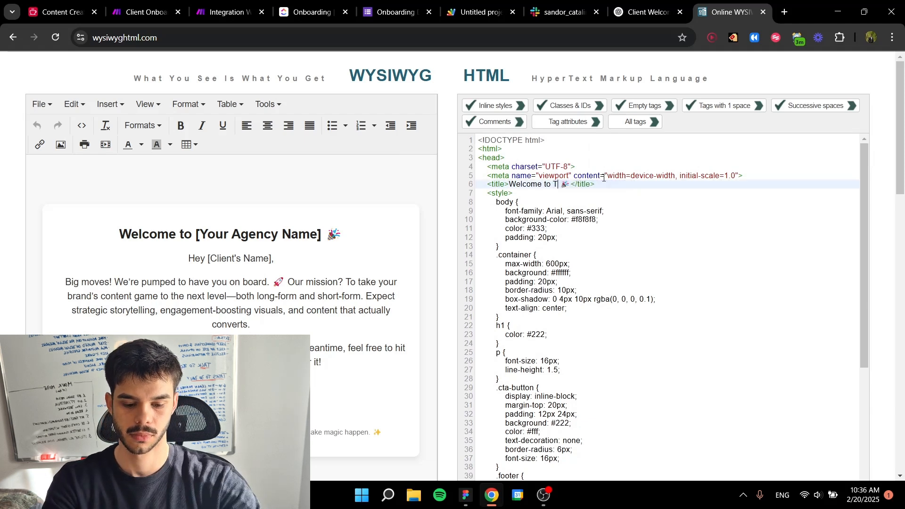
pyautogui.press('BackSpace')
pyautogui.press('BackSpace')
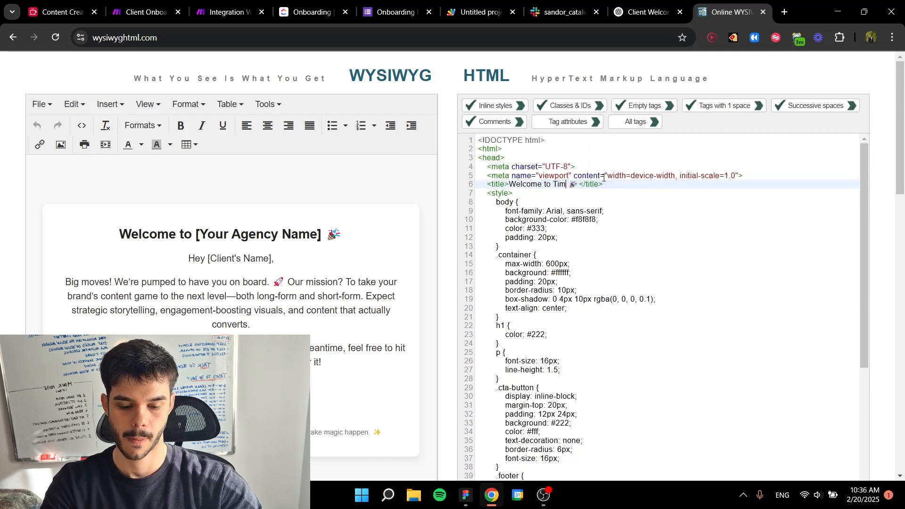
pyautogui.write('=')
pyautogui.press('BackSpace')
pyautogui.press('BackSpace')
pyautogui.write('nkr')
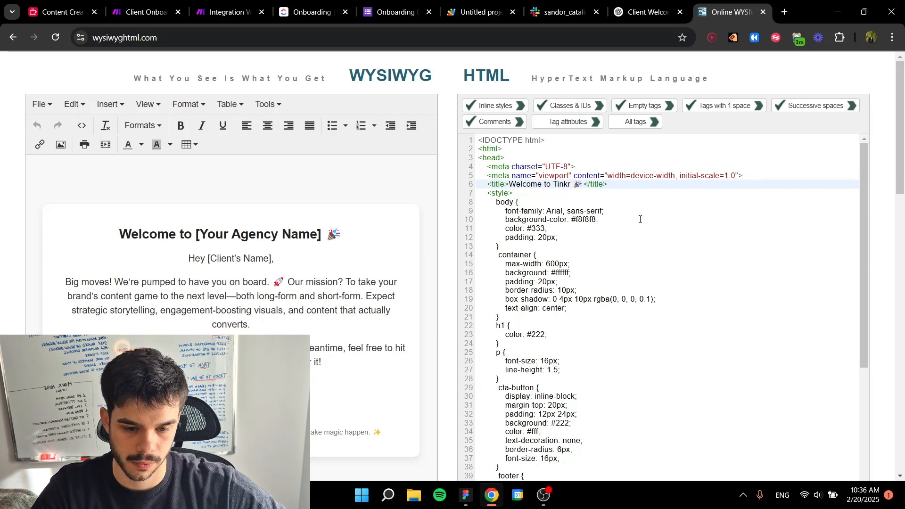
pyautogui.click(620, 228)
# Step: Replace the [Your Email] placeholder in the footer paragraph of the HTML with the agency's contact email address
pyautogui.scroll(-1, 592, 268)
pyautogui.scroll(-3, 592, 267)
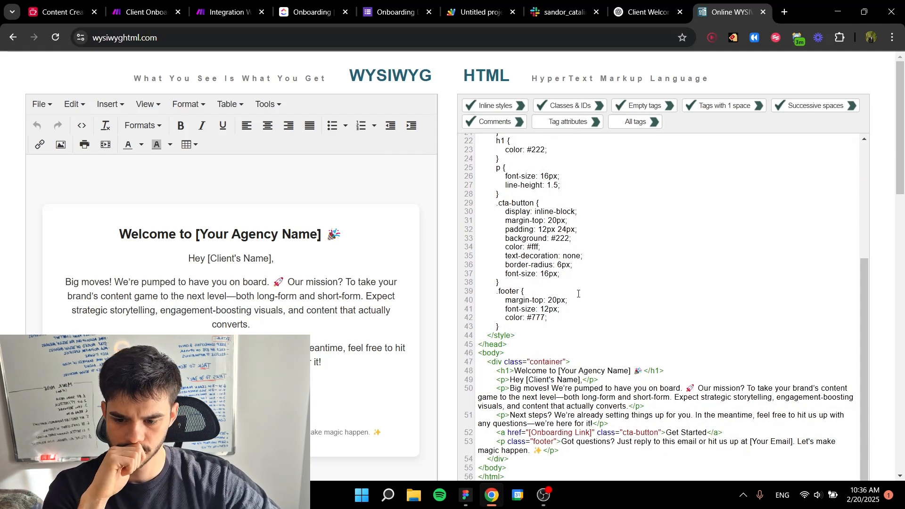
pyautogui.scroll(-1, 578, 293)
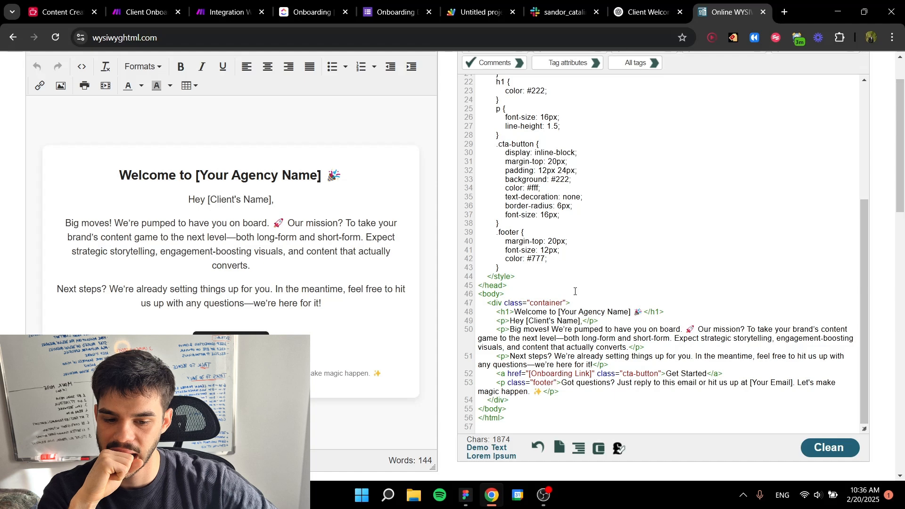
pyautogui.scroll(-2, 575, 291)
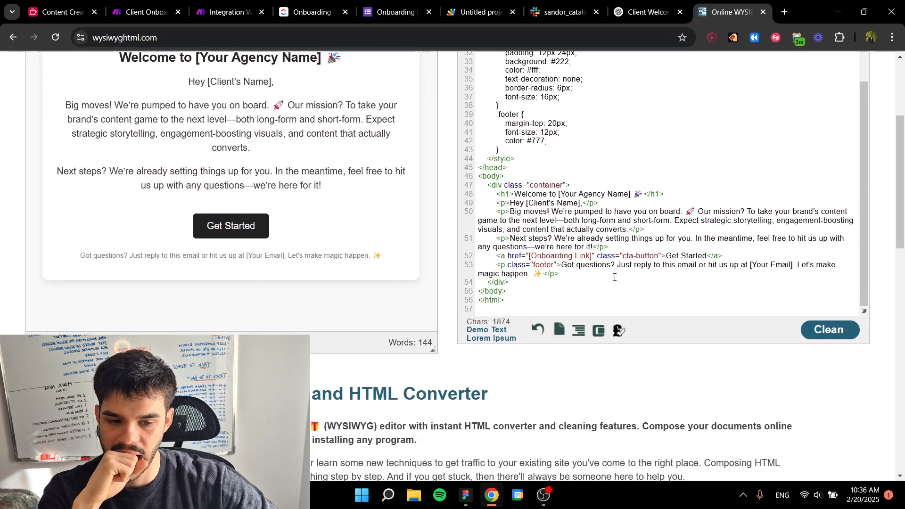
pyautogui.moveTo(751, 264); pyautogui.dragTo(795, 262)
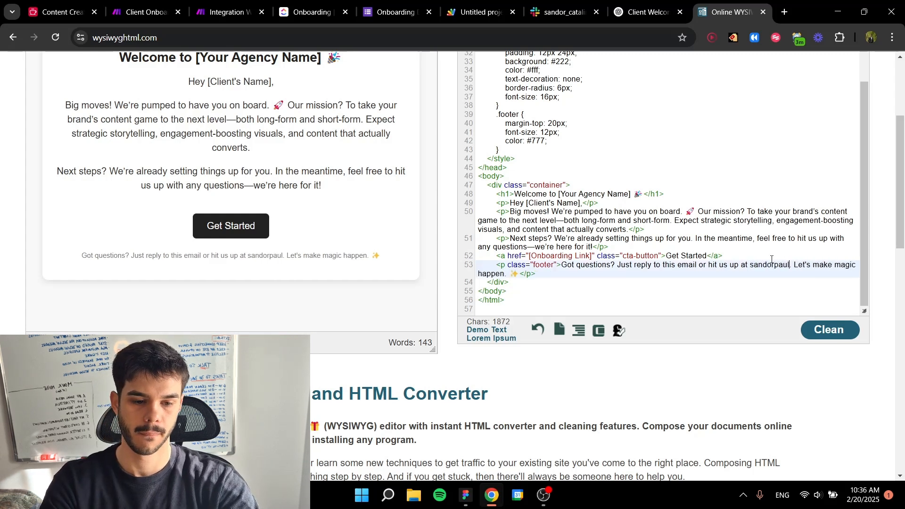
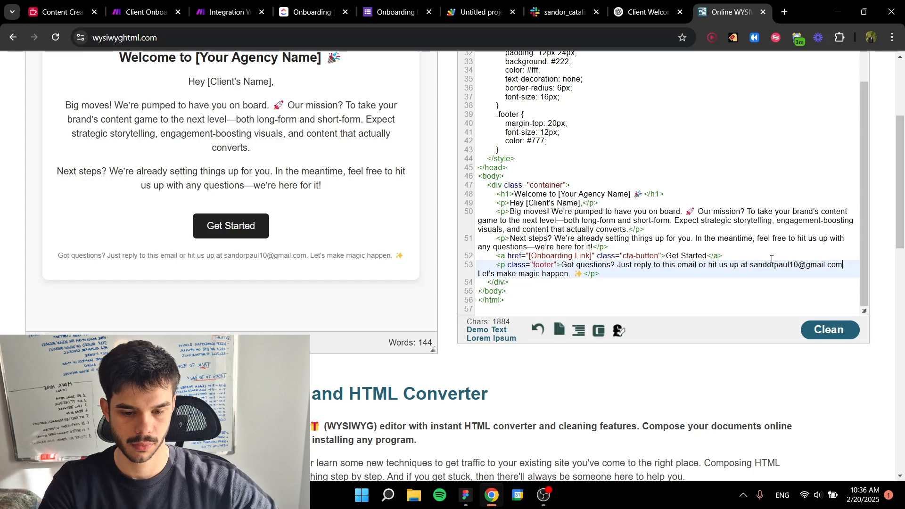
pyautogui.click(612, 290)
# Step: Delete the [Onboarding Link] placeholder from the href of the Get Started button in the HTML
pyautogui.scroll(2, 601, 263)
pyautogui.scroll(3, 437, 328)
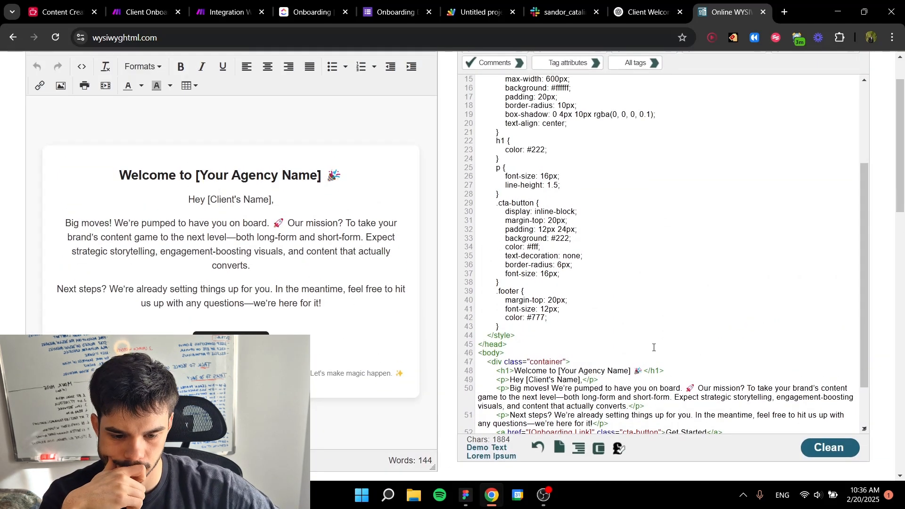
pyautogui.scroll(-2, 654, 340)
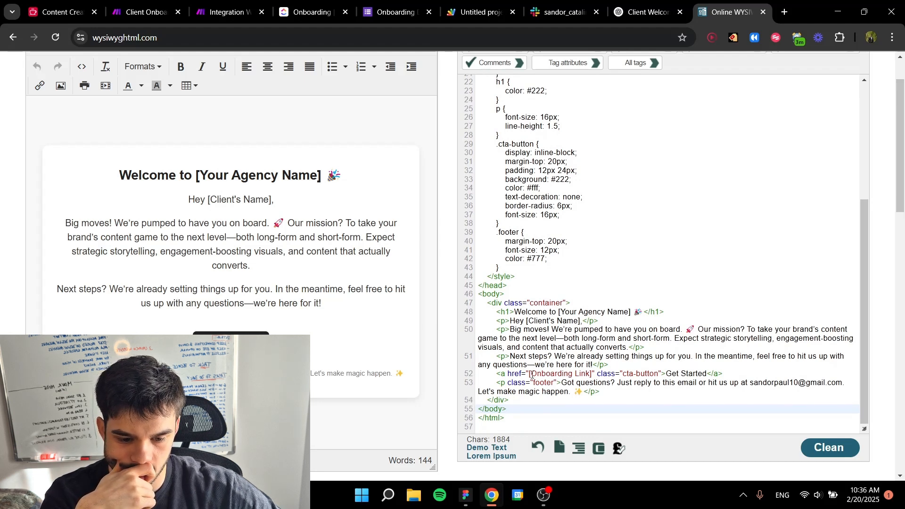
pyautogui.click(529, 374)
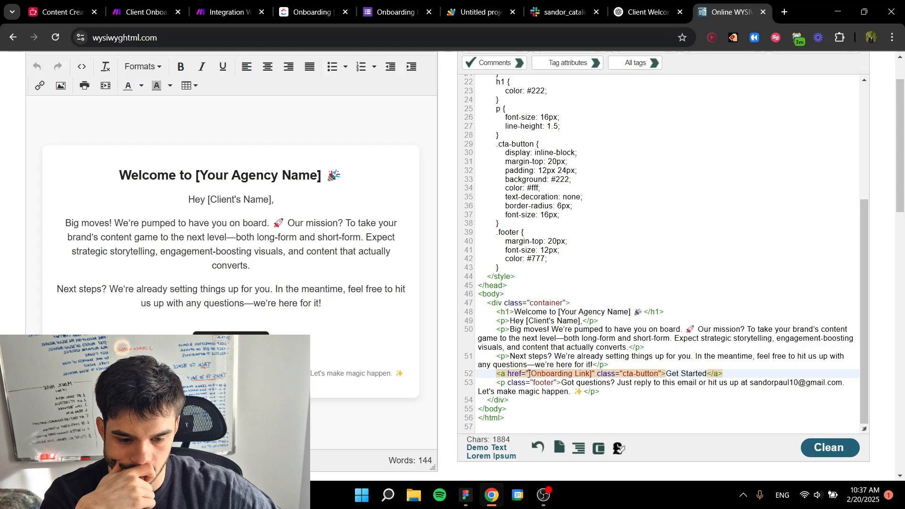
pyautogui.moveTo(529, 375); pyautogui.dragTo(592, 374)
pyautogui.press('BackSpace')
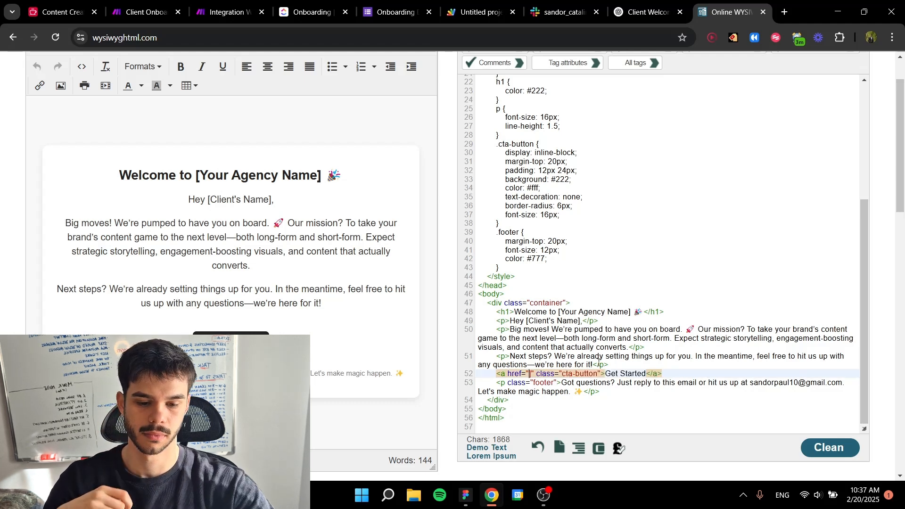
# Step: In Make's Client Onboarding Process scenario, copy the Calendly consultation-call URL from the Content of the Email module ending the Google Drive route
pyautogui.click(141, 12)
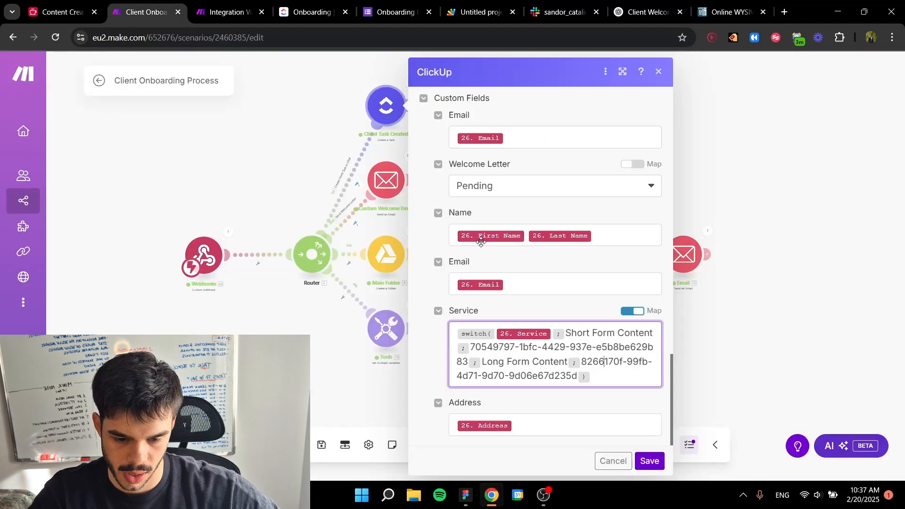
pyautogui.click(681, 306)
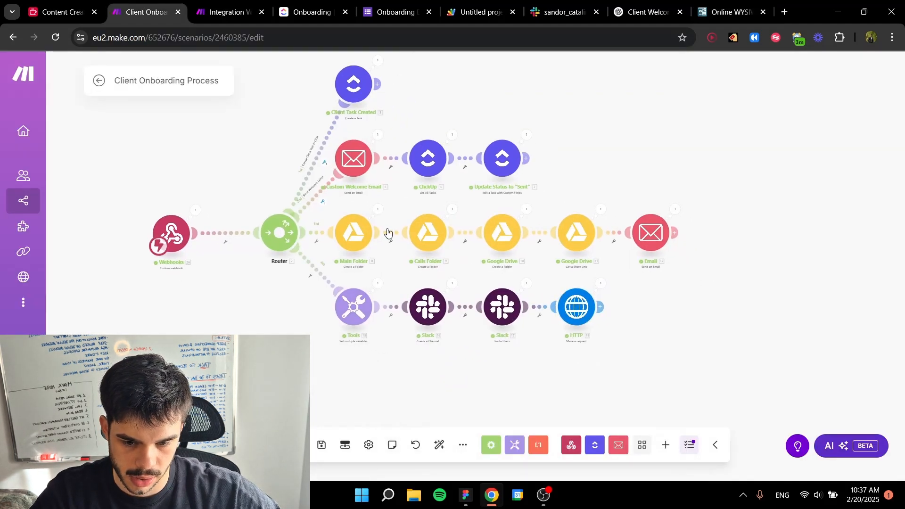
pyautogui.click(353, 158)
pyautogui.click(651, 232)
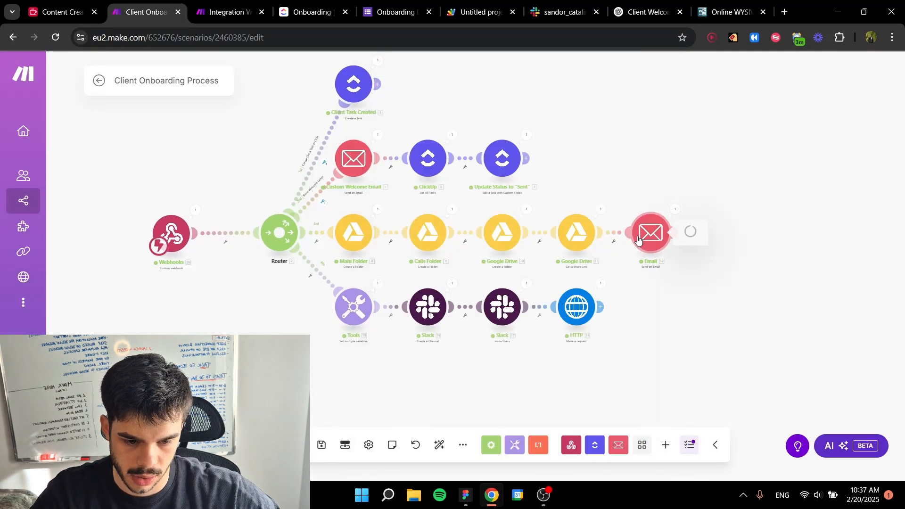
pyautogui.scroll(-5, 685, 305)
pyautogui.scroll(-10, 787, 285)
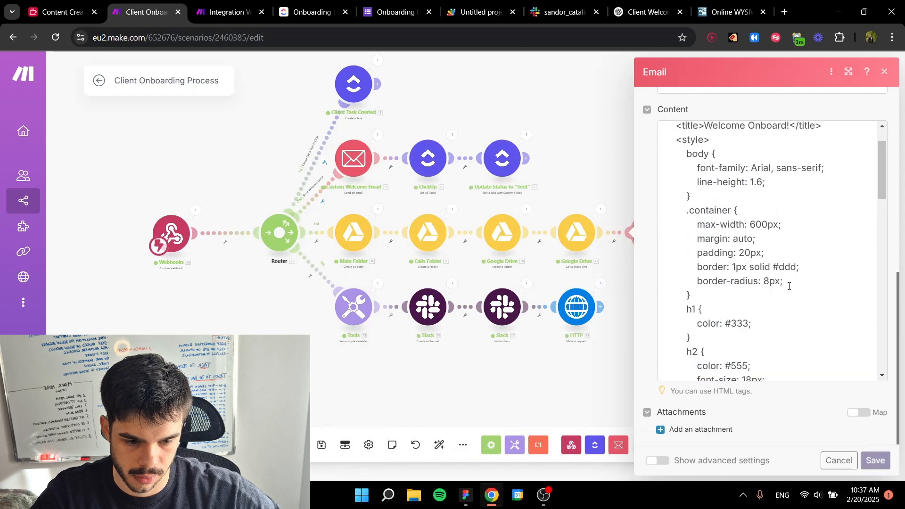
pyautogui.scroll(-5, 788, 286)
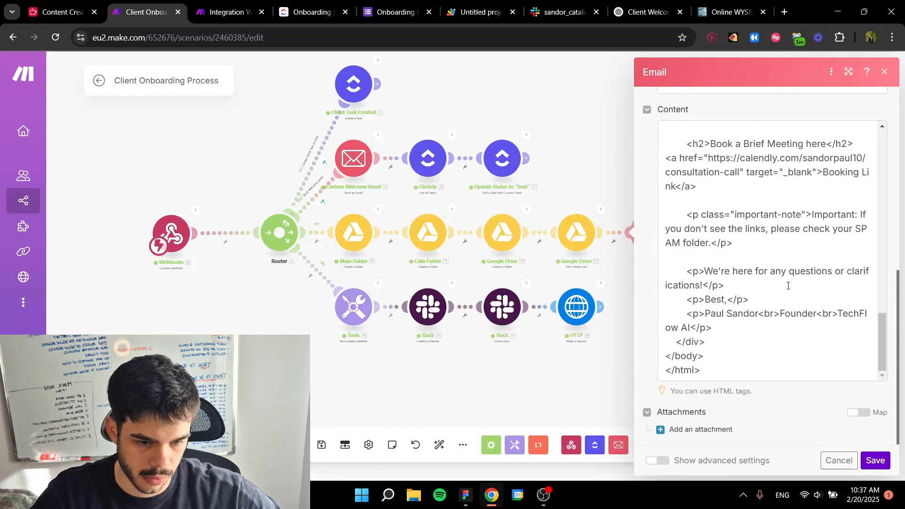
pyautogui.scroll(2, 773, 273)
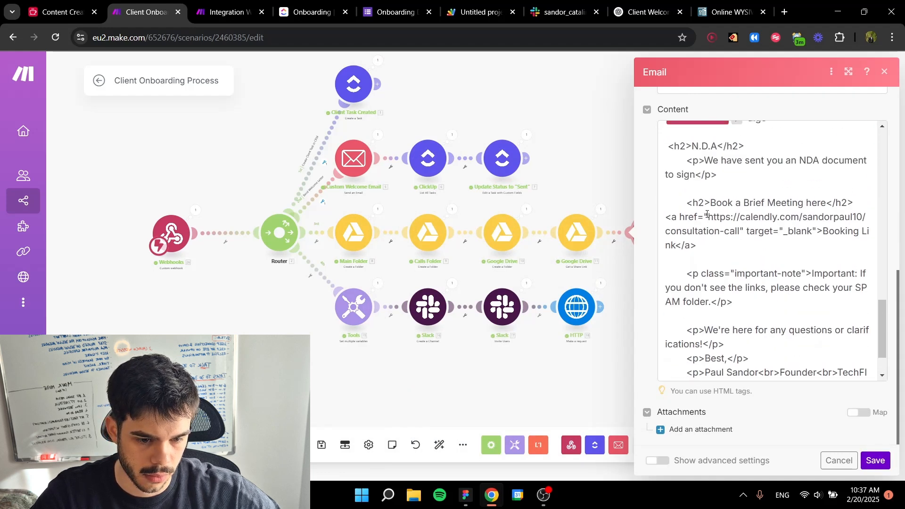
pyautogui.moveTo(709, 217); pyautogui.dragTo(742, 235)
pyautogui.hotkey('ctrl', 'c')
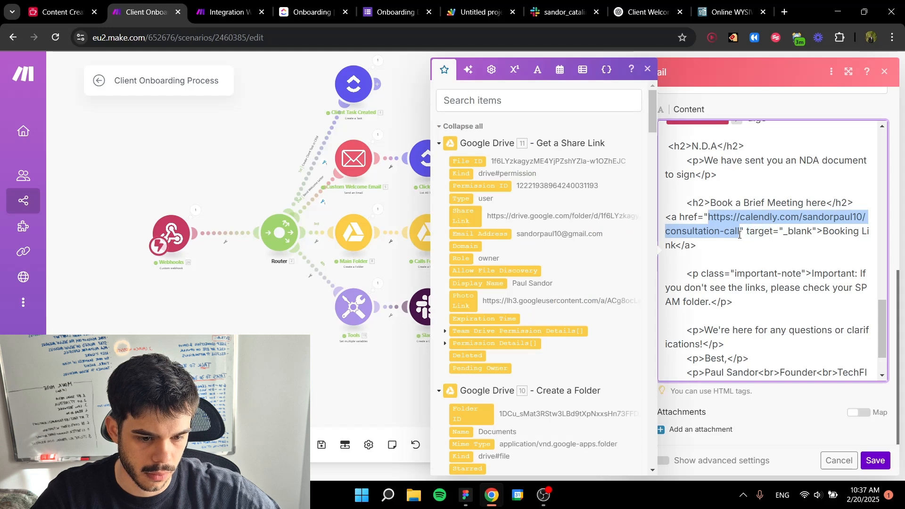
# Step: Back in the WYSIWYG HTML editor, paste the Calendly booking URL into the empty href of the Get Started button's code
pyautogui.click(710, 13)
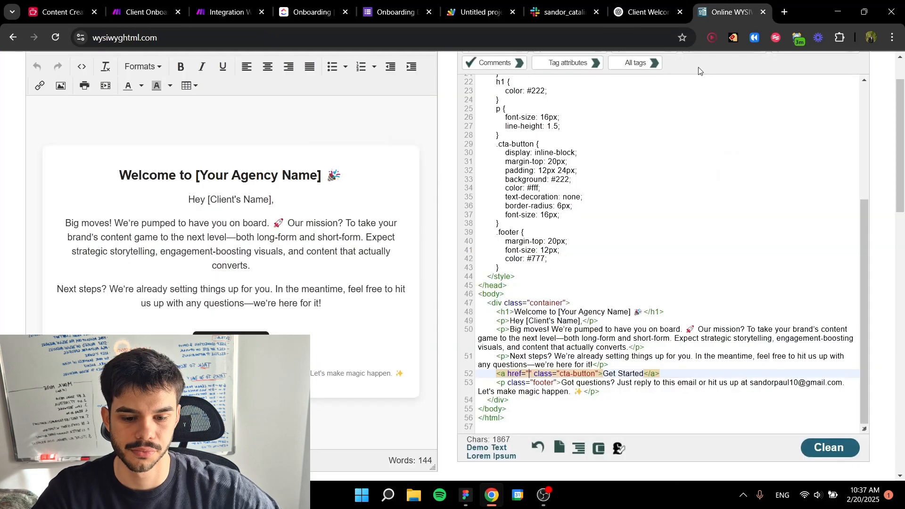
pyautogui.hotkey('ctrl', 'v')
pyautogui.click(741, 363)
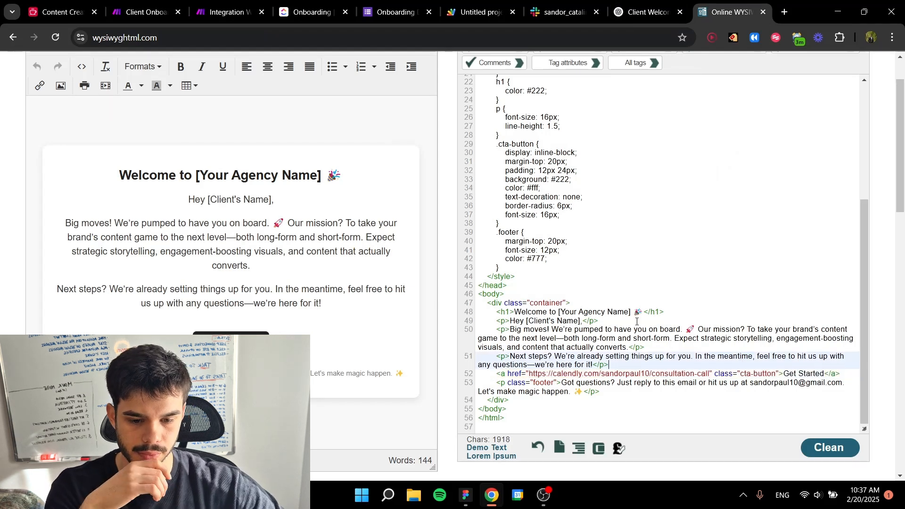
# Step: Replace the [Your Agency Name] placeholder in the HTML's h1 welcome heading with Tinkr
pyautogui.moveTo(557, 311); pyautogui.dragTo(632, 311)
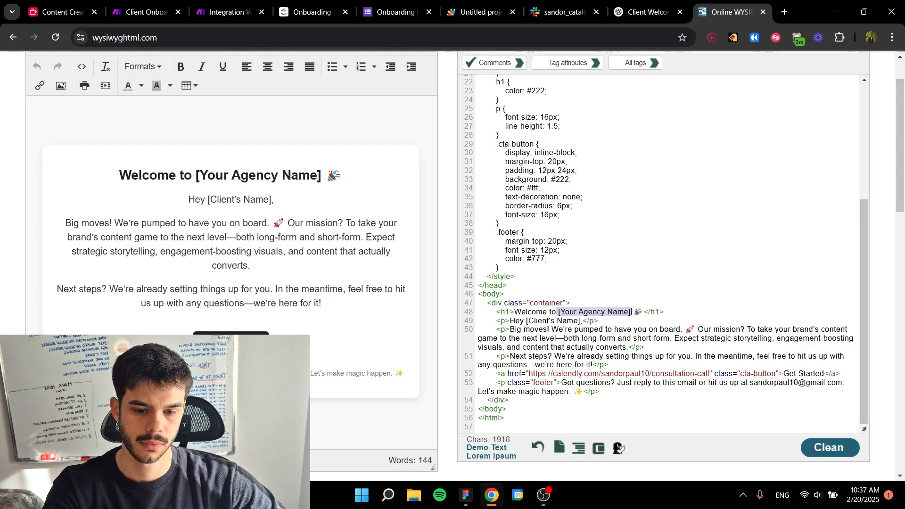
pyautogui.write('Tinkr')
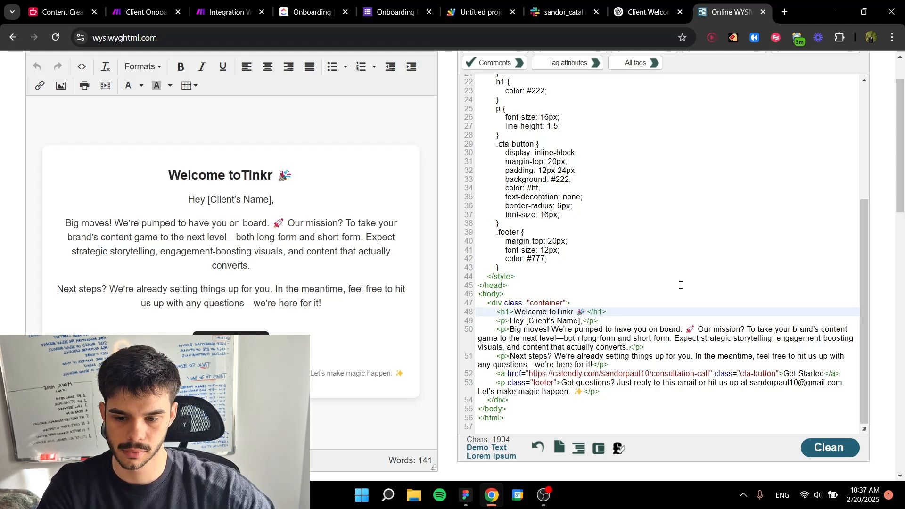
pyautogui.click(578, 348)
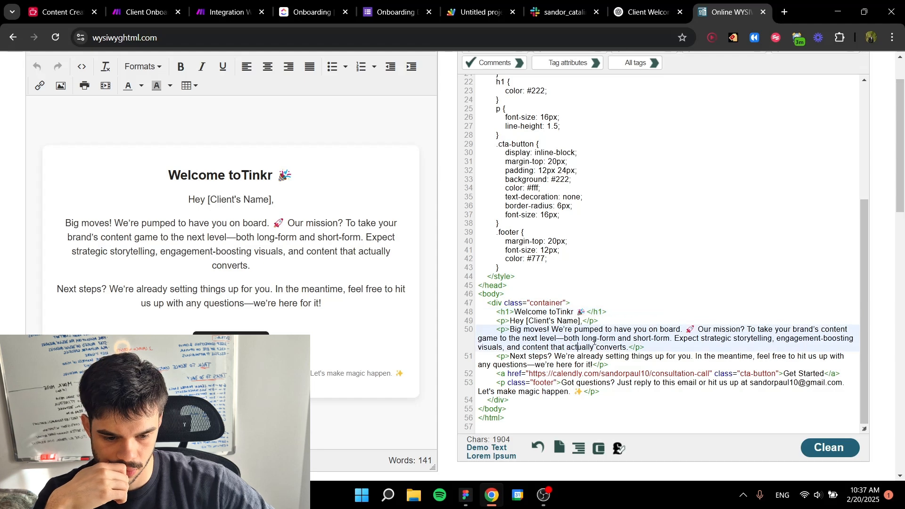
# Step: Select the entire HTML code of the customized welcome email
pyautogui.click(657, 359)
pyautogui.click(655, 327)
pyautogui.hotkey('ctrl', 'a')
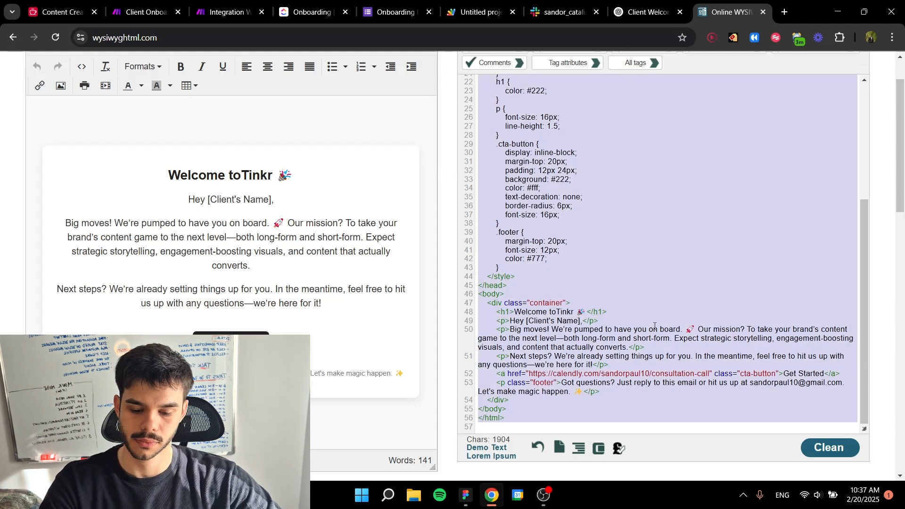
pyautogui.click(253, 249)
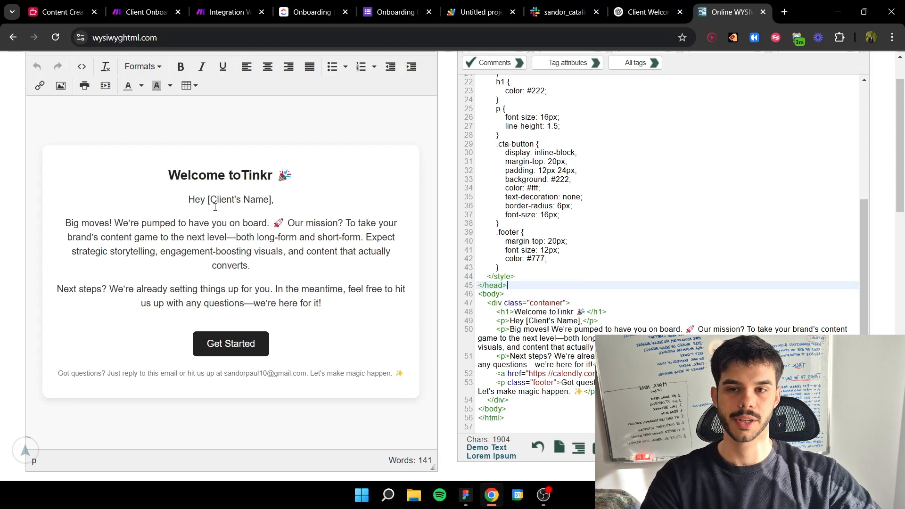
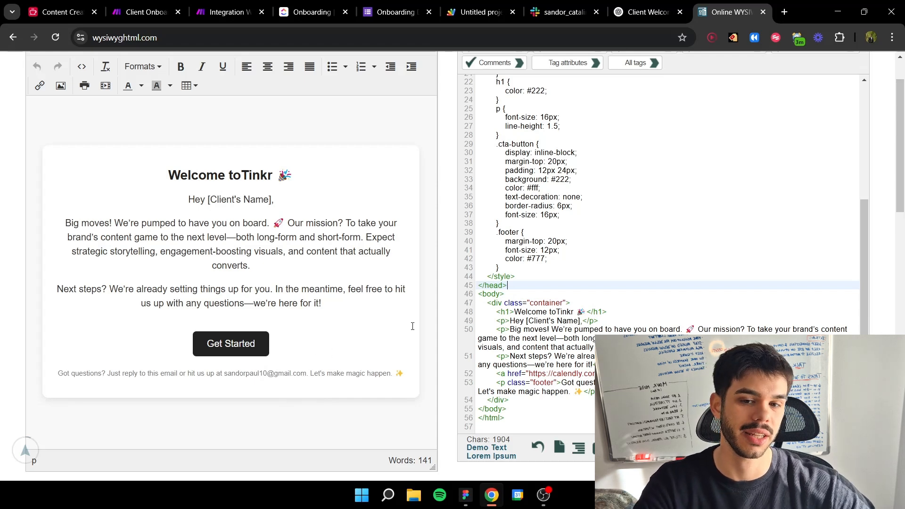
# Step: Copy the complete welcome email HTML and replace the Email module's Content in the Integration Webhooks scenario with it
pyautogui.click(615, 251)
pyautogui.hotkey('ctrl', 'a')
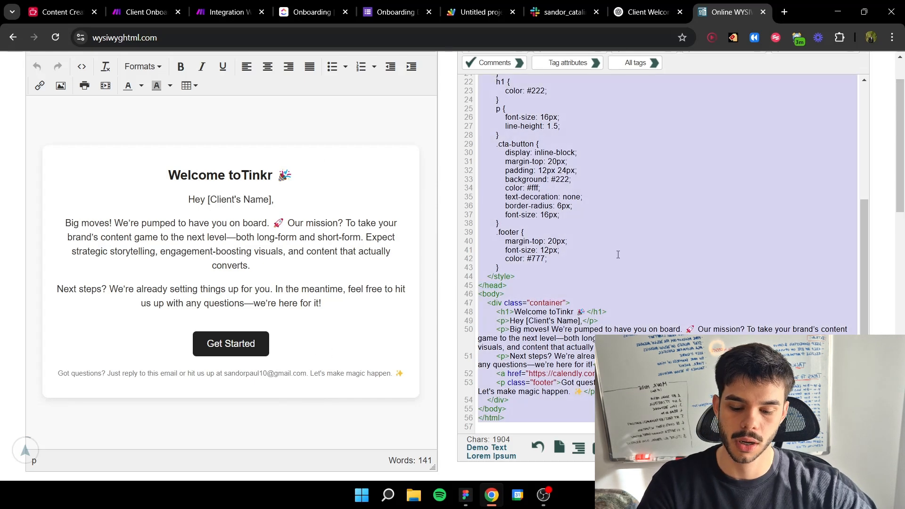
pyautogui.click(227, 12)
pyautogui.click(583, 302)
pyautogui.hotkey('ctrl', 'a')
pyautogui.hotkey('ctrl', 'v')
pyautogui.click(584, 311)
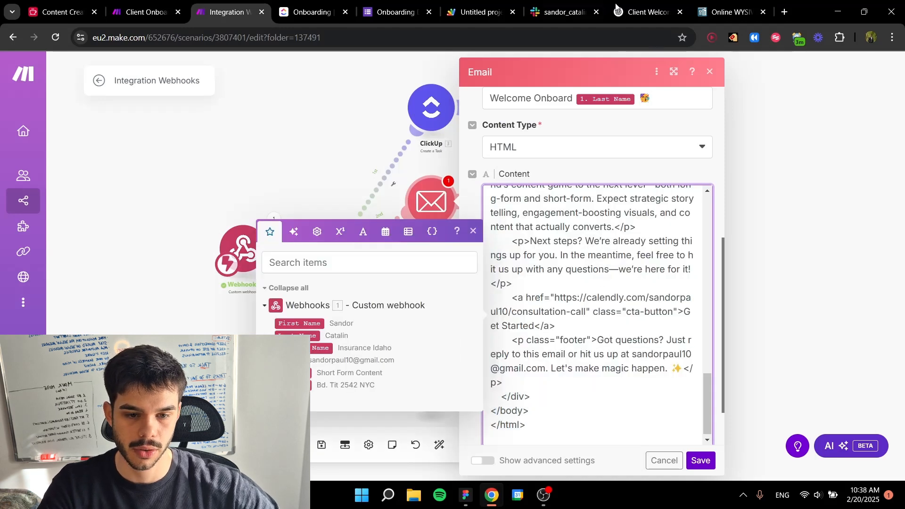
# Step: Locate the [Client's Name] placeholder in the HTML greeting and replace it in the Email module's Content with the webhook's Last Name and First Name variables
pyautogui.click(711, 4)
pyautogui.click(612, 203)
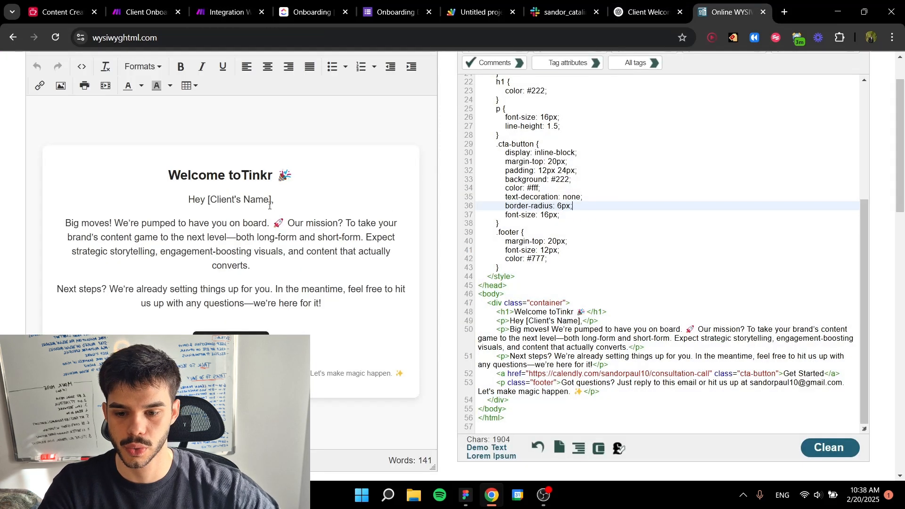
pyautogui.moveTo(207, 200); pyautogui.dragTo(272, 200)
pyautogui.click(289, 289)
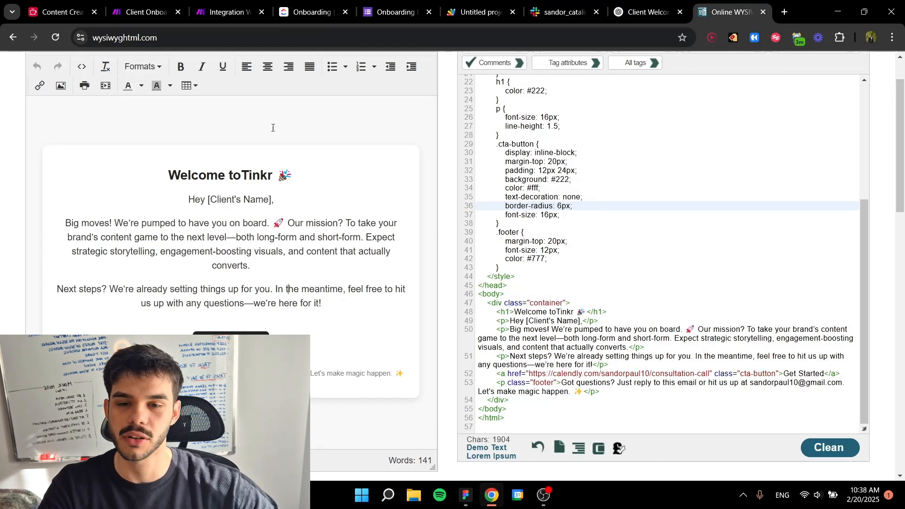
pyautogui.click(226, 12)
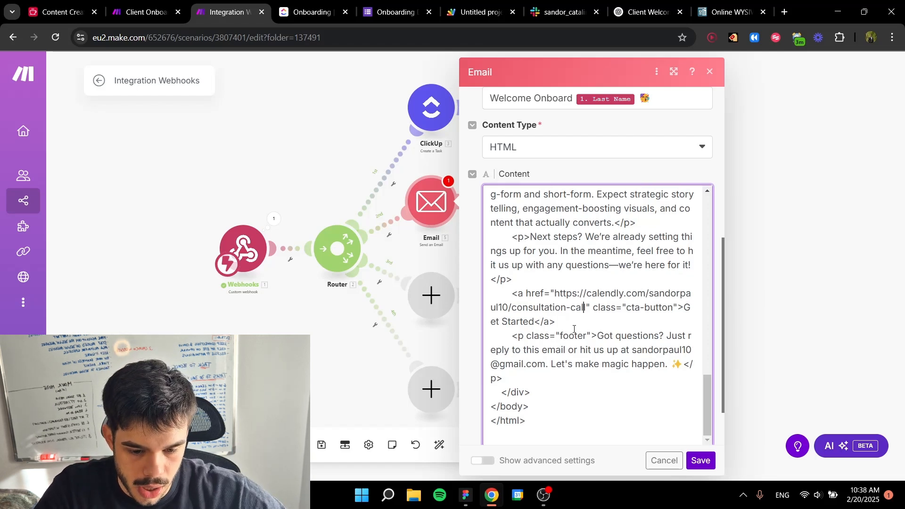
pyautogui.scroll(3, 575, 330)
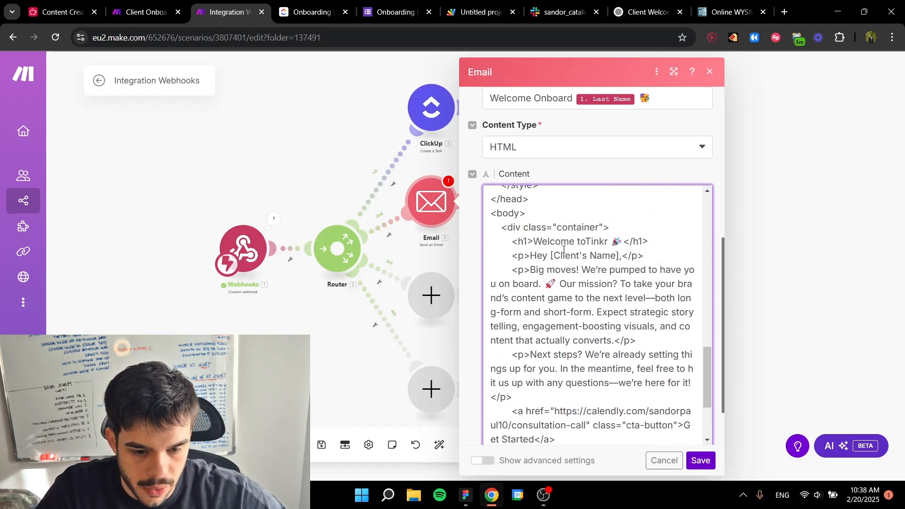
pyautogui.moveTo(551, 256); pyautogui.dragTo(620, 256)
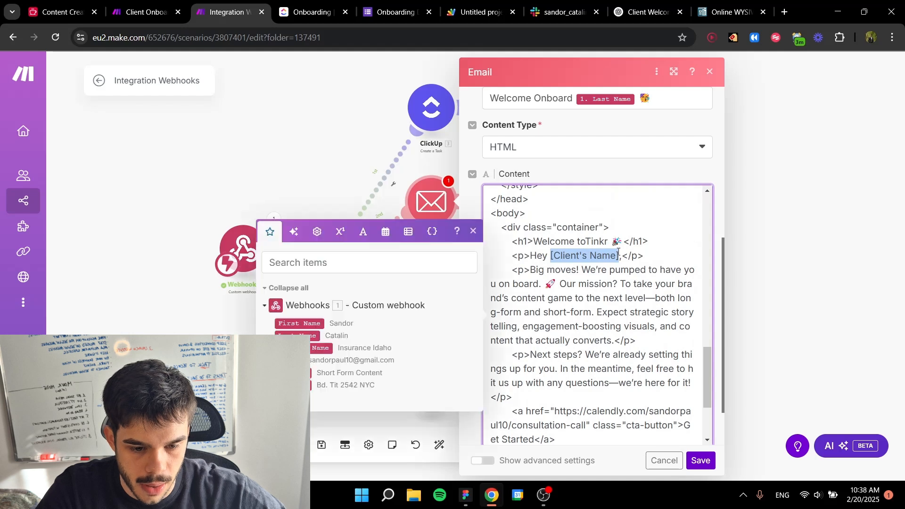
pyautogui.press('BackSpace')
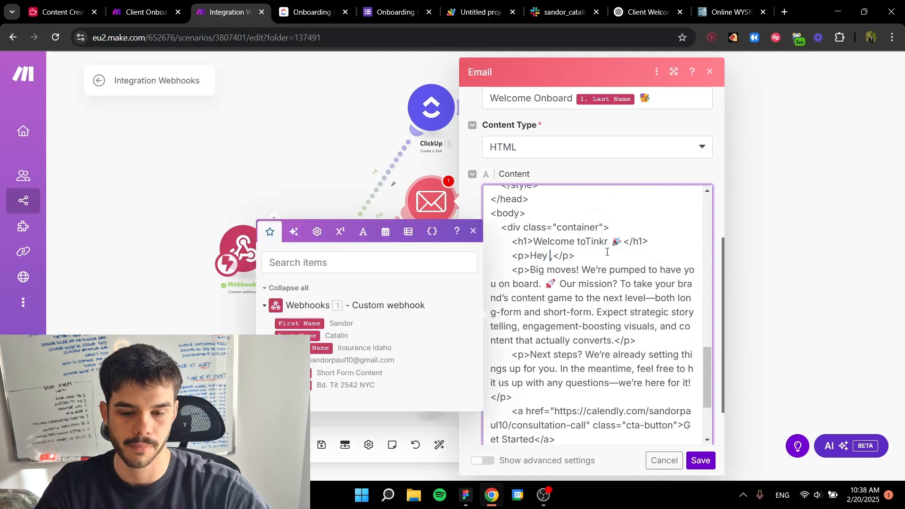
pyautogui.click(296, 334)
pyautogui.click(296, 323)
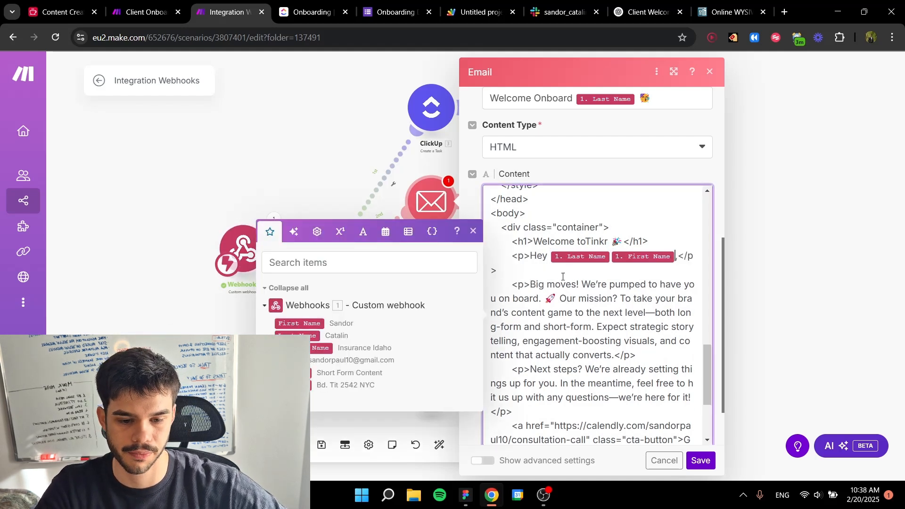
# Step: Save the Email module with its HTML welcome message and recheck its settings
pyautogui.scroll(-5, 562, 276)
pyautogui.scroll(-2, 583, 170)
pyautogui.click(700, 461)
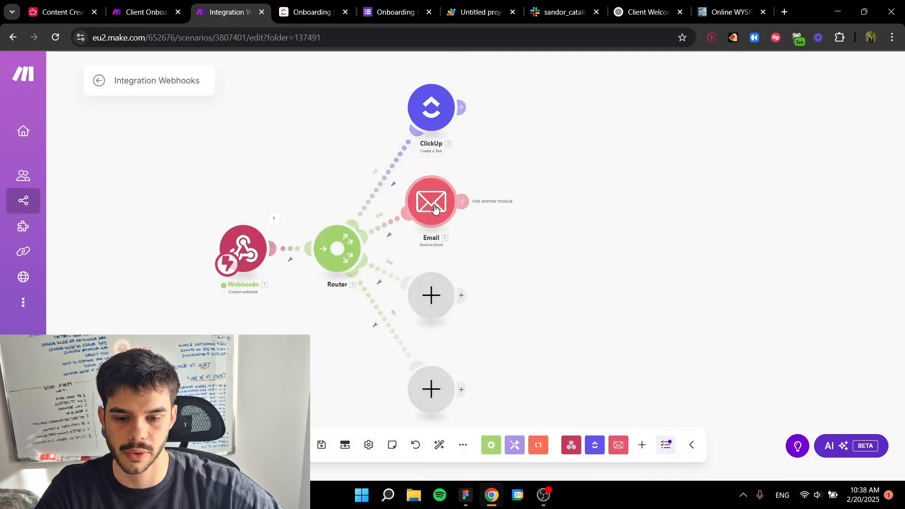
pyautogui.click(435, 208)
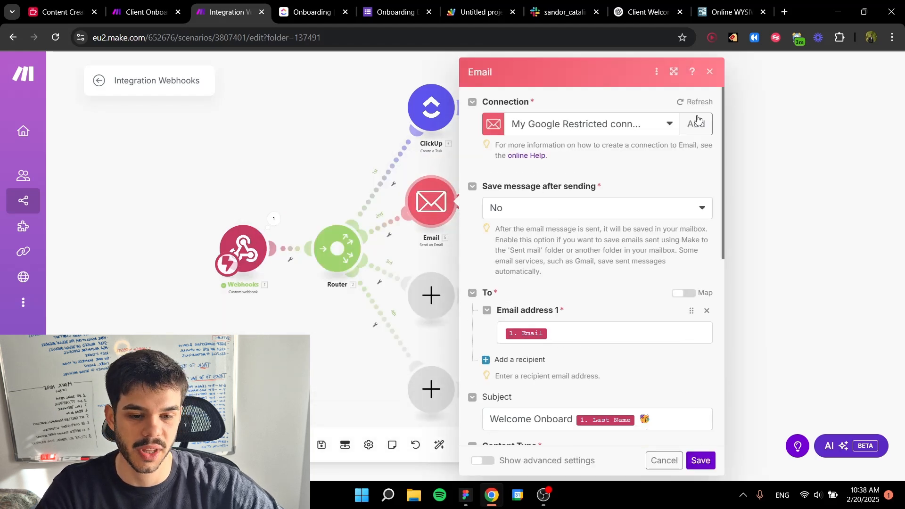
pyautogui.click(710, 71)
# Step: Check the Welcome Letter options in ClickUp's Onboarding list and add a ClickUp List All Tasks module after the Email module in Make
pyautogui.scroll(3, 539, 196)
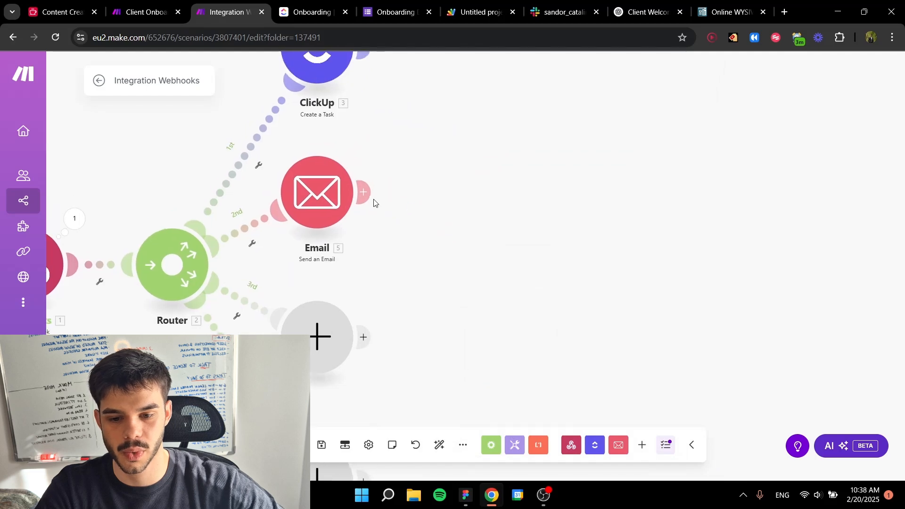
pyautogui.click(364, 192)
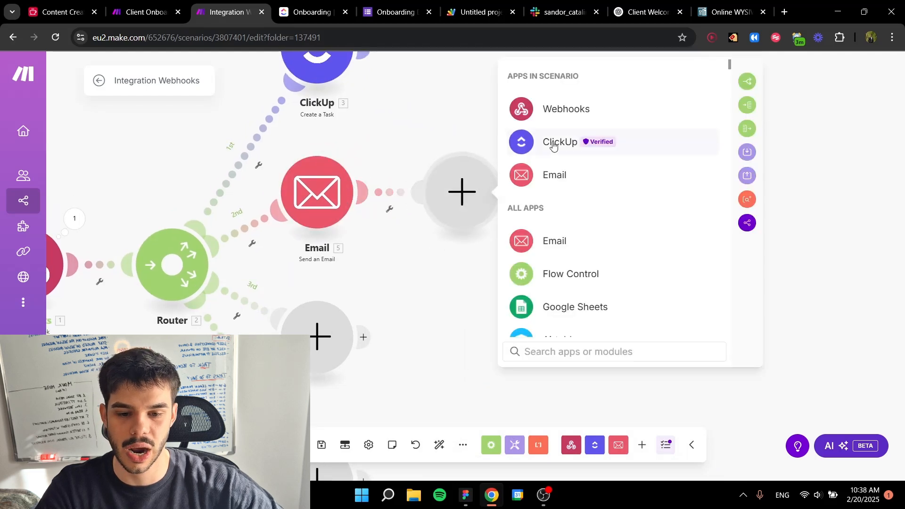
pyautogui.click(553, 144)
pyautogui.click(311, 12)
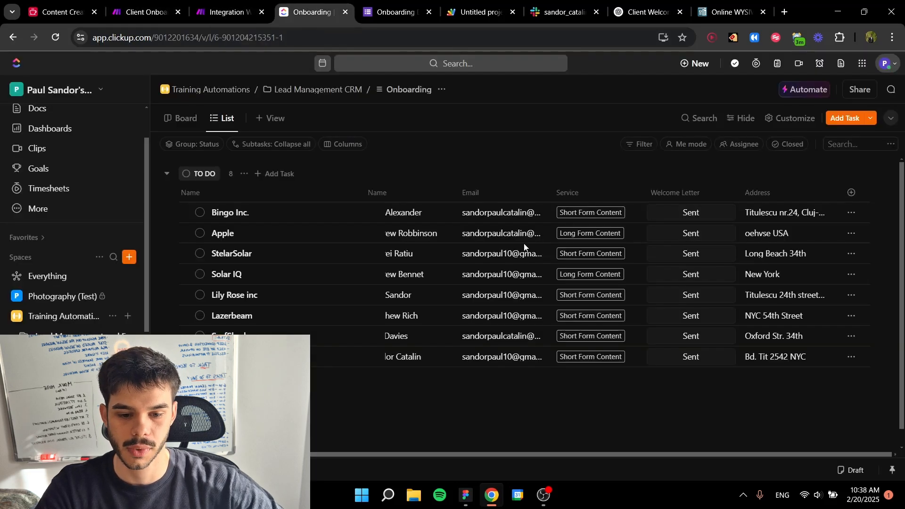
pyautogui.click(691, 235)
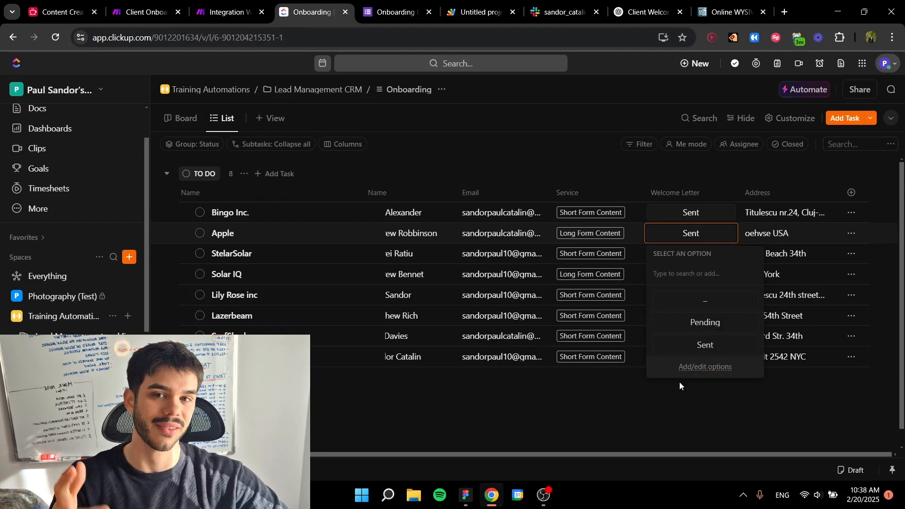
pyautogui.click(663, 384)
pyautogui.click(226, 12)
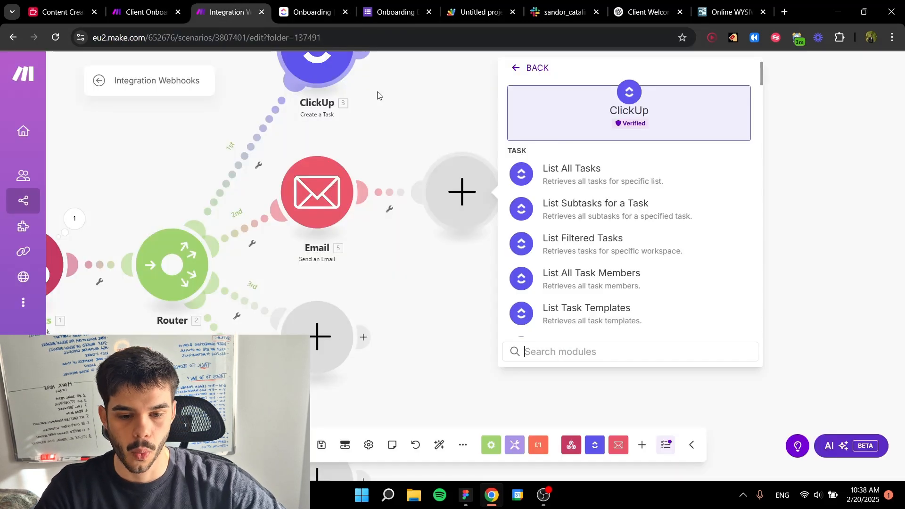
pyautogui.click(597, 173)
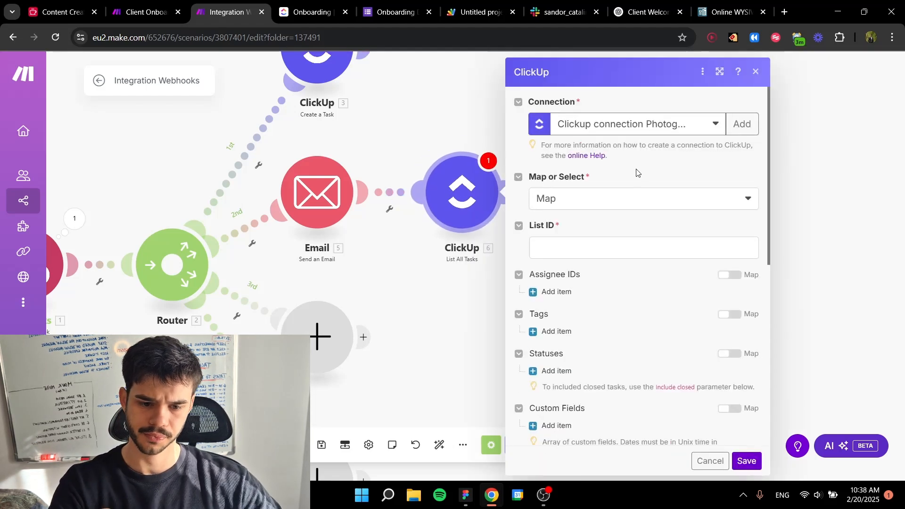
# Step: Set the List All Tasks module's Map or Select option to Select and choose the owner's workspace
pyautogui.click(635, 248)
pyautogui.click(602, 220)
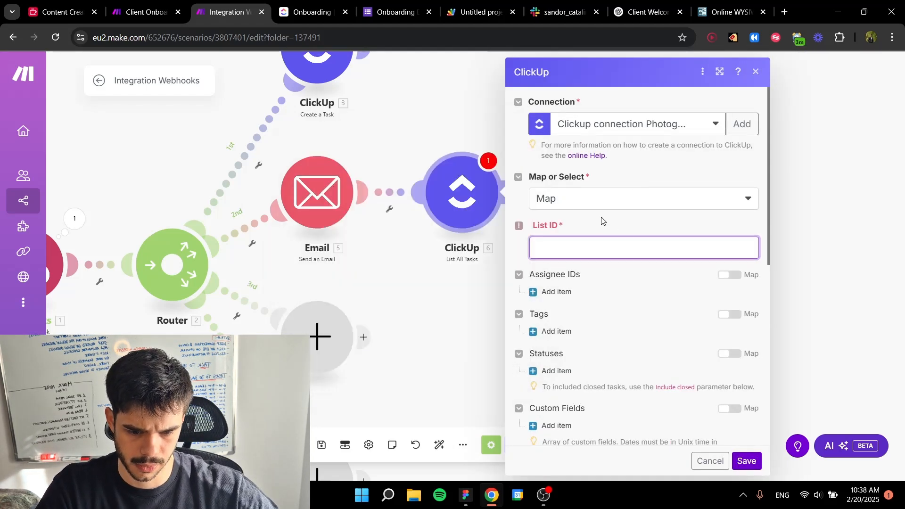
pyautogui.click(596, 240)
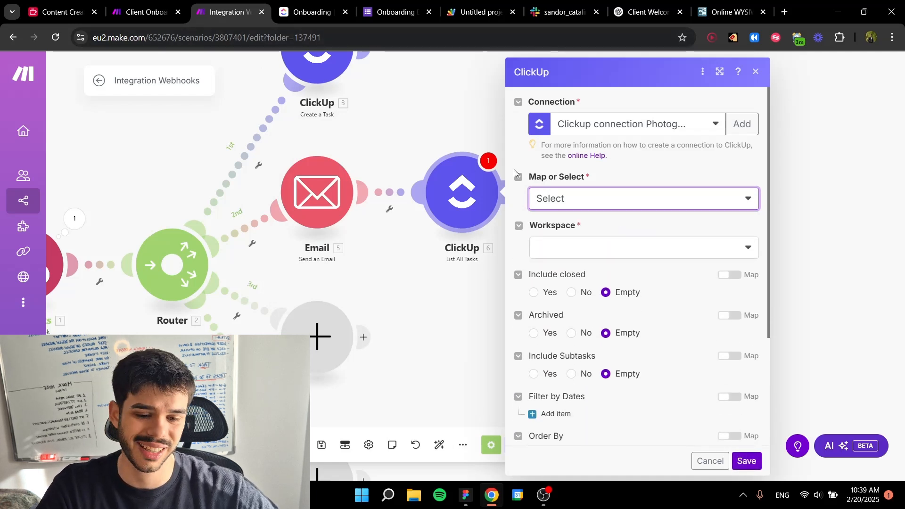
pyautogui.click(561, 248)
pyautogui.click(594, 268)
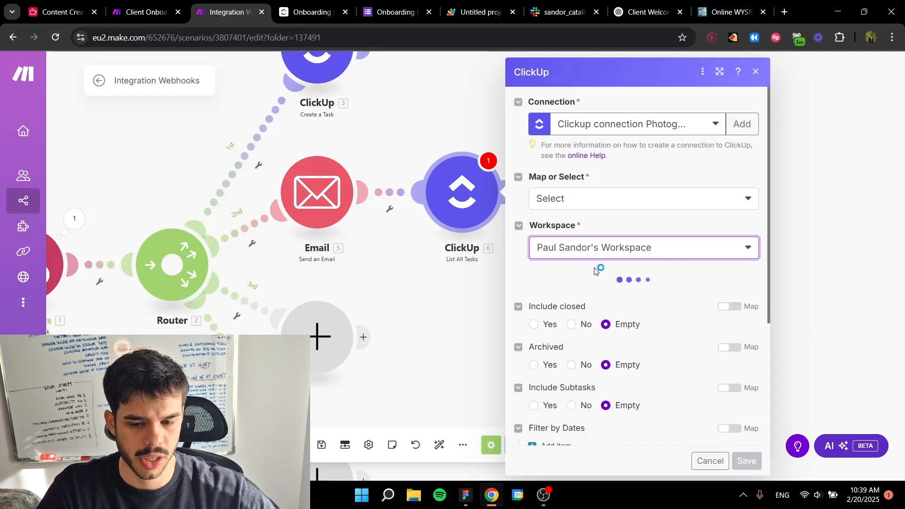
pyautogui.click(600, 297)
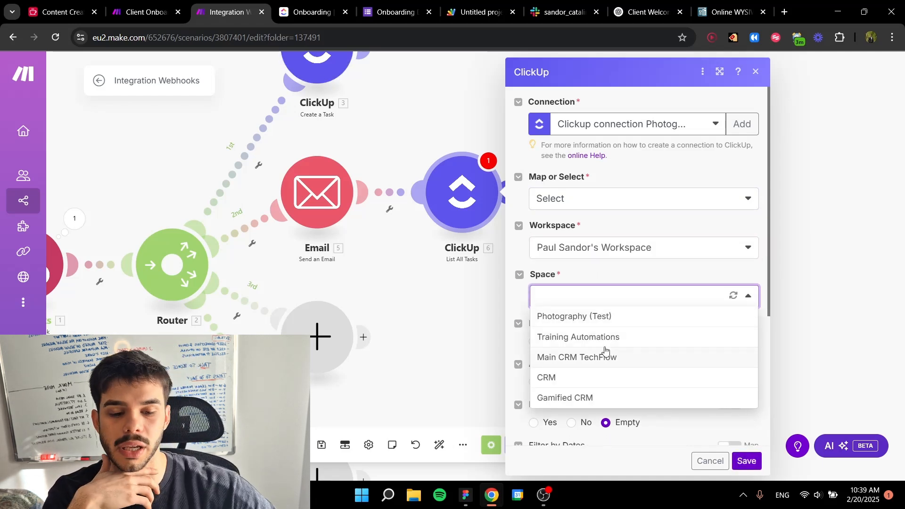
pyautogui.click(596, 379)
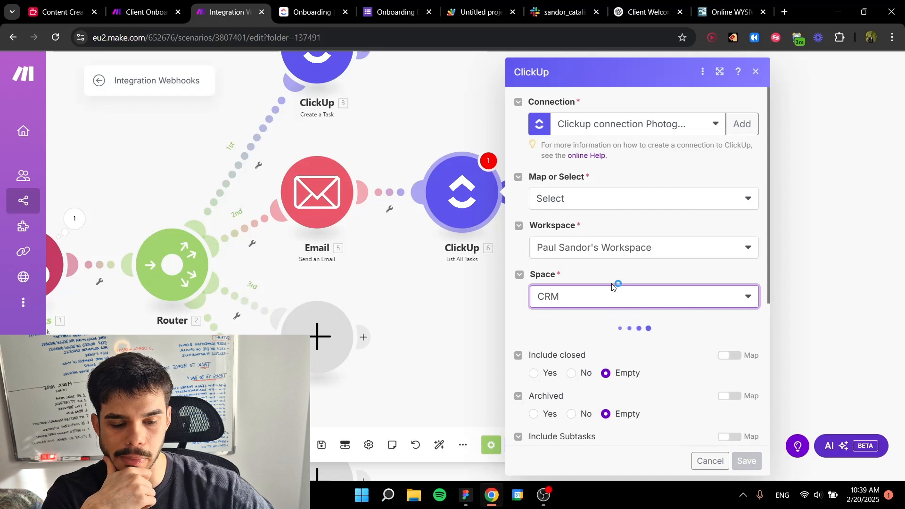
pyautogui.scroll(-1, 604, 286)
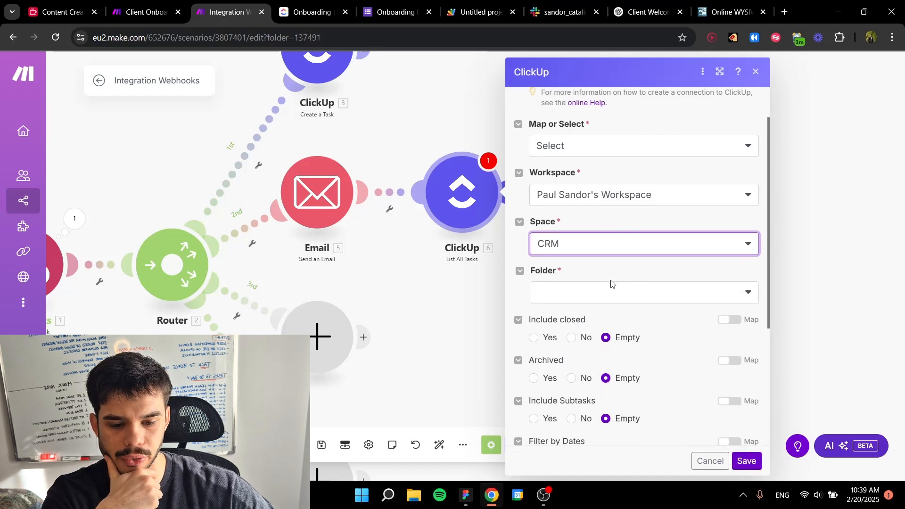
pyautogui.click(596, 287)
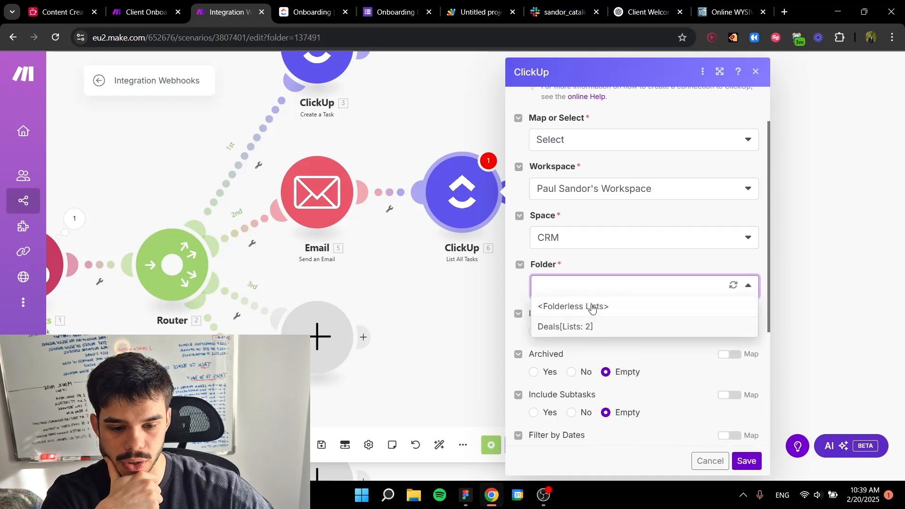
# Step: Point the List All Tasks module to the Training Automations space, Lead Management CRM folder and Onboarding list, and save it
pyautogui.click(612, 238)
pyautogui.click(591, 279)
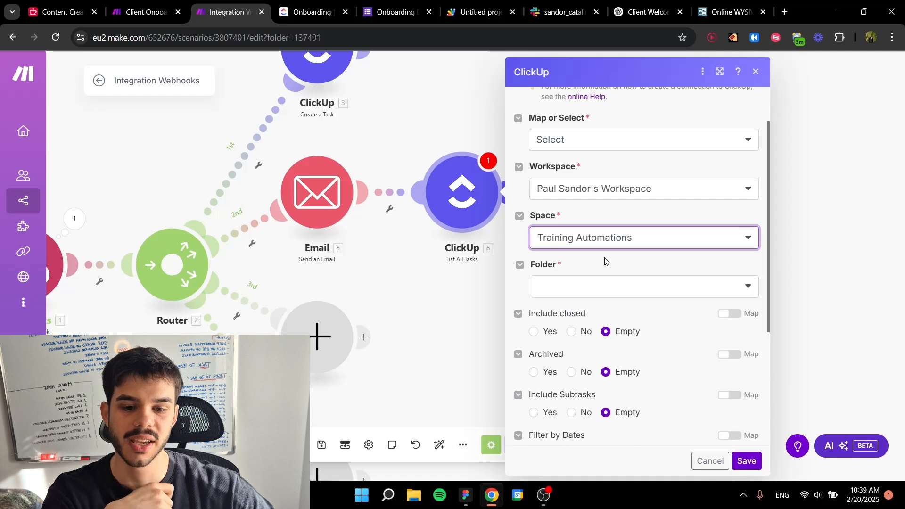
pyautogui.click(597, 285)
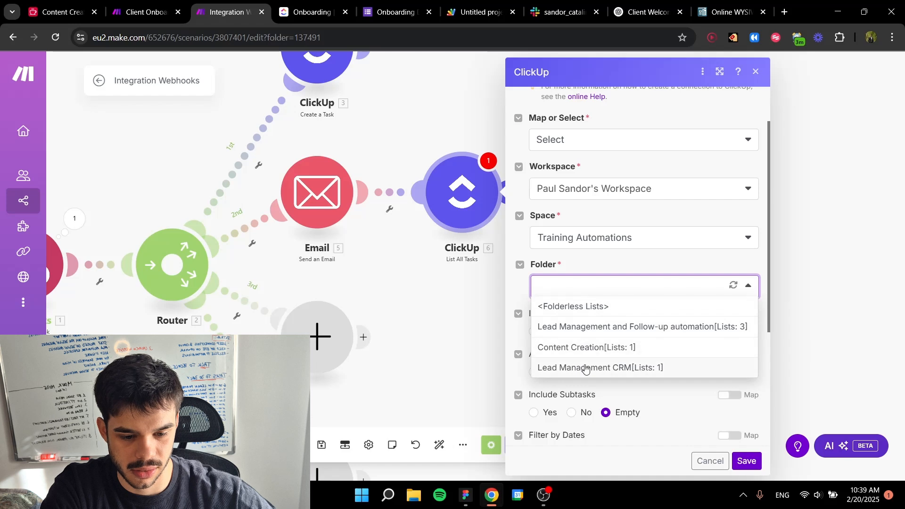
pyautogui.click(585, 368)
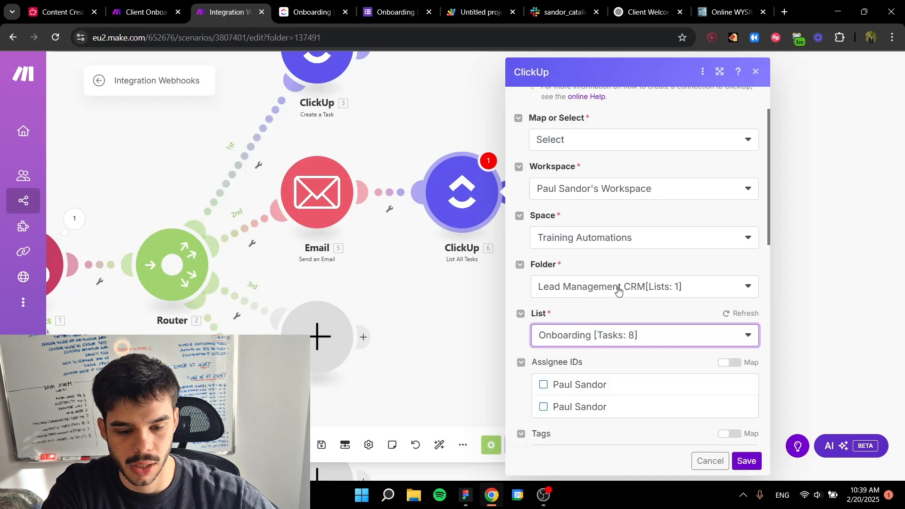
pyautogui.scroll(-7, 619, 289)
pyautogui.click(740, 460)
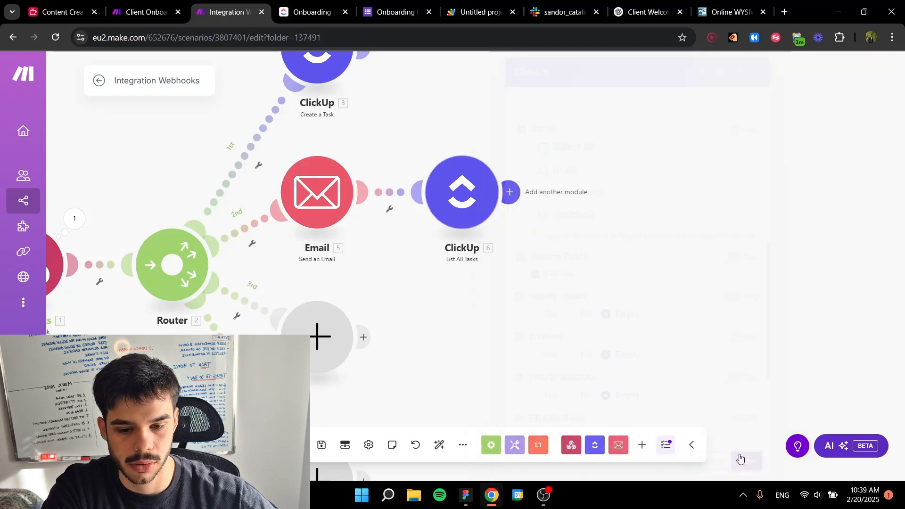
# Step: Add a ClickUp Edit a Task with Custom Fields module after the List All Tasks module
pyautogui.click(510, 194)
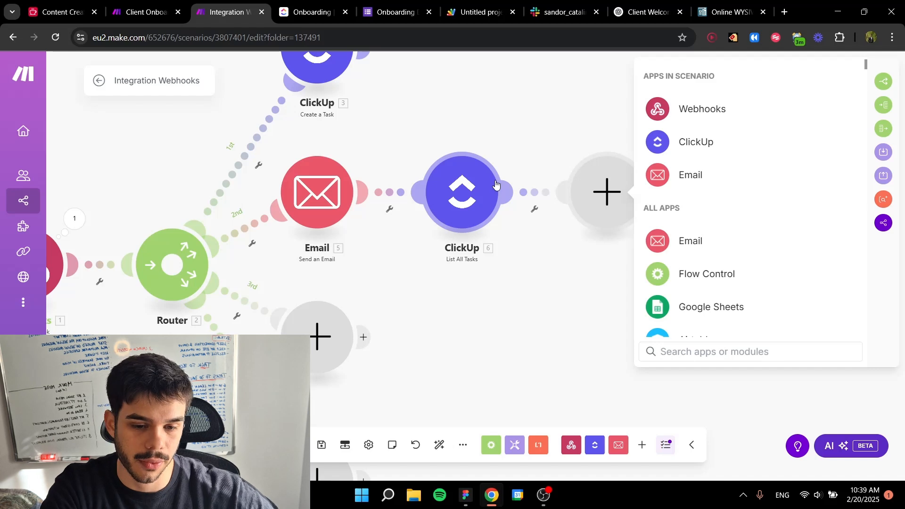
pyautogui.click(742, 142)
pyautogui.scroll(-15, 719, 261)
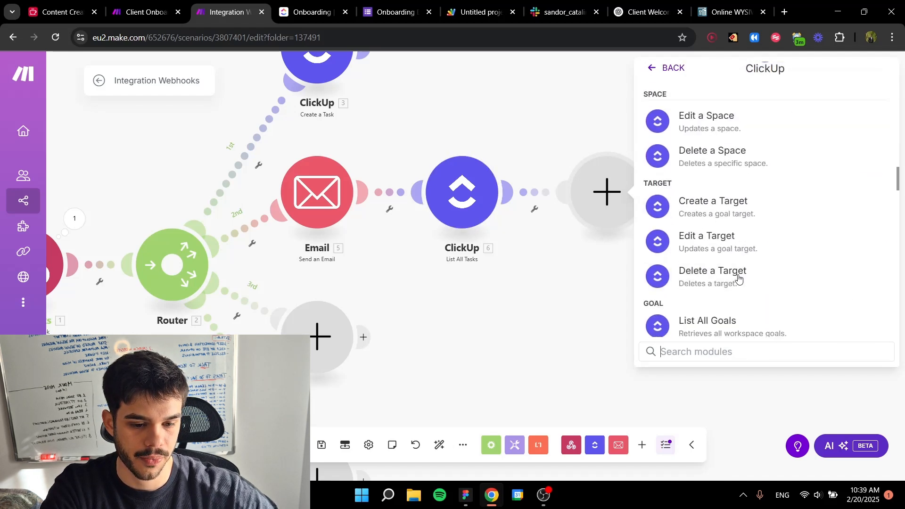
pyautogui.scroll(1, 737, 276)
pyautogui.scroll(-15, 736, 267)
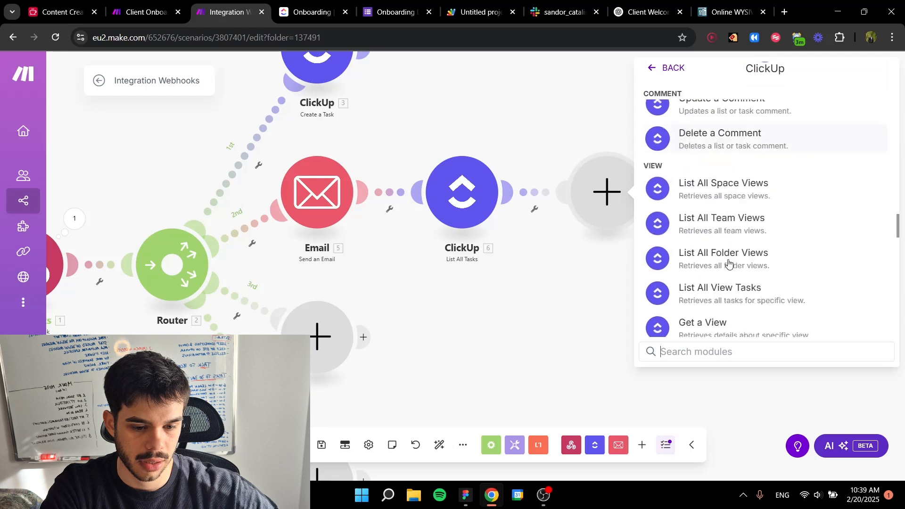
pyautogui.scroll(-20, 724, 255)
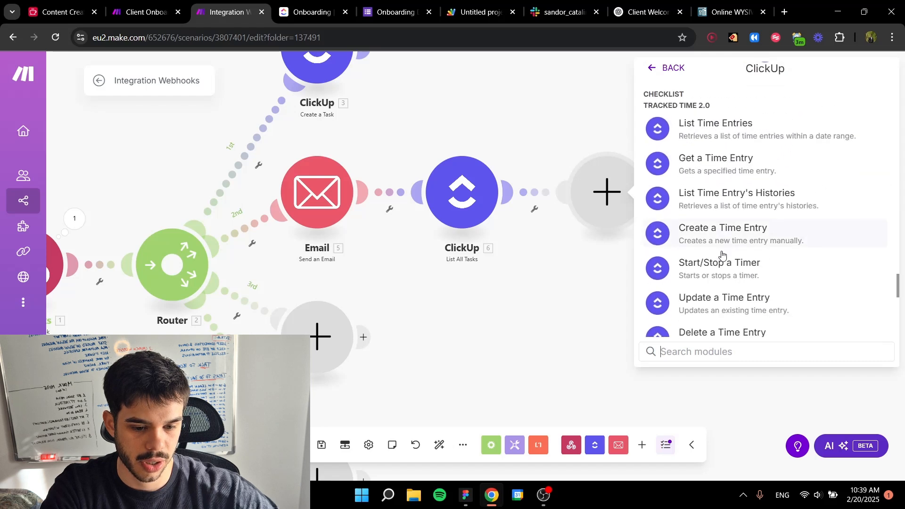
pyautogui.scroll(-1, 891, 310)
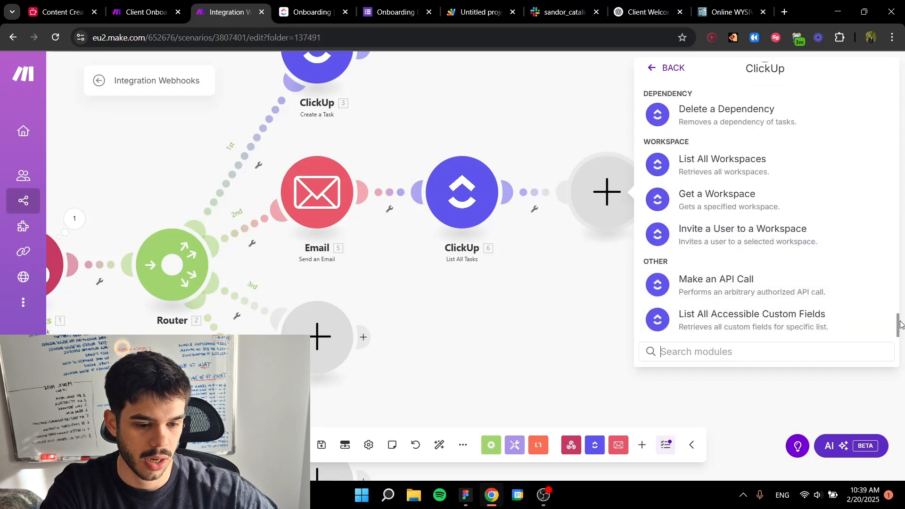
pyautogui.moveTo(898, 322); pyautogui.dragTo(890, 151)
pyautogui.scroll(-8, 744, 219)
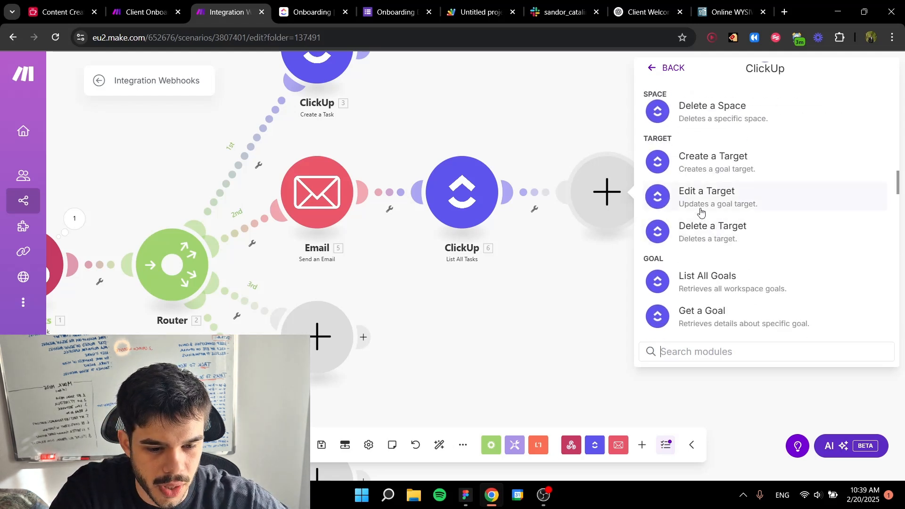
pyautogui.scroll(-4, 702, 212)
pyautogui.scroll(8, 711, 201)
pyautogui.scroll(8, 711, 205)
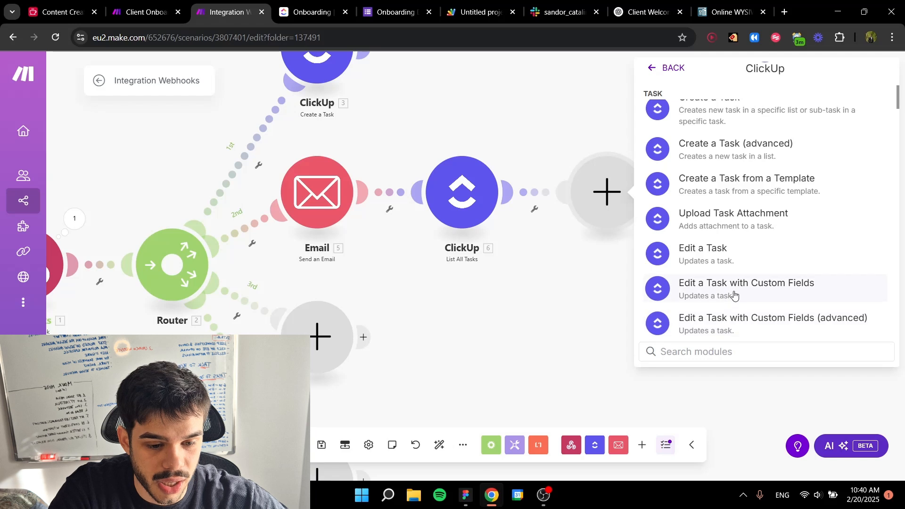
pyautogui.click(749, 292)
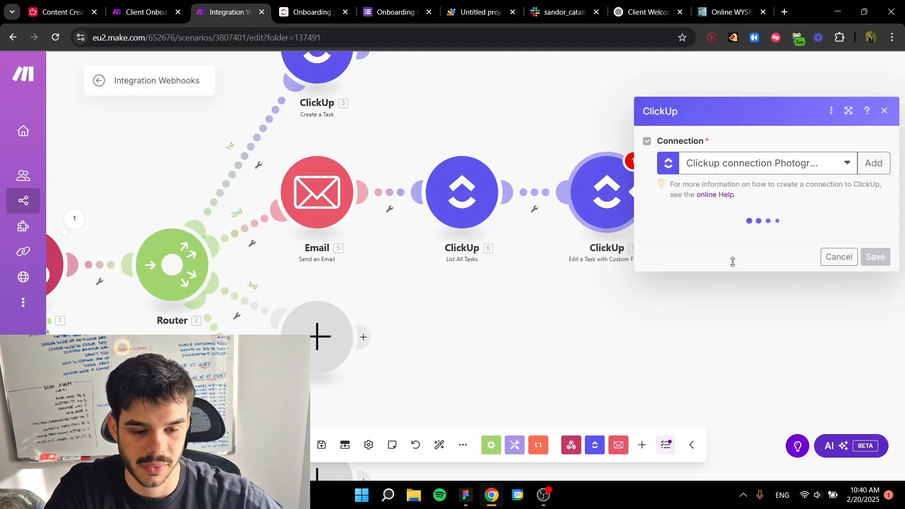
pyautogui.click(723, 237)
pyautogui.click(720, 257)
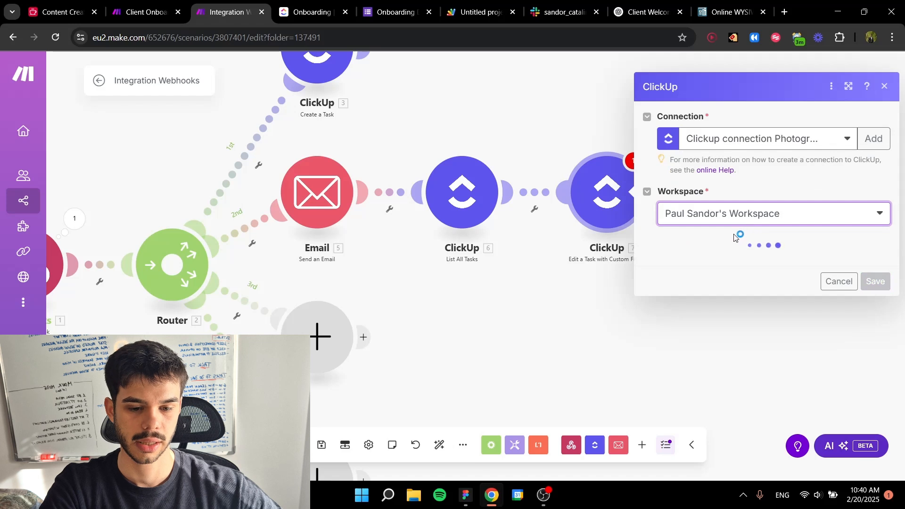
pyautogui.click(736, 260)
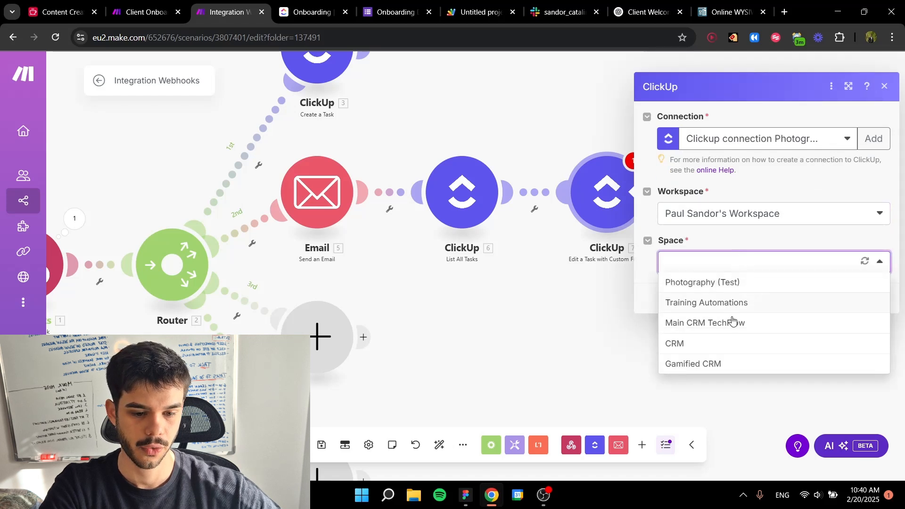
pyautogui.click(718, 304)
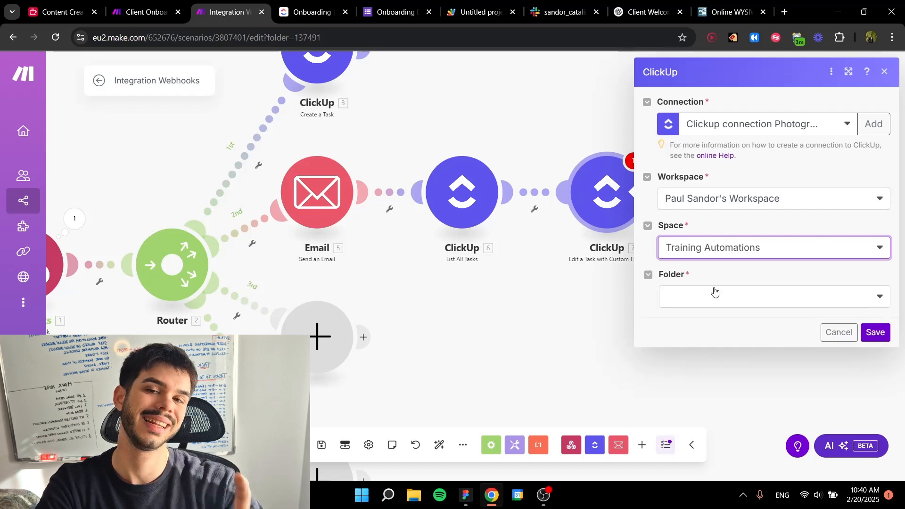
pyautogui.click(713, 293)
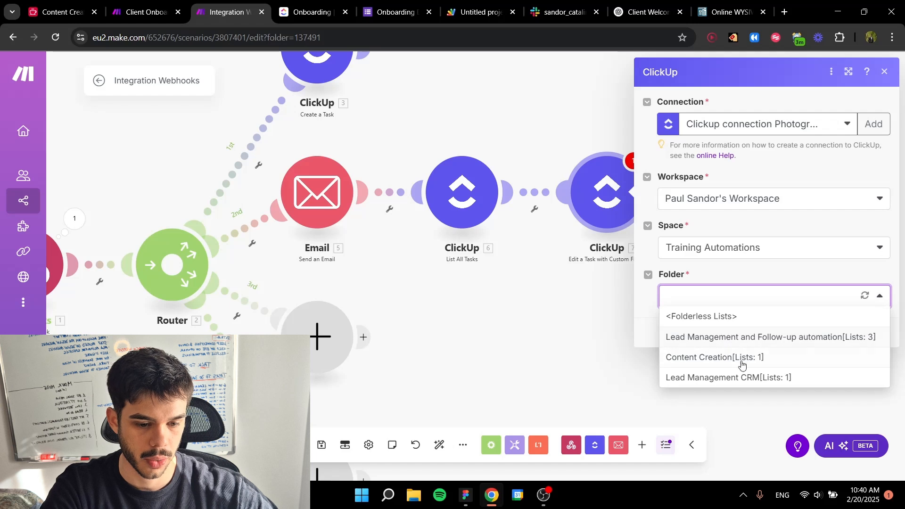
pyautogui.click(745, 379)
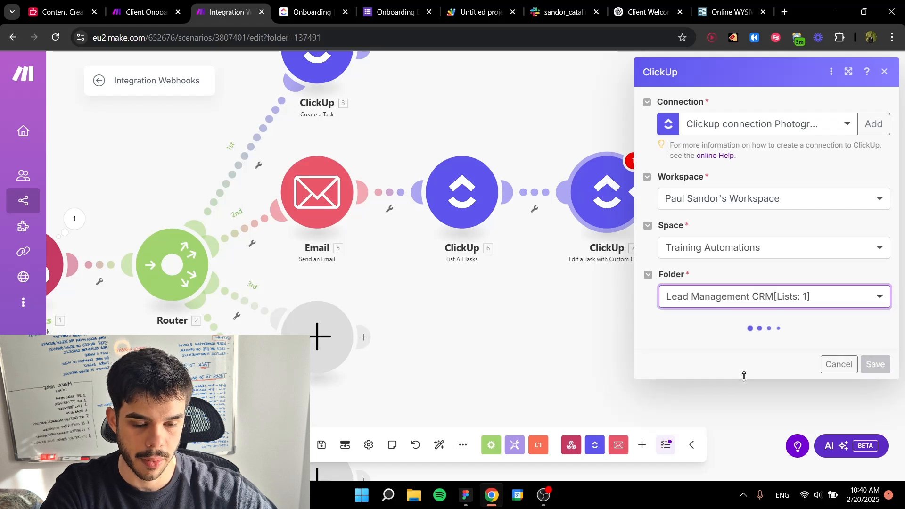
pyautogui.click(743, 341)
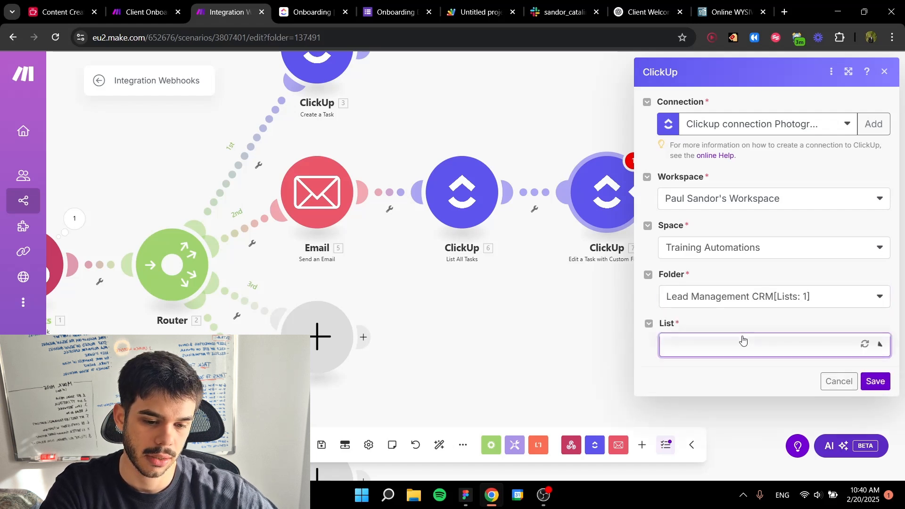
pyautogui.click(740, 343)
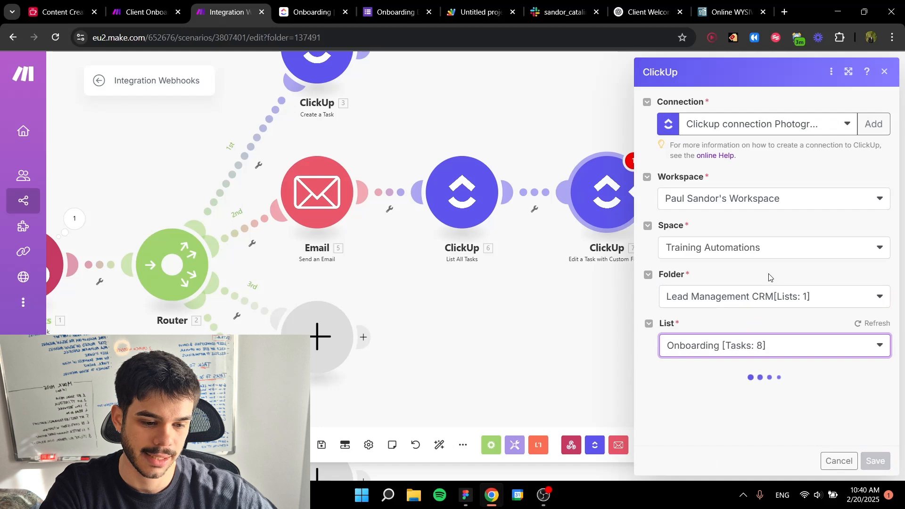
pyautogui.scroll(-3, 775, 300)
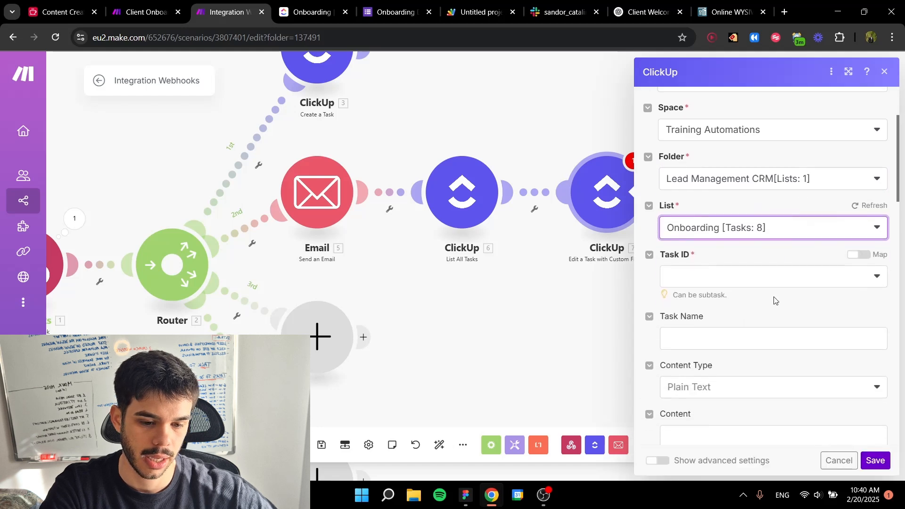
pyautogui.click(743, 281)
pyautogui.click(858, 255)
# Step: Run only the List All Tasks module and inspect the Task ID and Task Name in its first output bundle
pyautogui.rightClick(446, 198)
pyautogui.click(479, 232)
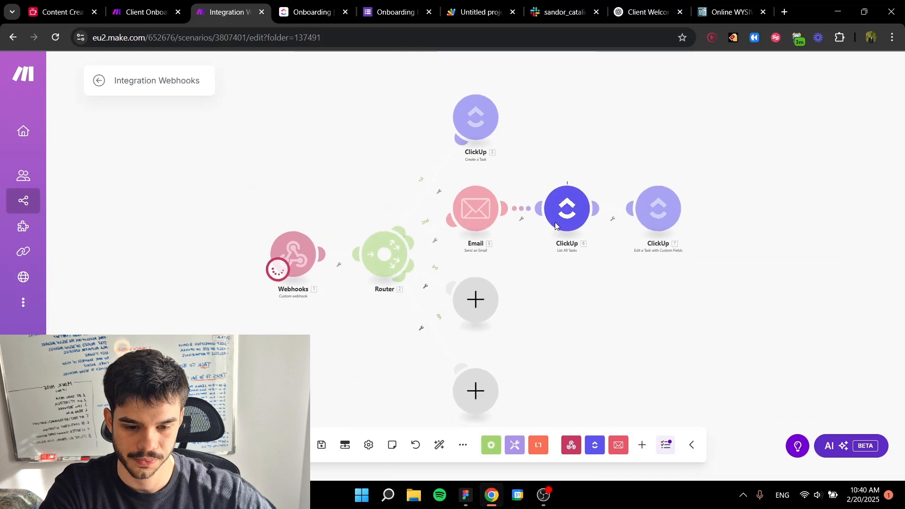
pyautogui.moveTo(573, 292); pyautogui.dragTo(478, 284)
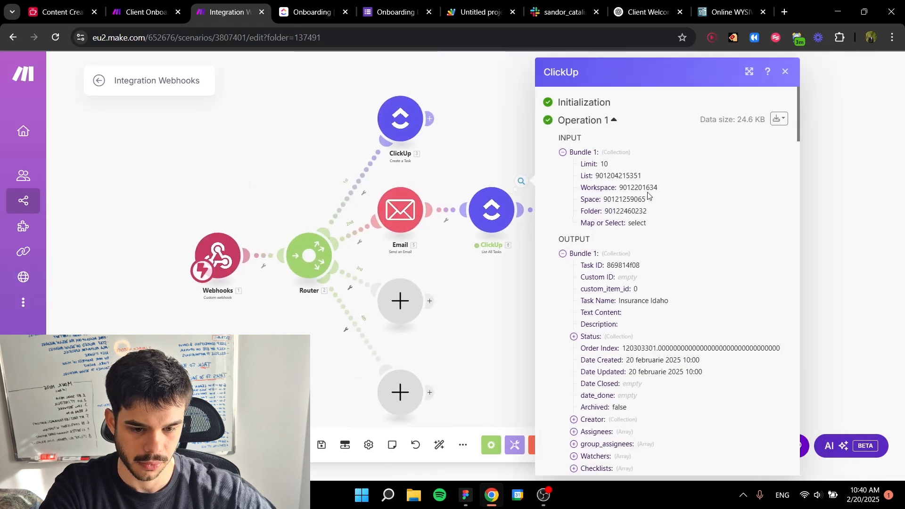
pyautogui.scroll(-1, 605, 235)
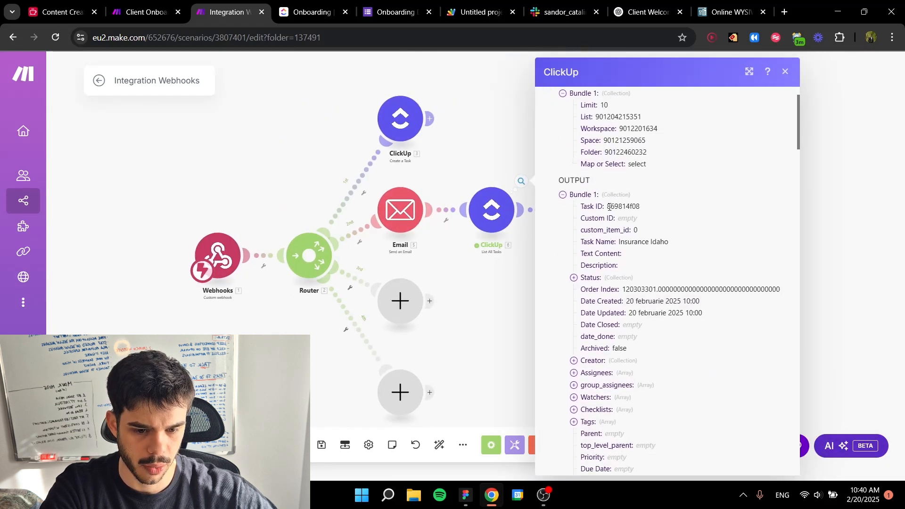
pyautogui.moveTo(613, 206); pyautogui.dragTo(650, 213)
pyautogui.click(525, 259)
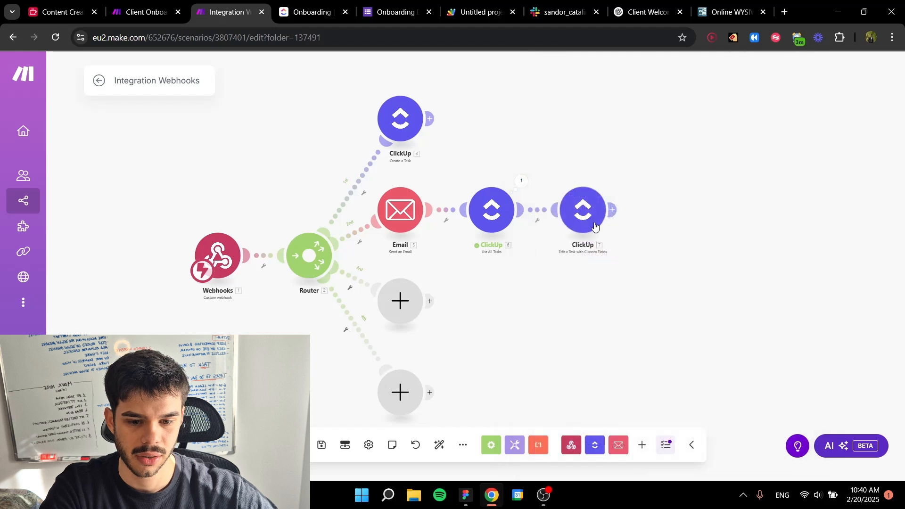
pyautogui.click(522, 182)
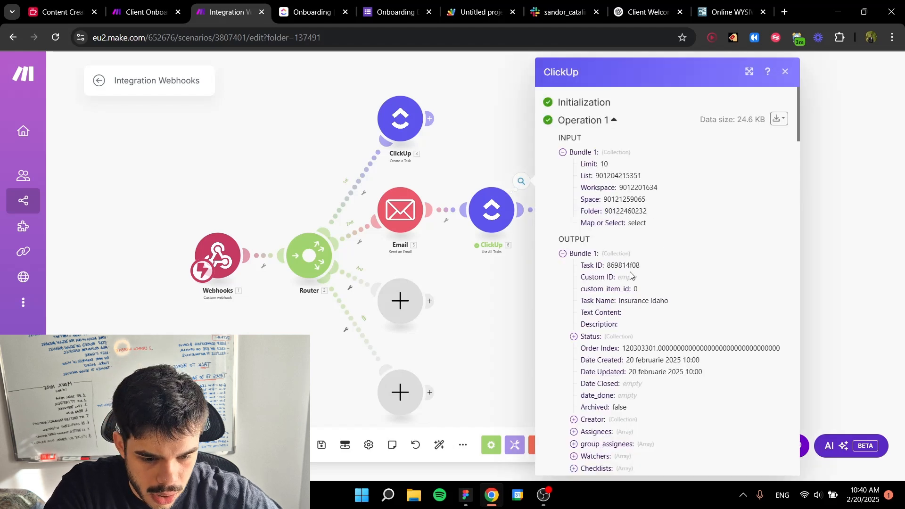
pyautogui.scroll(-1, 632, 276)
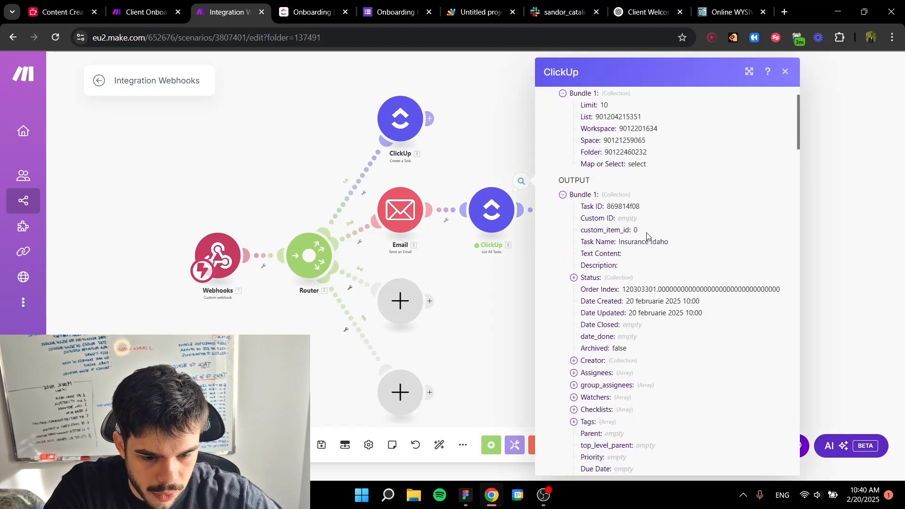
pyautogui.click(519, 285)
# Step: Point the Edit a Task with Custom Fields module to the owner's workspace, Training Automations space, Lead Management CRM folder and Onboarding list
pyautogui.click(583, 210)
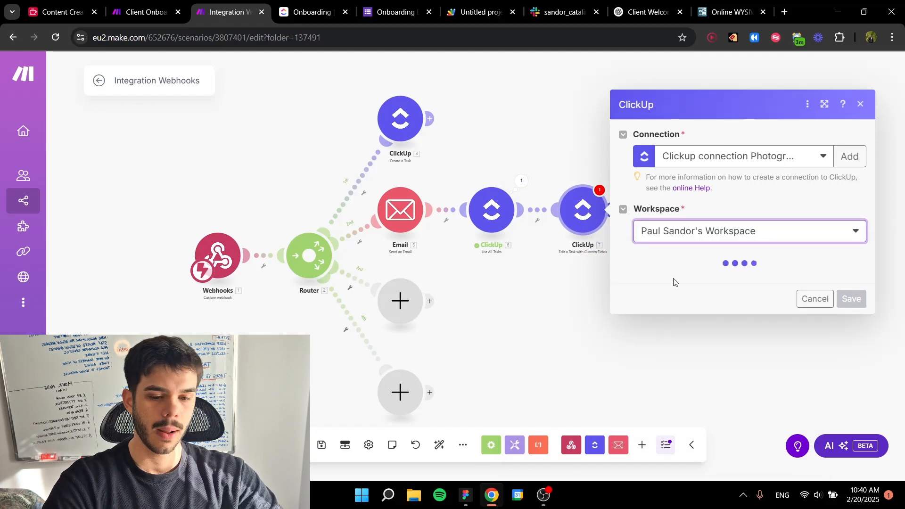
pyautogui.click(678, 283)
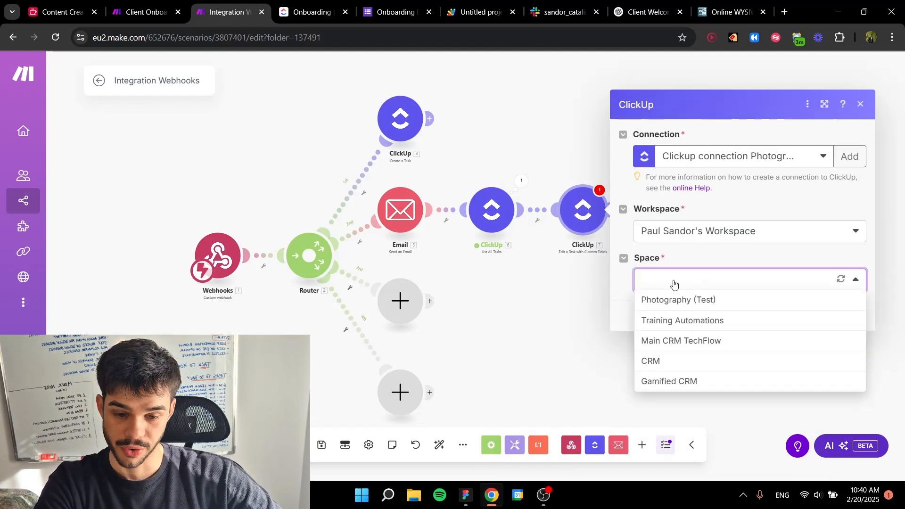
pyautogui.click(676, 322)
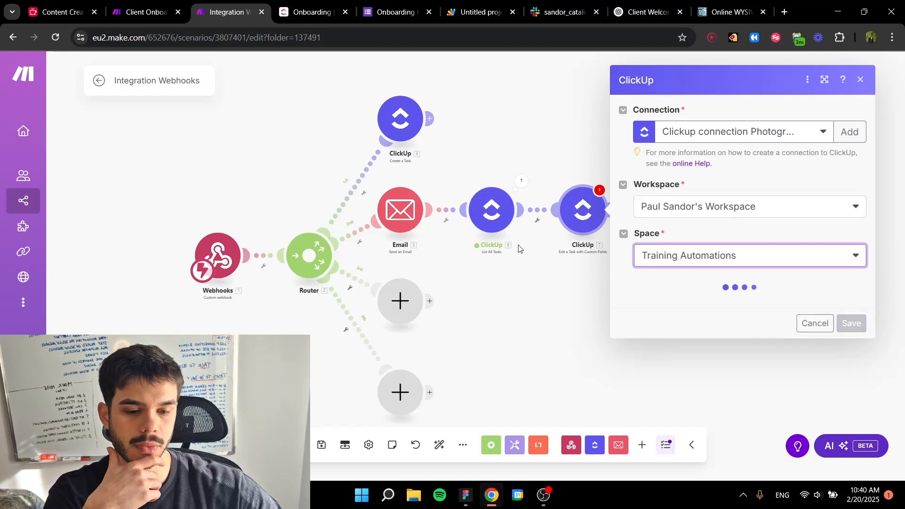
pyautogui.click(704, 311)
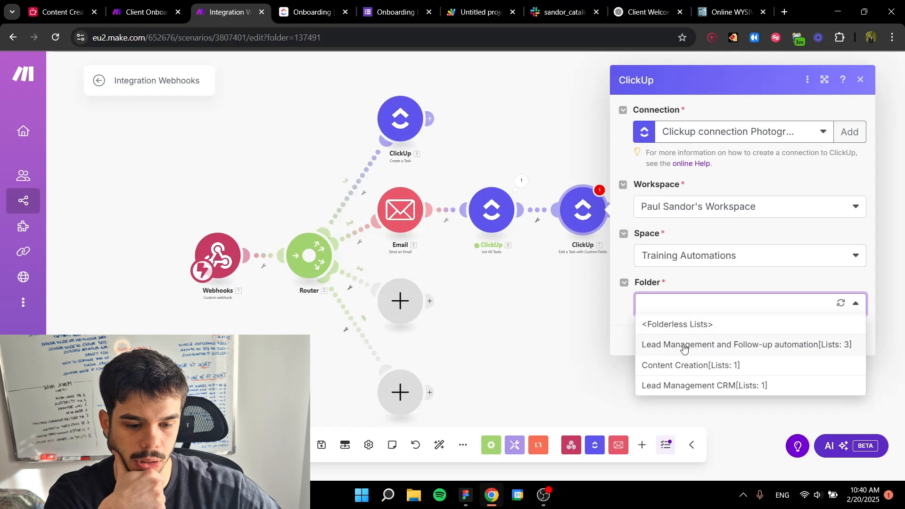
pyautogui.click(693, 384)
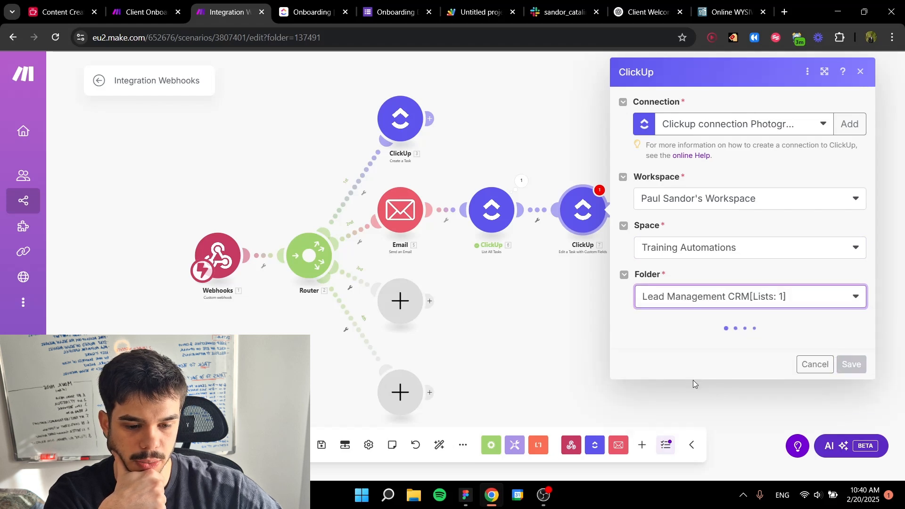
pyautogui.click(697, 345)
pyautogui.click(697, 348)
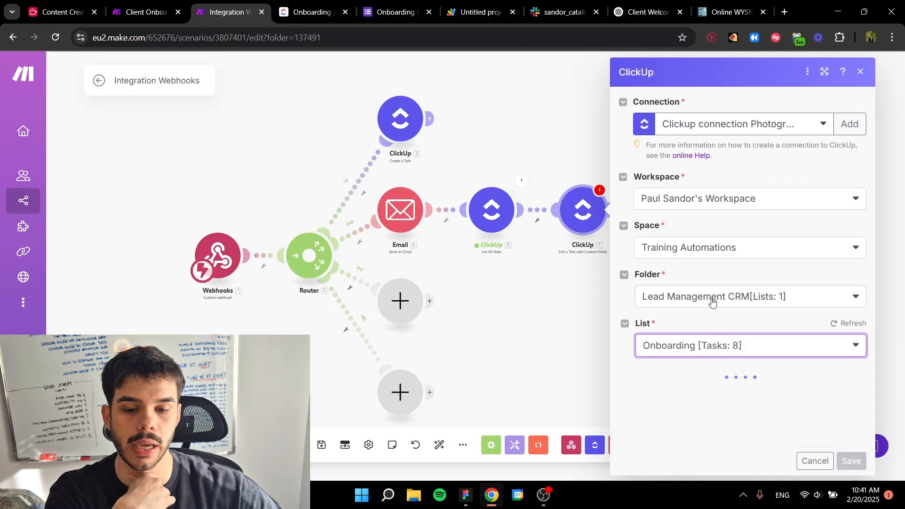
# Step: Switch the module's Task ID to mapping and fill it with the Task ID from List All Tasks
pyautogui.click(836, 373)
pyautogui.scroll(-3, 687, 337)
pyautogui.click(681, 221)
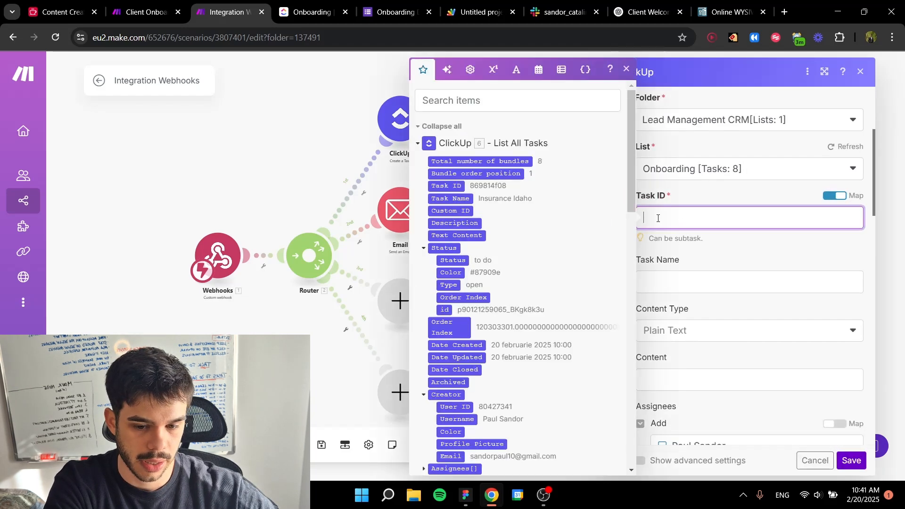
pyautogui.click(450, 185)
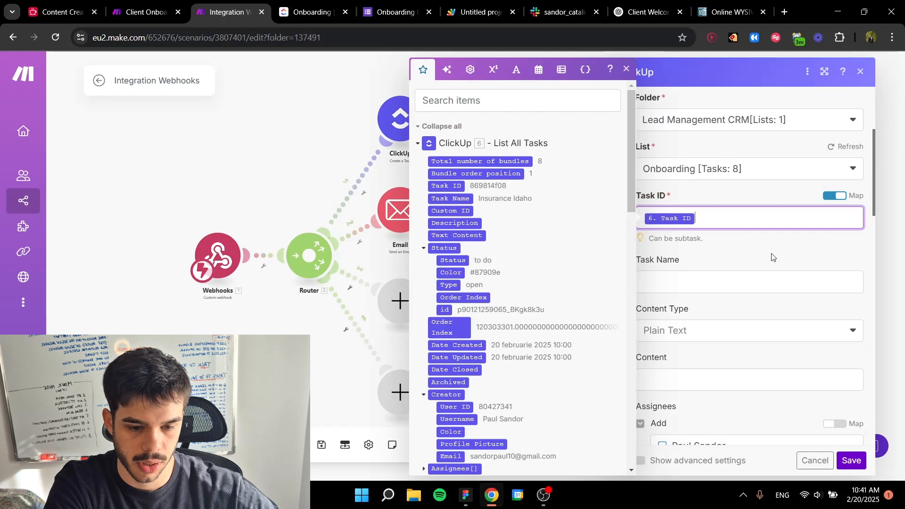
pyautogui.click(762, 252)
# Step: Set the Welcome Letter custom field to Sent and save the Edit a Task with Custom Fields module
pyautogui.scroll(-15, 763, 254)
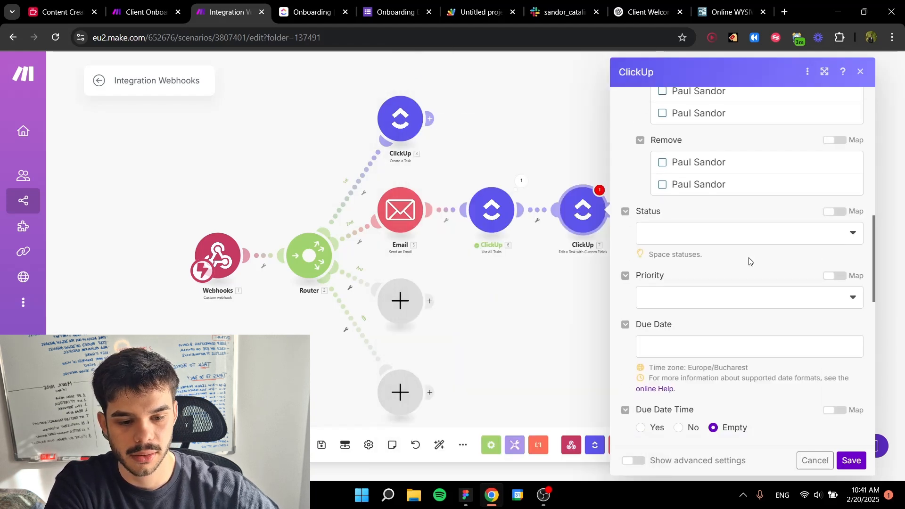
pyautogui.scroll(-2, 761, 262)
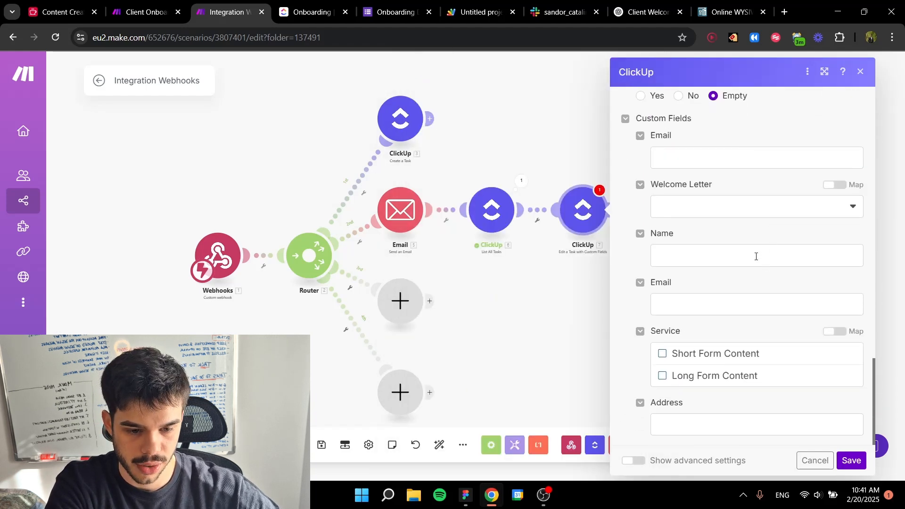
pyautogui.scroll(10, 735, 263)
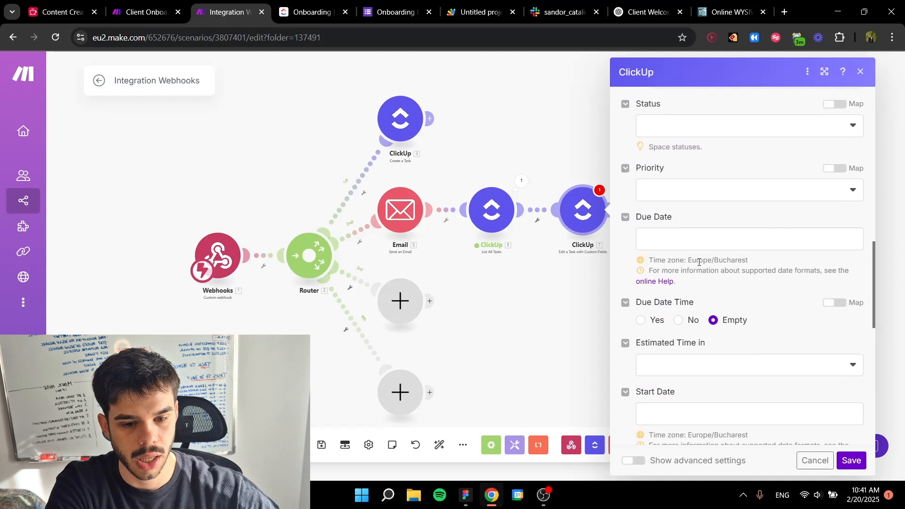
pyautogui.click(698, 212)
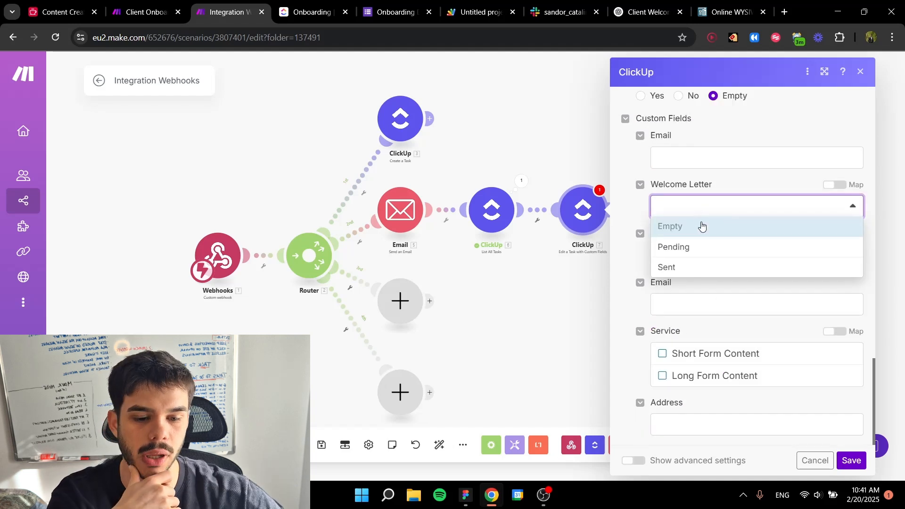
pyautogui.click(687, 270)
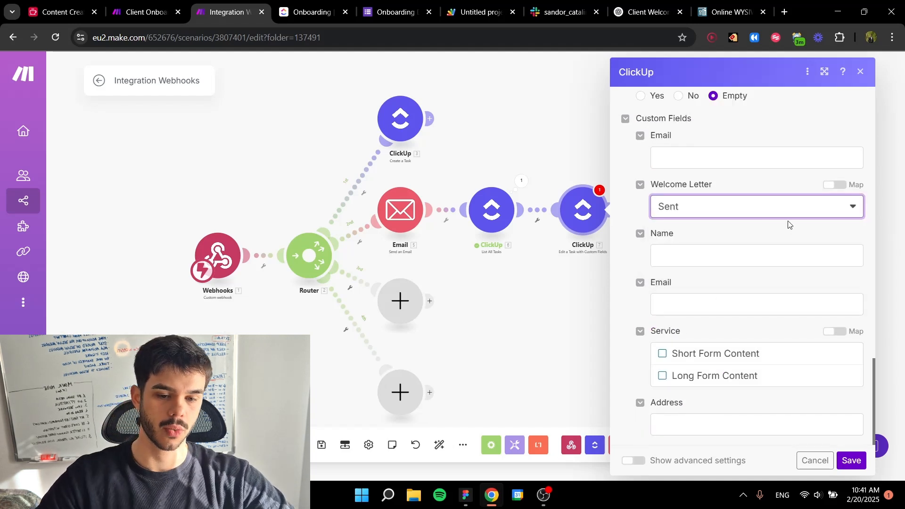
pyautogui.click(857, 460)
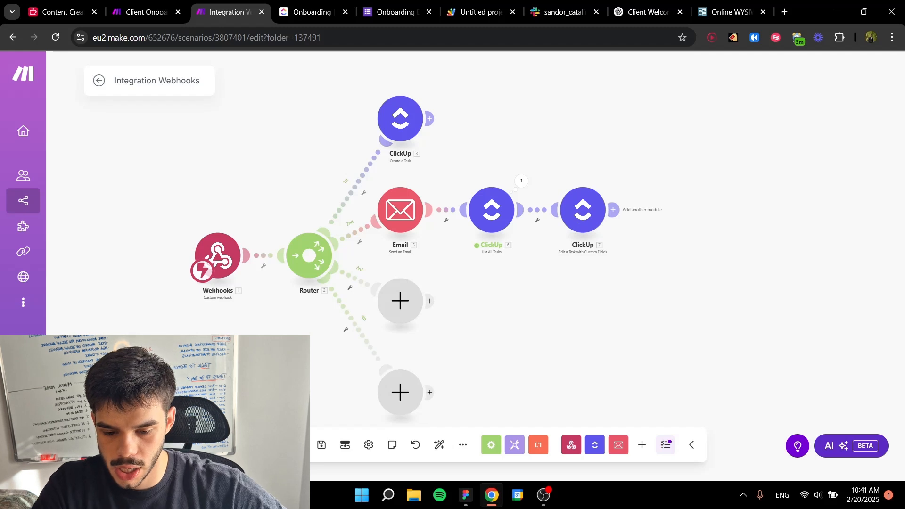
# Step: Save the scenario and add a Google Drive Create a Folder module to the router's third route
pyautogui.click(322, 445)
pyautogui.moveTo(550, 259)
pyautogui.mouseDown()
pyautogui.moveTo(543, 241)
pyautogui.moveTo(544, 249)
pyautogui.mouseUp()
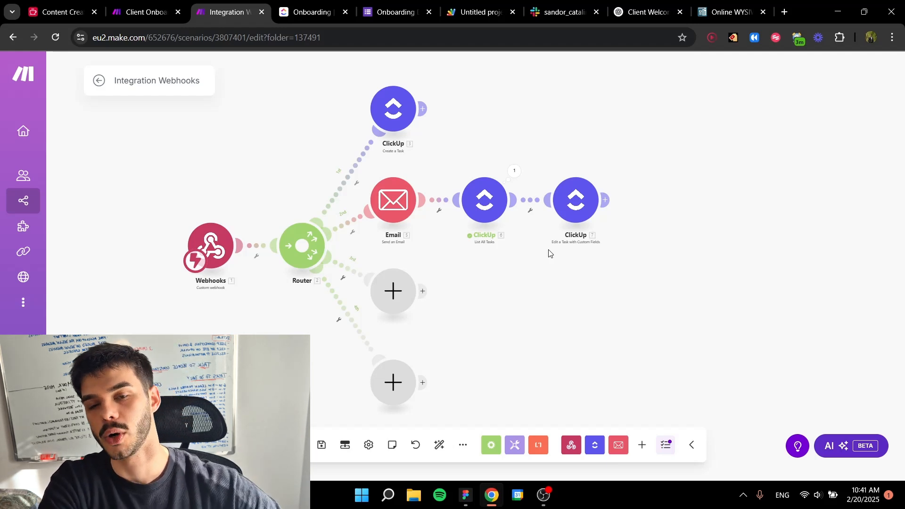
pyautogui.click(393, 290)
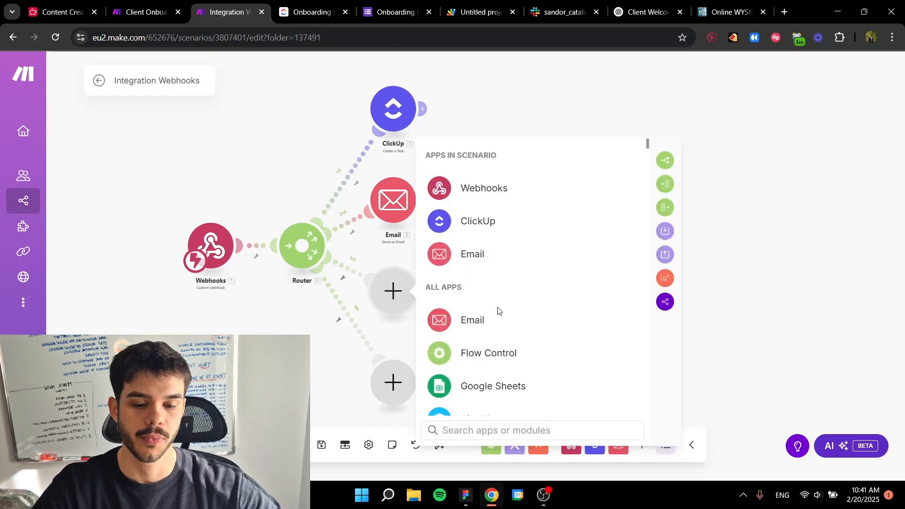
pyautogui.write('google drive')
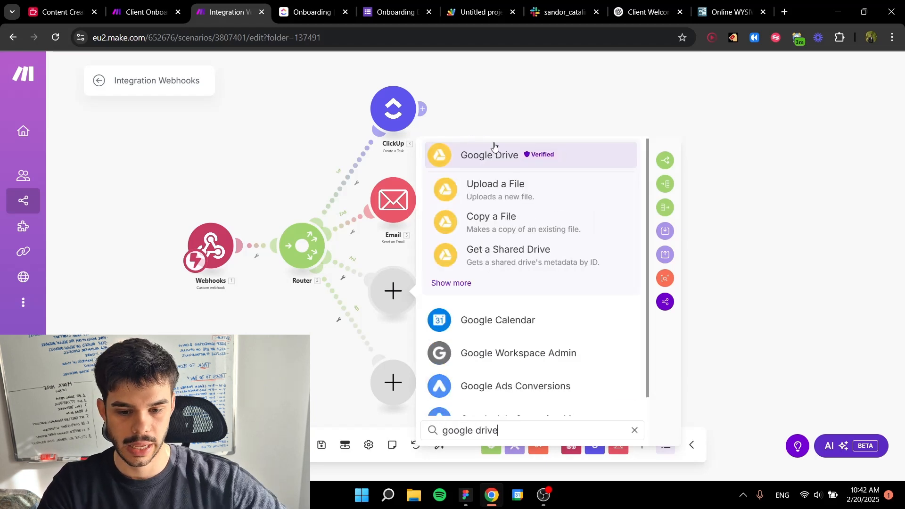
pyautogui.click(494, 158)
pyautogui.scroll(-1, 518, 260)
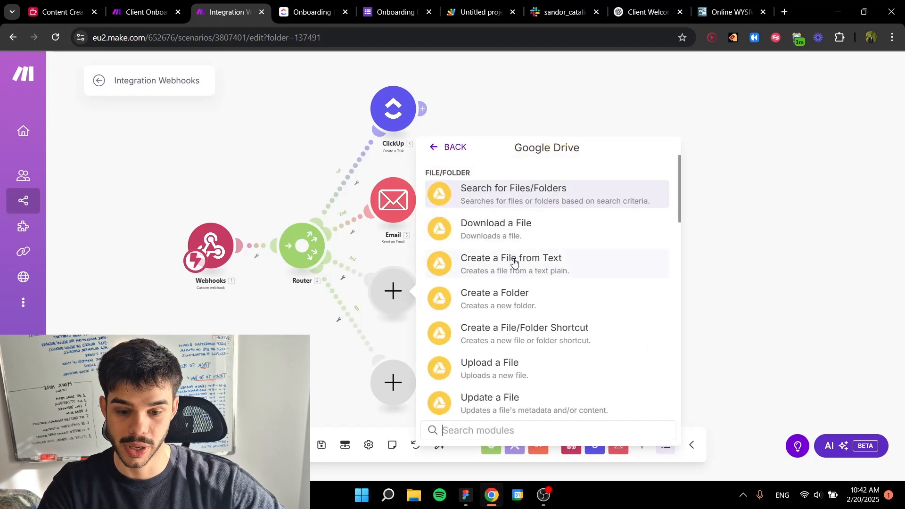
pyautogui.click(501, 293)
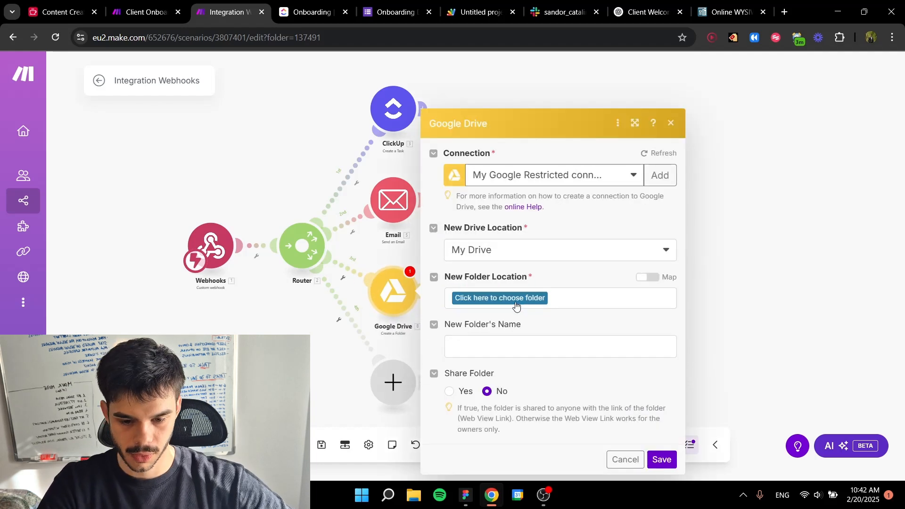
# Step: Set the new folder's location to Training Automations and name it Main Folder X followed by the webhook's Company Name
pyautogui.click(516, 300)
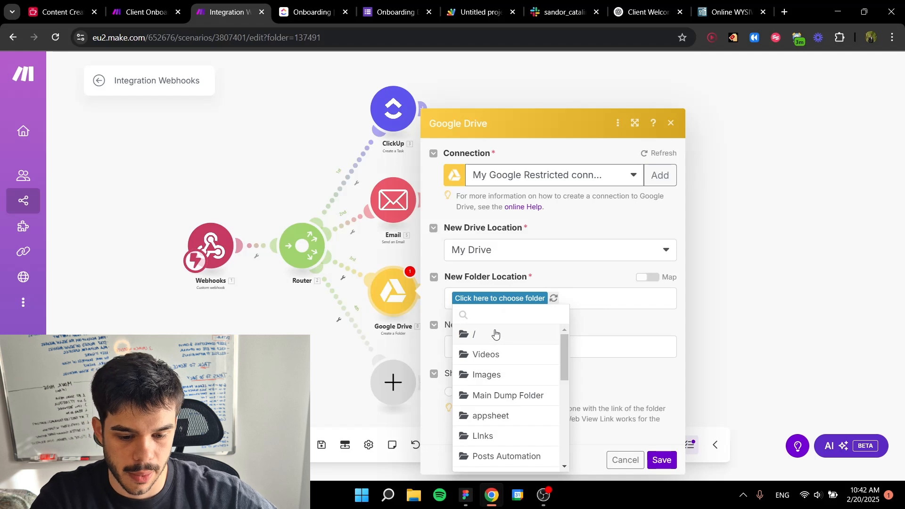
pyautogui.scroll(-1, 493, 334)
pyautogui.scroll(-2, 500, 377)
pyautogui.scroll(1, 502, 373)
pyautogui.click(503, 379)
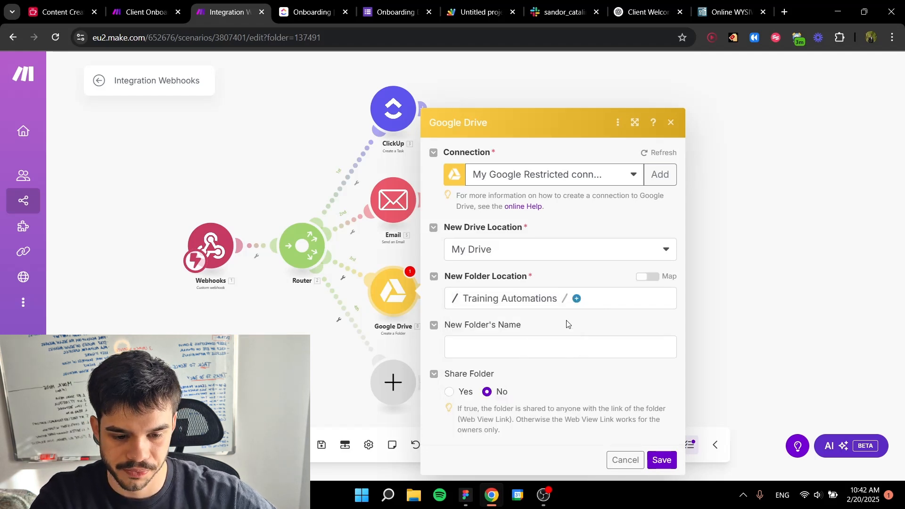
pyautogui.click(519, 343)
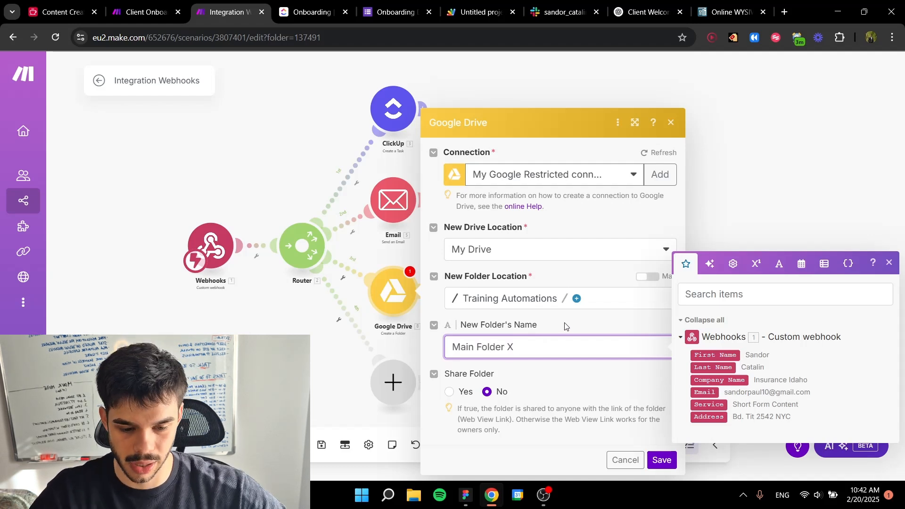
pyautogui.click(720, 380)
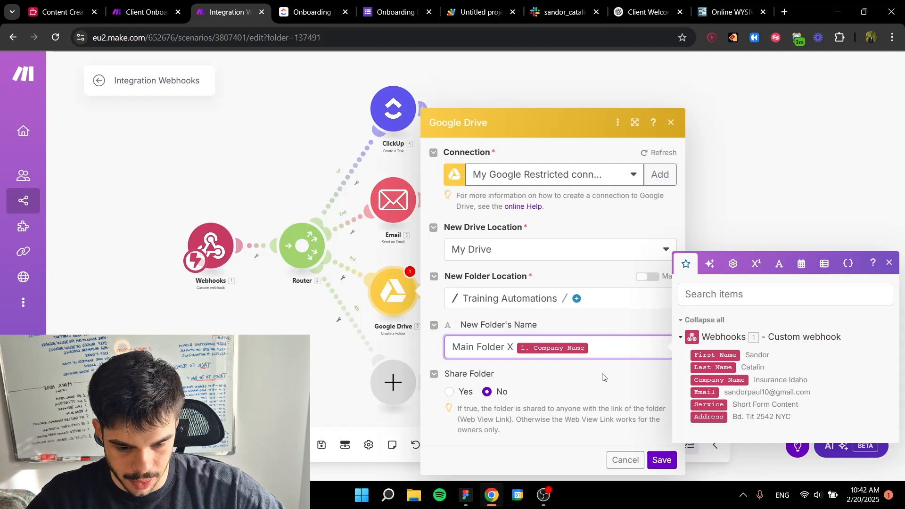
pyautogui.click(602, 377)
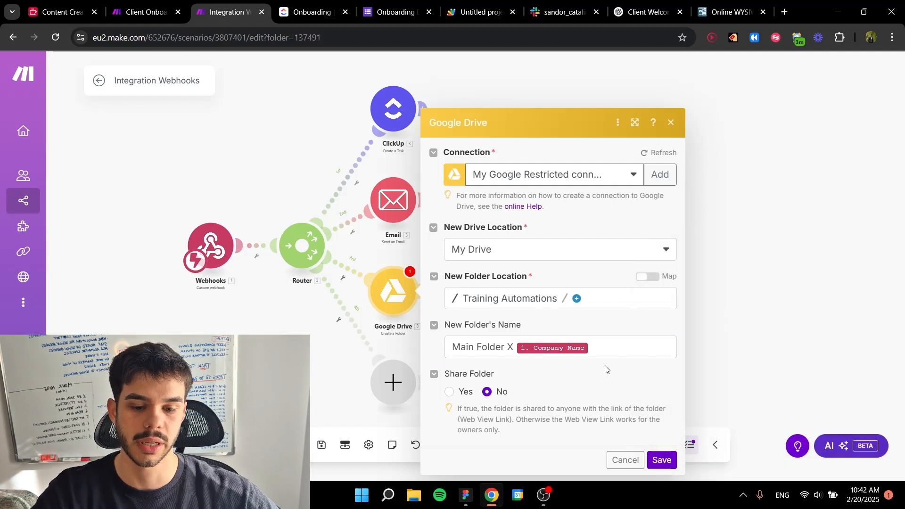
# Step: Share the folder with role Owner and type User, using the webhook's Email as the user's email, and save the module
pyautogui.click(449, 392)
pyautogui.scroll(-2, 535, 387)
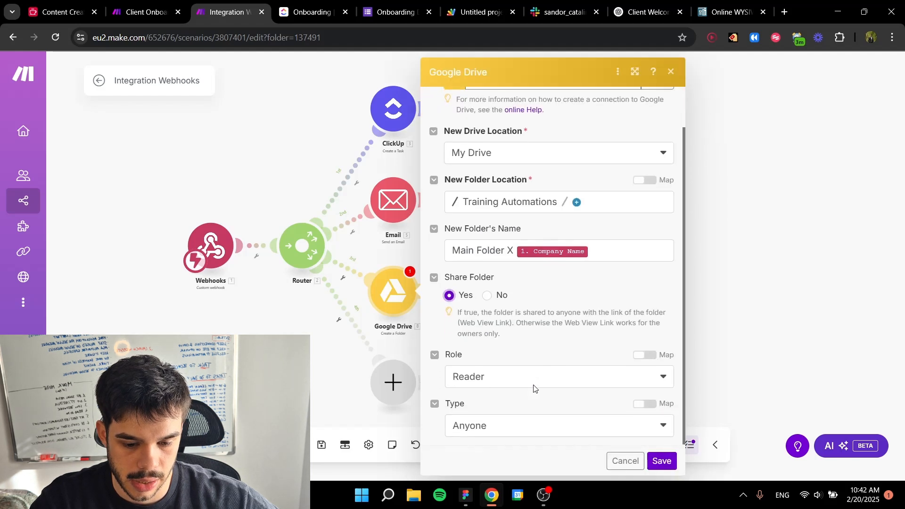
pyautogui.click(489, 378)
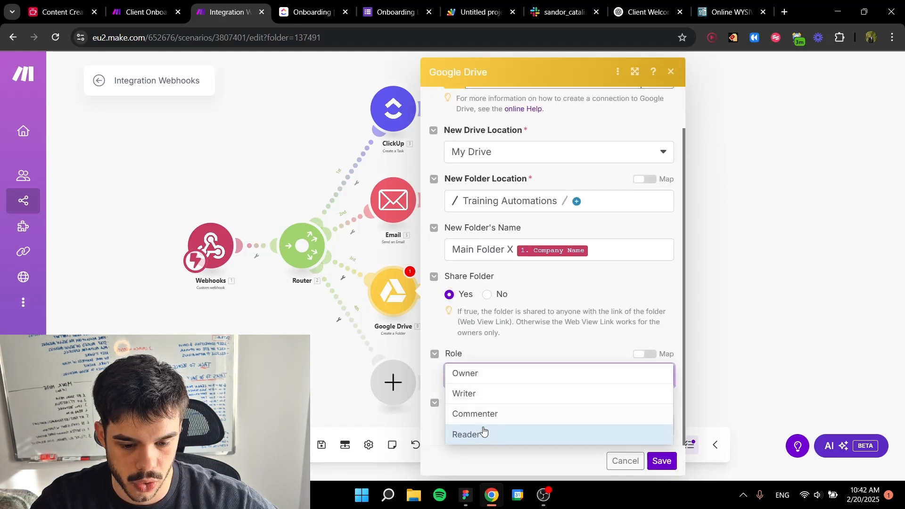
pyautogui.click(487, 377)
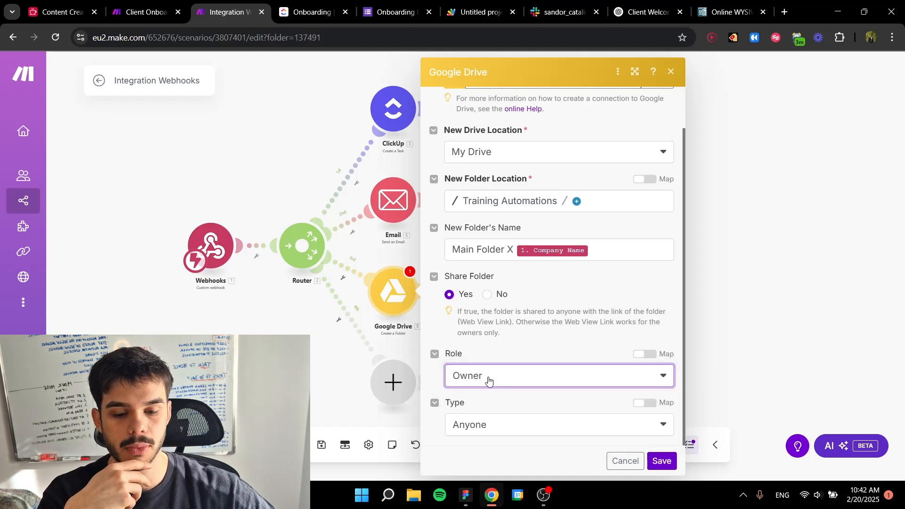
pyautogui.click(501, 427)
pyautogui.click(486, 421)
pyautogui.scroll(-1, 505, 386)
pyautogui.click(507, 415)
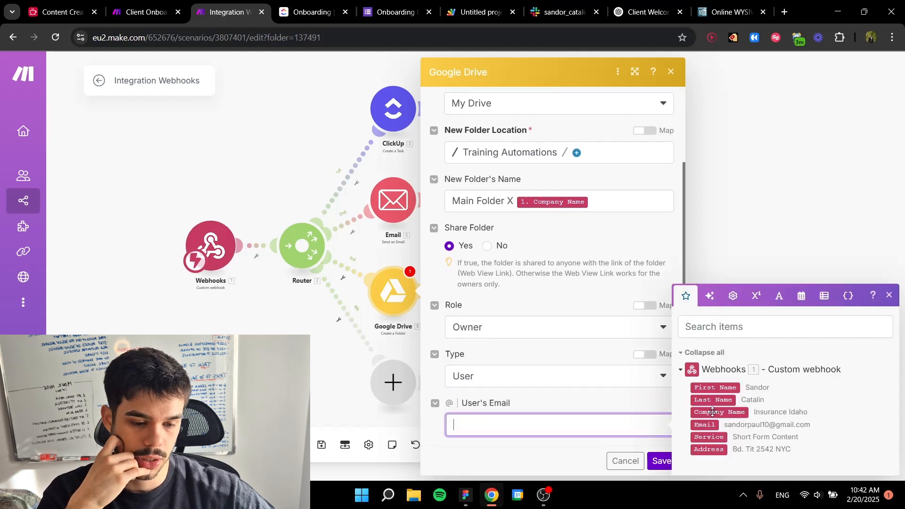
pyautogui.click(705, 425)
pyautogui.click(510, 386)
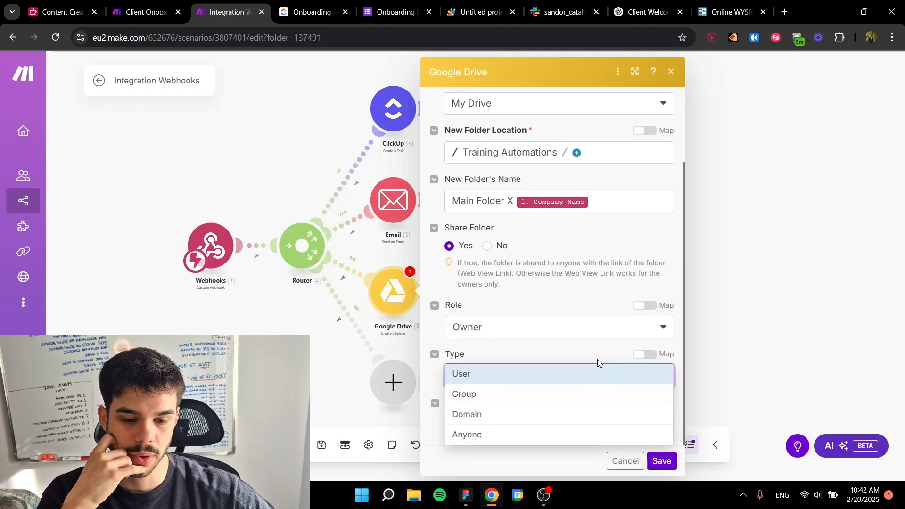
pyautogui.click(557, 367)
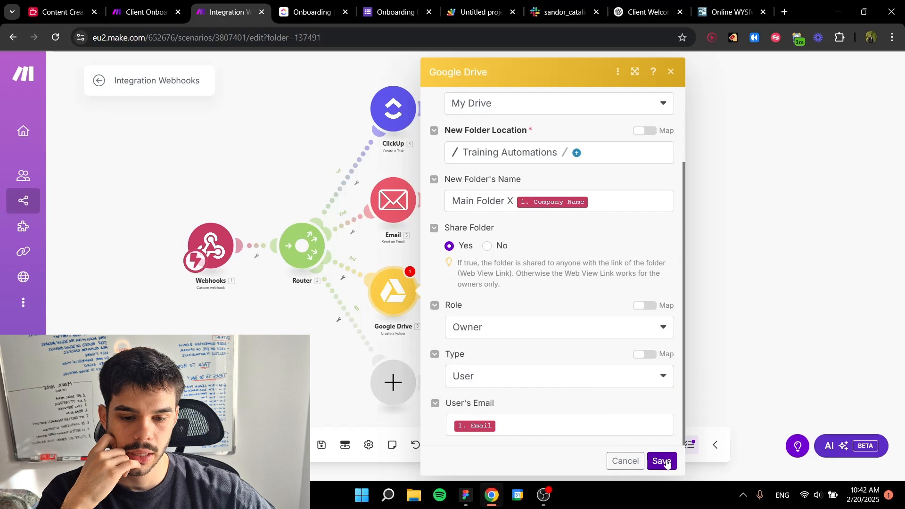
pyautogui.click(663, 461)
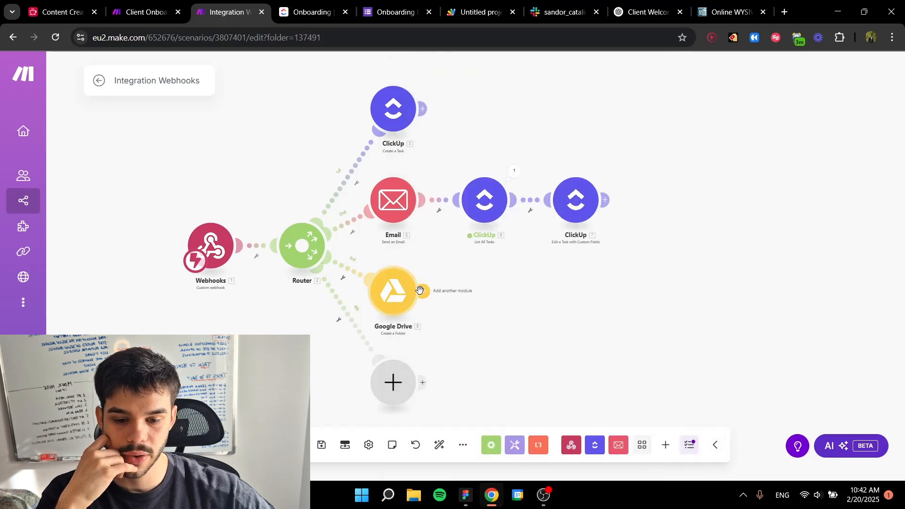
# Step: Add a second Google Drive Create a Folder module after the first one on the third route
pyautogui.moveTo(424, 295)
pyautogui.click(484, 290)
pyautogui.click(568, 284)
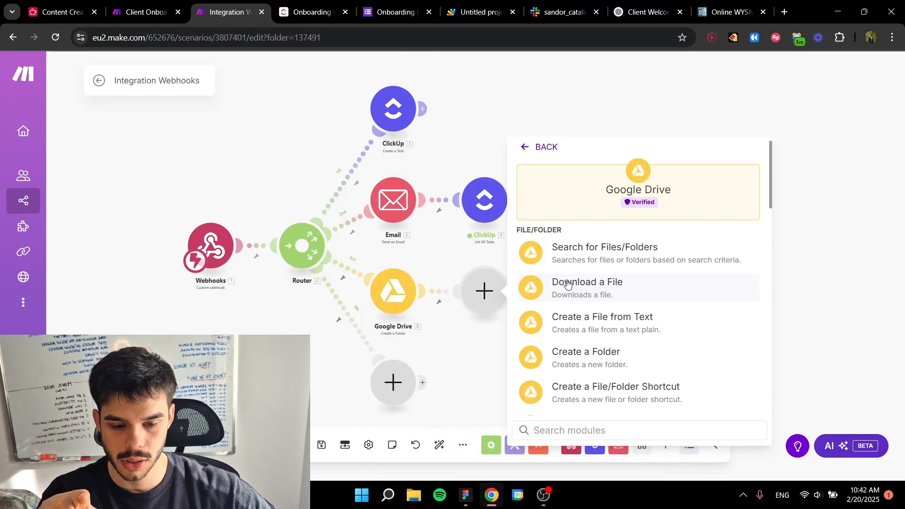
pyautogui.scroll(-1, 569, 285)
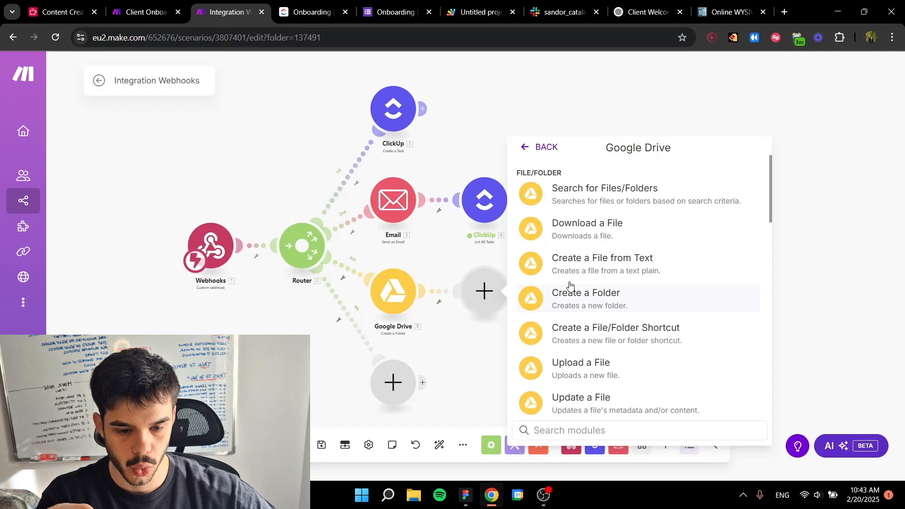
pyautogui.scroll(-1, 584, 281)
pyautogui.scroll(1, 586, 282)
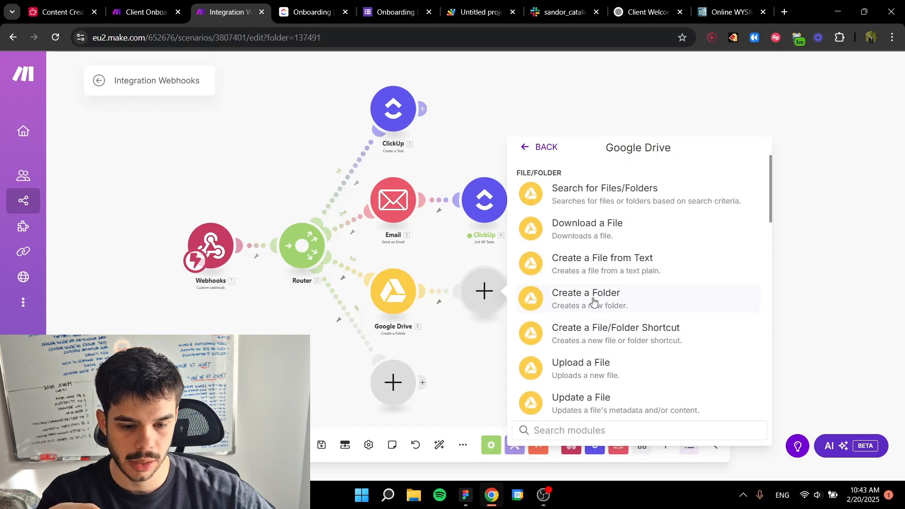
pyautogui.click(593, 300)
# Step: Switch to the Client Onboarding Process scenario and inspect the Main Folder module's input and output from its last run
pyautogui.click(144, 12)
pyautogui.click(376, 271)
pyautogui.scroll(4, 366, 243)
pyautogui.moveTo(412, 211); pyautogui.dragTo(464, 194)
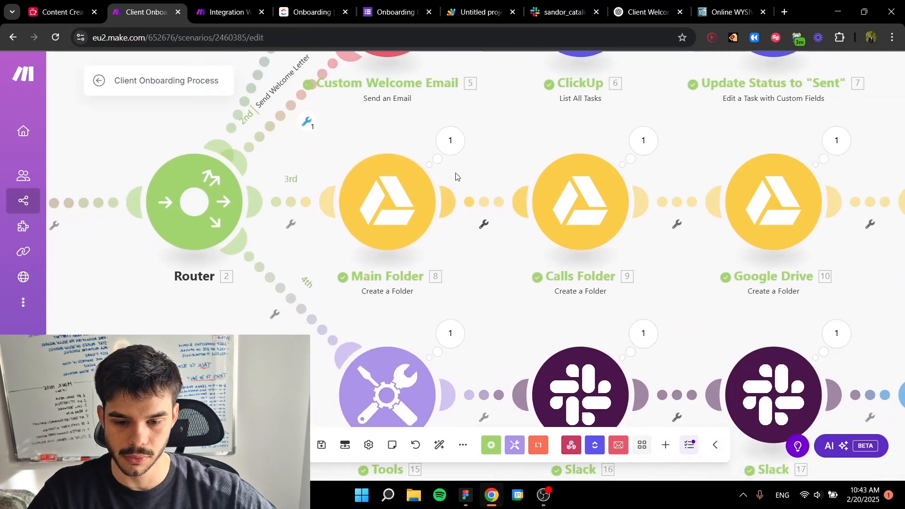
pyautogui.click(452, 141)
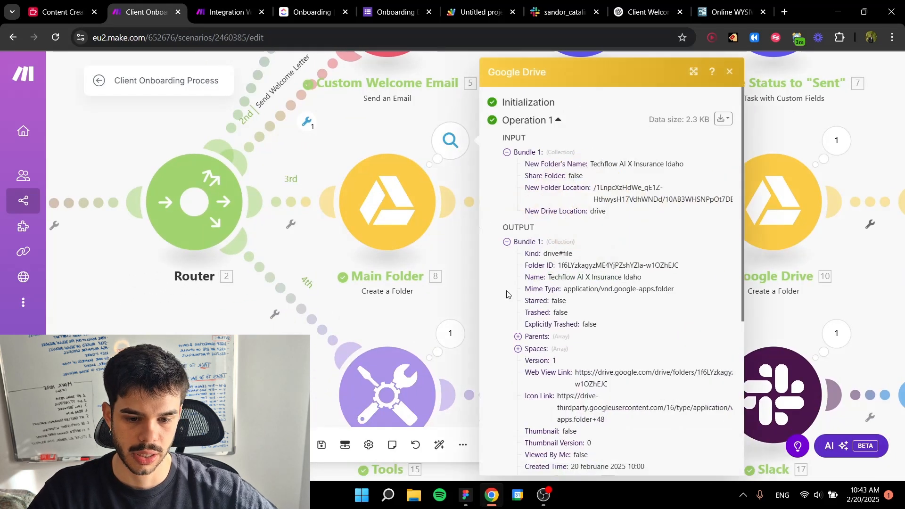
pyautogui.moveTo(590, 167); pyautogui.dragTo(628, 165)
pyautogui.click(671, 177)
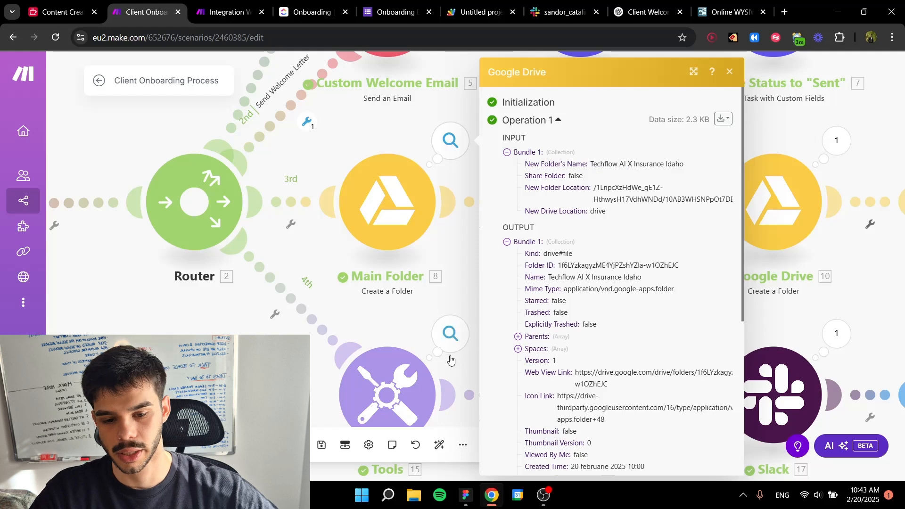
# Step: Examine how the Calls Folder module maps its New Folder Location, and compare the Main Folder module's location, name and sharing settings
pyautogui.click(450, 334)
pyautogui.click(597, 205)
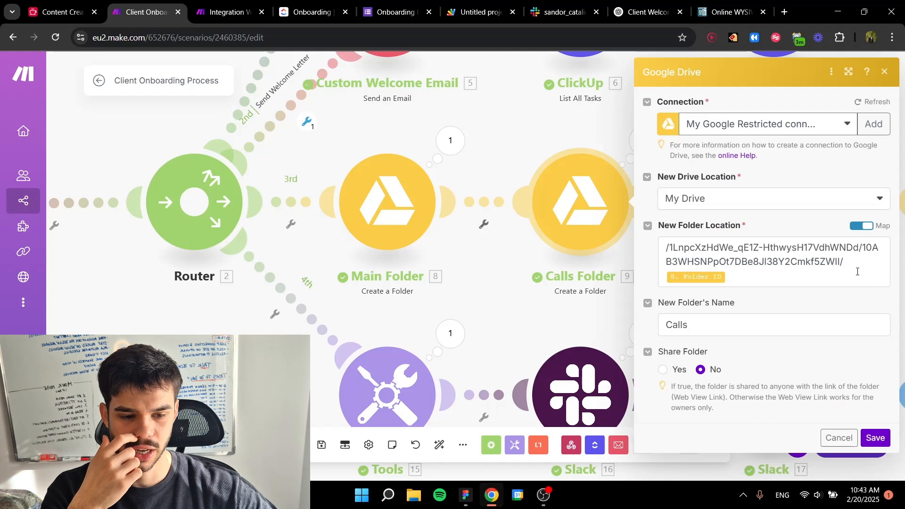
pyautogui.moveTo(855, 266); pyautogui.dragTo(665, 246)
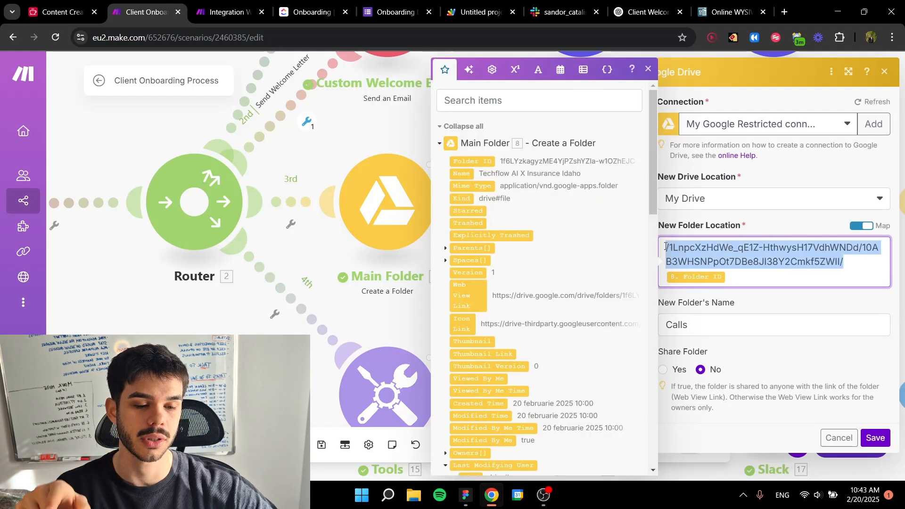
pyautogui.click(754, 276)
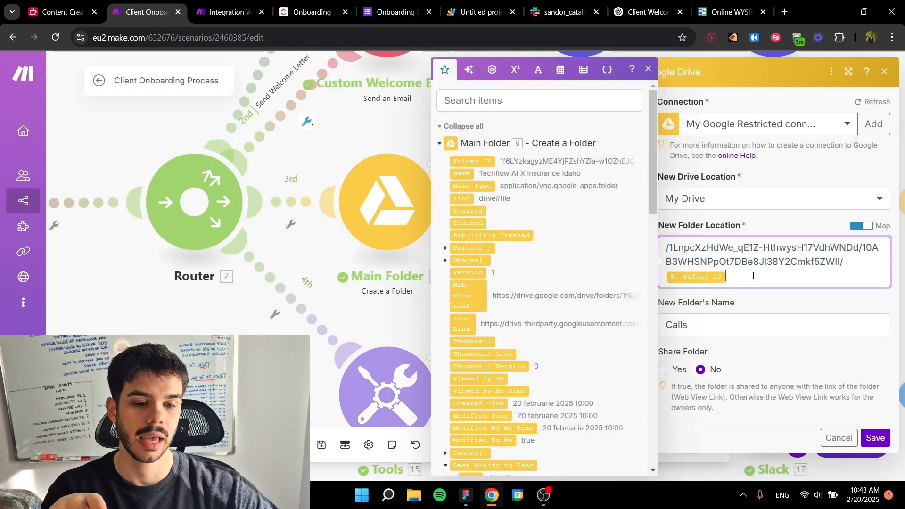
pyautogui.click(767, 302)
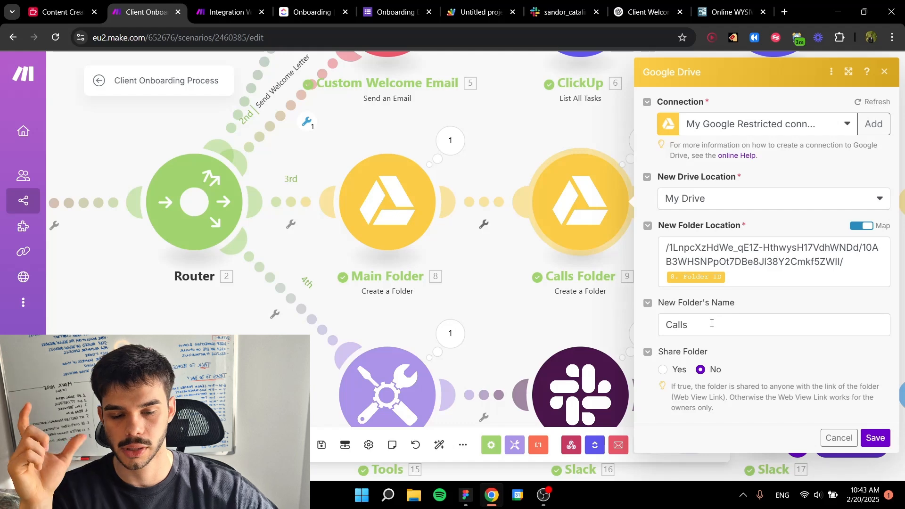
pyautogui.click(417, 225)
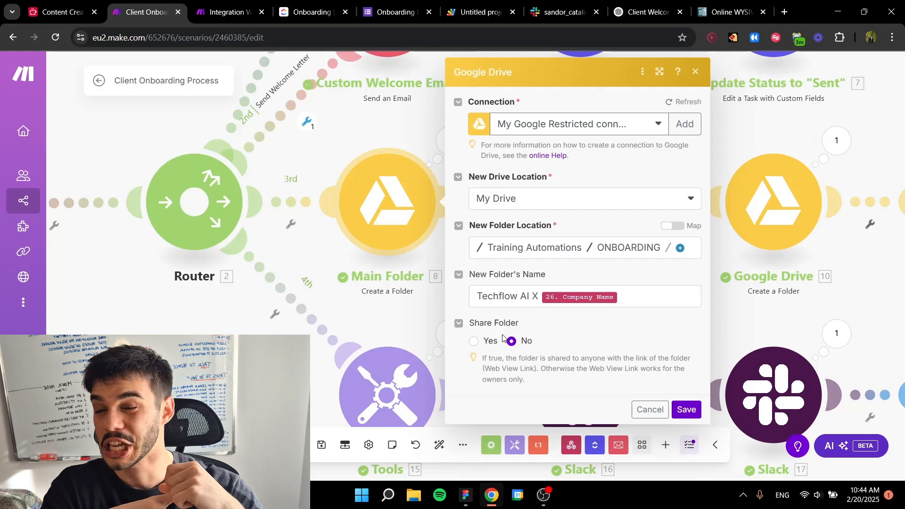
# Step: Return to the Integration Webhooks scenario, set Share Folder to No in the first Google Drive module, and save it
pyautogui.hotkey('ctrl', 'Tab')
pyautogui.click(406, 296)
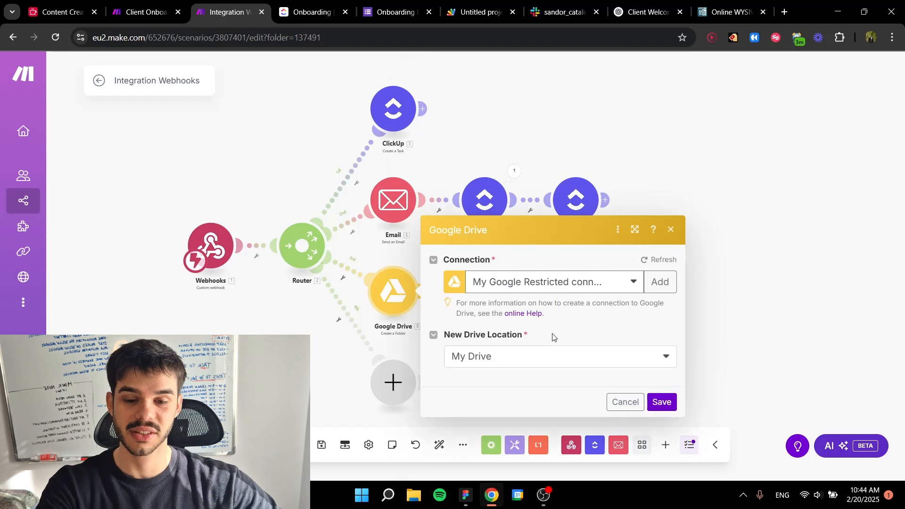
pyautogui.scroll(-3, 554, 338)
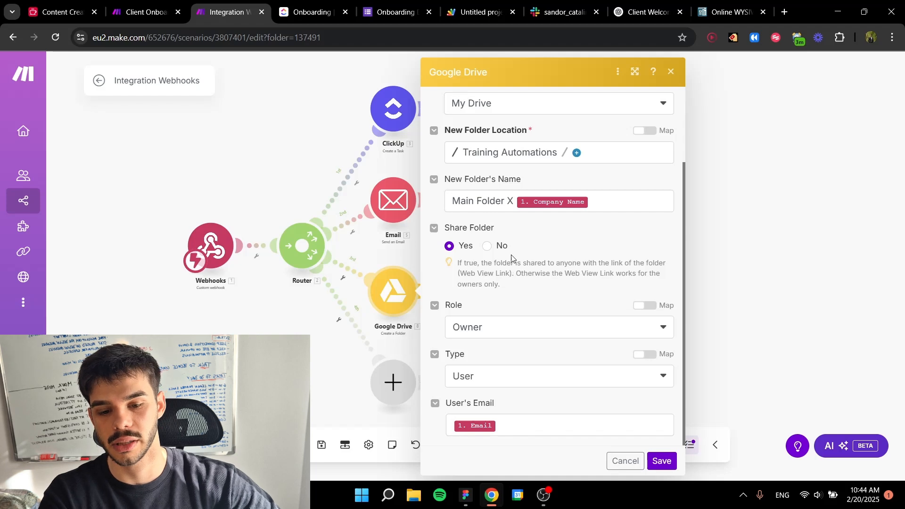
pyautogui.click(486, 246)
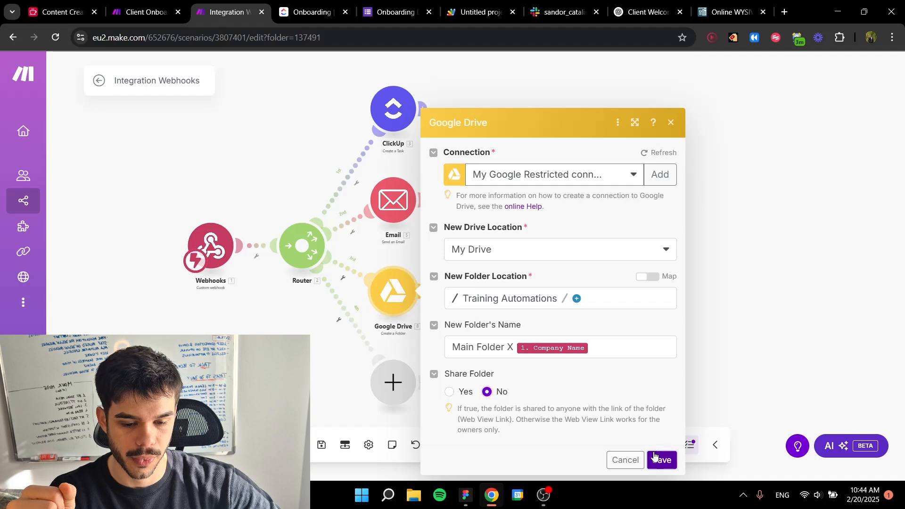
pyautogui.click(658, 459)
# Step: Open the second Google Drive module on the third route and choose the Training Automations folder as its New Folder Location
pyautogui.click(486, 292)
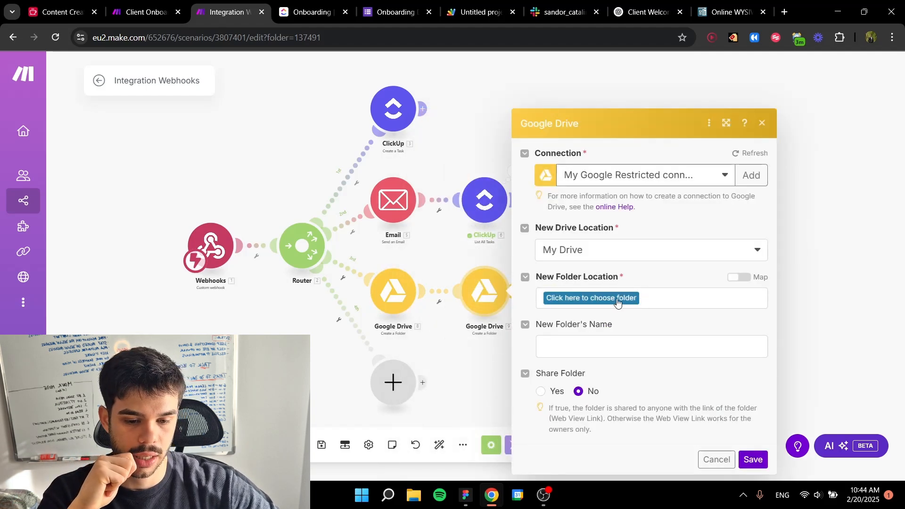
pyautogui.click(740, 277)
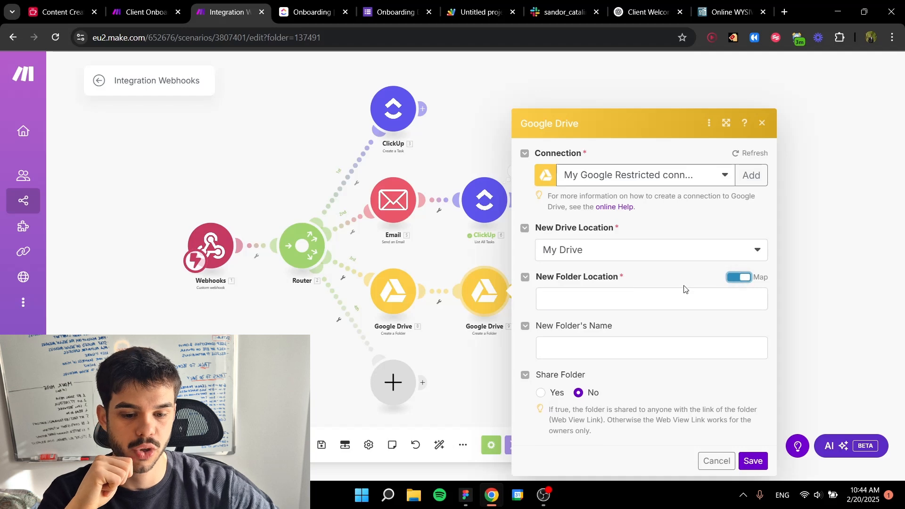
pyautogui.click(675, 293)
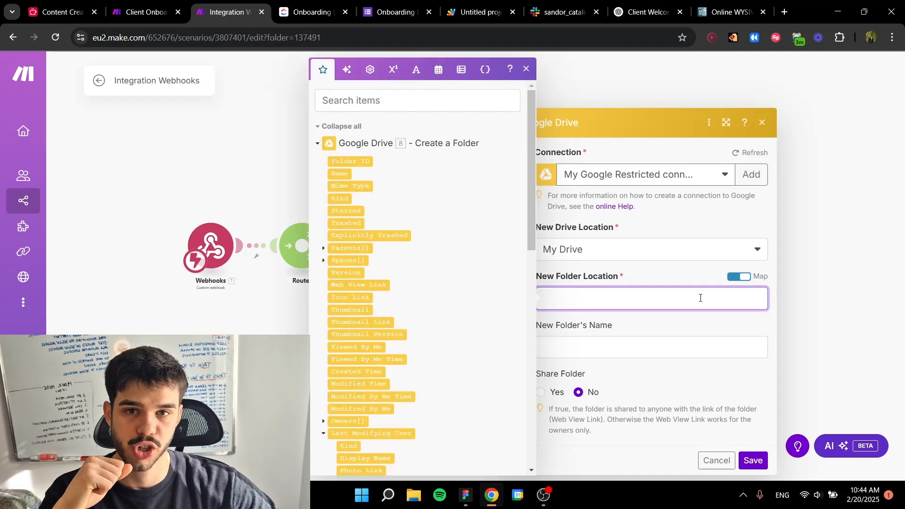
pyautogui.click(736, 278)
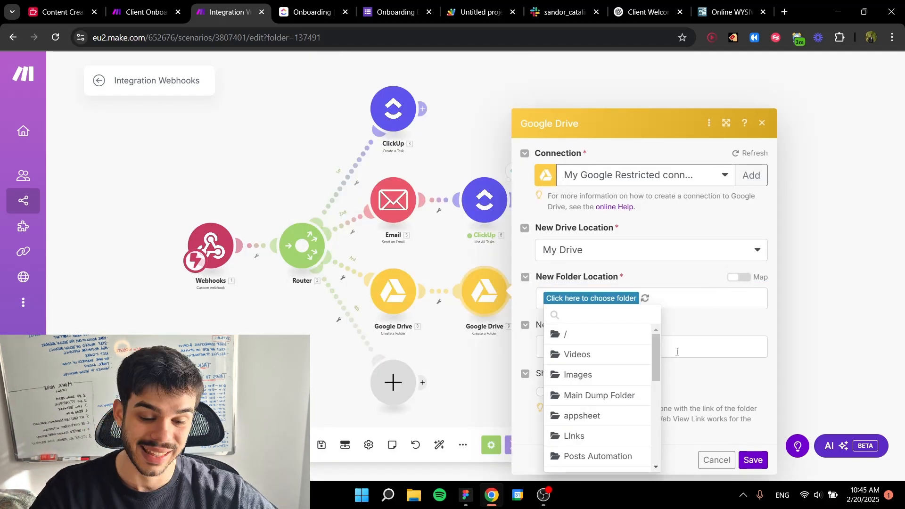
pyautogui.scroll(-1, 561, 370)
pyautogui.scroll(-1, 597, 391)
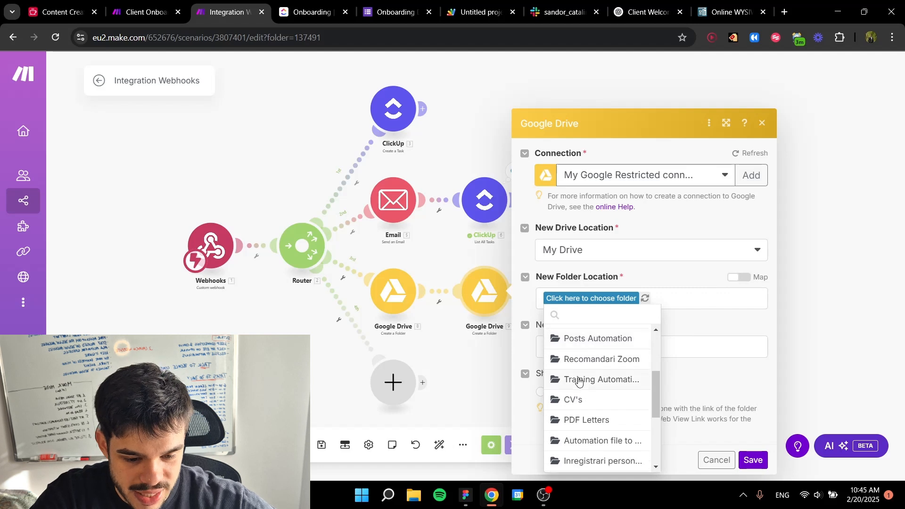
pyautogui.click(579, 377)
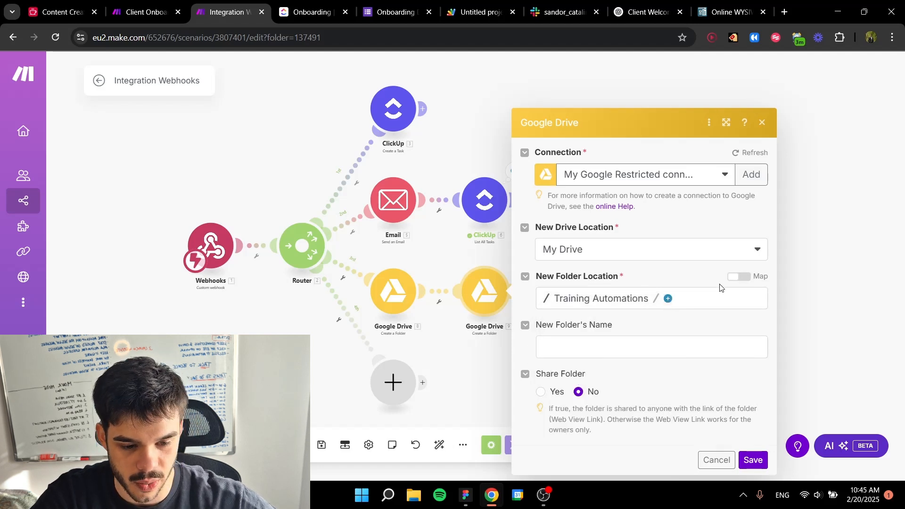
# Step: Switch the New Folder Location to mapping and append the first Google Drive module's Folder ID to the path
pyautogui.click(738, 277)
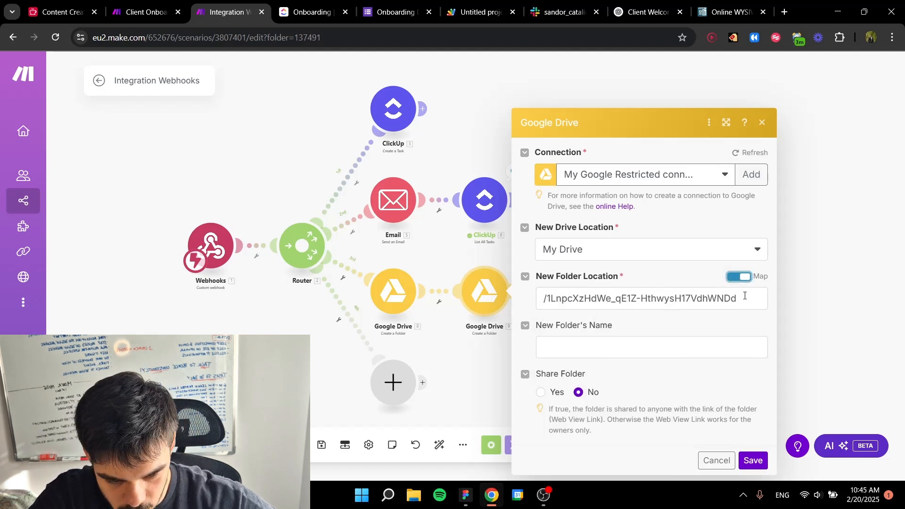
pyautogui.click(739, 294)
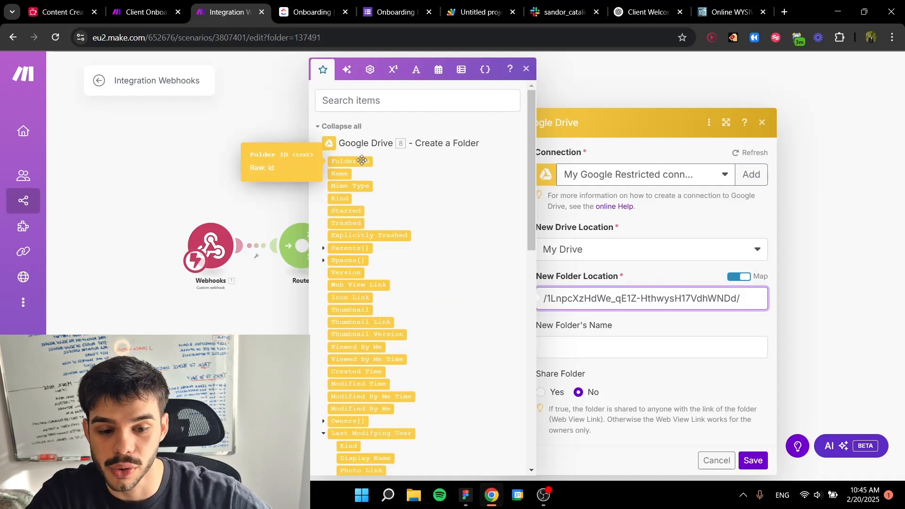
pyautogui.click(362, 160)
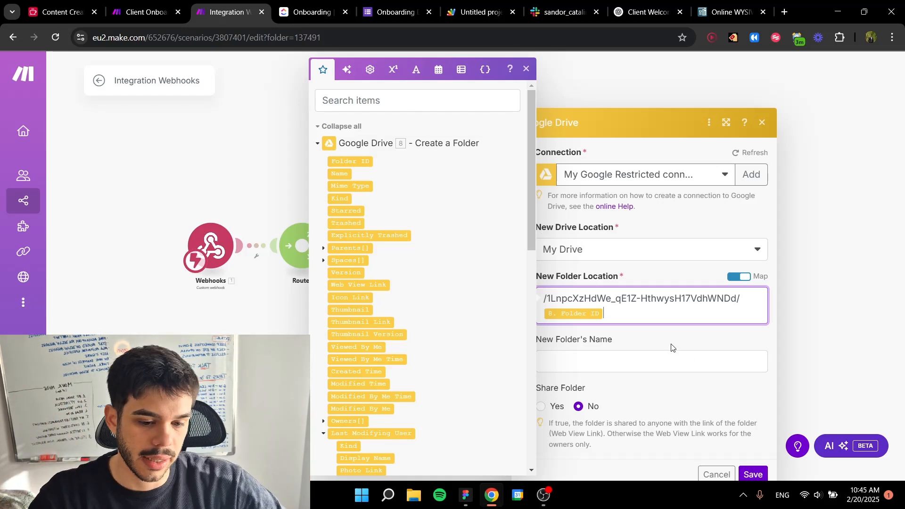
pyautogui.click(660, 325)
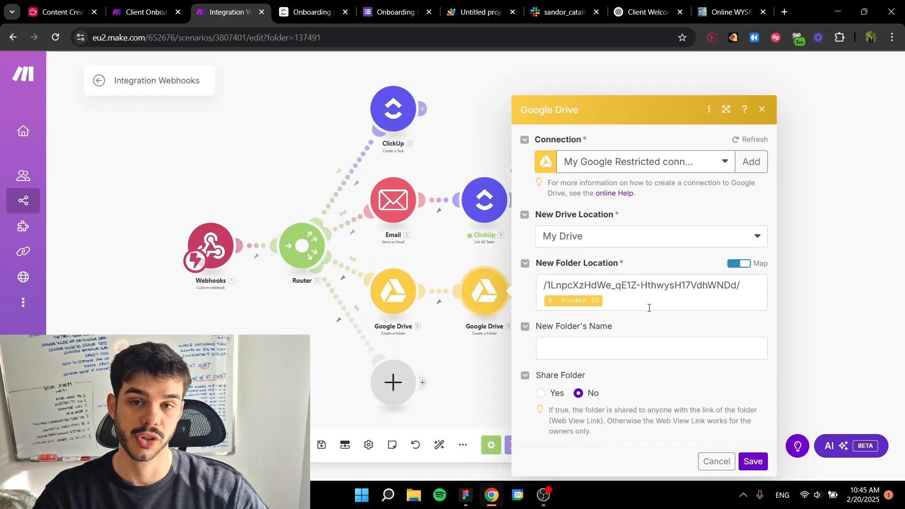
# Step: Name the new folder Calls and save the second Google Drive module's settings
pyautogui.click(607, 348)
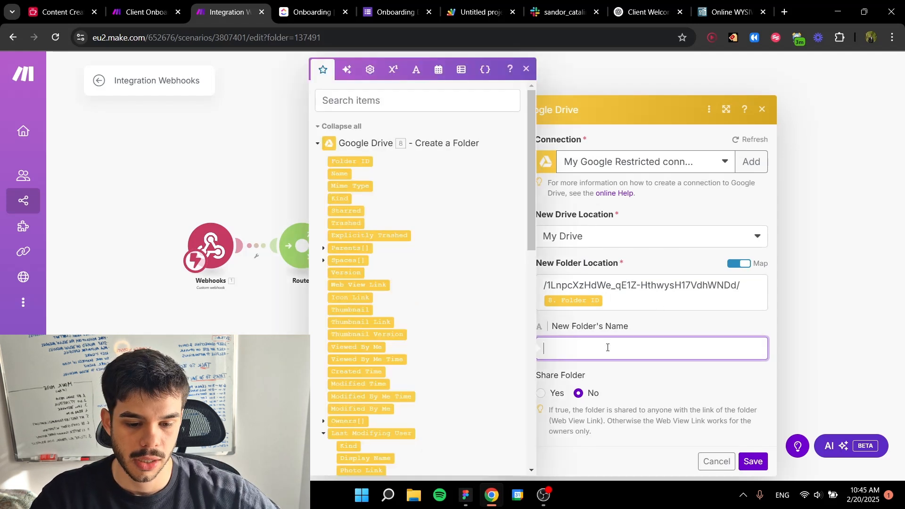
pyautogui.click(654, 335)
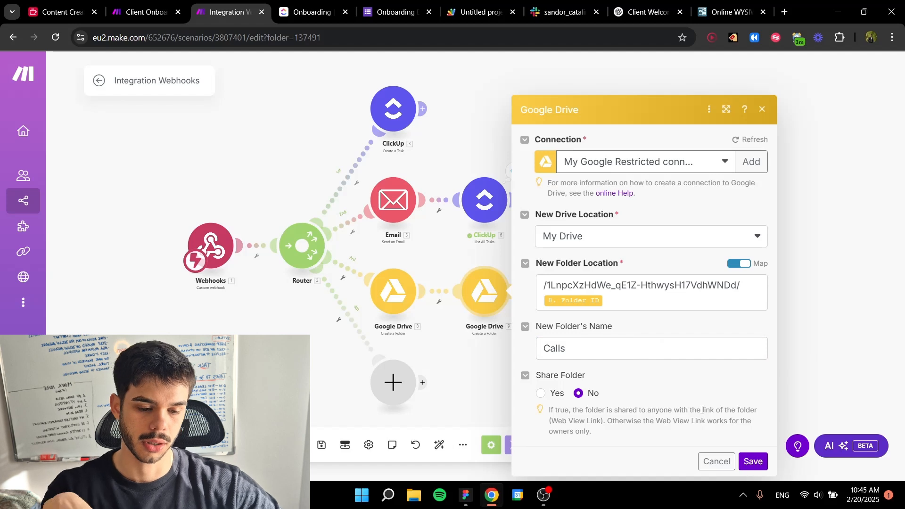
pyautogui.click(754, 462)
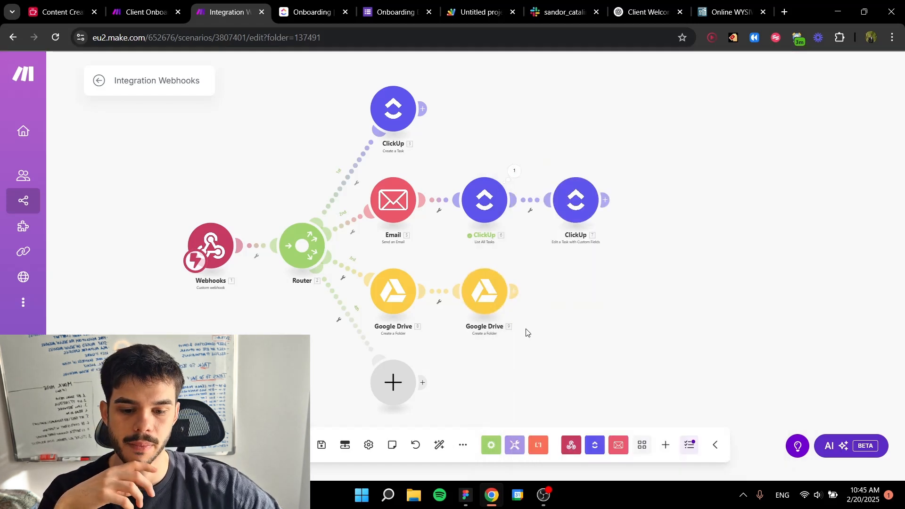
# Step: Duplicate the Calls folder module and connect the copy at the end of the third route
pyautogui.hotkey('ctrl', 'c')
pyautogui.moveTo(555, 324); pyautogui.dragTo(636, 333)
pyautogui.hotkey('ctrl', 'v')
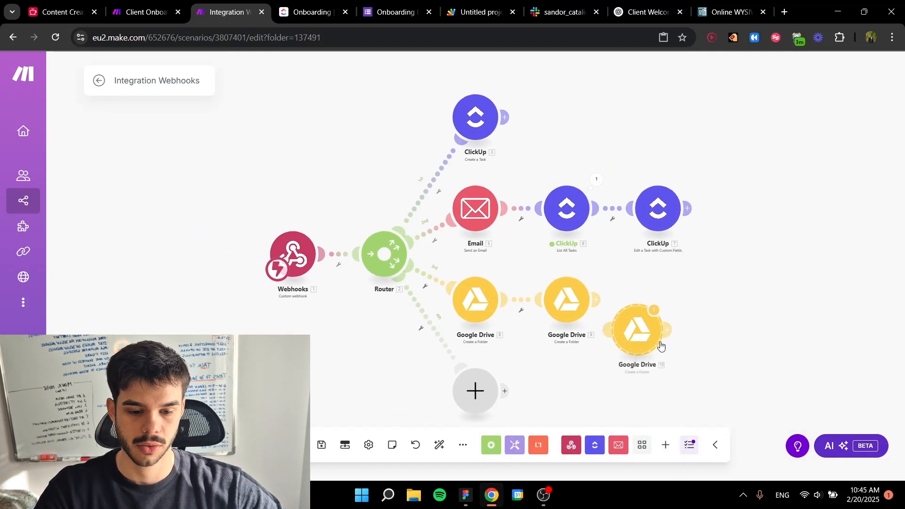
pyautogui.click(582, 272)
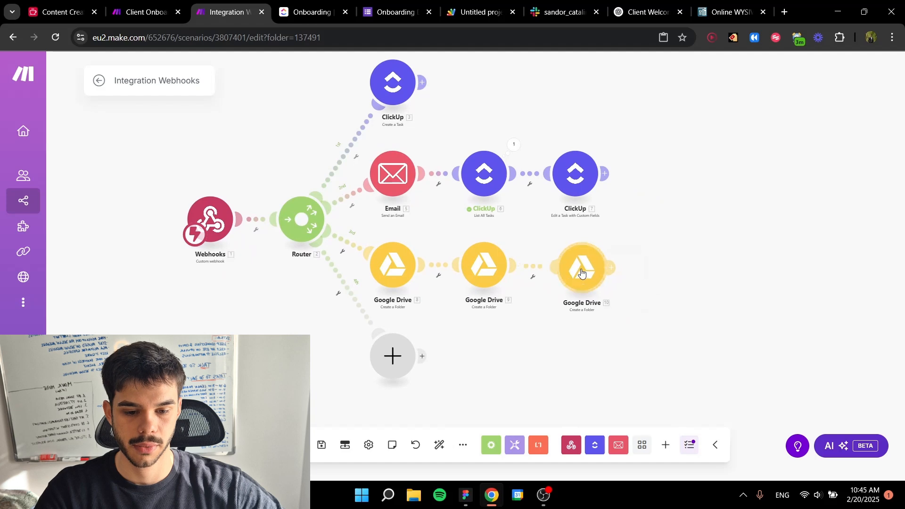
# Step: Set the New Folder's Name in the duplicated Google Drive module to Documents and save it
pyautogui.click(582, 273)
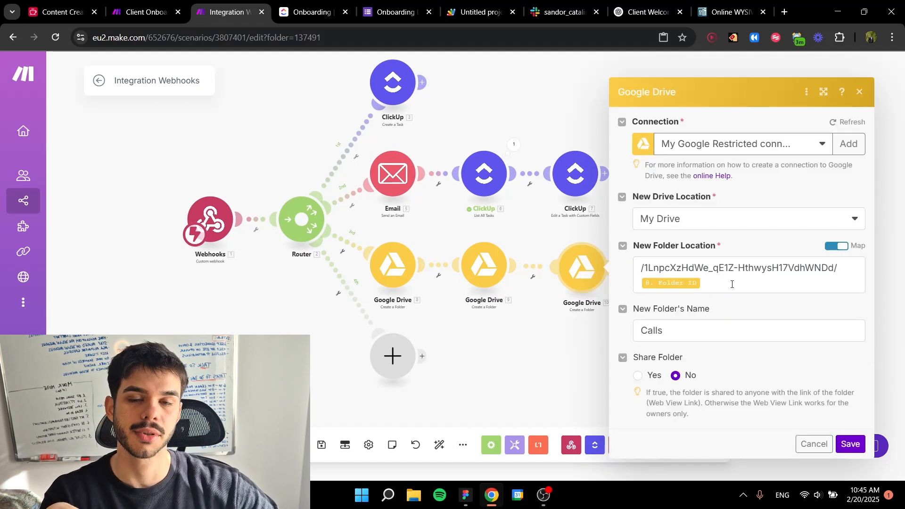
pyautogui.doubleClick(698, 334)
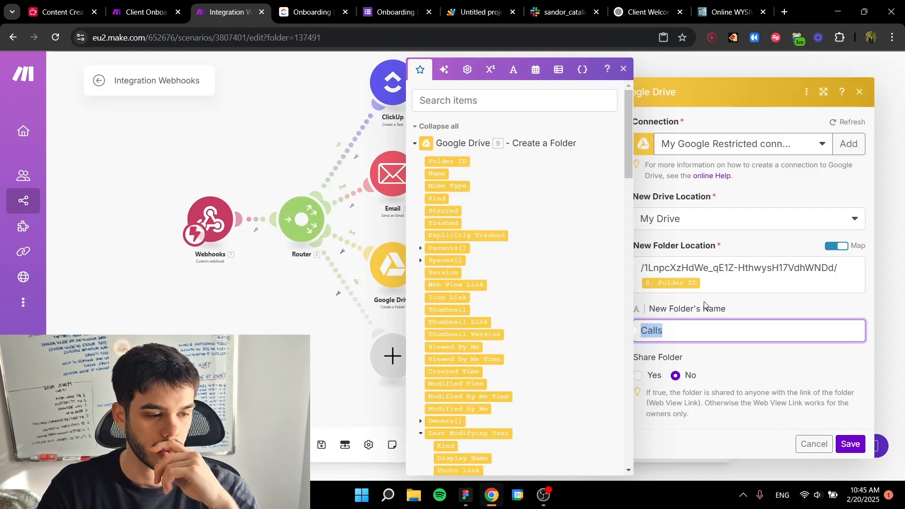
pyautogui.write('Documents')
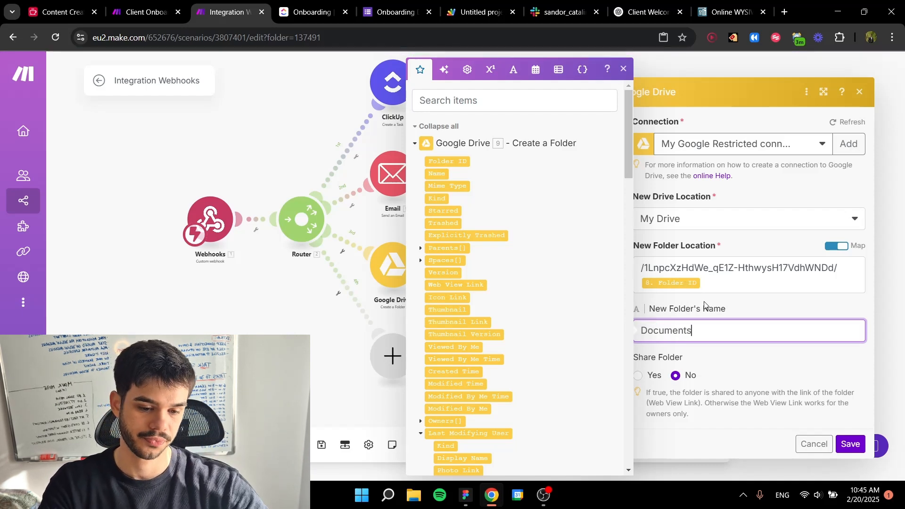
pyautogui.press('Return')
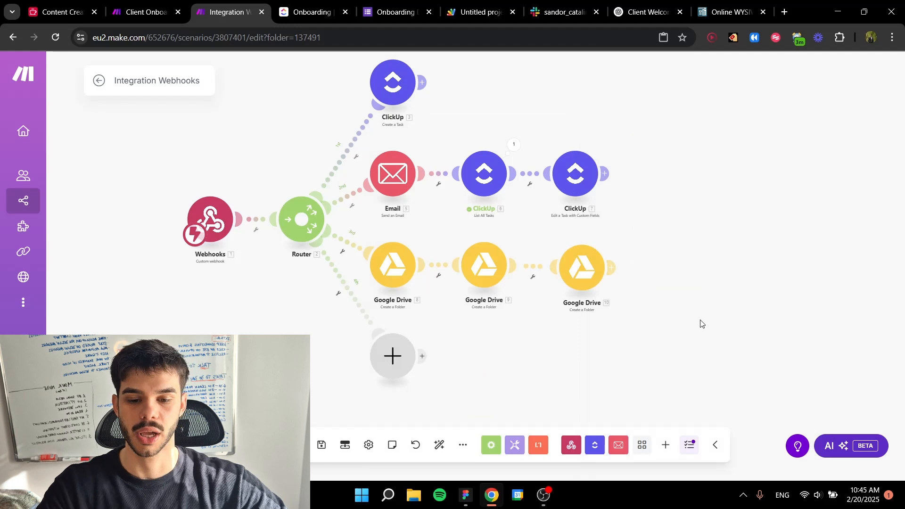
# Step: Auto-align the modules on the canvas and save the scenario
pyautogui.click(439, 445)
pyautogui.moveTo(648, 351); pyautogui.dragTo(550, 317)
pyautogui.scroll(-3, 590, 314)
pyautogui.scroll(4, 572, 300)
pyautogui.moveTo(638, 321); pyautogui.dragTo(573, 334)
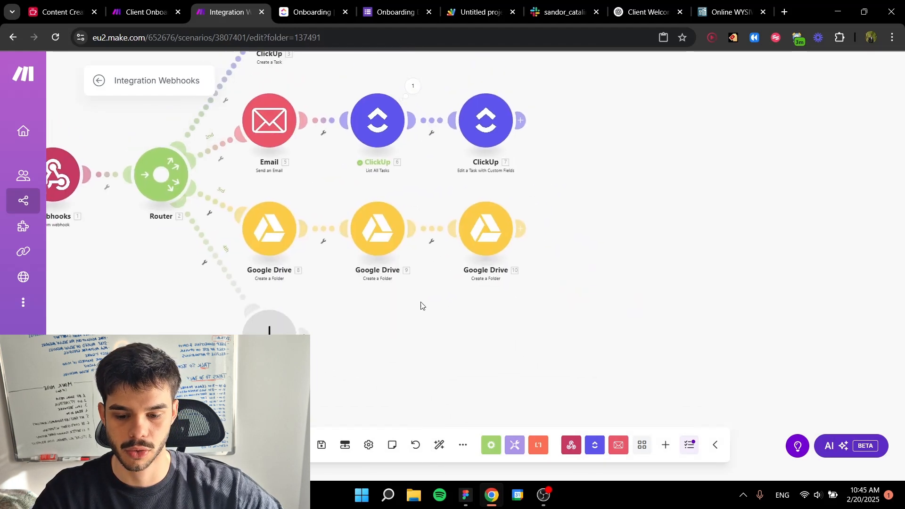
pyautogui.click(322, 445)
# Step: Check which modules follow the subfolders in the Client Onboarding Process scenario, and return to Integration Webhooks
pyautogui.click(135, 3)
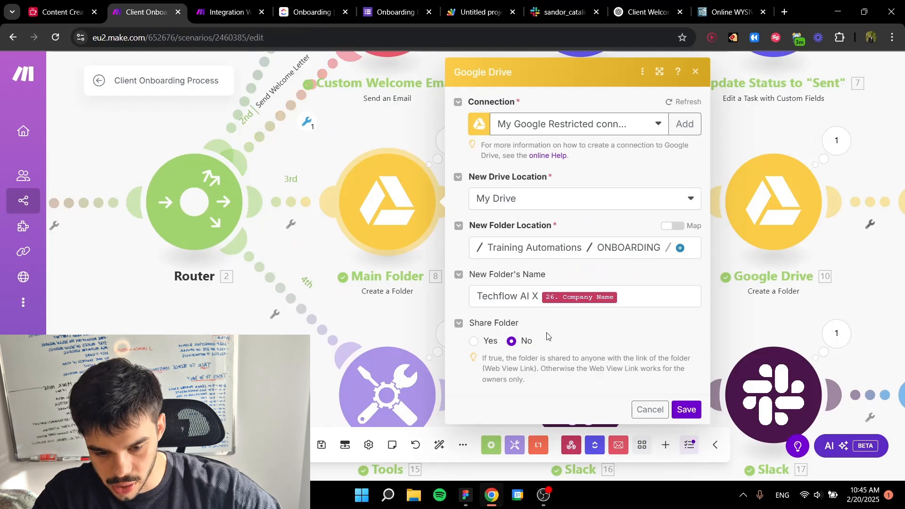
pyautogui.moveTo(768, 311); pyautogui.dragTo(435, 303)
pyautogui.scroll(-3, 670, 281)
pyautogui.moveTo(705, 281); pyautogui.dragTo(458, 243)
pyautogui.click(222, 11)
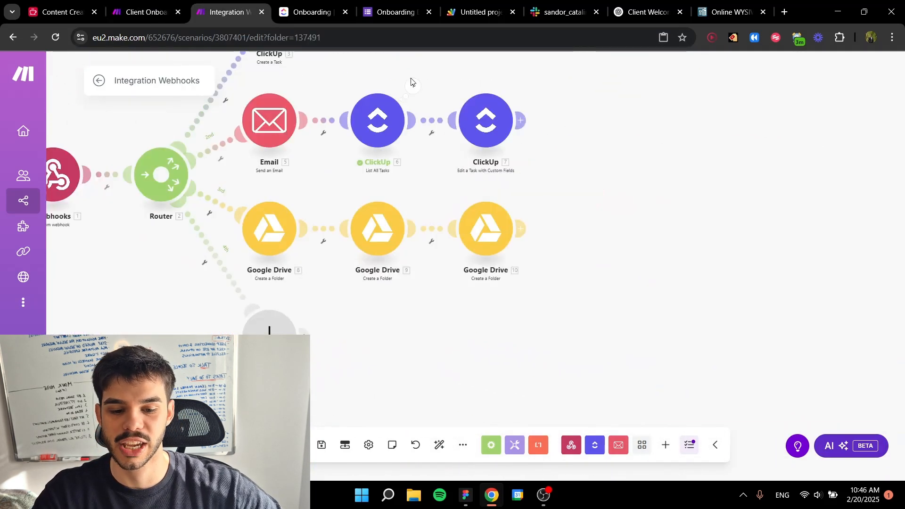
# Step: Add a Google Drive Get a Share Link module after the Documents folder module on the third route
pyautogui.click(524, 228)
pyautogui.click(731, 224)
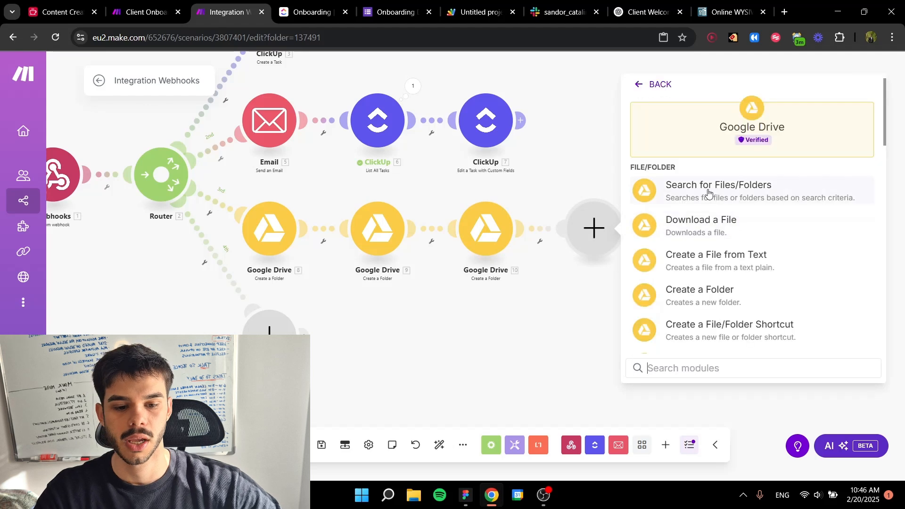
pyautogui.scroll(-5, 716, 245)
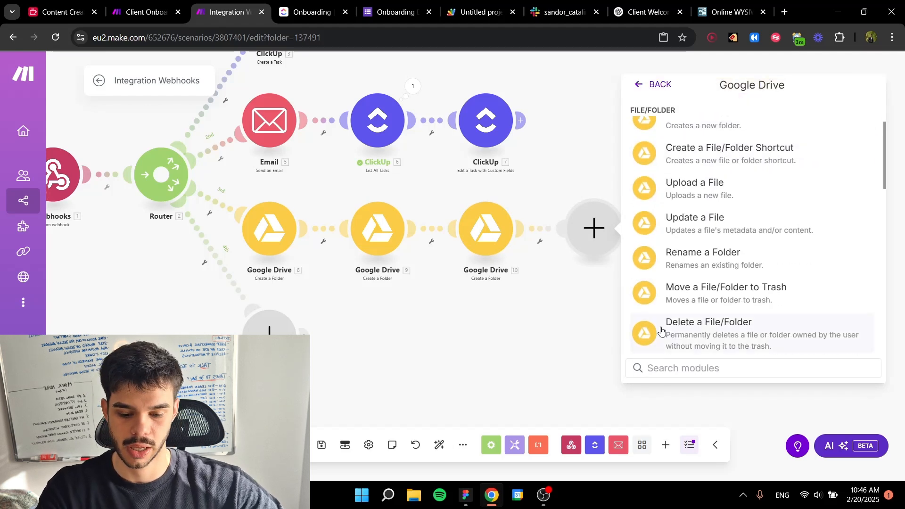
pyautogui.write('get')
pyautogui.click(707, 193)
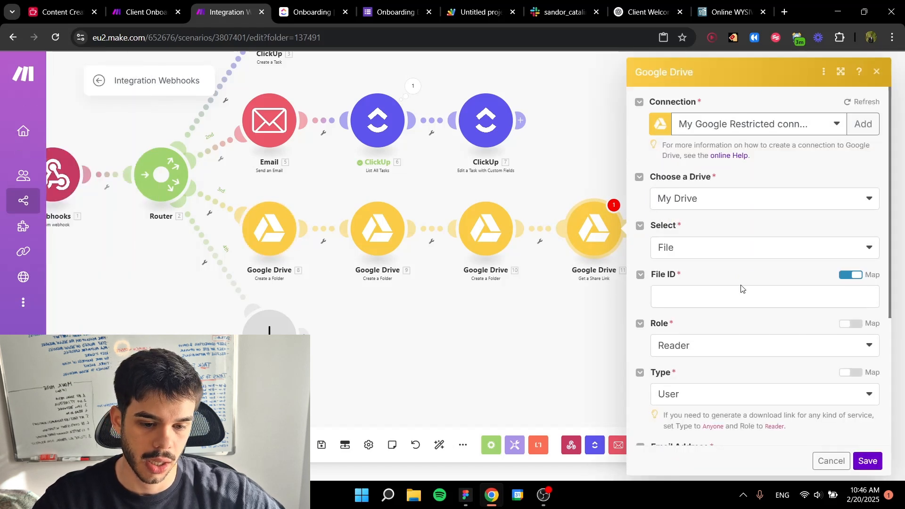
# Step: Set the share link module's Select option to Folder and map its Folder ID to the main folder module's Folder ID
pyautogui.click(737, 298)
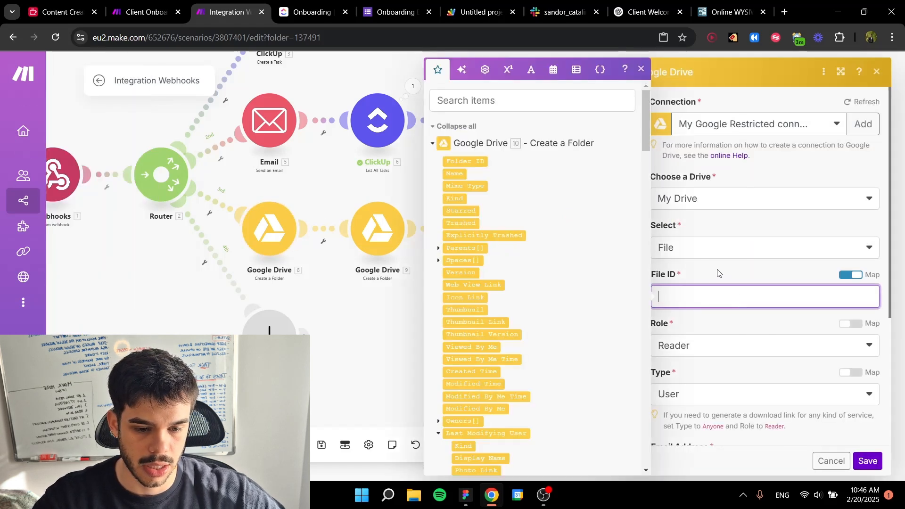
pyautogui.click(702, 249)
pyautogui.click(717, 287)
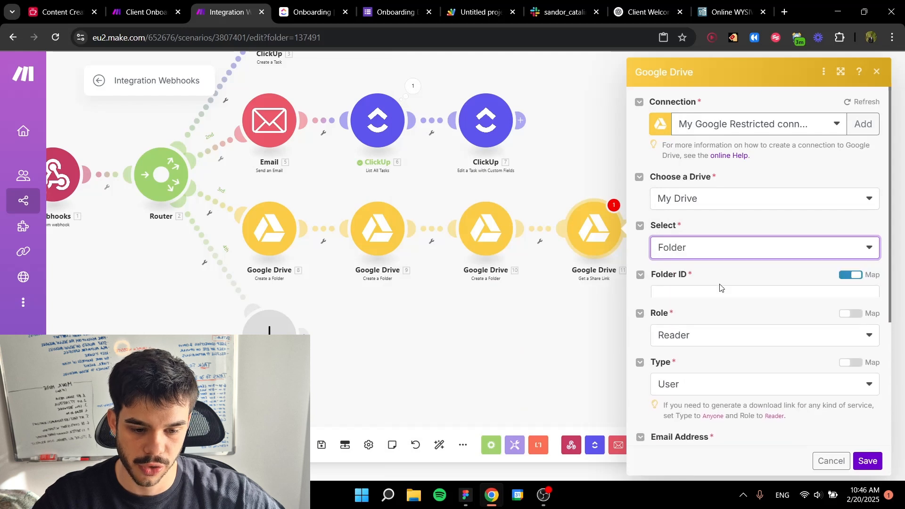
pyautogui.click(718, 293)
pyautogui.scroll(-2, 482, 181)
pyautogui.scroll(3, 531, 127)
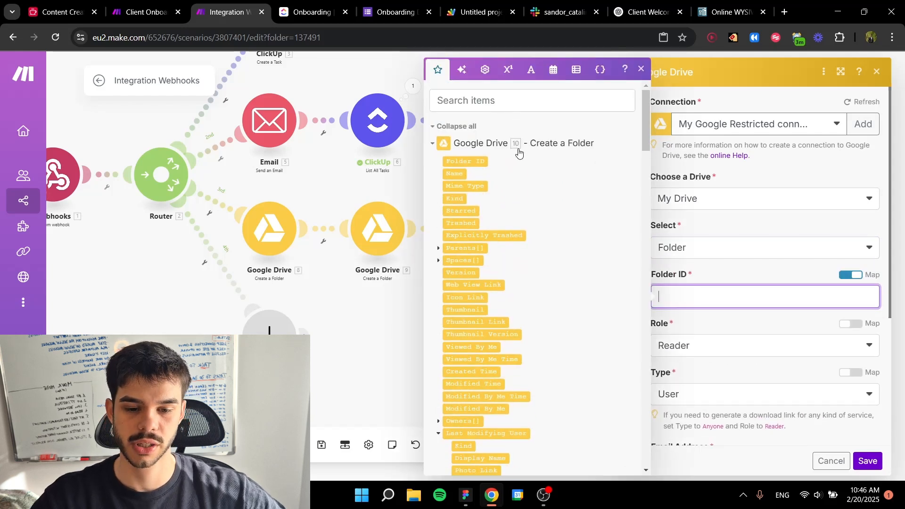
pyautogui.scroll(-8, 519, 155)
pyautogui.scroll(-6, 524, 198)
pyautogui.scroll(6, 528, 196)
pyautogui.scroll(-3, 529, 215)
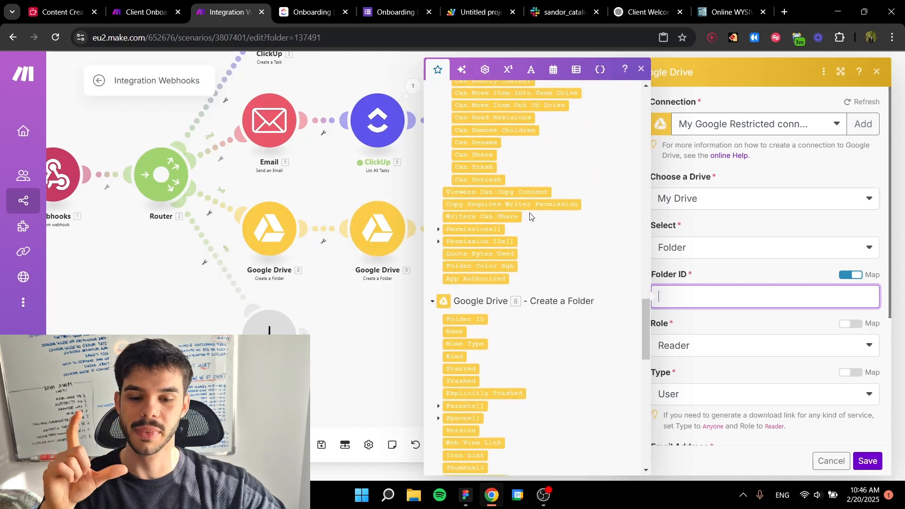
pyautogui.scroll(-2, 529, 215)
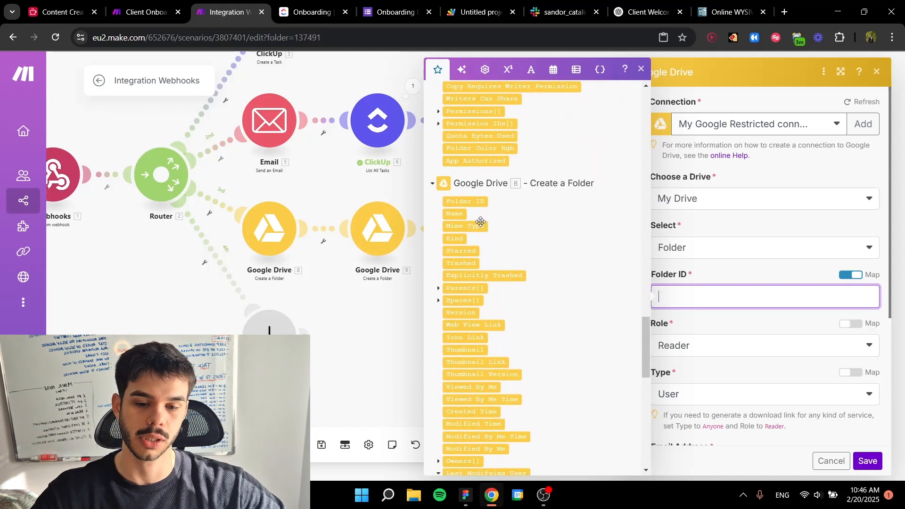
pyautogui.click(464, 200)
# Step: Set the share link's Role to Writer and review the remaining type, email and notification settings
pyautogui.click(696, 341)
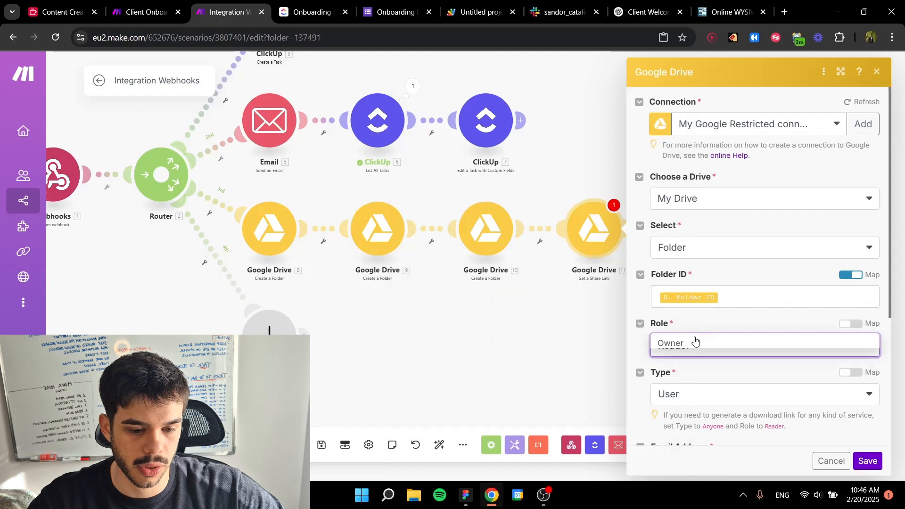
pyautogui.click(691, 361)
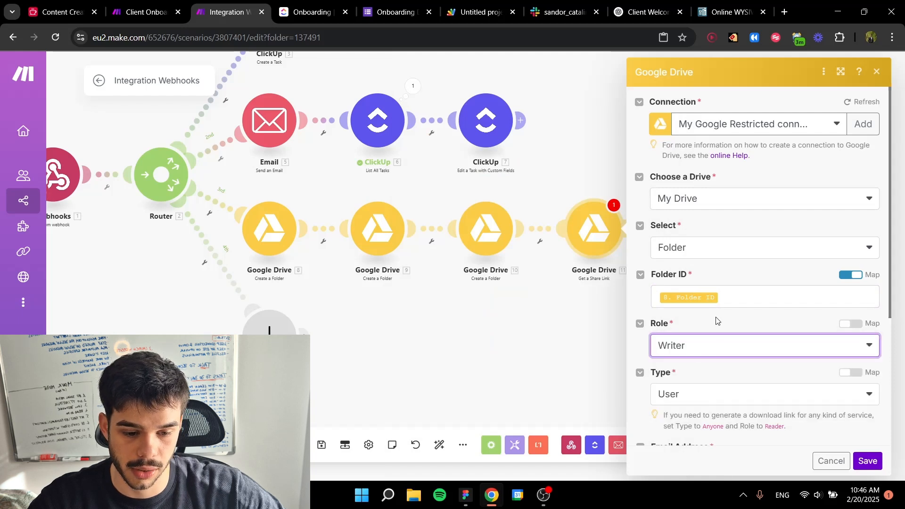
pyautogui.click(716, 320)
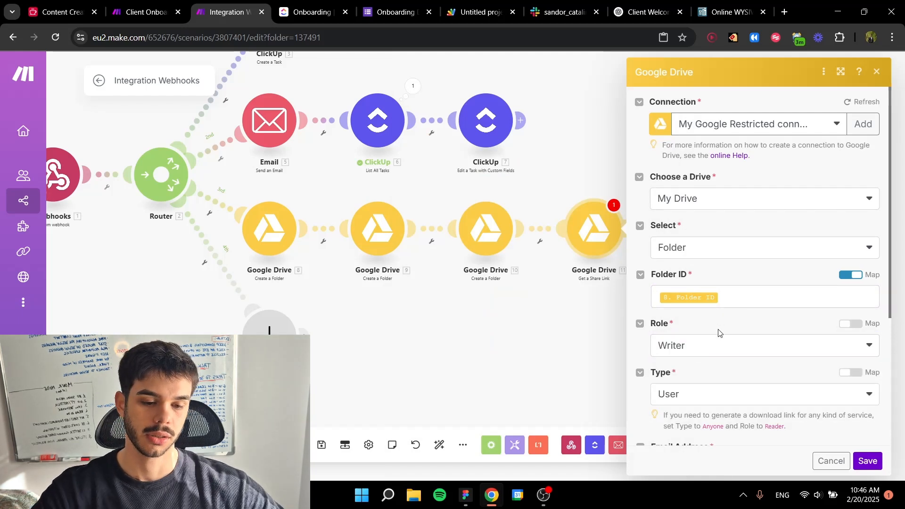
pyautogui.scroll(-4, 717, 306)
pyautogui.scroll(1, 721, 316)
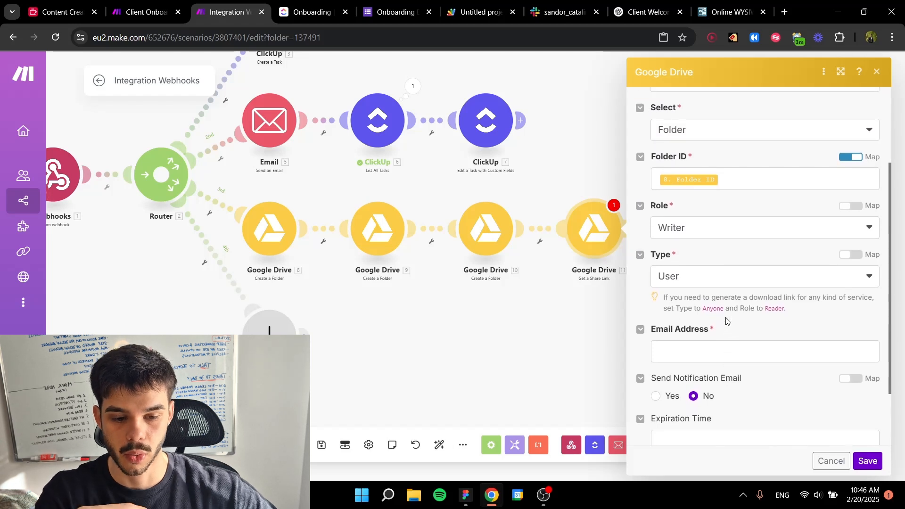
pyautogui.scroll(-1, 722, 280)
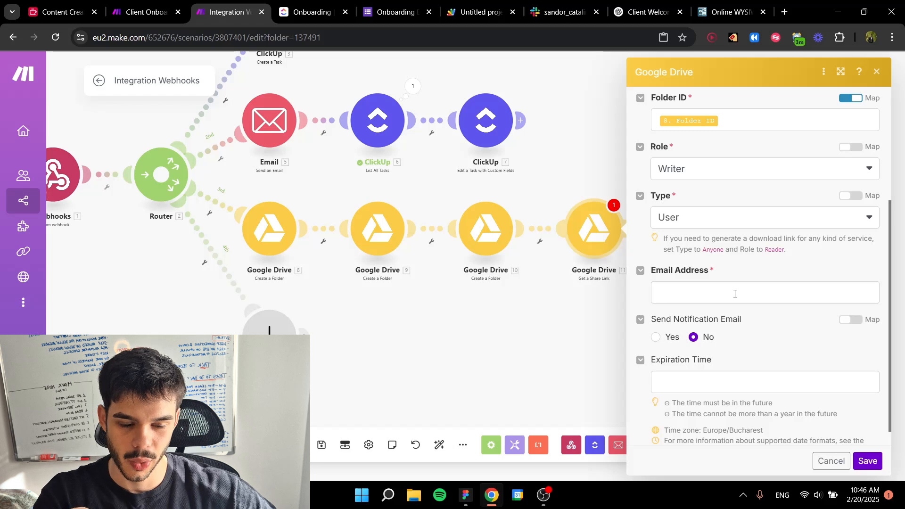
# Step: Turn on Send Notification Email for the Get a Share Link module
pyautogui.scroll(-1, 734, 293)
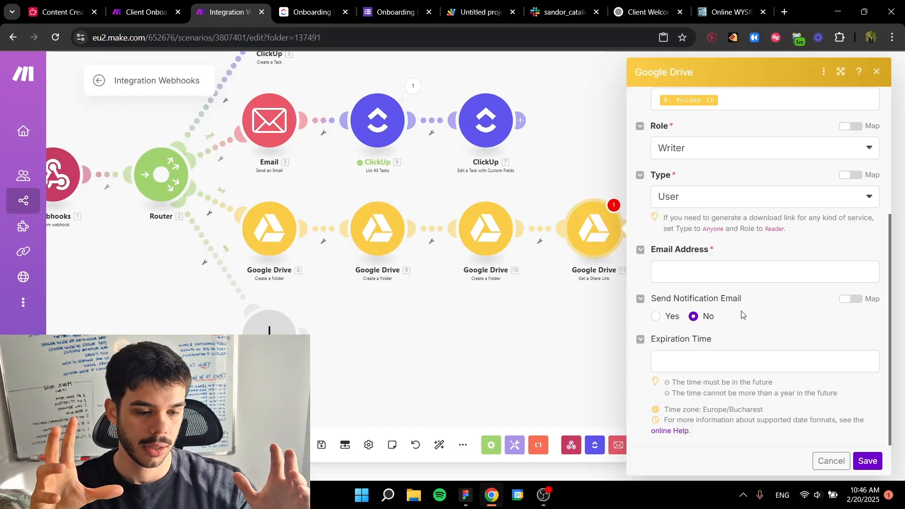
pyautogui.scroll(1, 741, 314)
pyautogui.scroll(-1, 698, 318)
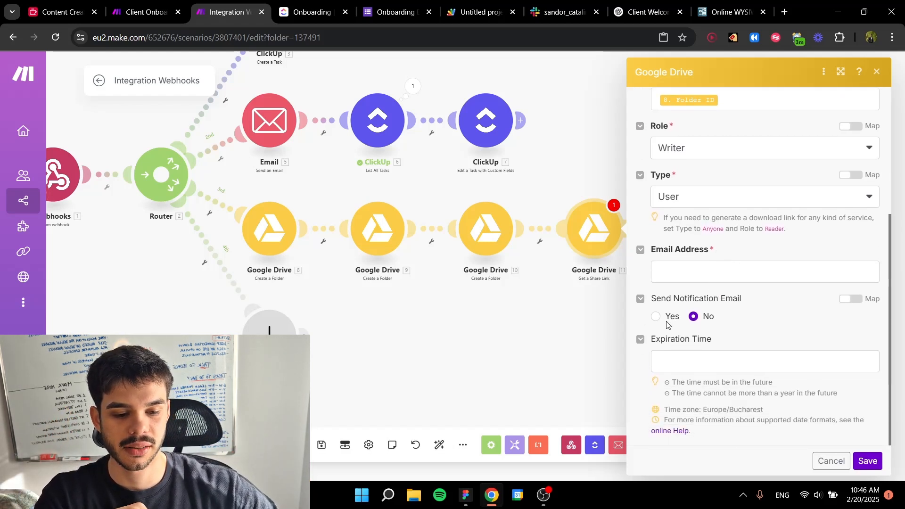
pyautogui.click(655, 316)
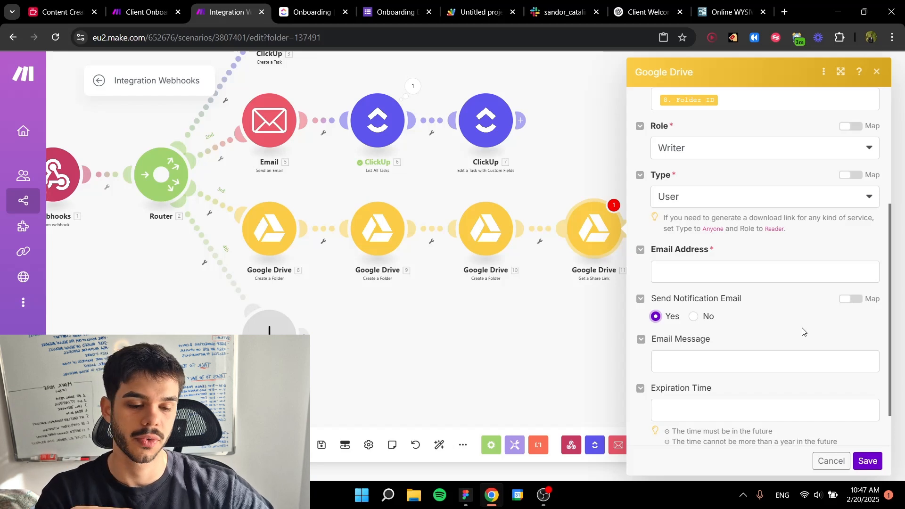
# Step: Map the share link module's Email Address to the Email value from the custom webhook
pyautogui.click(699, 263)
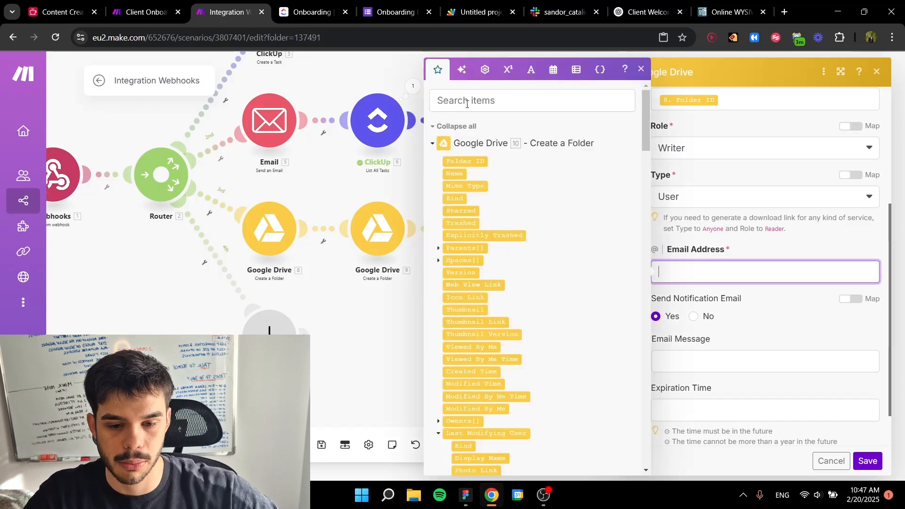
pyautogui.click(495, 101)
pyautogui.write('emai')
pyautogui.scroll(-1, 485, 393)
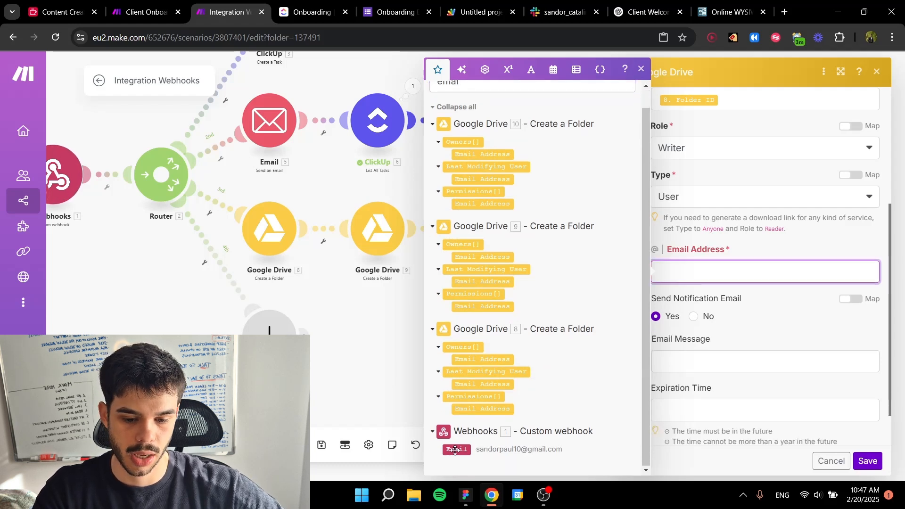
pyautogui.click(456, 448)
pyautogui.click(784, 325)
# Step: Enter the Email Message "Link to the main folder in the collaboration with Tinkr" and save the share link module
pyautogui.scroll(-1, 717, 283)
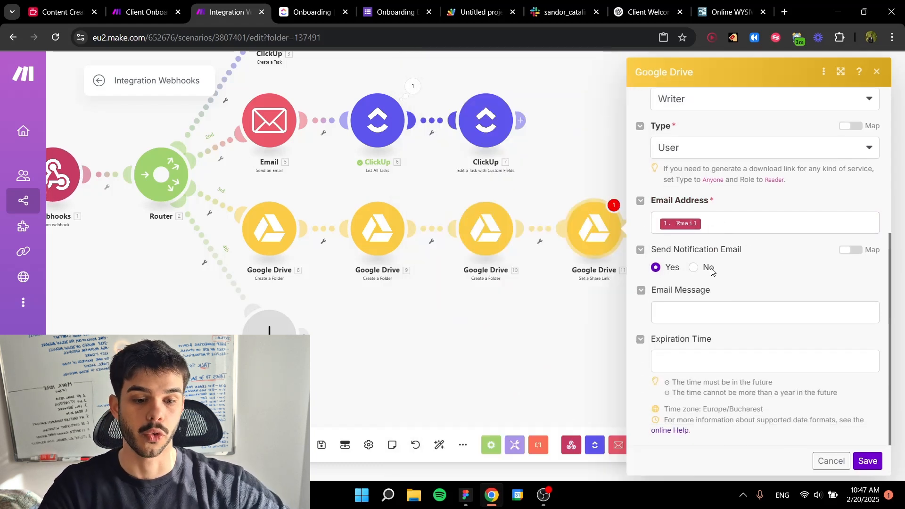
pyautogui.click(681, 309)
pyautogui.write('LInk')
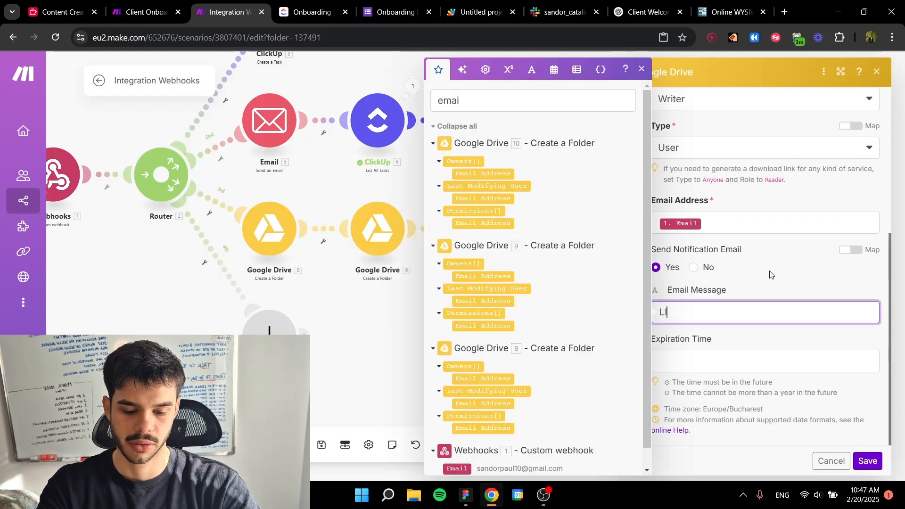
pyautogui.press('BackSpace')
pyautogui.press('BackSpace')
pyautogui.press('BackSpace')
pyautogui.press('BackSpace')
pyautogui.write('in')
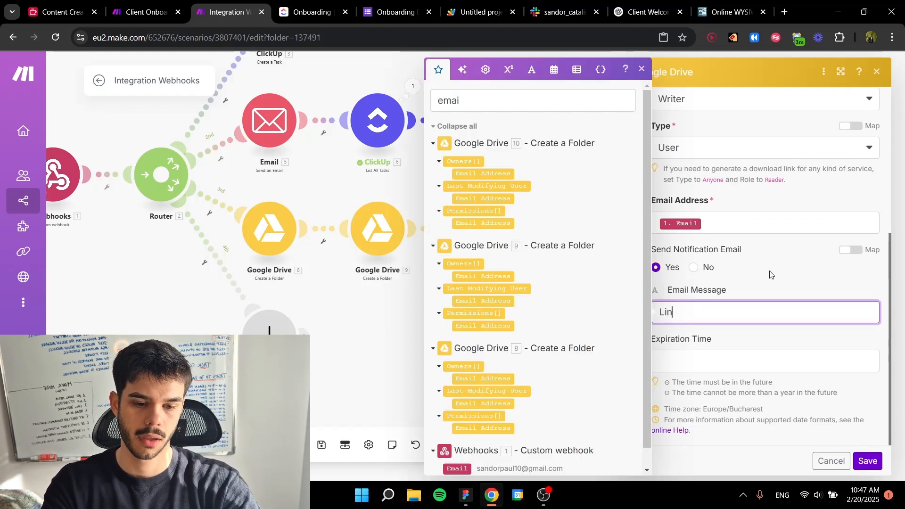
pyautogui.write('k to the main fol')
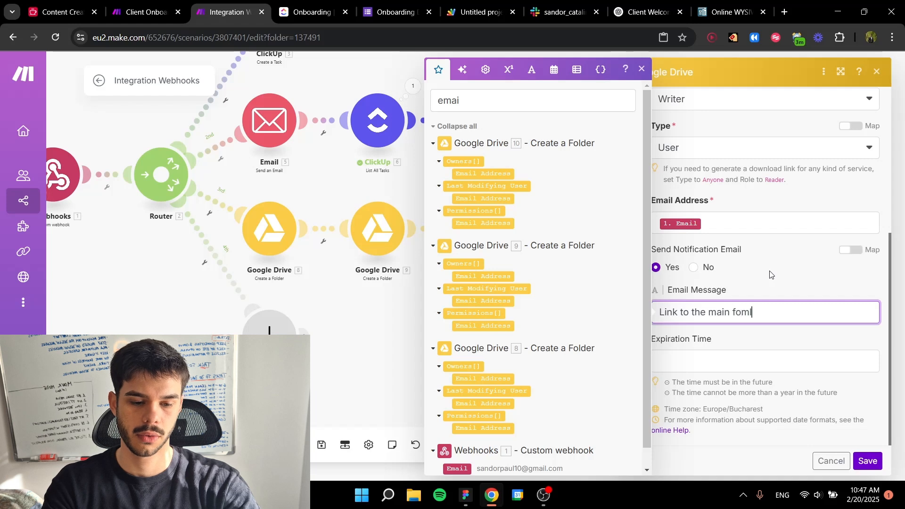
pyautogui.write('der in t he')
pyautogui.press('BackSpace')
pyautogui.press('BackSpace')
pyautogui.write('he collba')
pyautogui.press('BackSpace')
pyautogui.press('BackSpace')
pyautogui.write('ao')
pyautogui.press('BackSpace')
pyautogui.write('boration ')
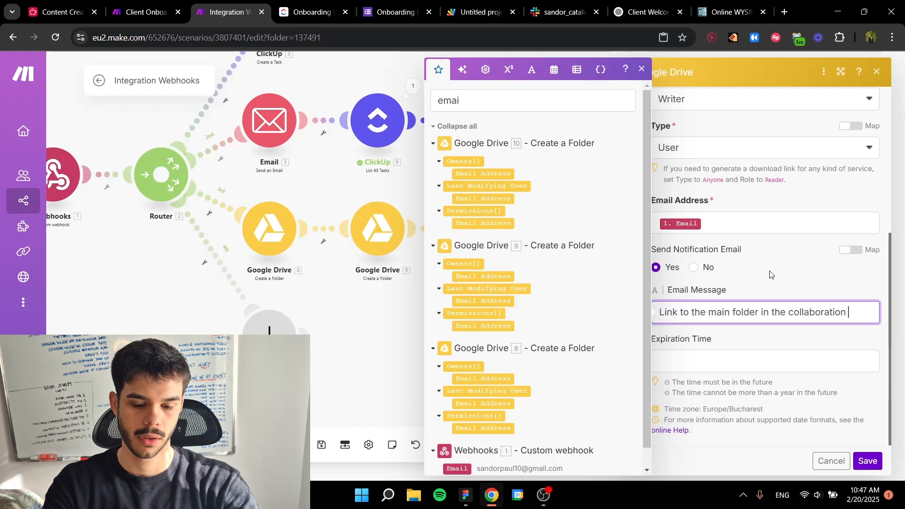
pyautogui.write('with Tinkr')
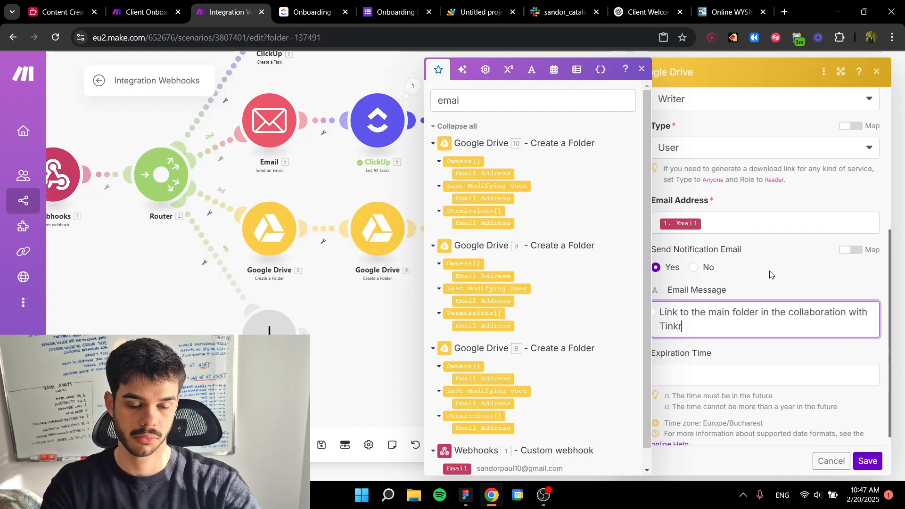
pyautogui.click(717, 346)
pyautogui.click(867, 461)
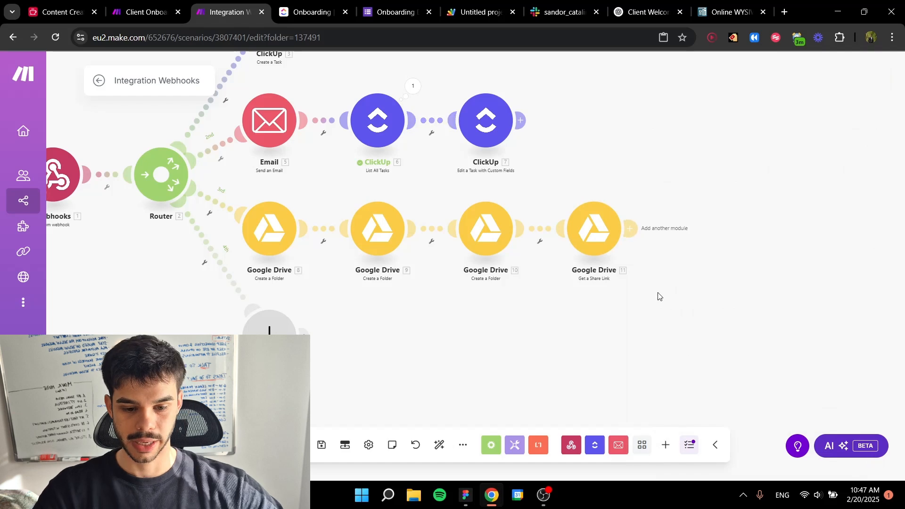
# Step: Examine the recipient, subject and HTML content of the Email module ending the Google Drive route in the Client Onboarding Process scenario
pyautogui.scroll(-3, 632, 289)
pyautogui.hotkey('ctrl', 'shift', 'Tab')
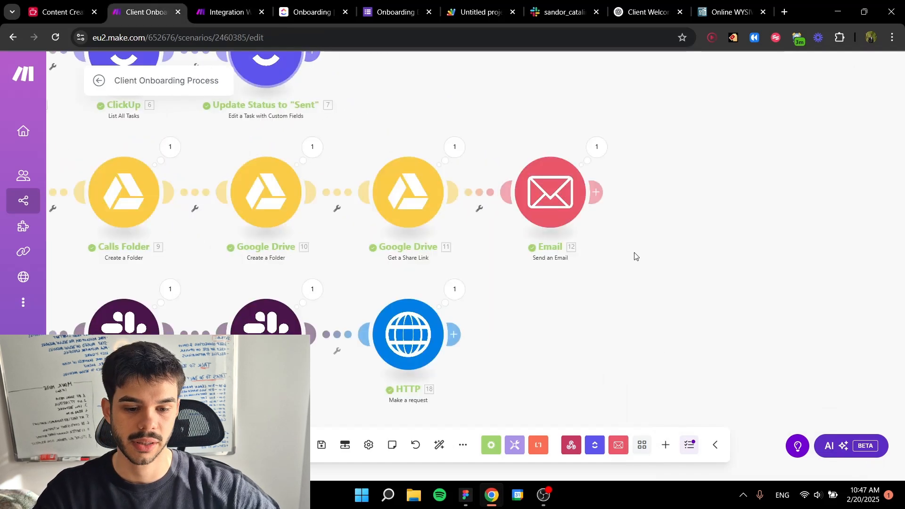
pyautogui.scroll(-2, 606, 288)
pyautogui.click(537, 227)
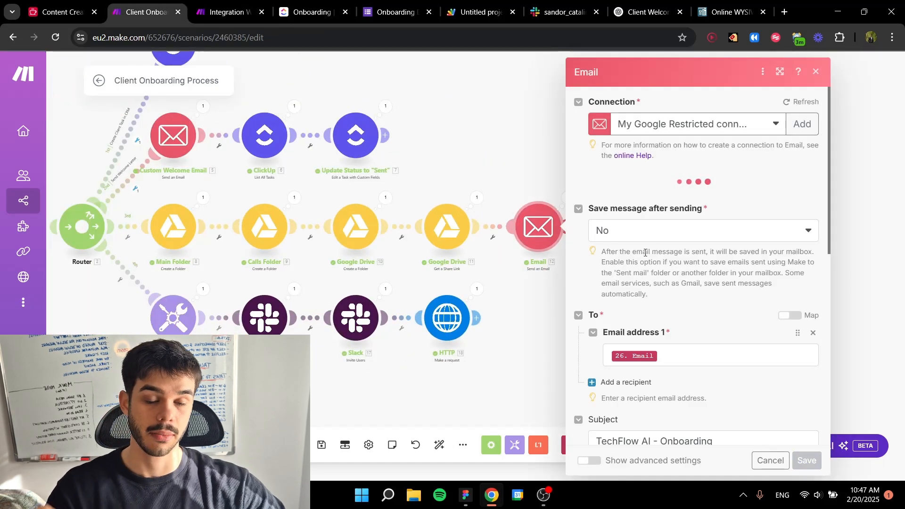
pyautogui.scroll(-5, 683, 249)
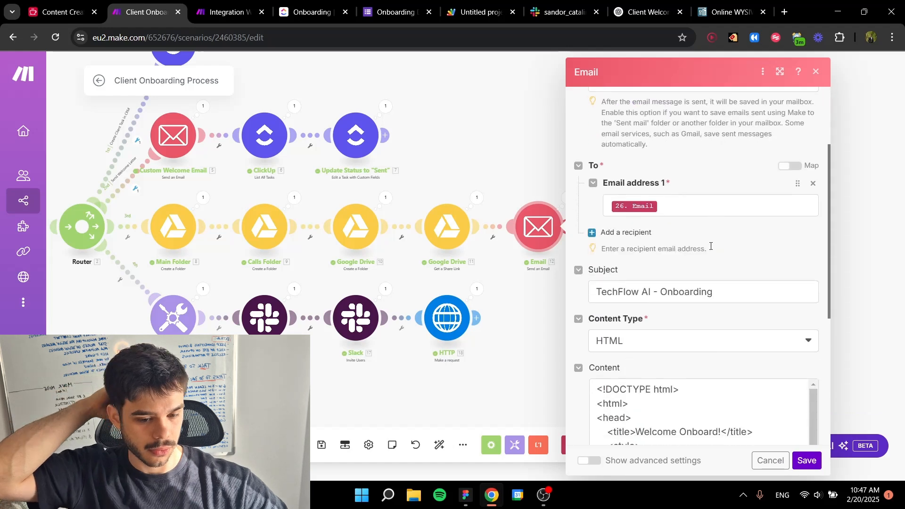
pyautogui.scroll(-2, 711, 245)
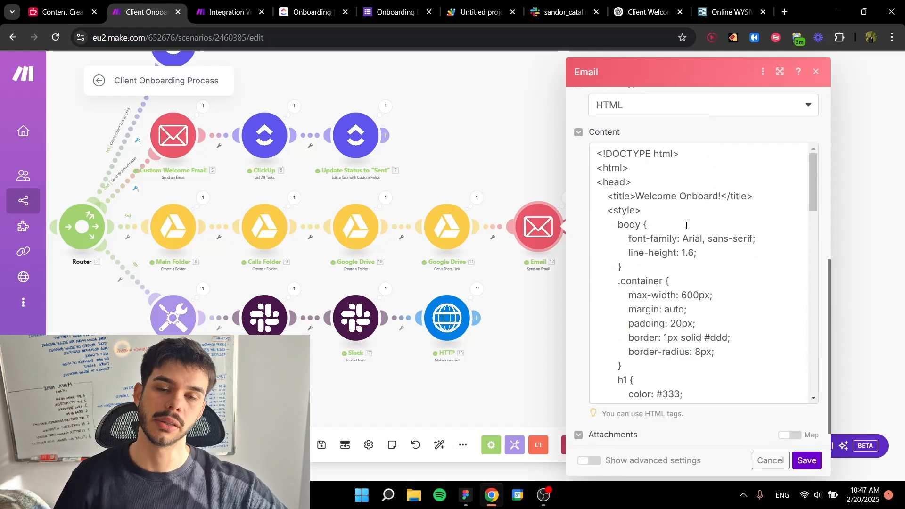
pyautogui.scroll(-10, 685, 225)
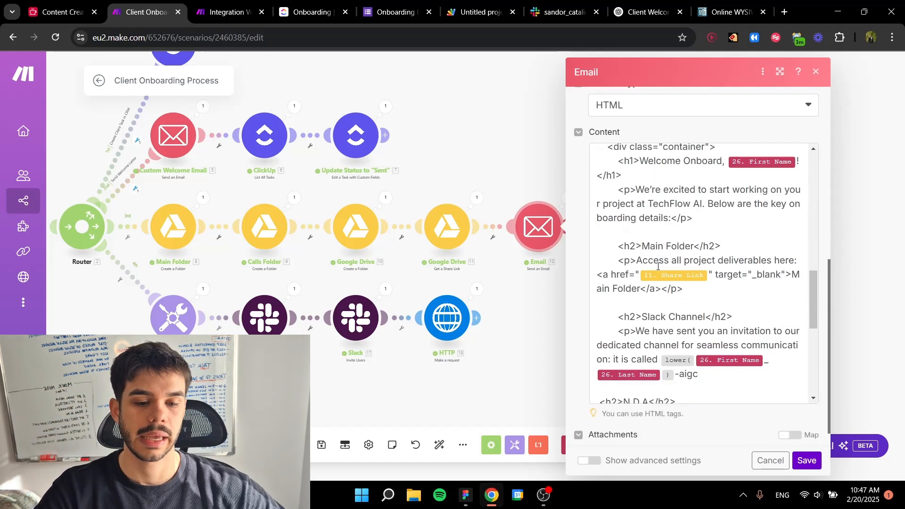
pyautogui.scroll(2, 674, 271)
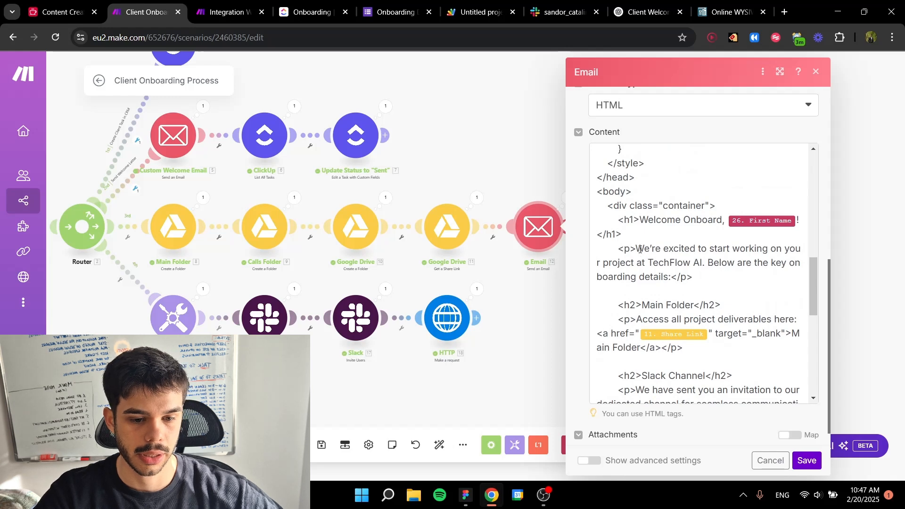
pyautogui.scroll(-2, 676, 271)
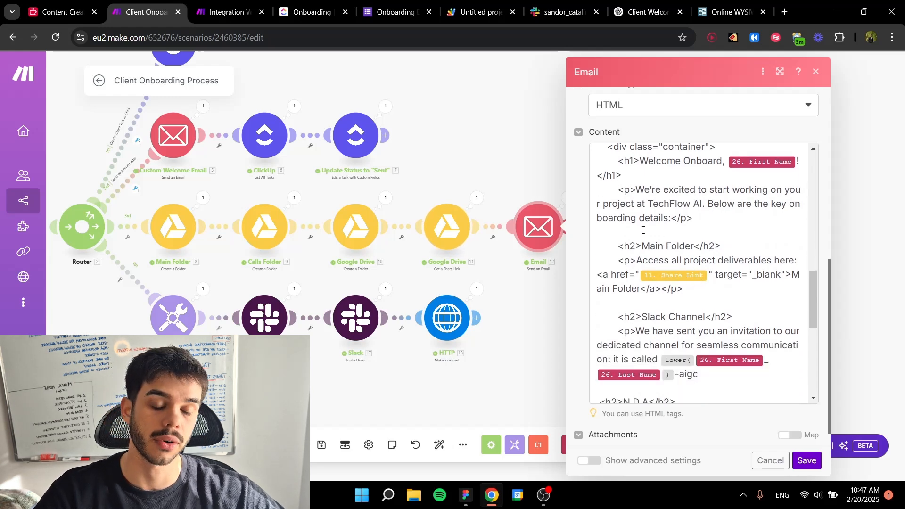
pyautogui.scroll(-1, 679, 257)
pyautogui.scroll(-2, 686, 283)
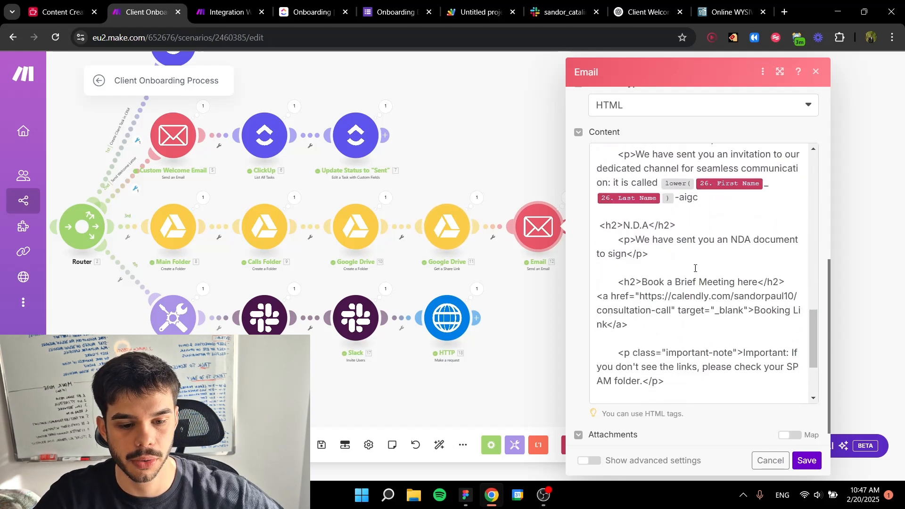
pyautogui.scroll(1, 734, 253)
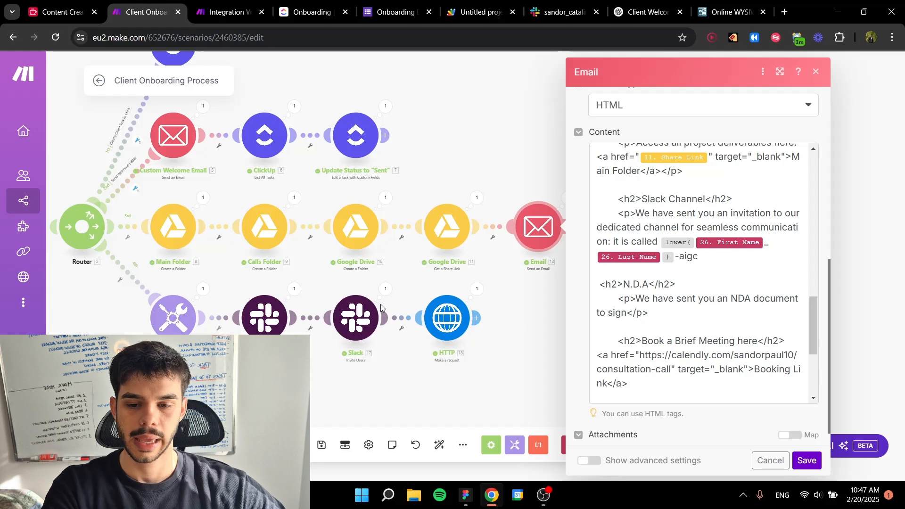
pyautogui.scroll(-1, 766, 320)
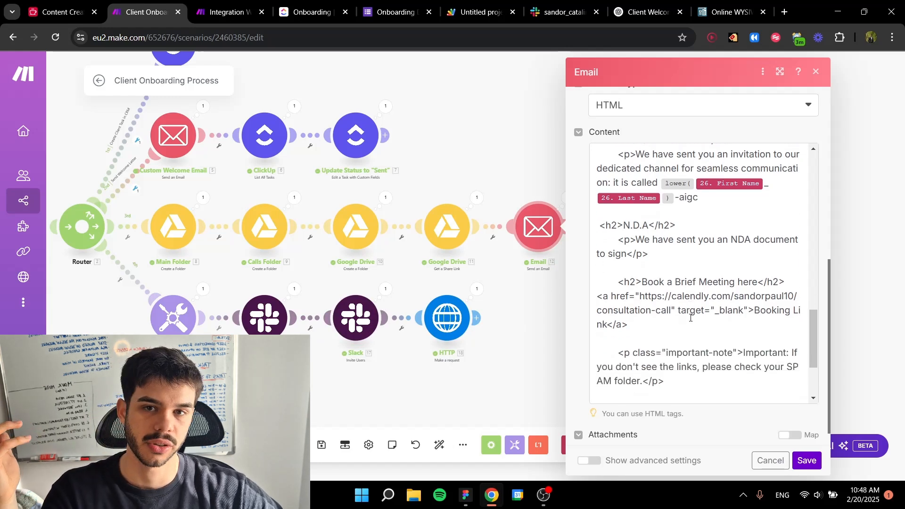
# Step: Copy the onboarding email's full HTML content and replace the code in the online WYSIWYG HTML editor with it
pyautogui.click(689, 325)
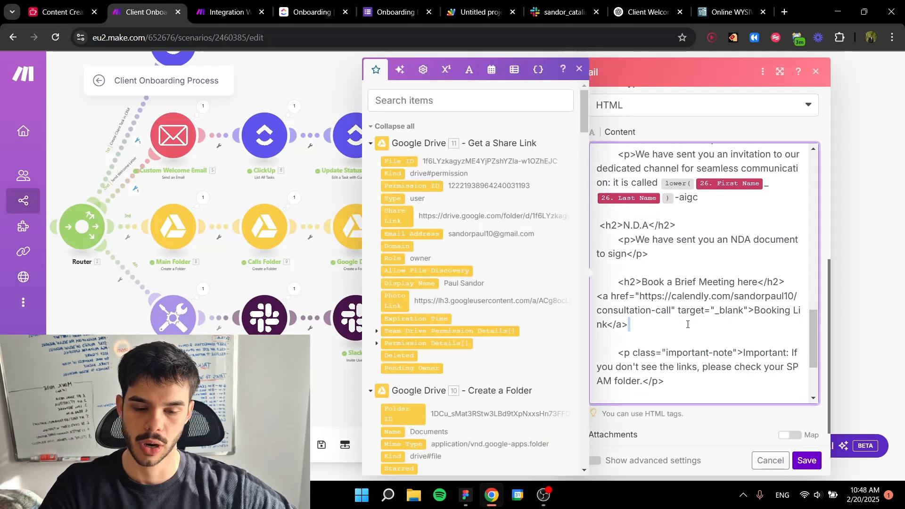
pyautogui.doubleClick(683, 297)
pyautogui.hotkey('ctrl', 'a')
pyautogui.click(716, 5)
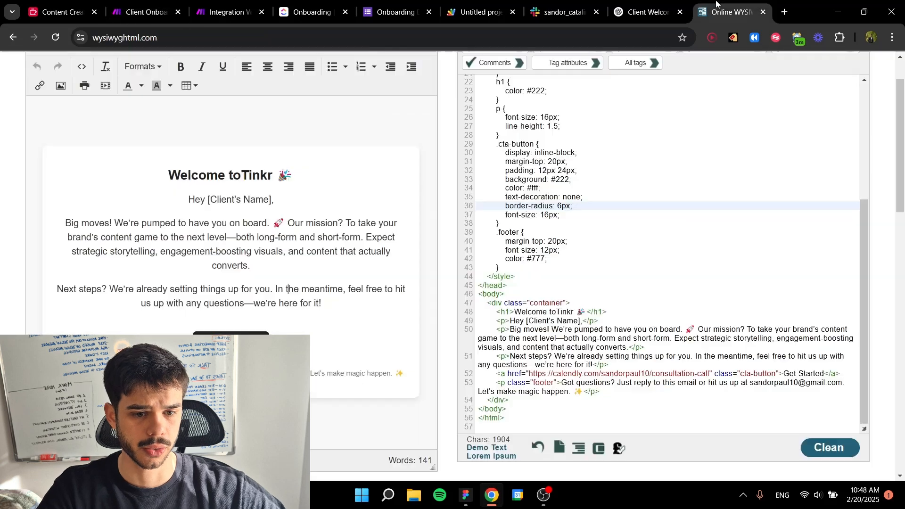
pyautogui.click(603, 197)
pyautogui.hotkey('ctrl', 'a')
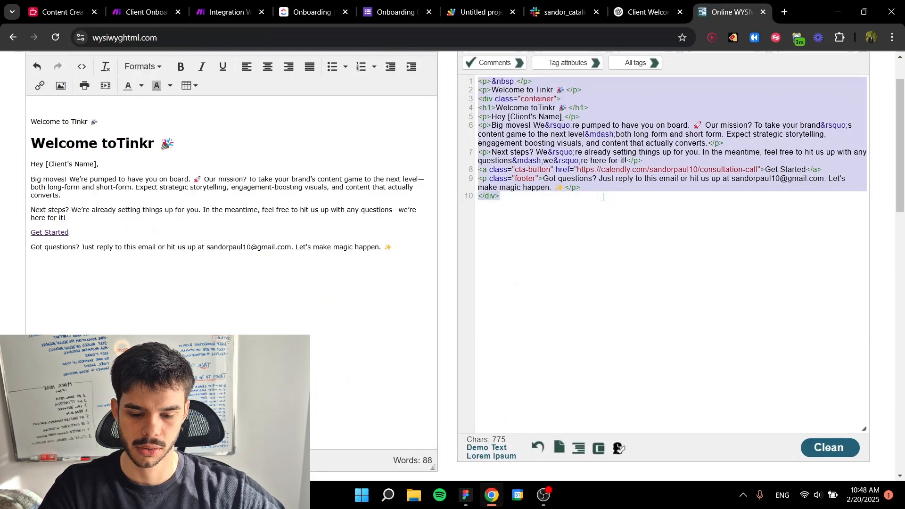
pyautogui.hotkey('ctrl', 'v')
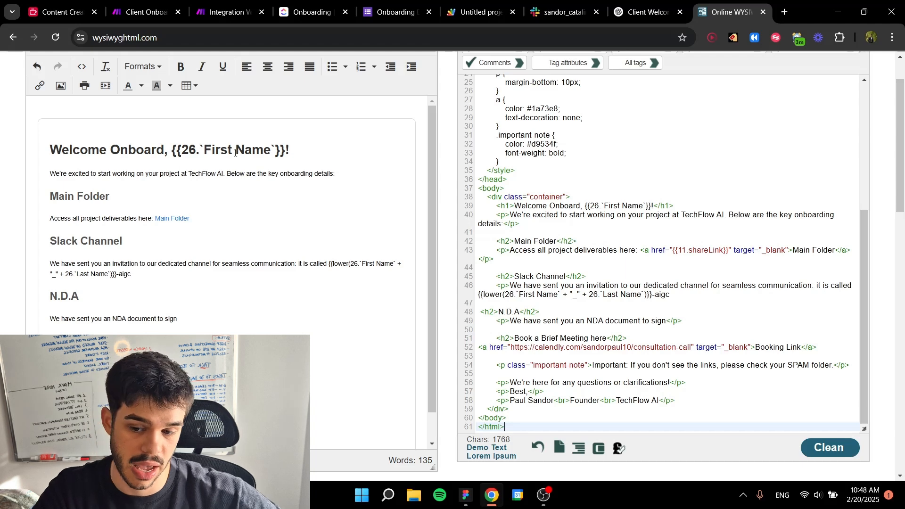
# Step: Review the rendered onboarding email, checking its main folder link, Slack channel, N.D.A and booking link sections
pyautogui.scroll(-1, 236, 152)
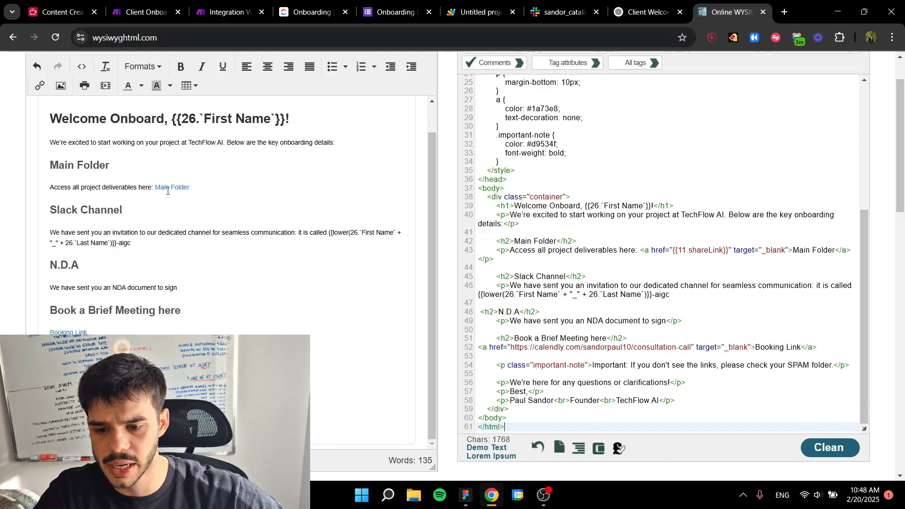
pyautogui.moveTo(154, 189); pyautogui.dragTo(191, 188)
pyautogui.click(218, 195)
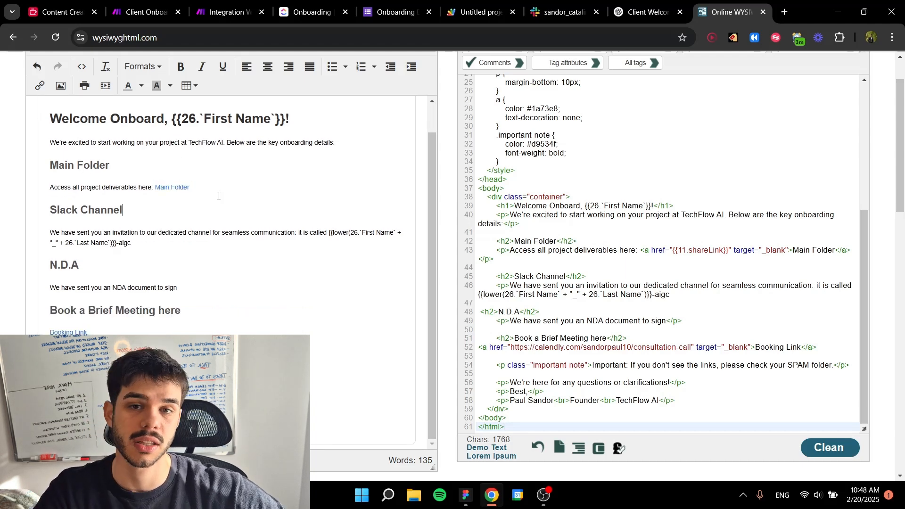
pyautogui.scroll(-1, 144, 205)
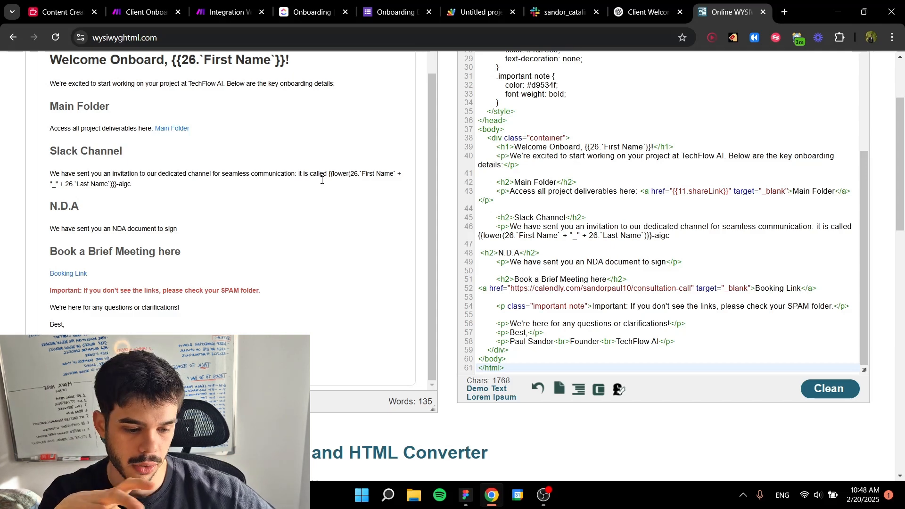
pyautogui.scroll(-2, 171, 254)
pyautogui.moveTo(177, 202); pyautogui.dragTo(51, 201)
pyautogui.click(229, 204)
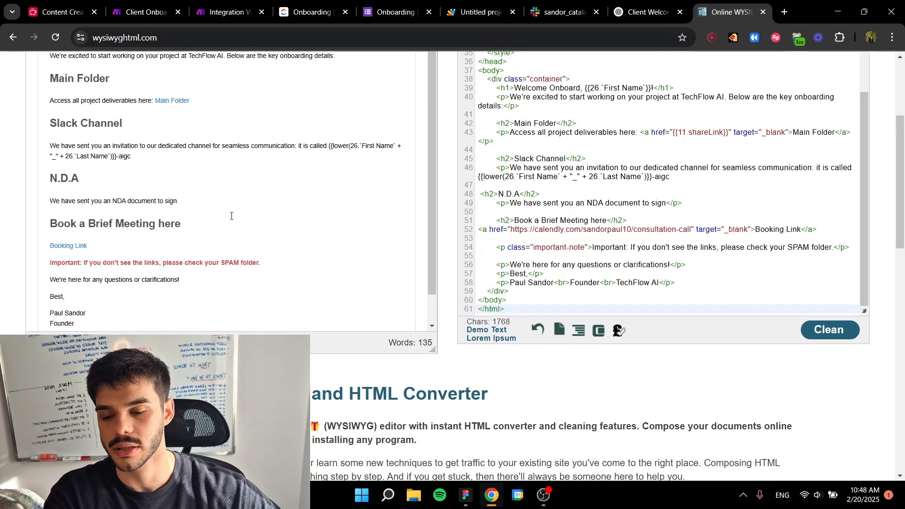
pyautogui.moveTo(89, 249); pyautogui.dragTo(56, 245)
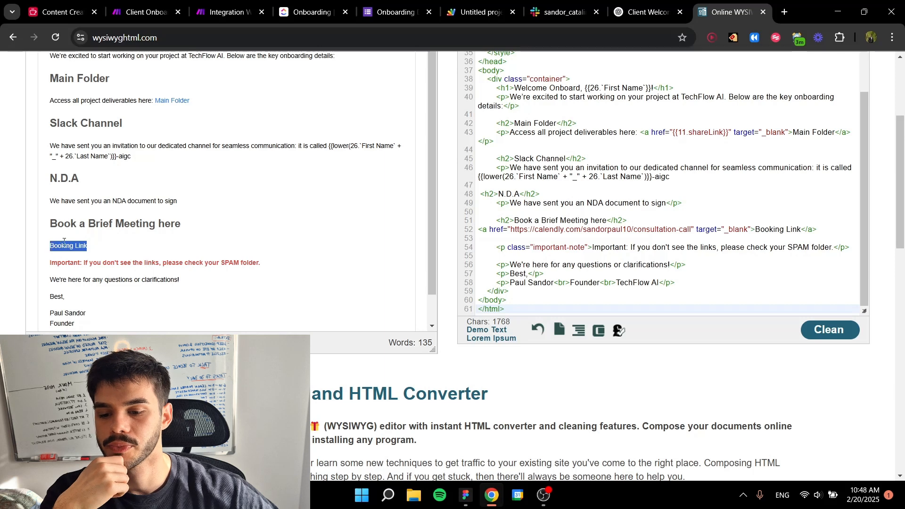
pyautogui.click(105, 245)
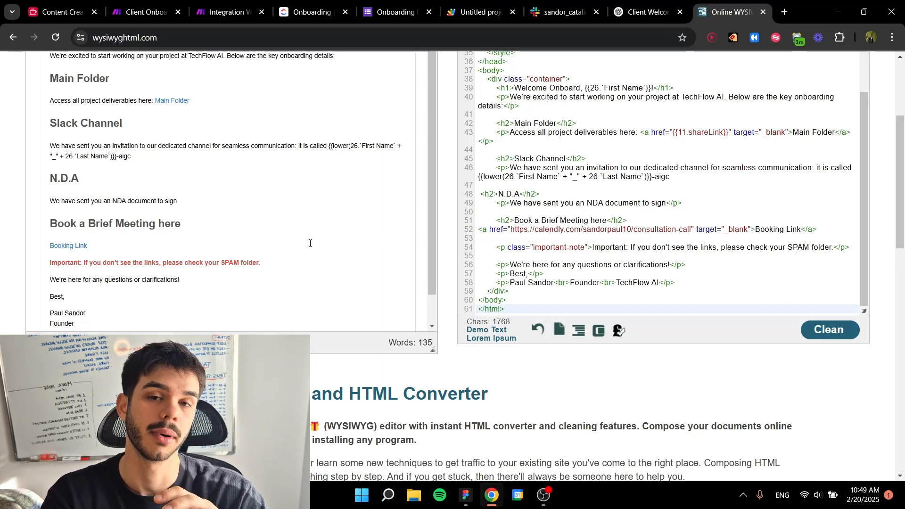
pyautogui.scroll(3, 309, 244)
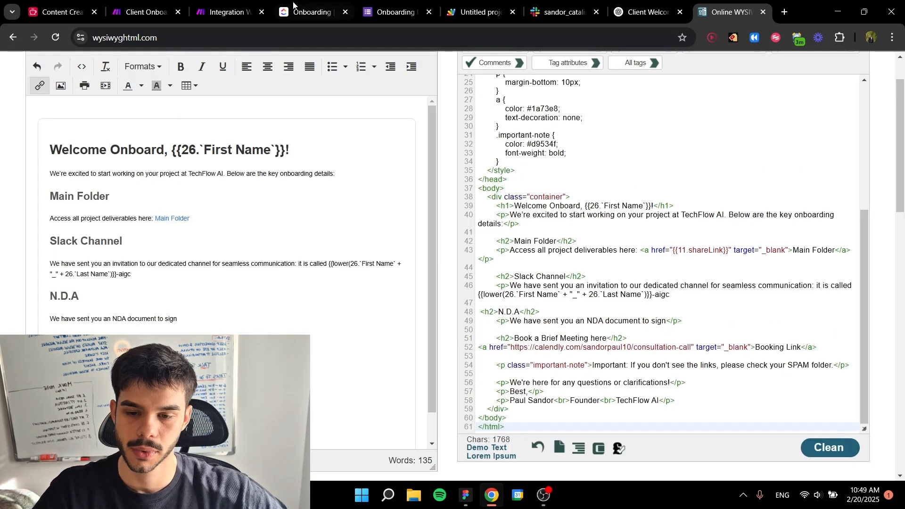
# Step: In the Integration Webhooks scenario, add a Send an Email module after the Google Drive Get a Share Link module
pyautogui.click(221, 12)
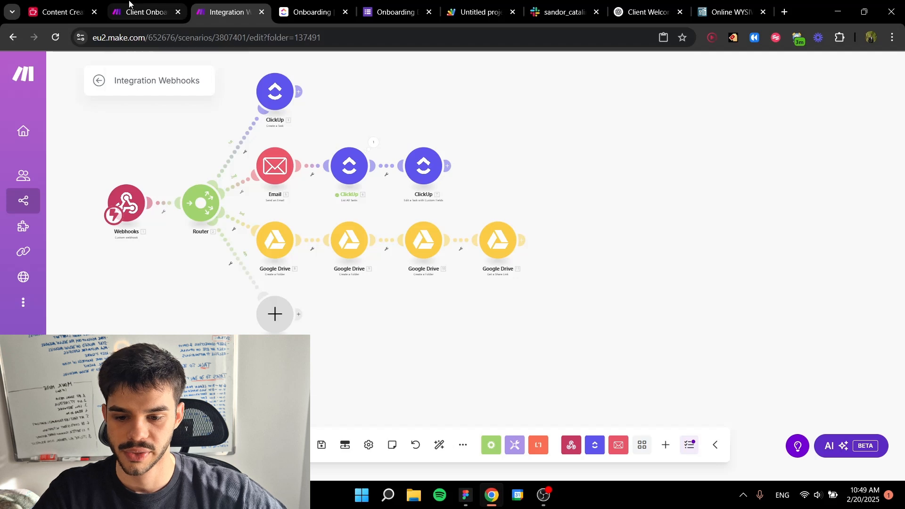
pyautogui.click(522, 239)
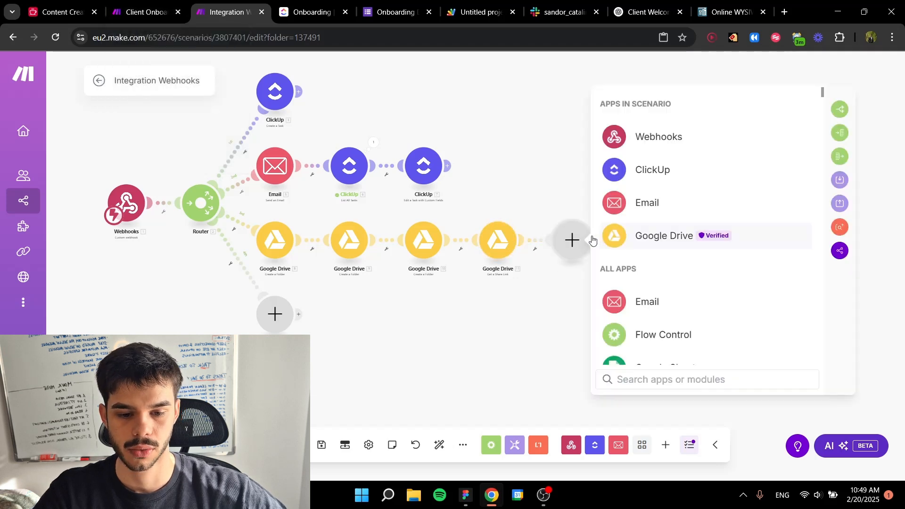
pyautogui.click(666, 203)
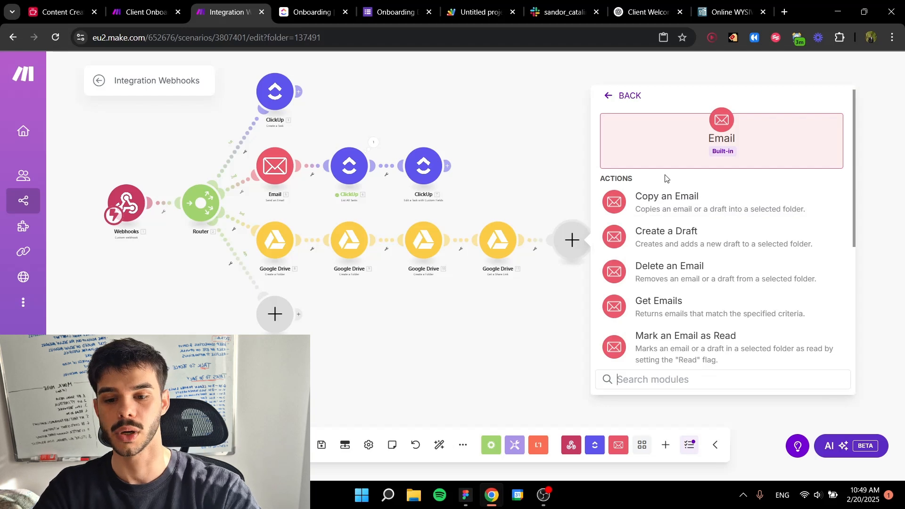
pyautogui.scroll(5, 265, 179)
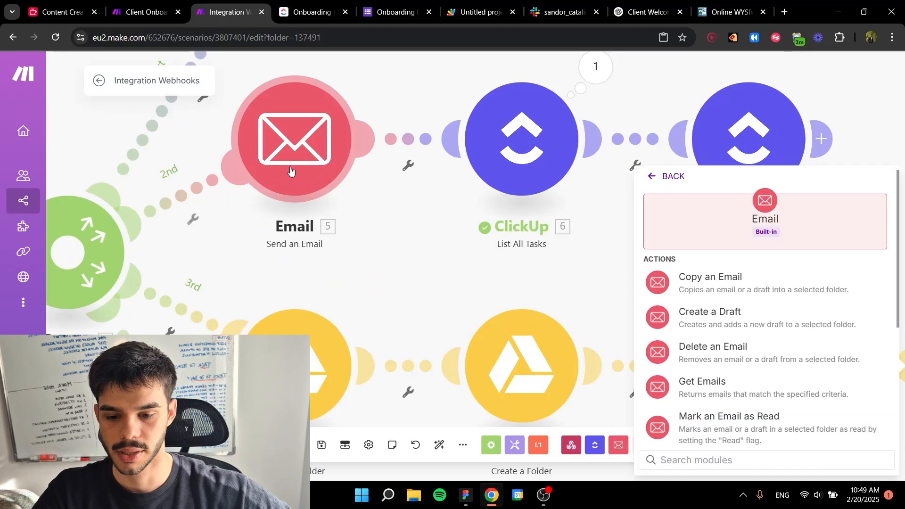
pyautogui.scroll(-4, 424, 208)
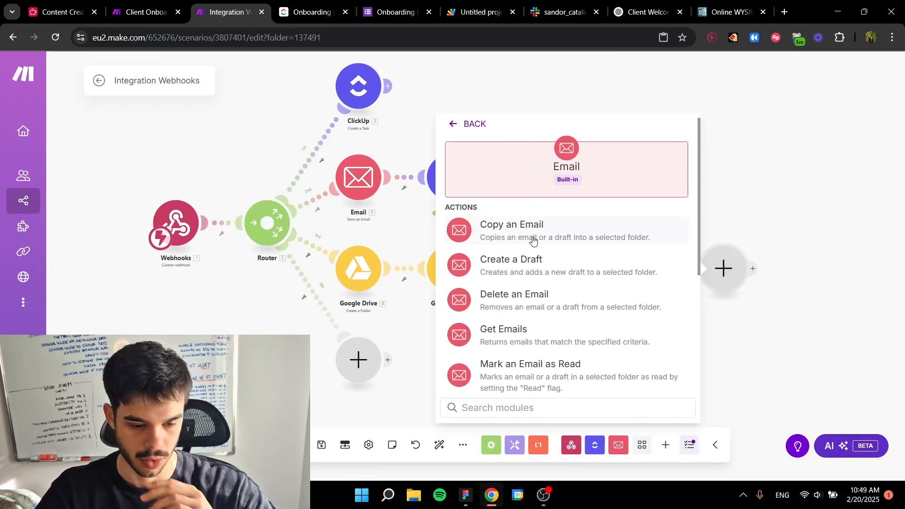
pyautogui.scroll(-5, 533, 241)
pyautogui.click(523, 292)
# Step: Paste the copied onboarding email HTML into the new Email module's content, with HTML as the content type
pyautogui.scroll(-2, 515, 250)
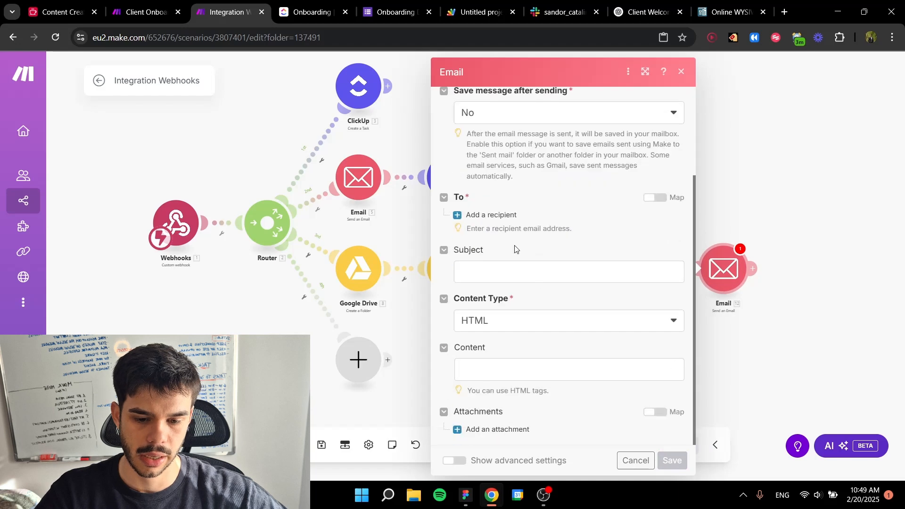
pyautogui.click(493, 370)
pyautogui.hotkey('ctrl', 'v')
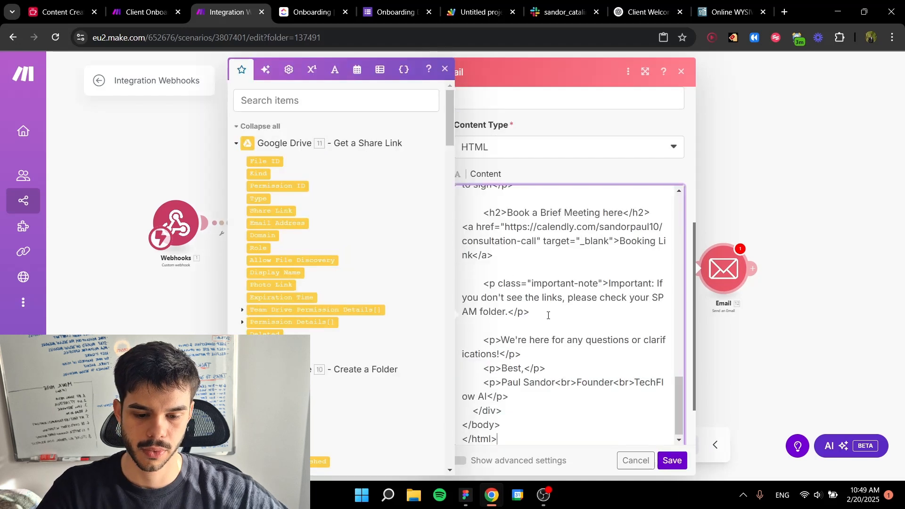
pyautogui.scroll(15, 538, 296)
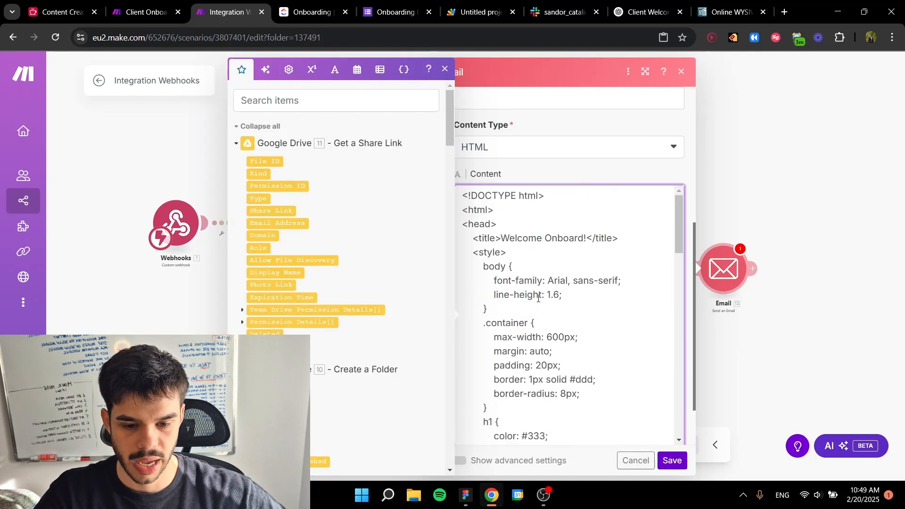
# Step: Replace the name variable in the "Welcome Onboard" heading with the Custom webhook's Last Name field
pyautogui.scroll(-5, 538, 298)
pyautogui.scroll(-3, 538, 298)
pyautogui.click(669, 262)
pyautogui.press('BackSpace')
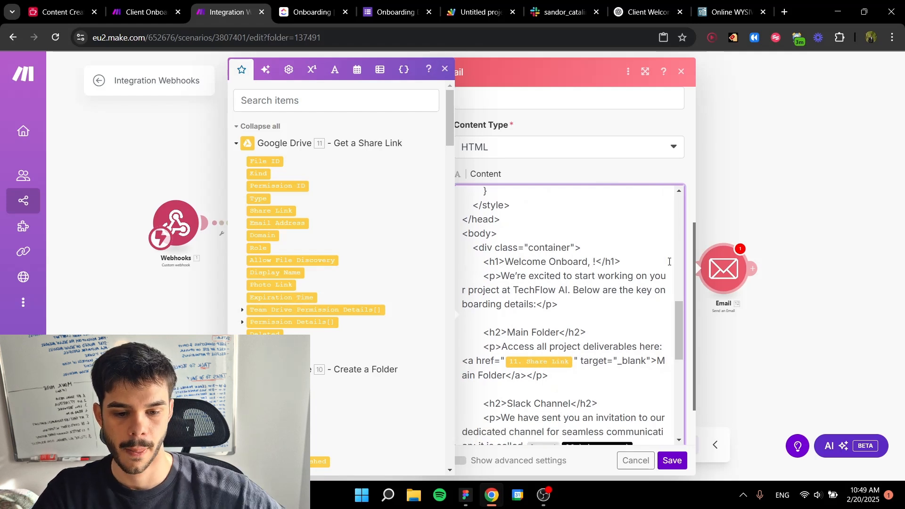
pyautogui.click(264, 70)
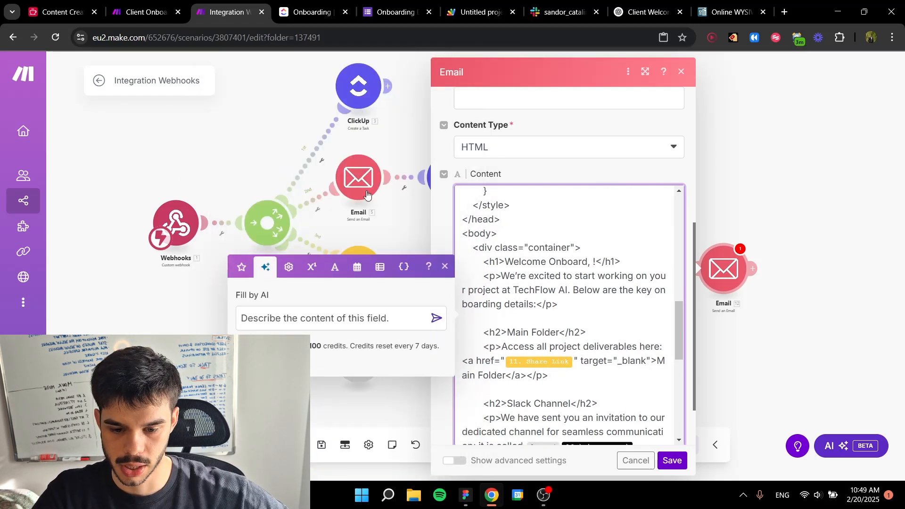
pyautogui.click(241, 266)
pyautogui.scroll(-10, 287, 222)
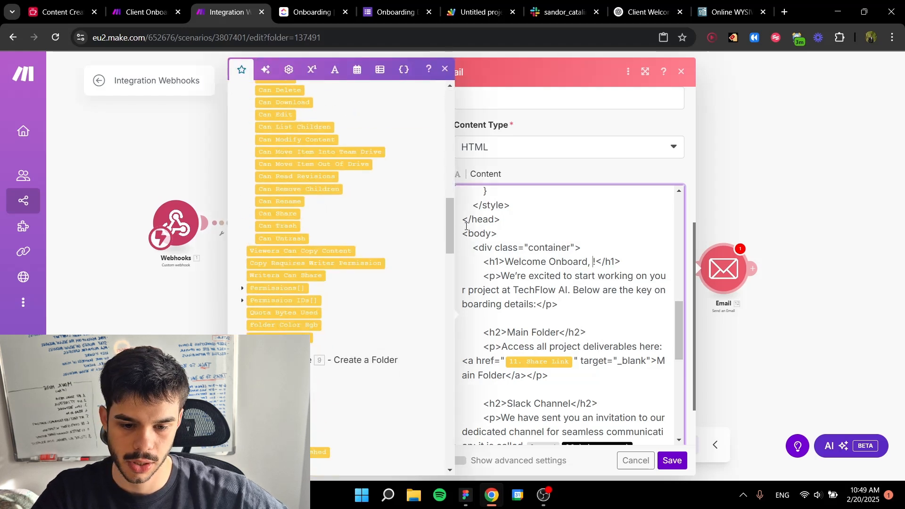
pyautogui.moveTo(448, 231); pyautogui.dragTo(452, 448)
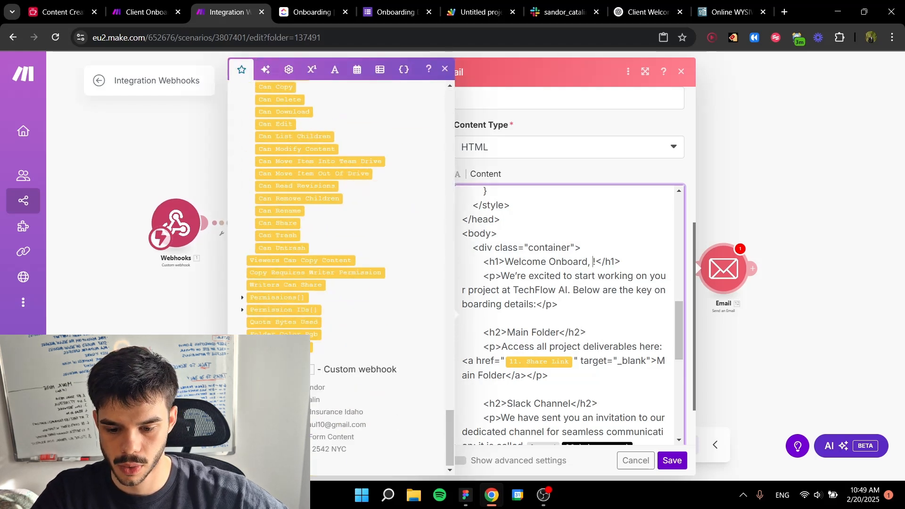
pyautogui.click(270, 399)
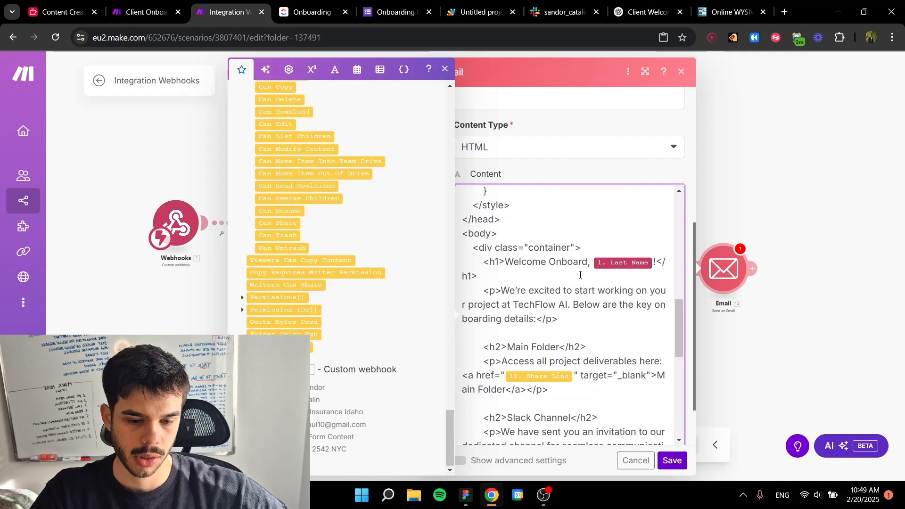
# Step: Replace the variable in the Main Folder link's href with the Share Link from the Get a Share Link module
pyautogui.scroll(-2, 548, 288)
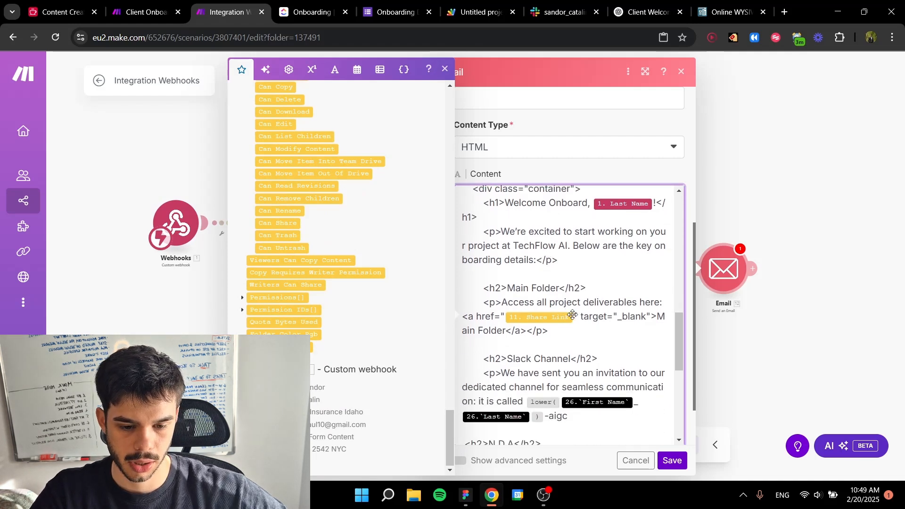
pyautogui.click(574, 316)
pyautogui.press('BackSpace')
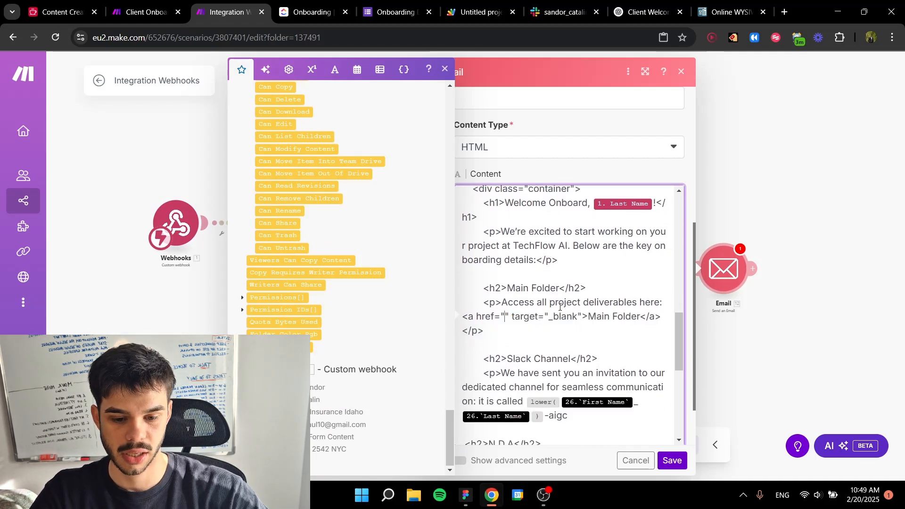
pyautogui.moveTo(449, 430); pyautogui.dragTo(479, 103)
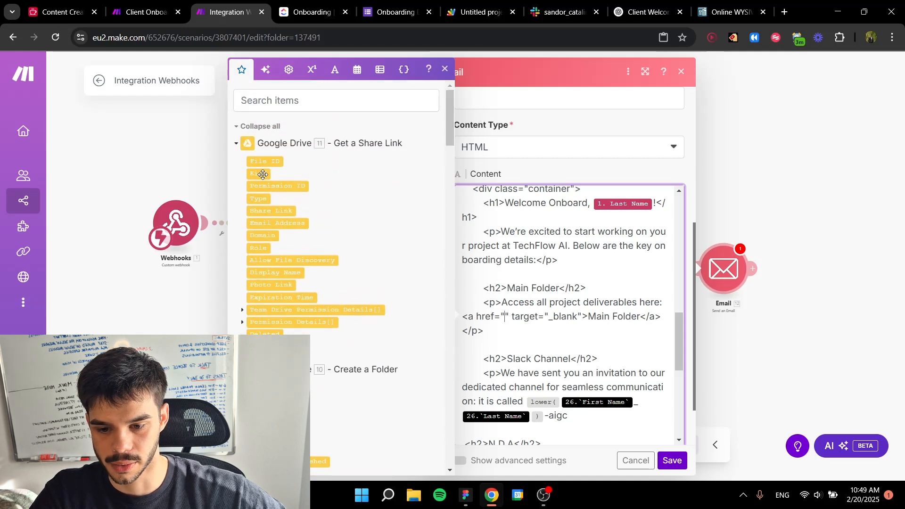
pyautogui.click(262, 210)
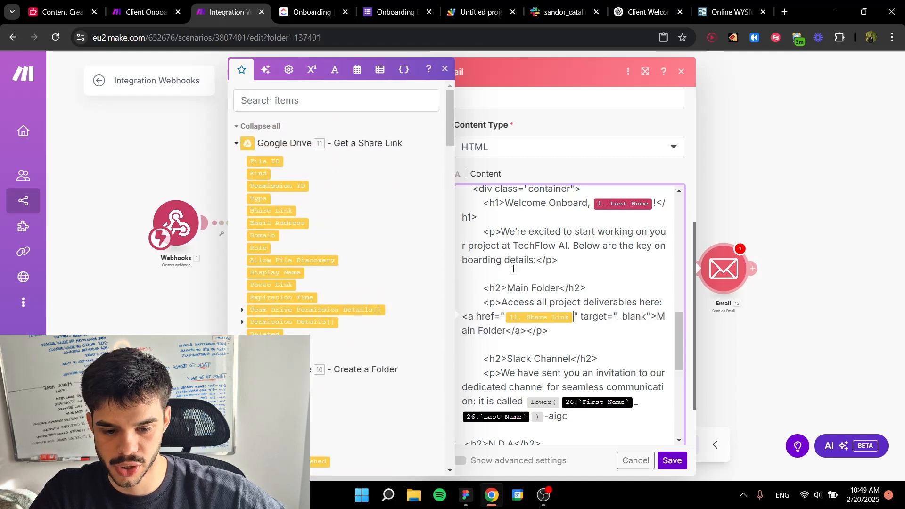
pyautogui.click(586, 332)
# Step: Rebuild the Slack channel name from the Custom webhook's First Name and Last Name fields inside lower(), with the suffix "-tinkr"
pyautogui.scroll(-1, 576, 325)
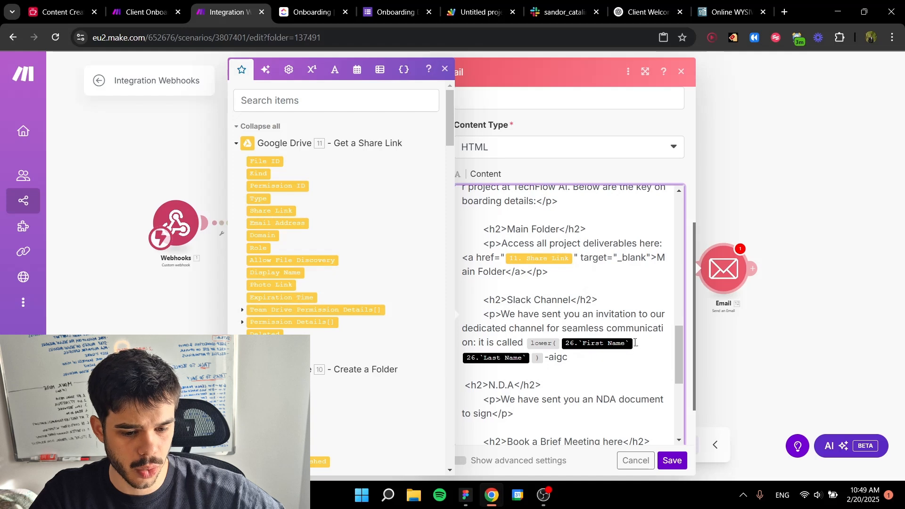
pyautogui.click(635, 343)
pyautogui.press('BackSpace')
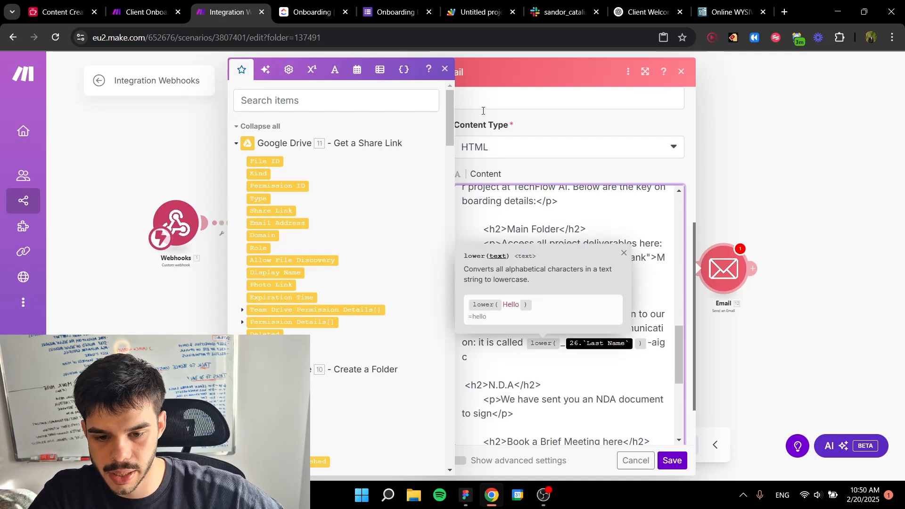
pyautogui.moveTo(446, 116); pyautogui.dragTo(469, 450)
pyautogui.click(315, 387)
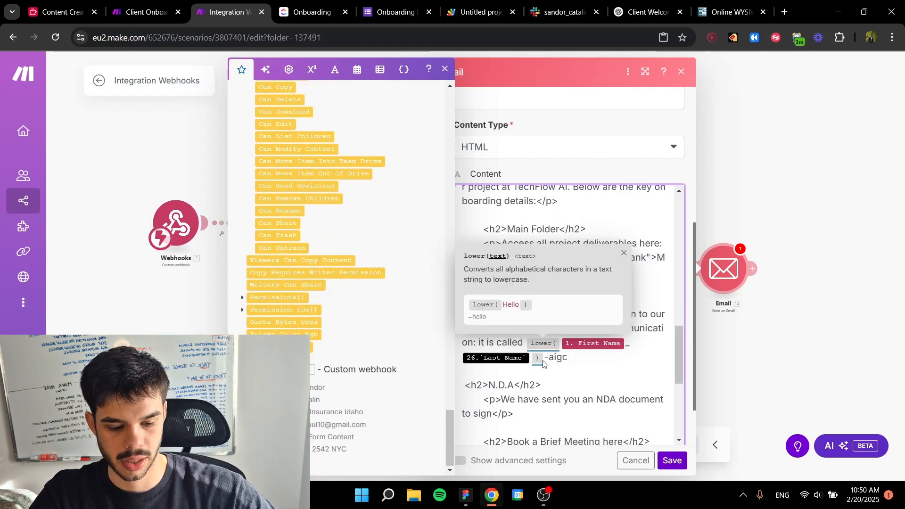
pyautogui.press('BackSpace')
pyautogui.click(316, 400)
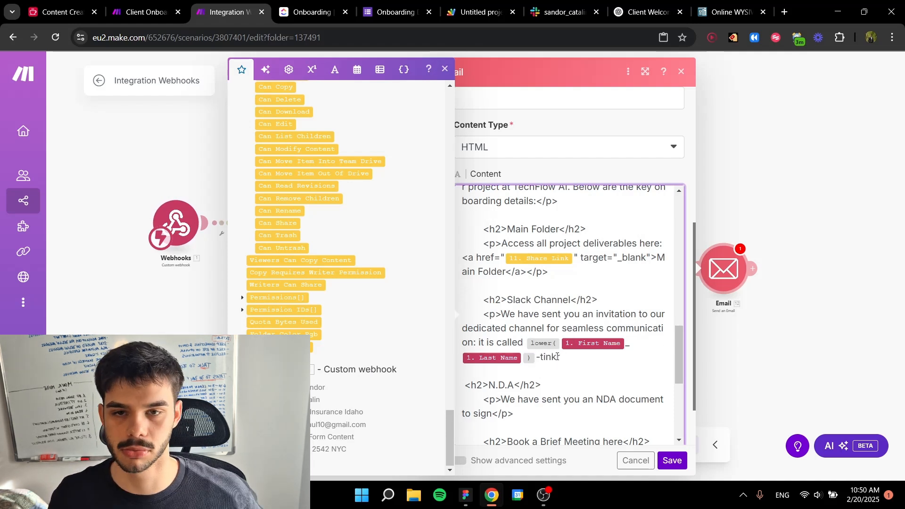
# Step: Check the N.D.A, booking link and closing sections of the email's HTML content
pyautogui.scroll(-4, 603, 344)
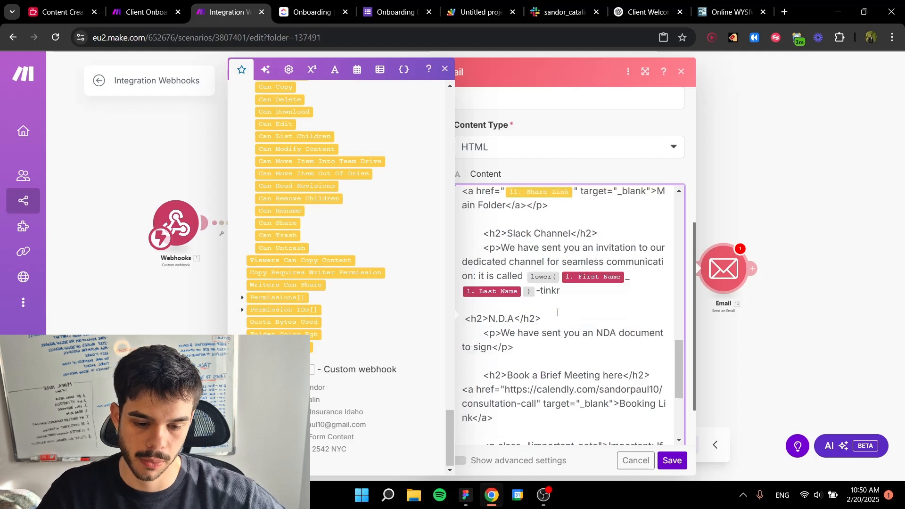
pyautogui.scroll(1, 556, 297)
pyautogui.scroll(-2, 532, 302)
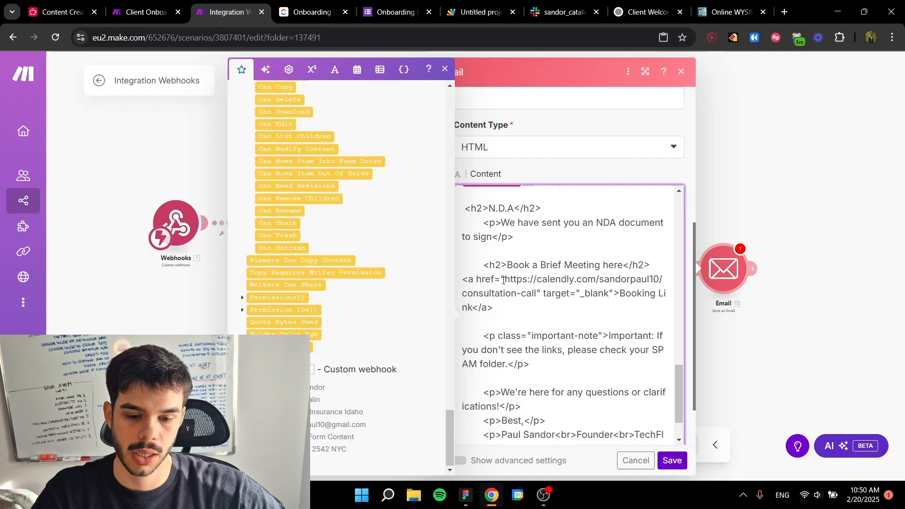
pyautogui.moveTo(506, 279); pyautogui.dragTo(610, 295)
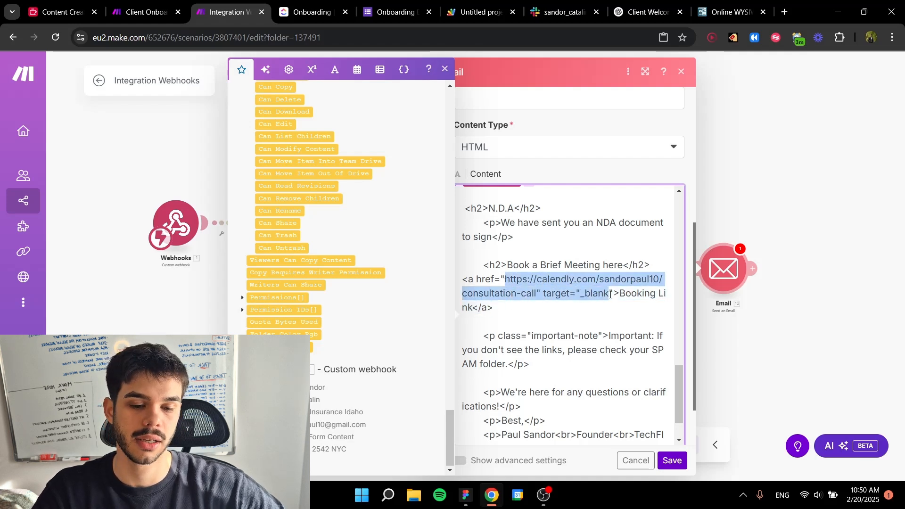
pyautogui.click(580, 305)
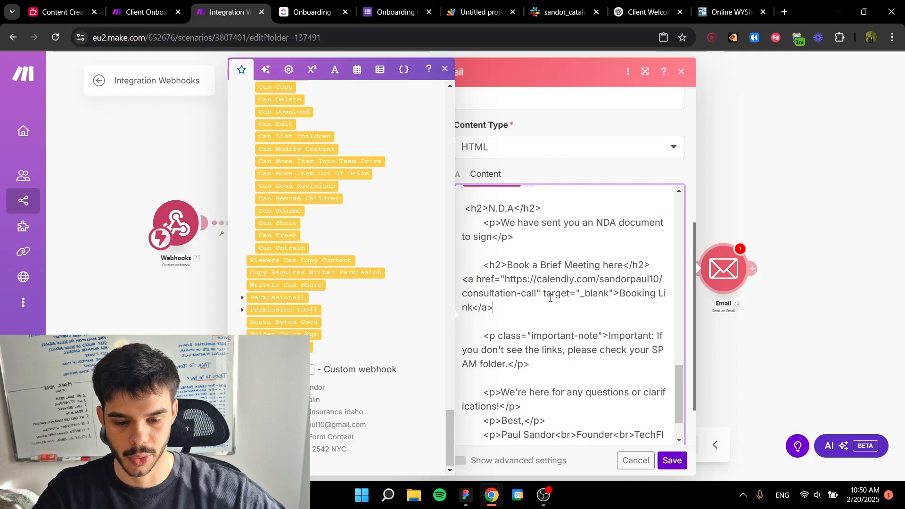
pyautogui.scroll(-3, 561, 297)
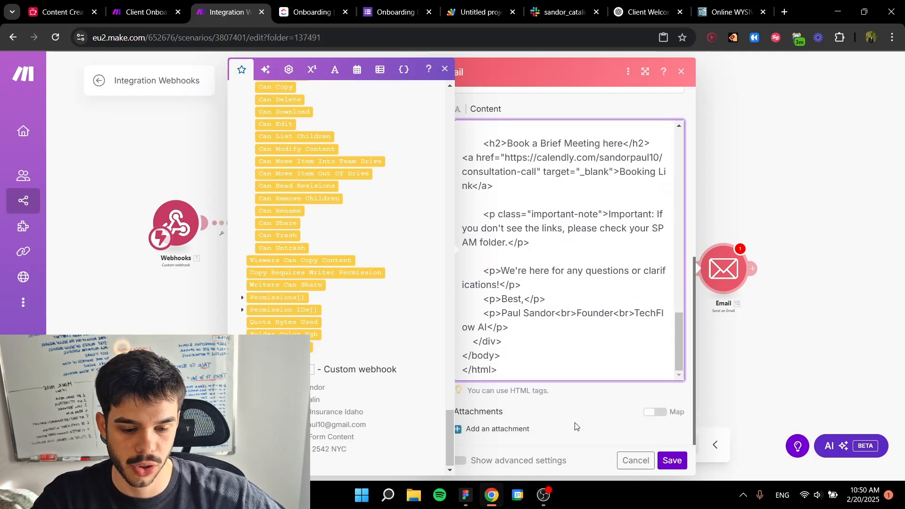
pyautogui.click(575, 427)
# Step: Add a recipient mapped to the Custom webhook's email field and save the Email module
pyautogui.click(672, 461)
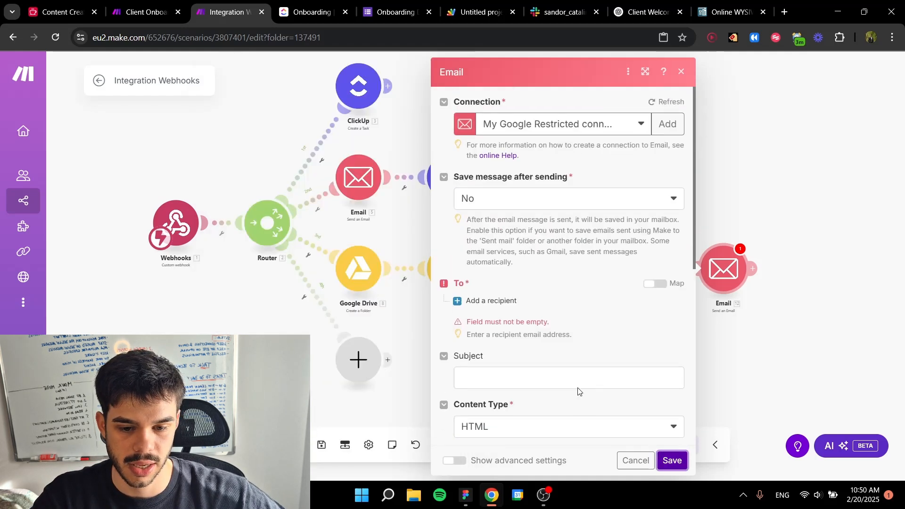
pyautogui.click(490, 301)
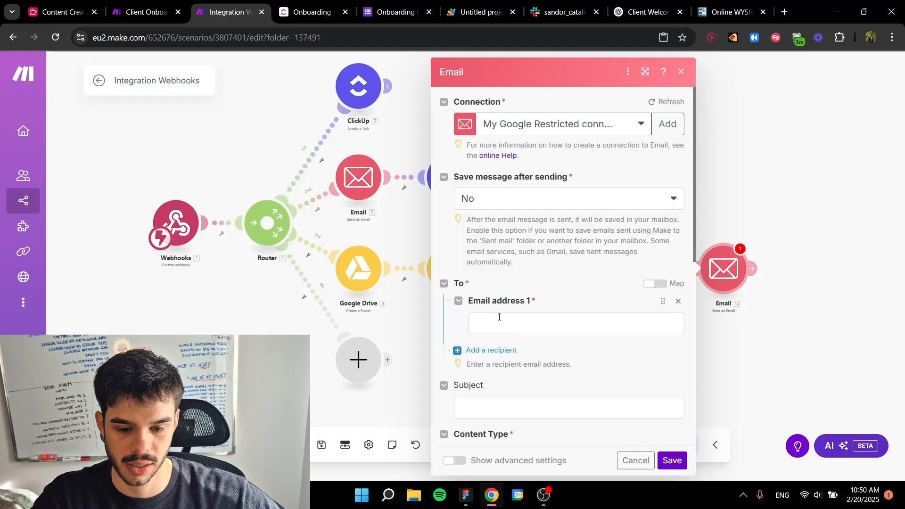
pyautogui.click(499, 318)
pyautogui.moveTo(465, 134); pyautogui.dragTo(481, 486)
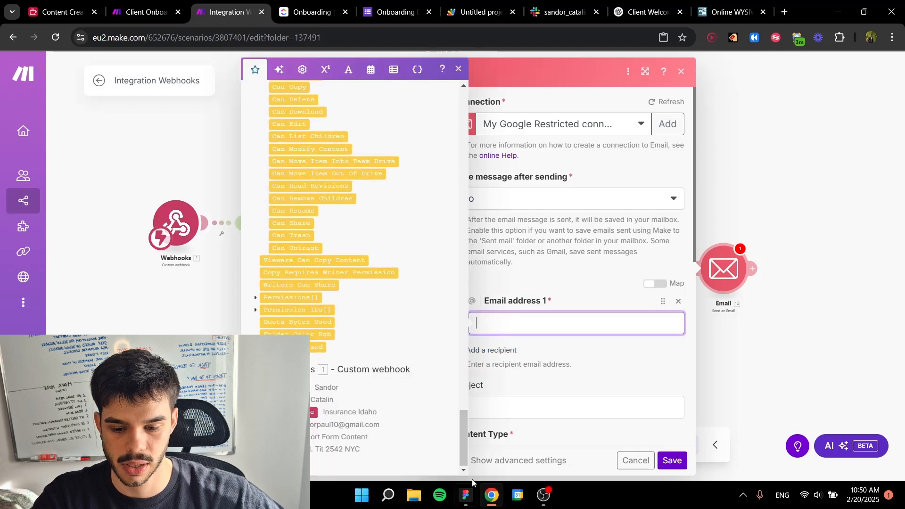
pyautogui.click(273, 424)
pyautogui.click(628, 379)
pyautogui.click(668, 465)
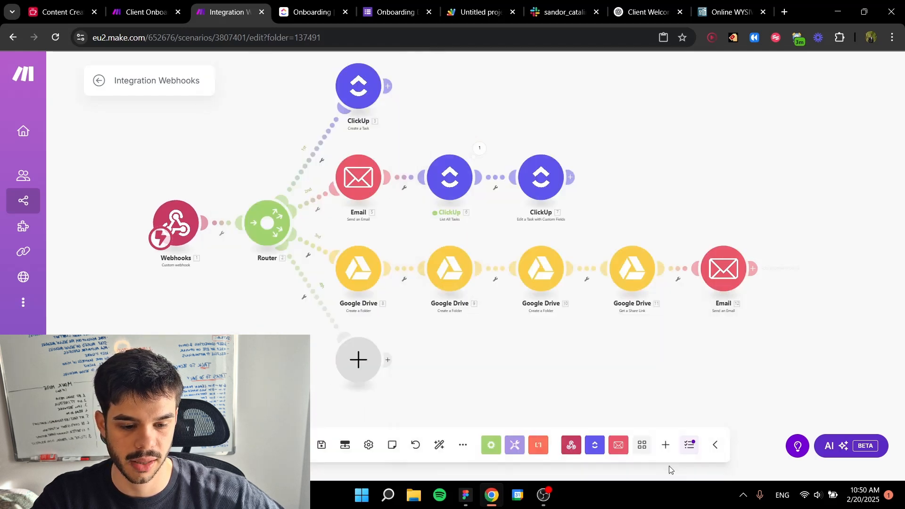
# Step: Save the Integration Webhooks scenario with the onboarding email at the end of the Google Drive route
pyautogui.moveTo(716, 346); pyautogui.dragTo(694, 325)
pyautogui.scroll(-3, 694, 325)
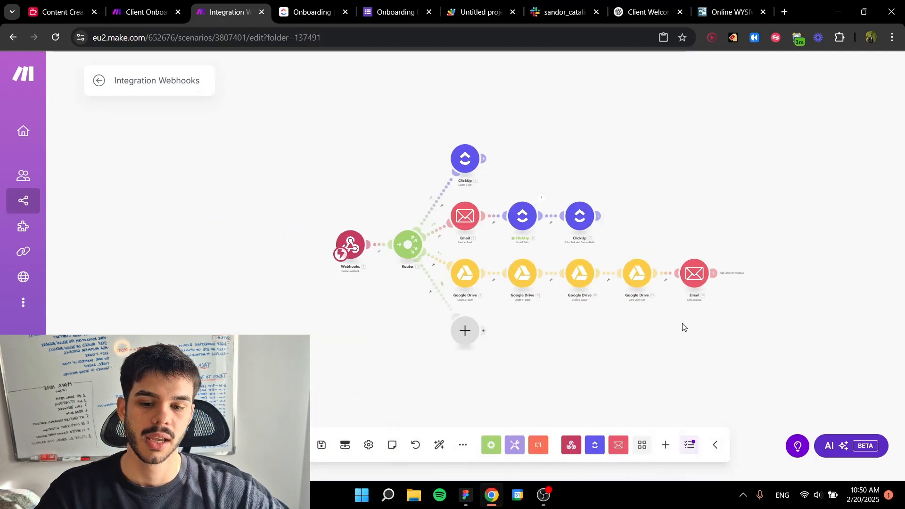
pyautogui.click(328, 443)
pyautogui.scroll(3, 499, 345)
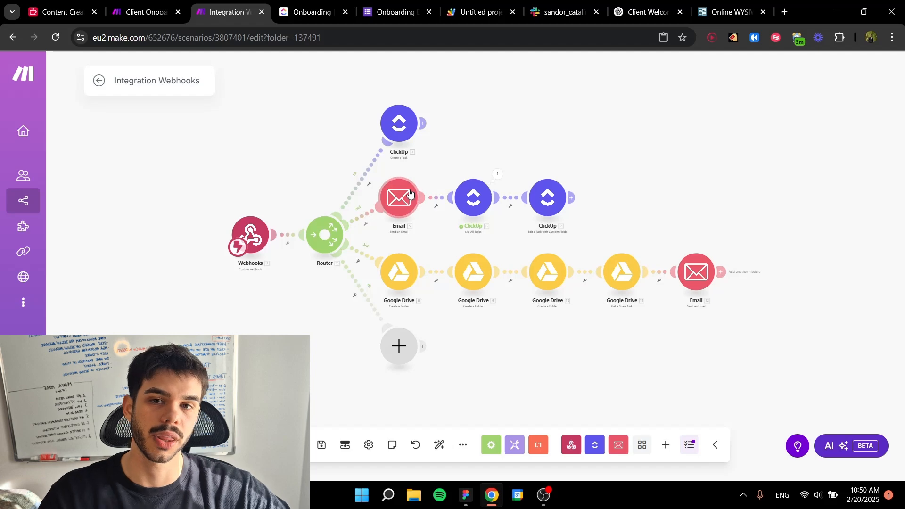
pyautogui.scroll(4, 476, 273)
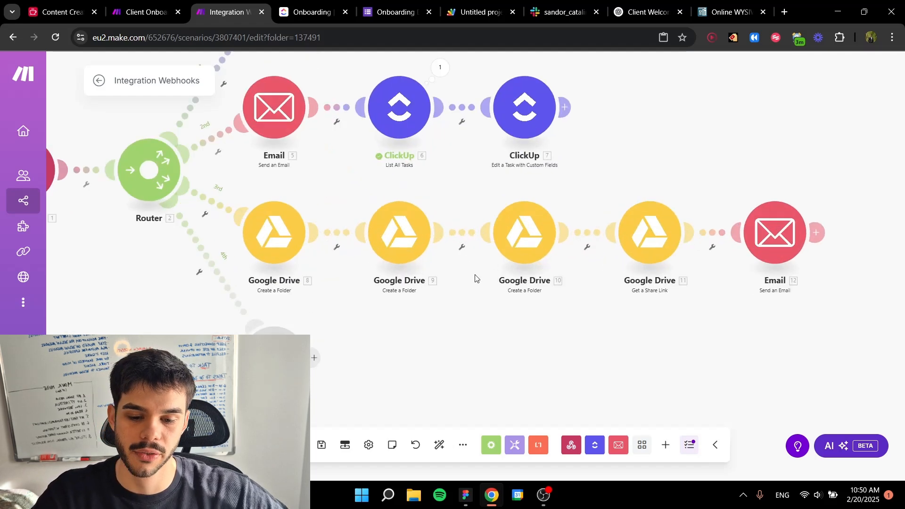
pyautogui.scroll(-3, 441, 261)
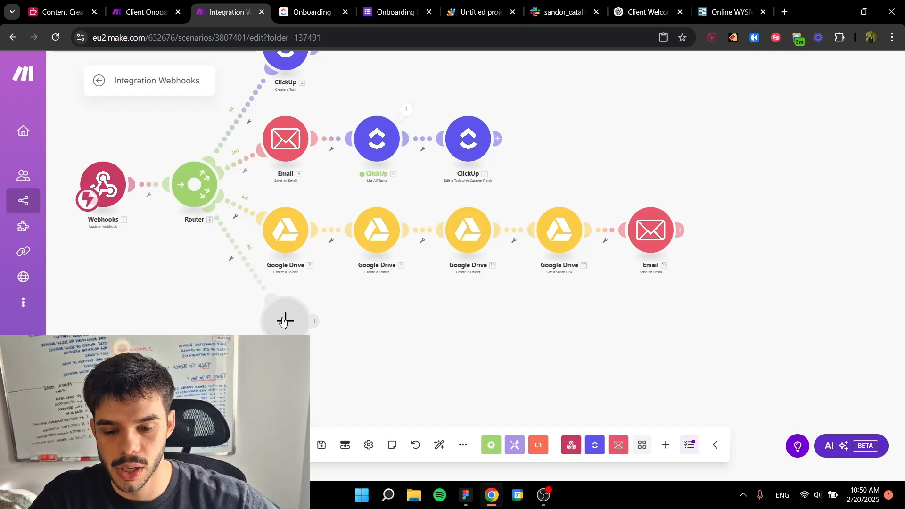
pyautogui.moveTo(438, 328); pyautogui.dragTo(419, 348)
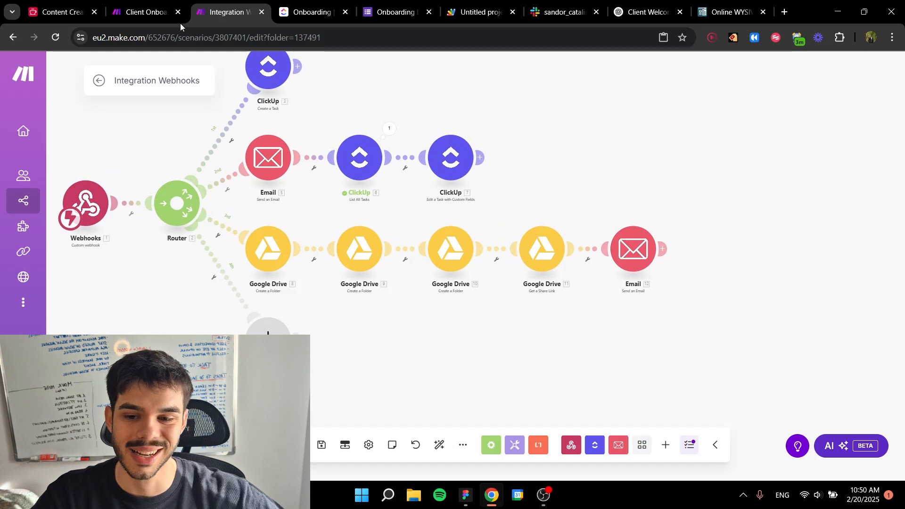
# Step: Check how the Tools variable on the fourth route of the Client Onboarding Process scenario is configured
pyautogui.click(128, 10)
pyautogui.click(505, 355)
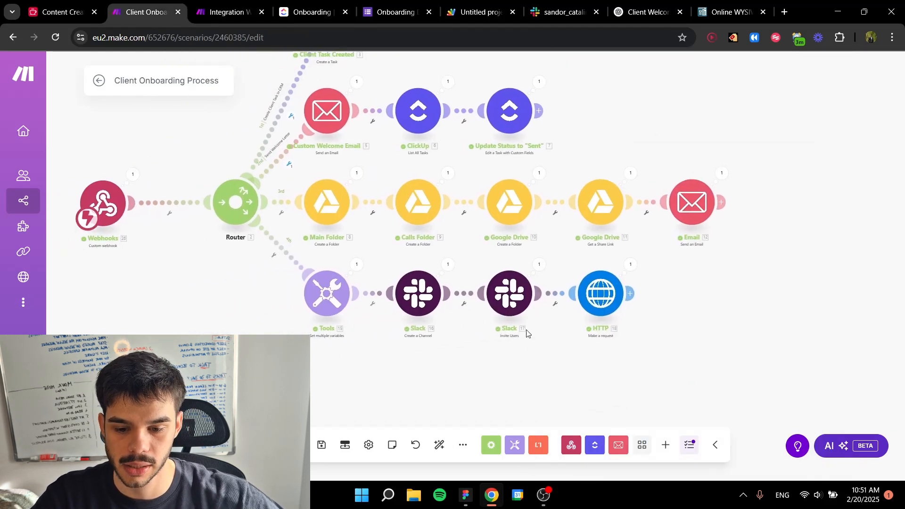
pyautogui.click(330, 292)
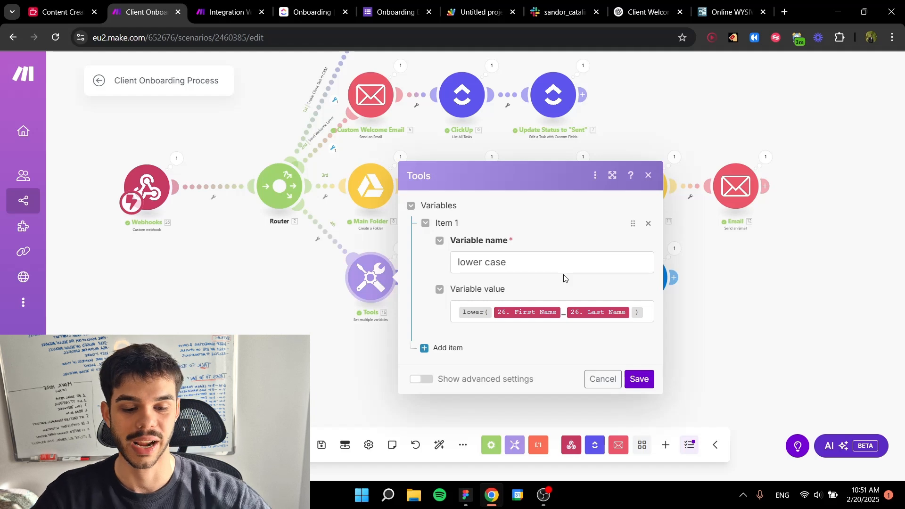
# Step: Add a Tools Set variable module to the empty fourth route of the Integration Webhooks scenario
pyautogui.click(220, 4)
pyautogui.click(265, 328)
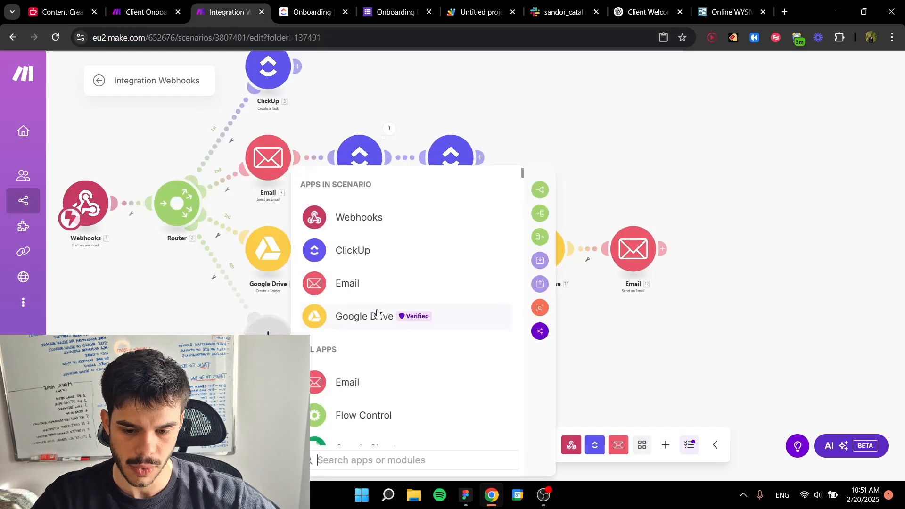
pyautogui.write('tools')
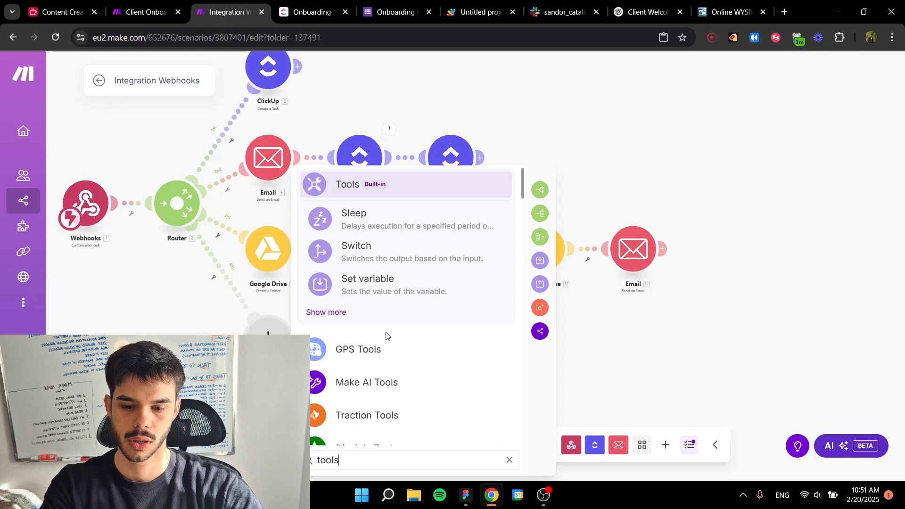
pyautogui.click(386, 284)
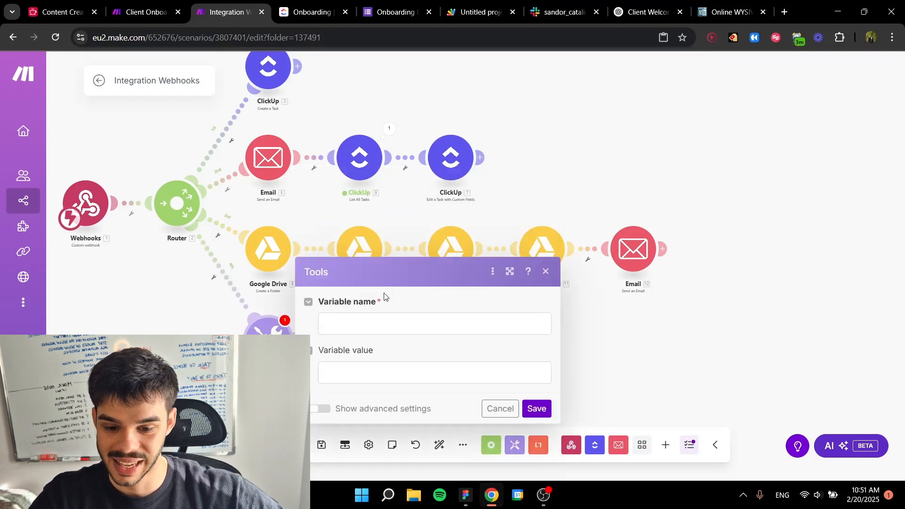
# Step: Name the variable channel_name and build its value from the webhook's First Name, an underscore, Last Name and the suffix "-tinkr"
pyautogui.click(369, 323)
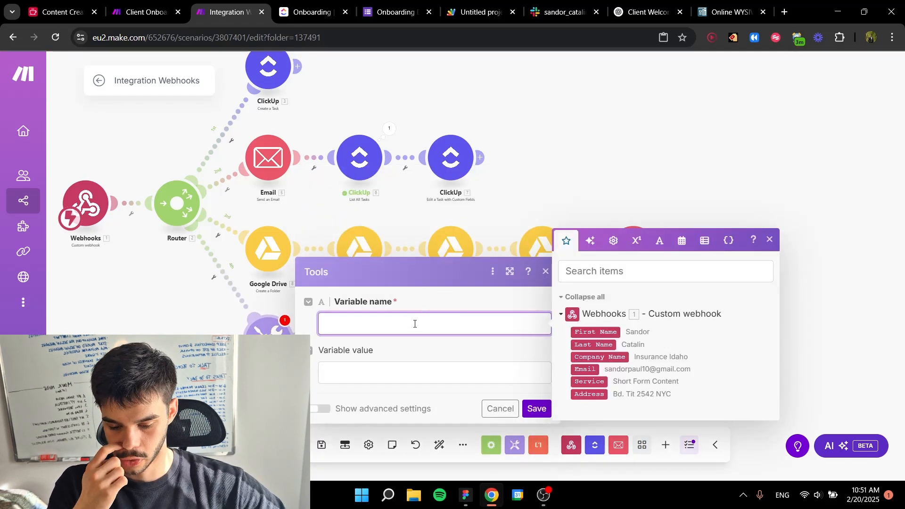
pyautogui.write('channelP')
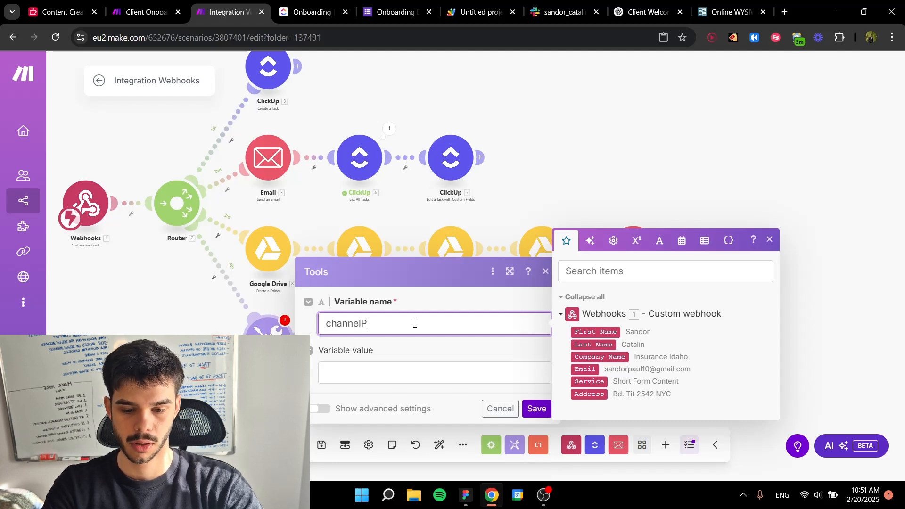
pyautogui.click(368, 370)
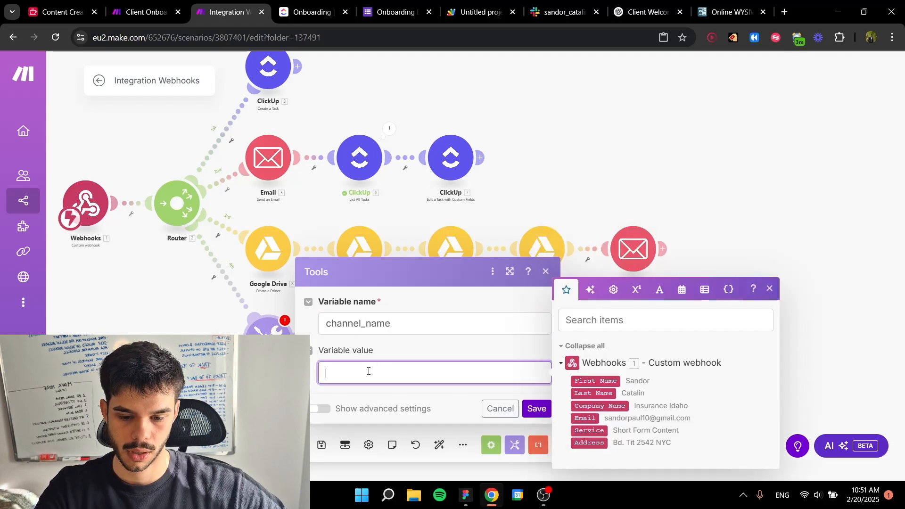
pyautogui.click(593, 379)
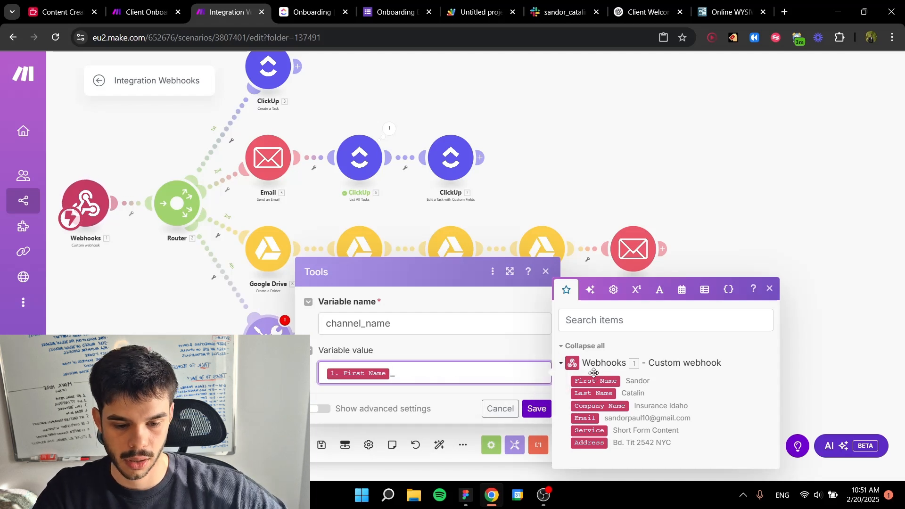
pyautogui.click(595, 393)
pyautogui.write('-tinkr')
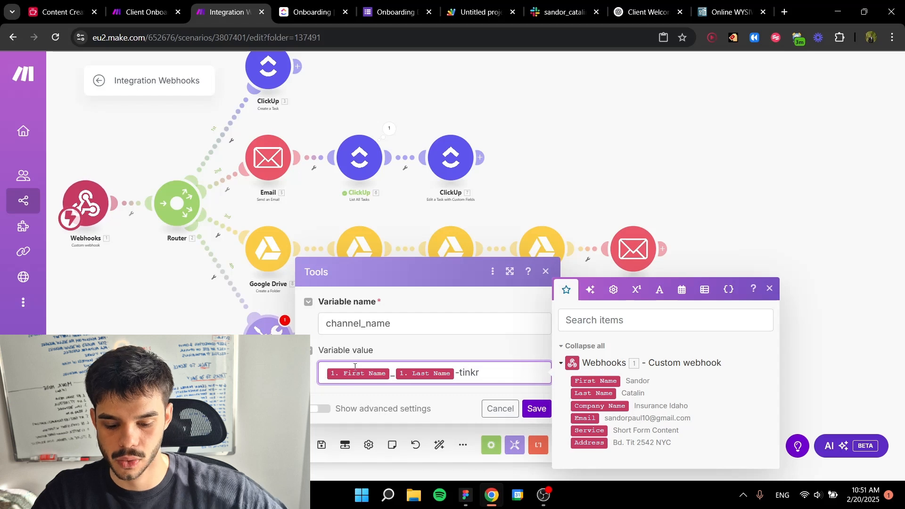
# Step: Wrap the whole channel_name value, including First Name, Last Name and "-tinkr", in the lower() function and save the Tools module
pyautogui.click(658, 291)
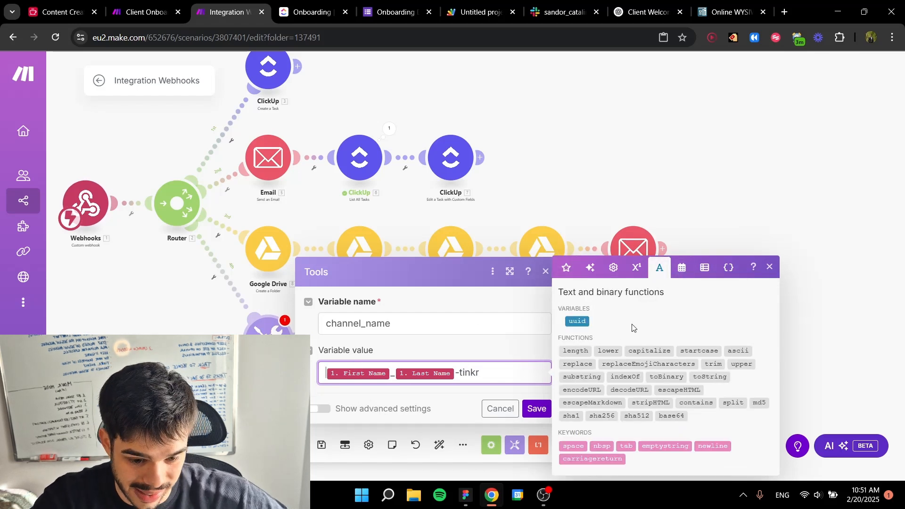
pyautogui.click(611, 351)
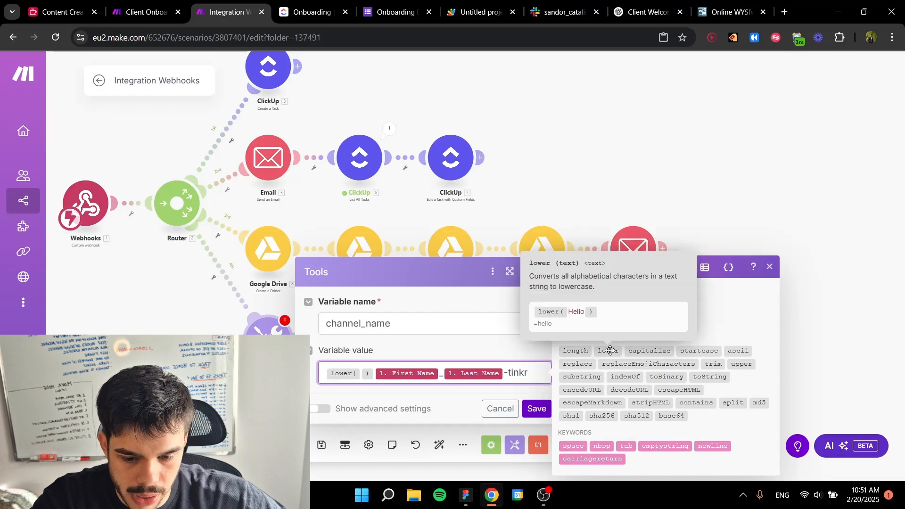
pyautogui.moveTo(530, 372); pyautogui.dragTo(362, 369)
pyautogui.click(362, 369)
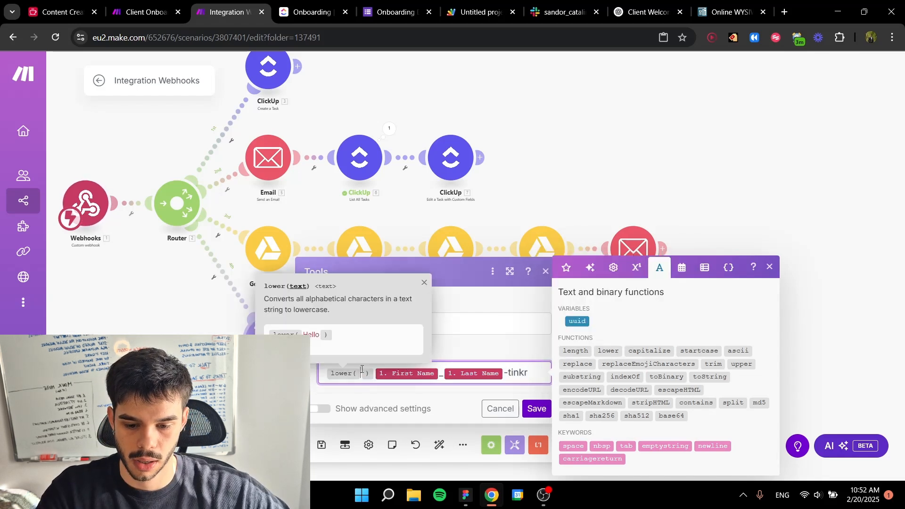
pyautogui.moveTo(529, 372); pyautogui.dragTo(363, 376)
pyautogui.click(474, 375)
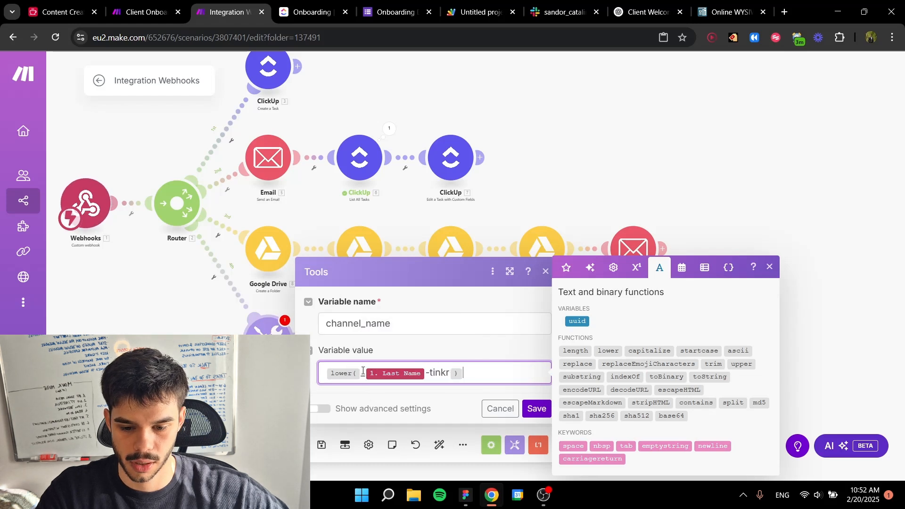
pyautogui.click(362, 373)
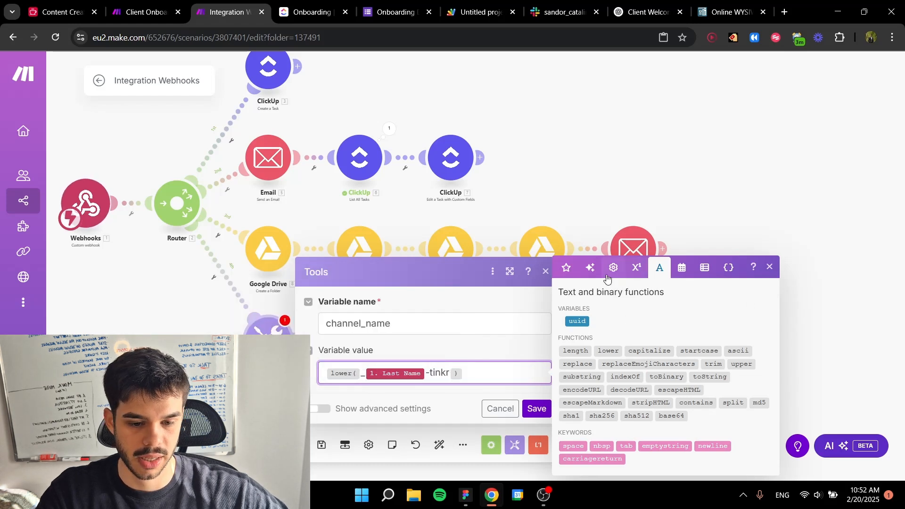
pyautogui.click(566, 268)
pyautogui.click(600, 380)
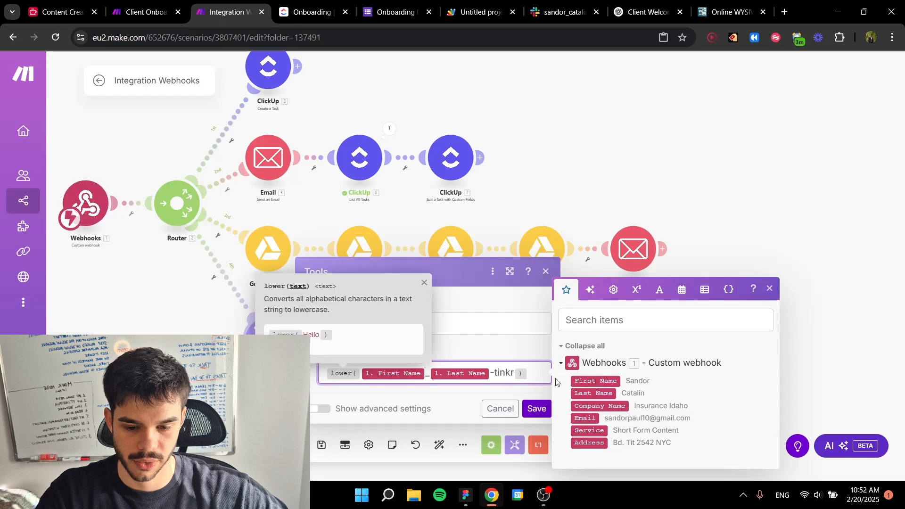
pyautogui.click(530, 372)
pyautogui.click(532, 409)
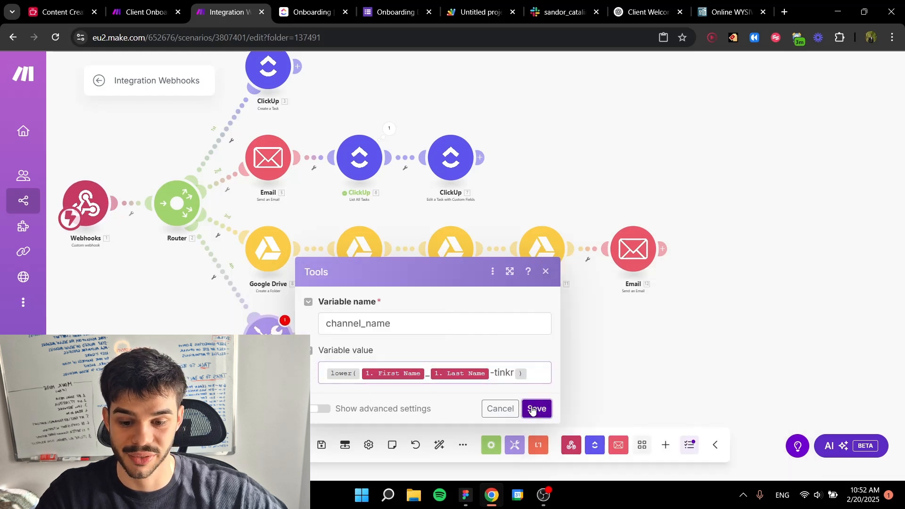
# Step: Add a Slack Create a Channel module after the Tools module on the fourth route
pyautogui.scroll(5, 410, 354)
pyautogui.click(353, 267)
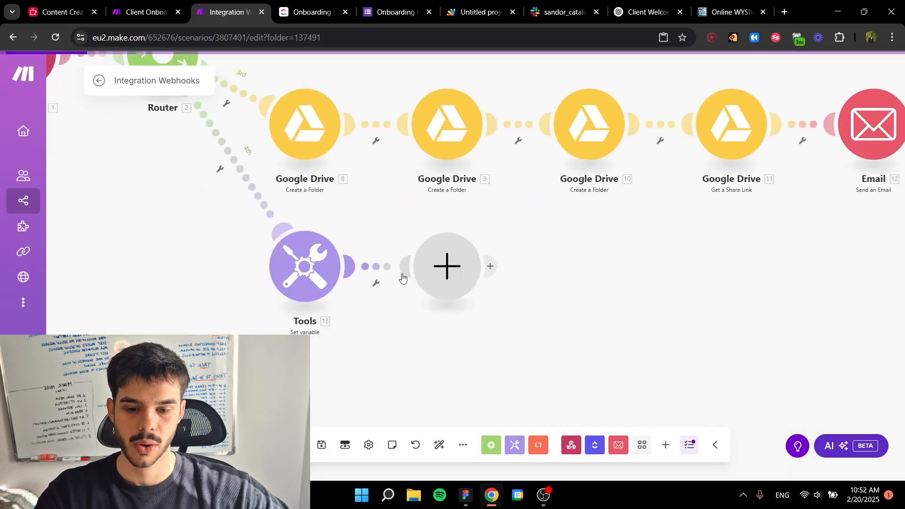
pyautogui.write('slack')
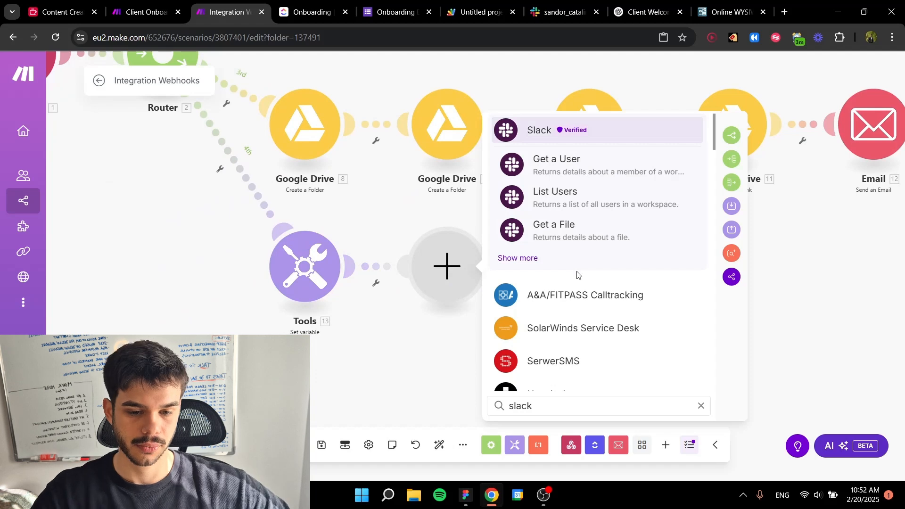
pyautogui.click(552, 130)
pyautogui.scroll(-2, 590, 267)
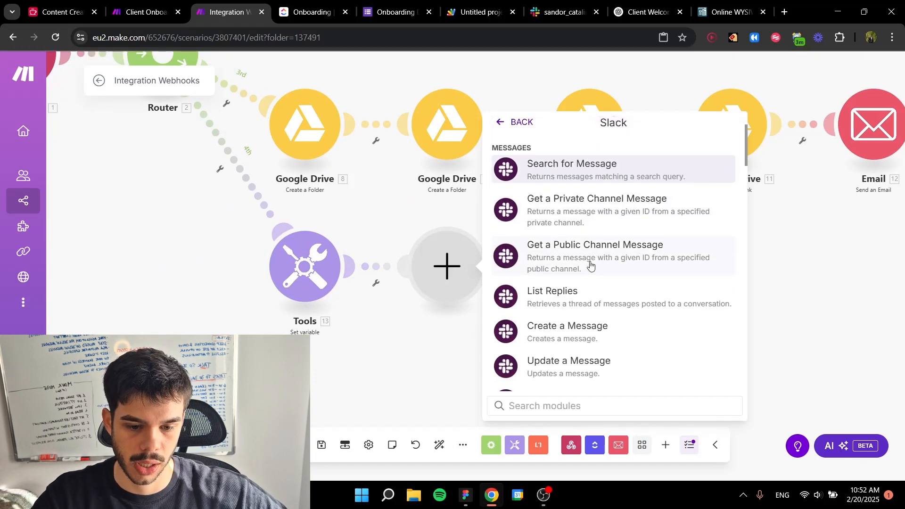
pyautogui.scroll(-2, 572, 262)
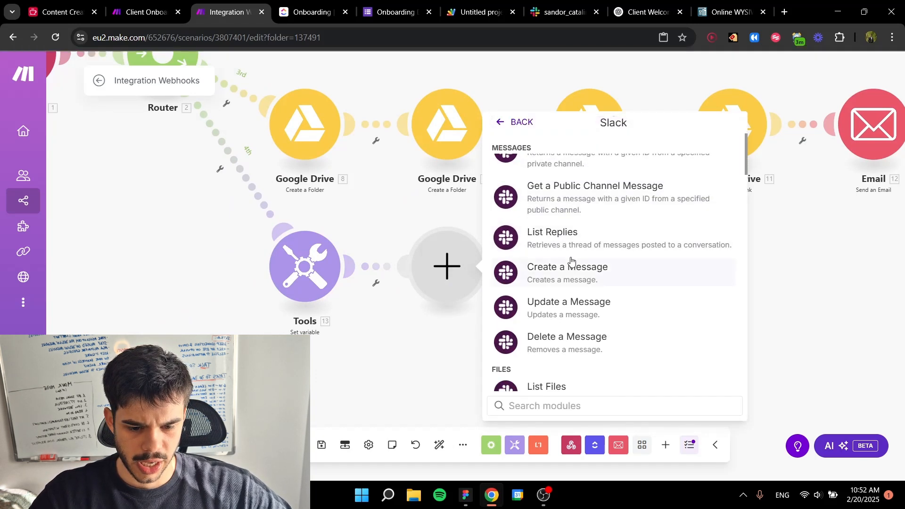
pyautogui.scroll(-3, 574, 265)
pyautogui.scroll(-6, 573, 264)
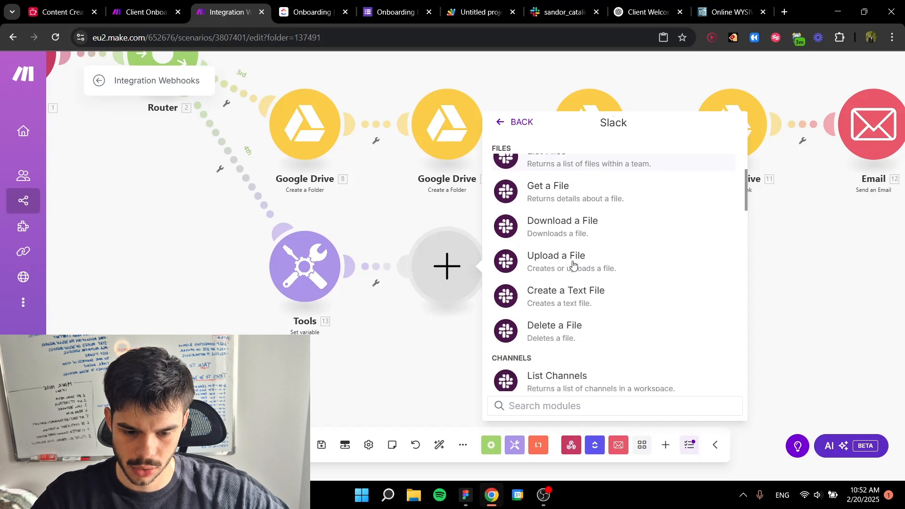
pyautogui.scroll(-1, 573, 264)
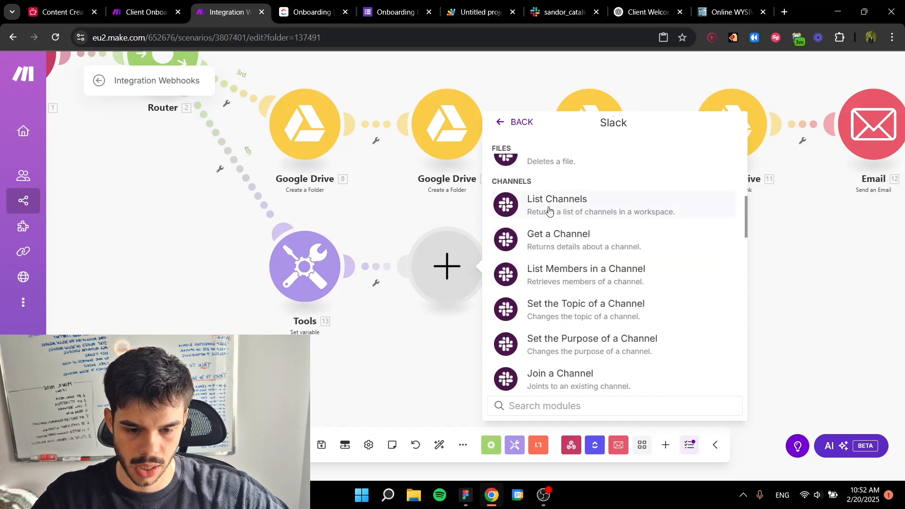
pyautogui.scroll(-4, 560, 244)
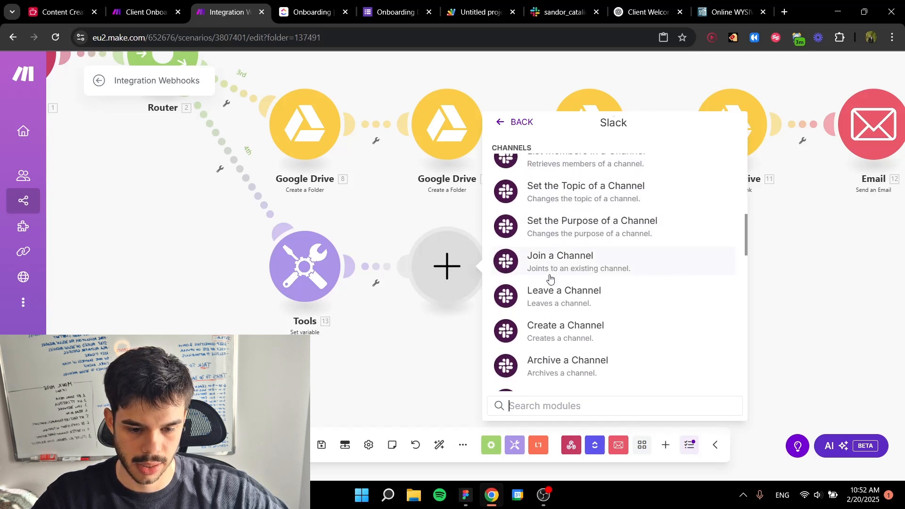
pyautogui.click(565, 271)
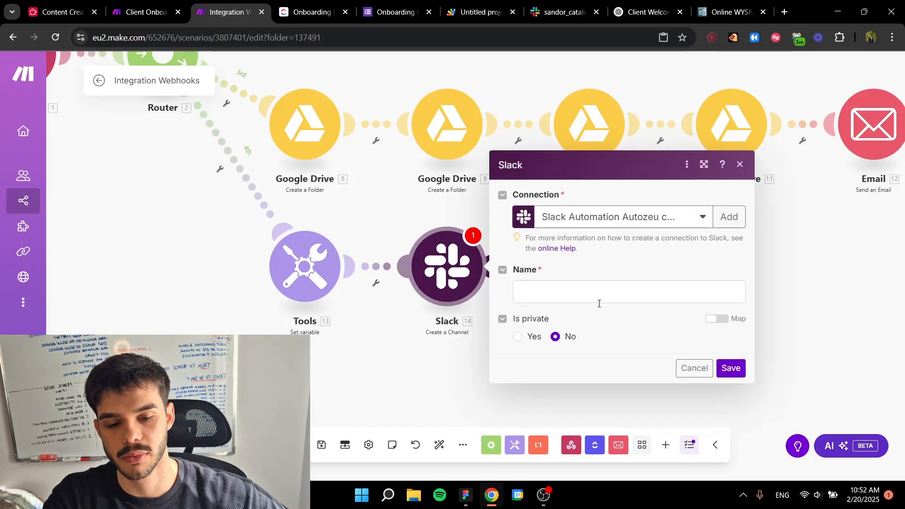
# Step: Map the Slack channel's name to the channel_name variable, set Is private to Yes and save the module
pyautogui.click(599, 284)
pyautogui.click(339, 279)
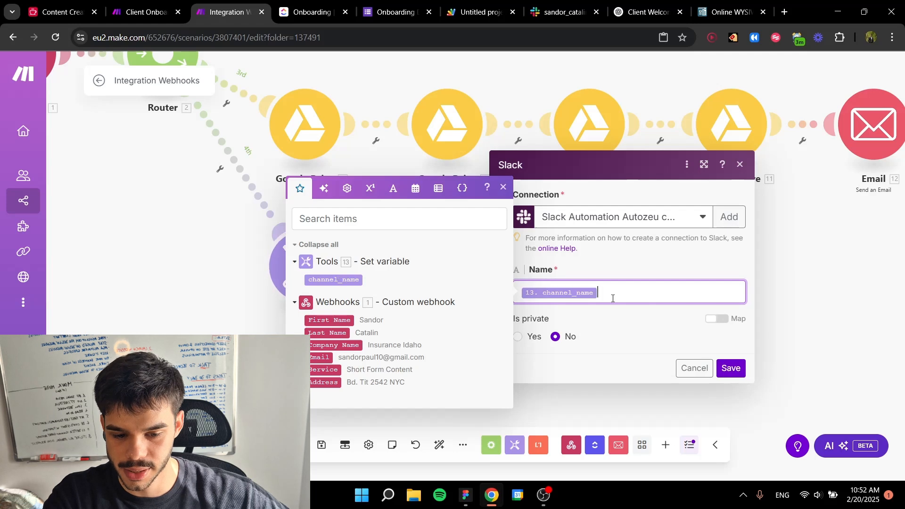
pyautogui.click(608, 336)
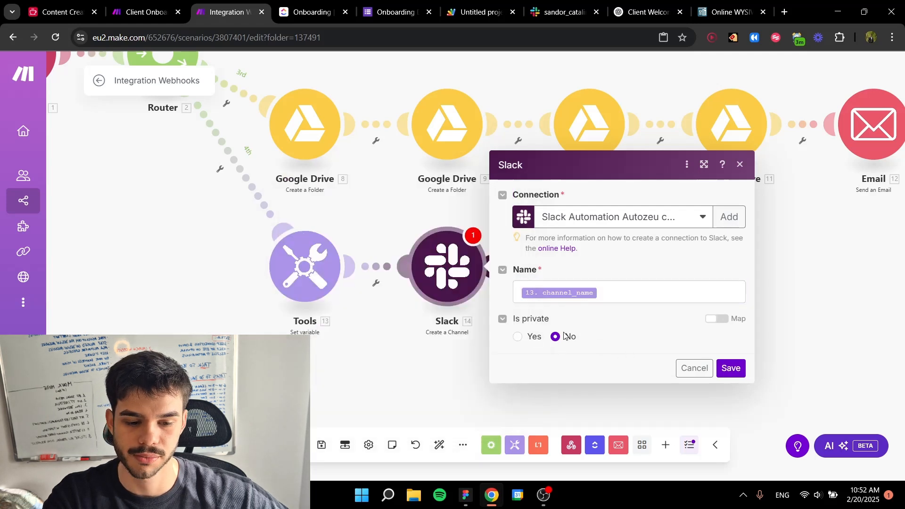
pyautogui.click(517, 337)
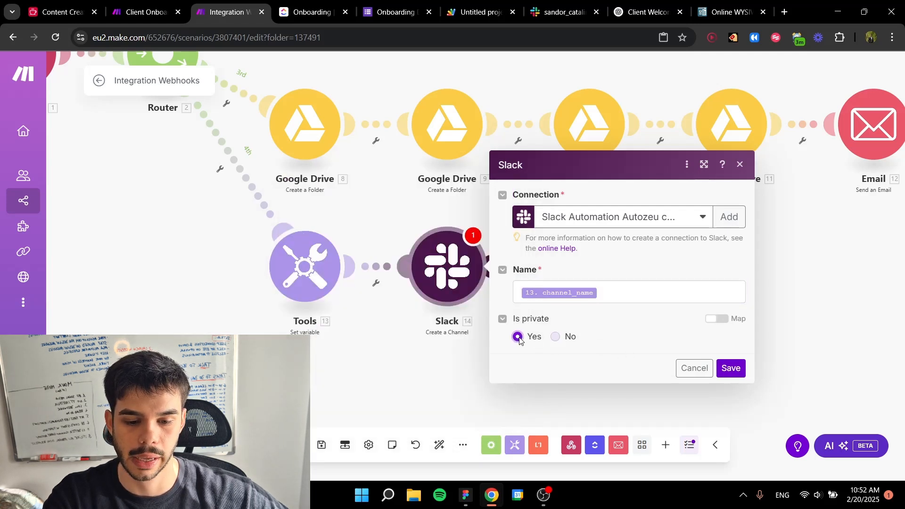
pyautogui.click(556, 336)
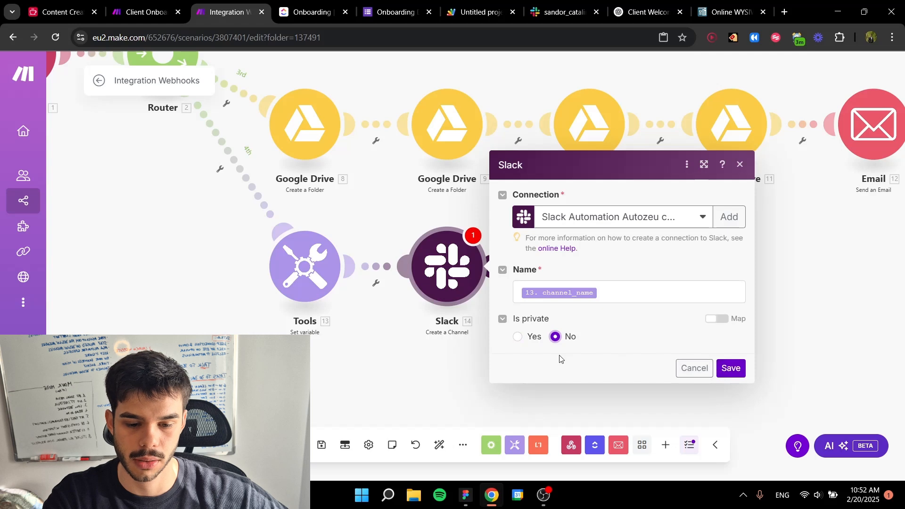
pyautogui.click(532, 338)
pyautogui.click(731, 368)
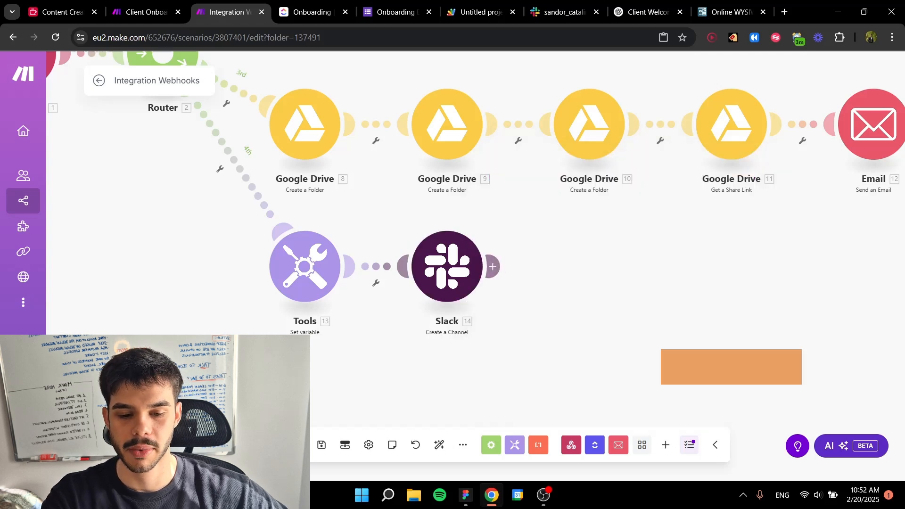
# Step: Add a Slack Invite Users module after the Create a Channel module on the fourth route
pyautogui.click(493, 267)
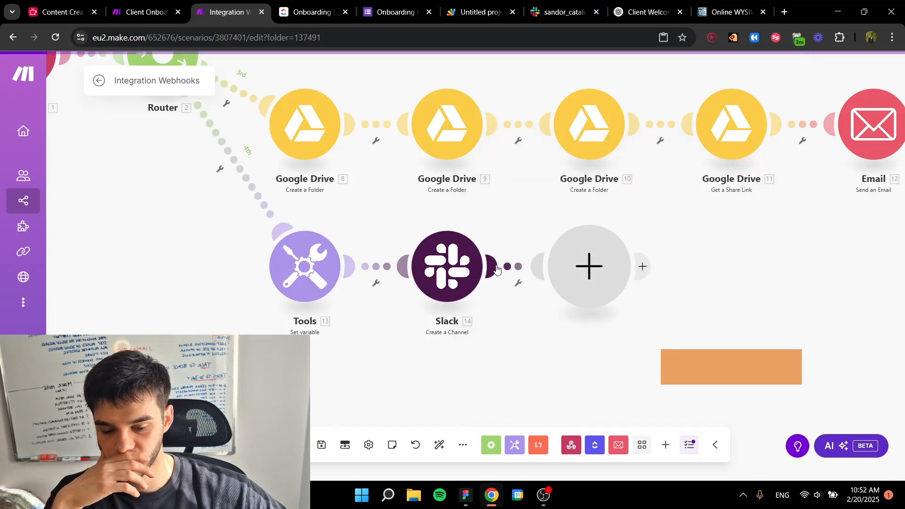
pyautogui.click(691, 288)
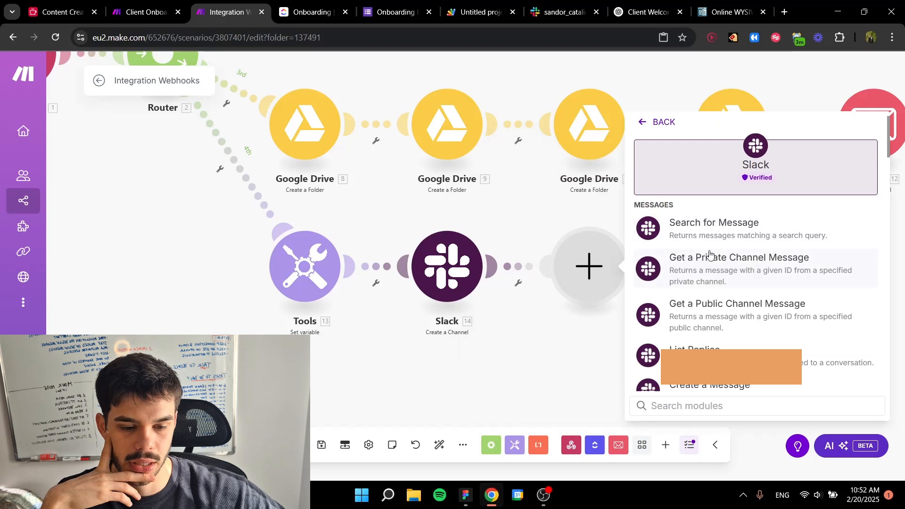
pyautogui.scroll(-3, 708, 257)
pyautogui.scroll(5, 709, 255)
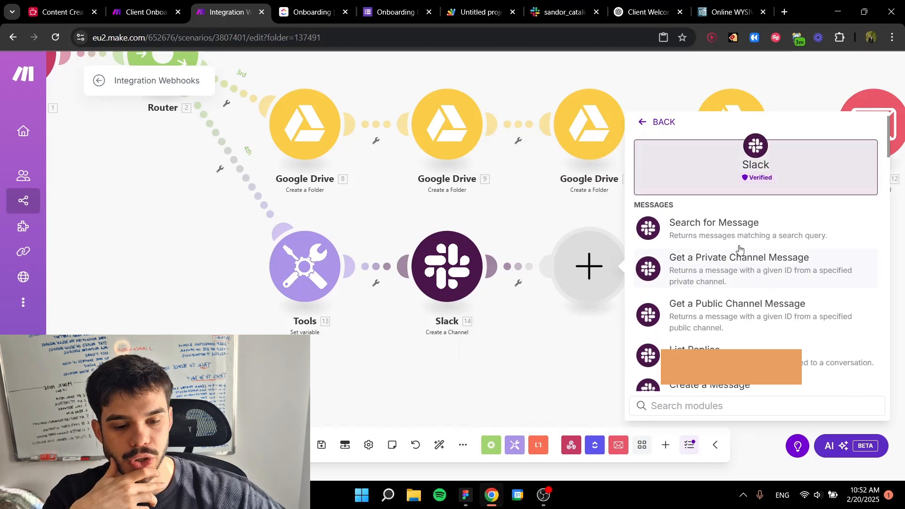
pyautogui.scroll(-8, 741, 249)
pyautogui.scroll(-4, 743, 248)
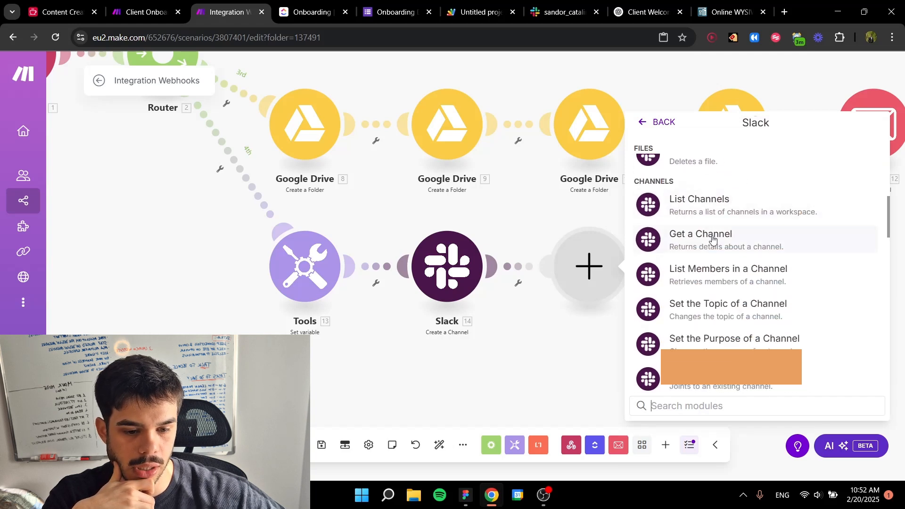
pyautogui.scroll(-5, 712, 240)
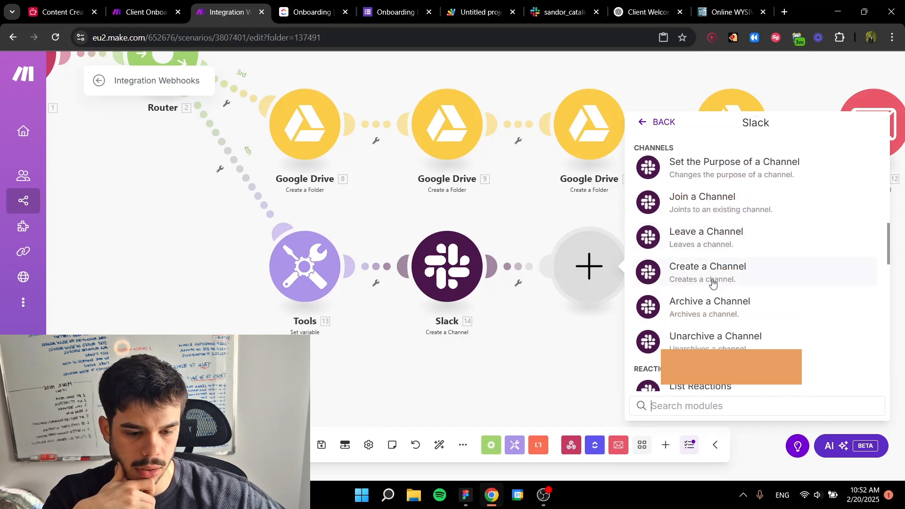
pyautogui.scroll(-8, 712, 282)
pyautogui.scroll(-4, 715, 280)
pyautogui.scroll(1, 719, 272)
pyautogui.scroll(-1, 717, 275)
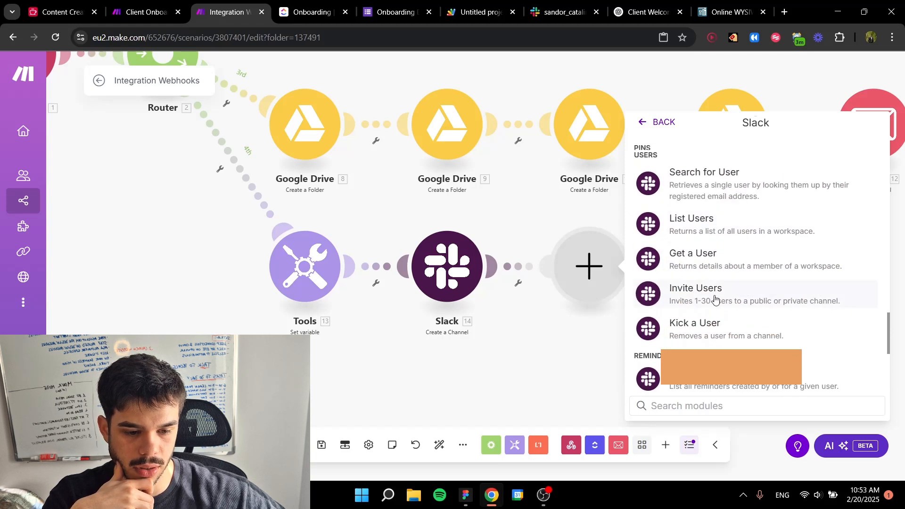
pyautogui.click(715, 301)
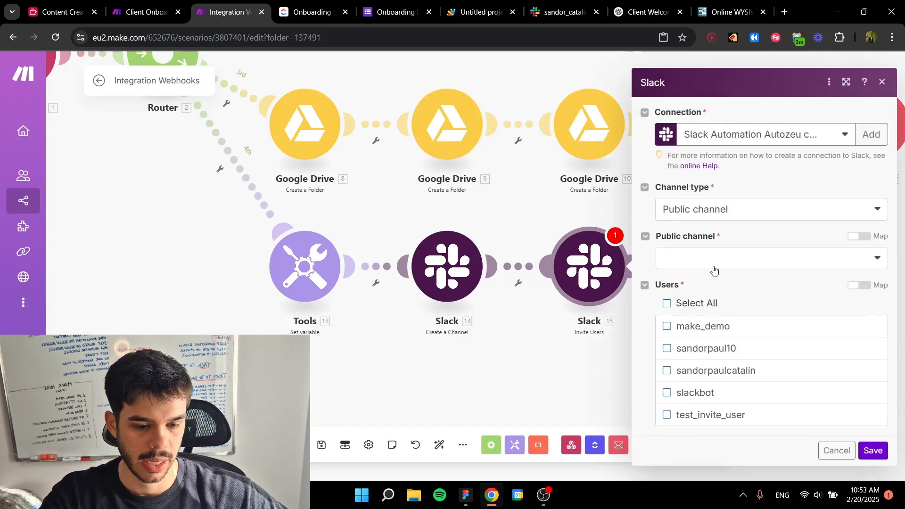
# Step: Turn on mapping for the Public channel and Users fields of the Invite Users module
pyautogui.click(707, 265)
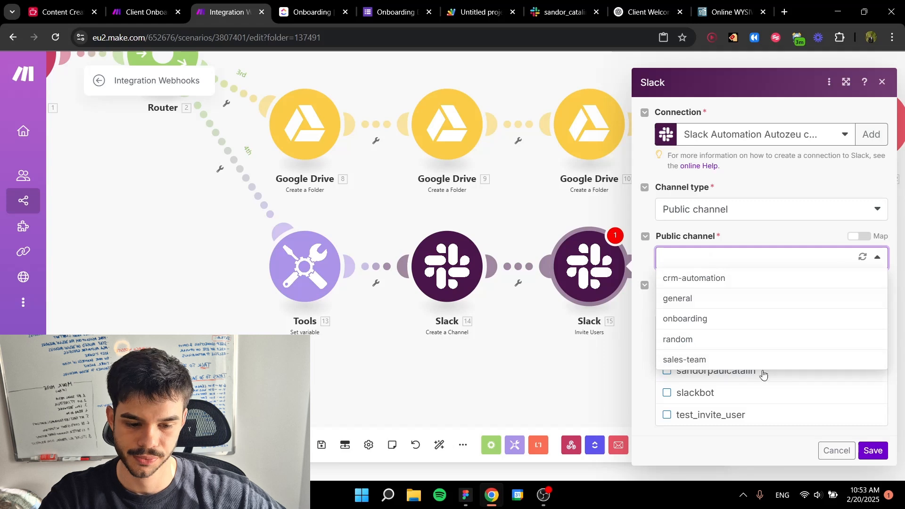
pyautogui.click(738, 236)
pyautogui.click(857, 237)
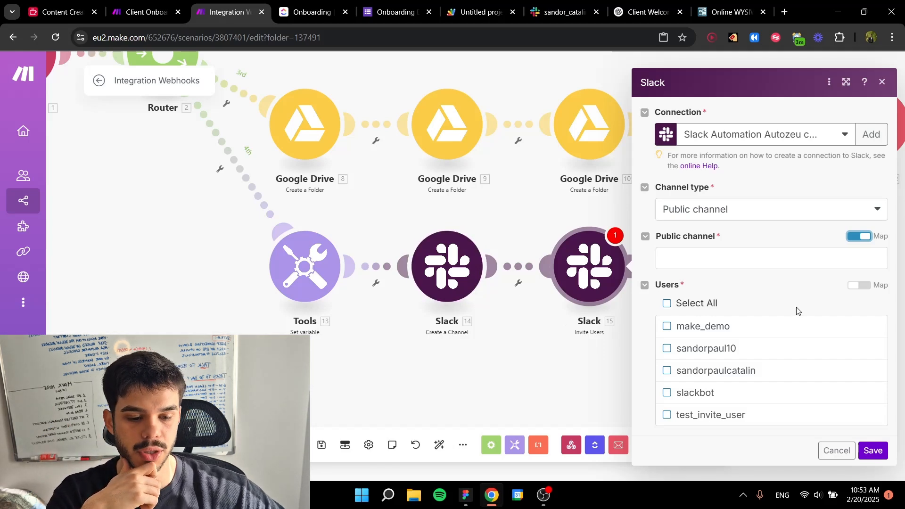
pyautogui.click(860, 285)
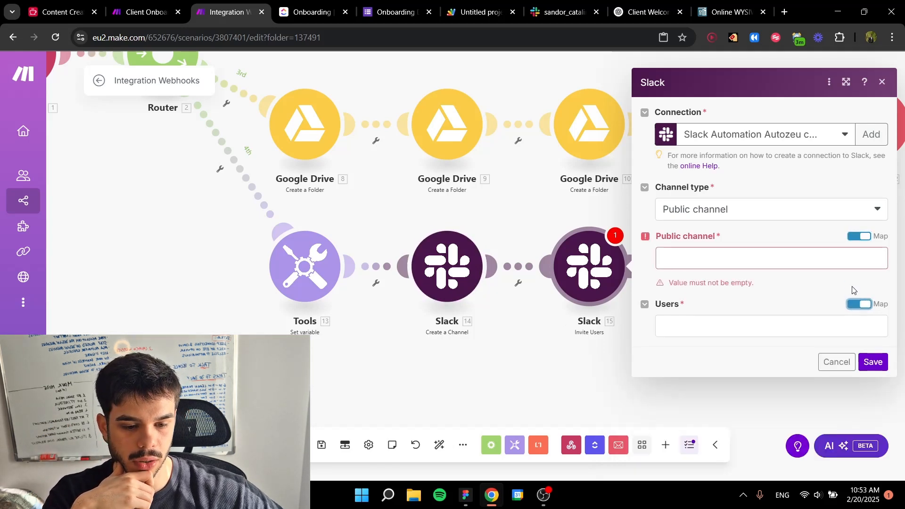
pyautogui.click(739, 325)
pyautogui.click(727, 346)
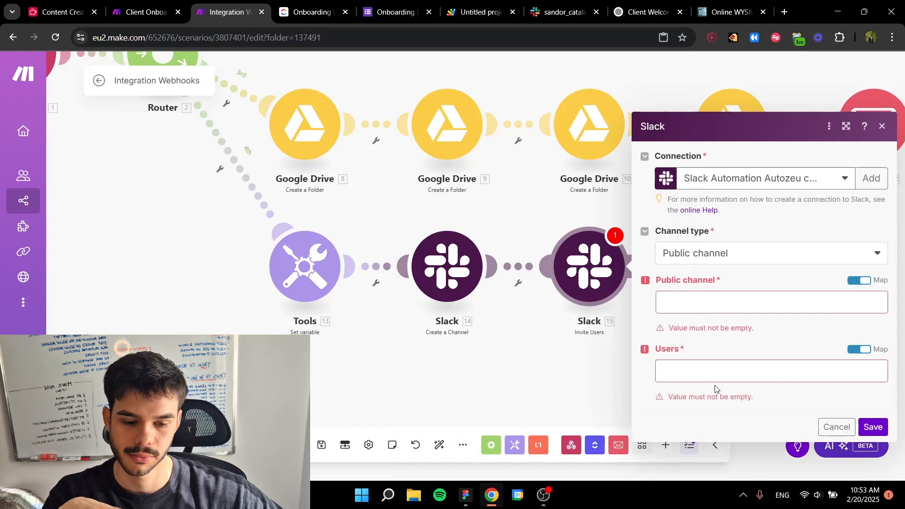
pyautogui.click(717, 367)
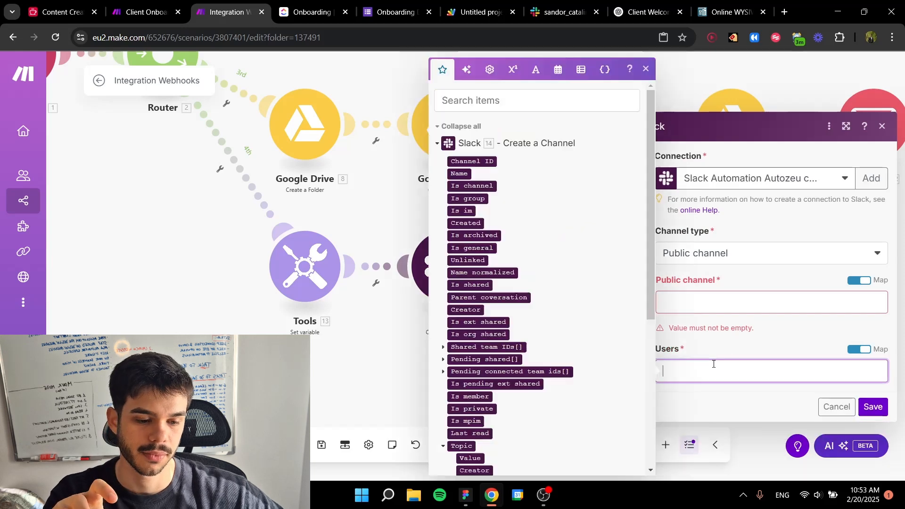
pyautogui.click(729, 338)
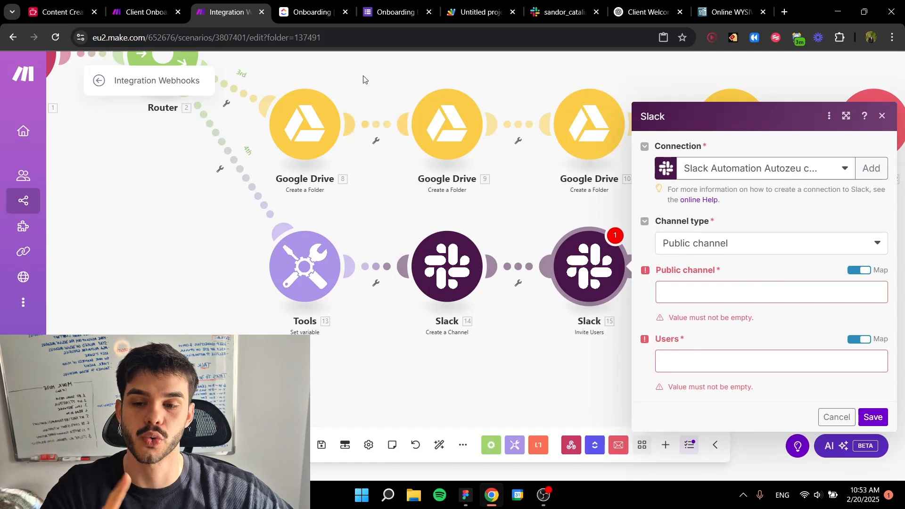
# Step: Switch to the Client Onboarding Process scenario and examine the channel and user settings of its Invite Users module
pyautogui.click(146, 12)
pyautogui.click(737, 295)
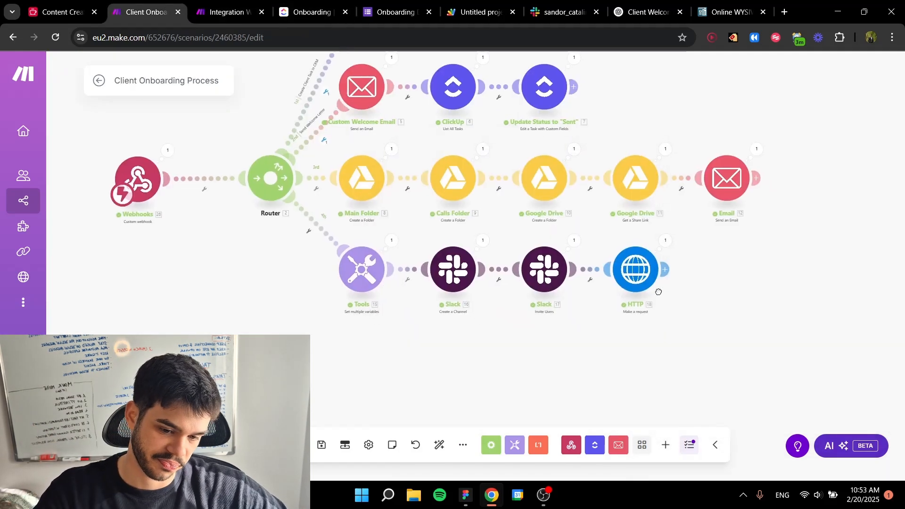
pyautogui.scroll(3, 554, 280)
pyautogui.click(553, 280)
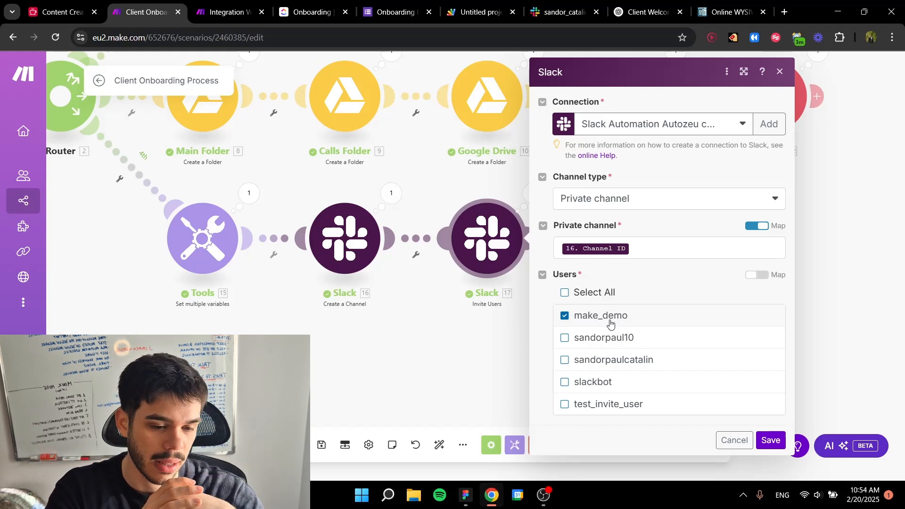
pyautogui.click(772, 441)
# Step: Return to the Integration Webhooks scenario and inspect the run output of the Create a Channel module
pyautogui.hotkey('ctrl', 'Tab')
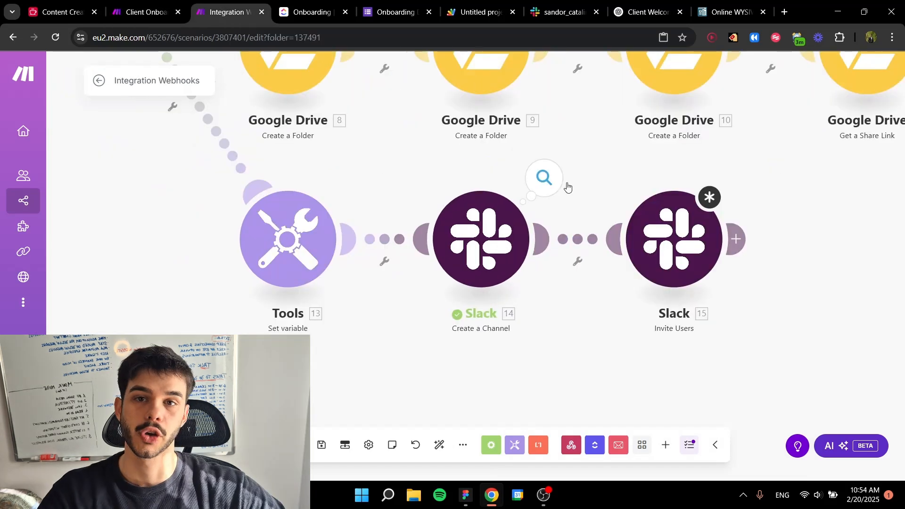
pyautogui.click(542, 178)
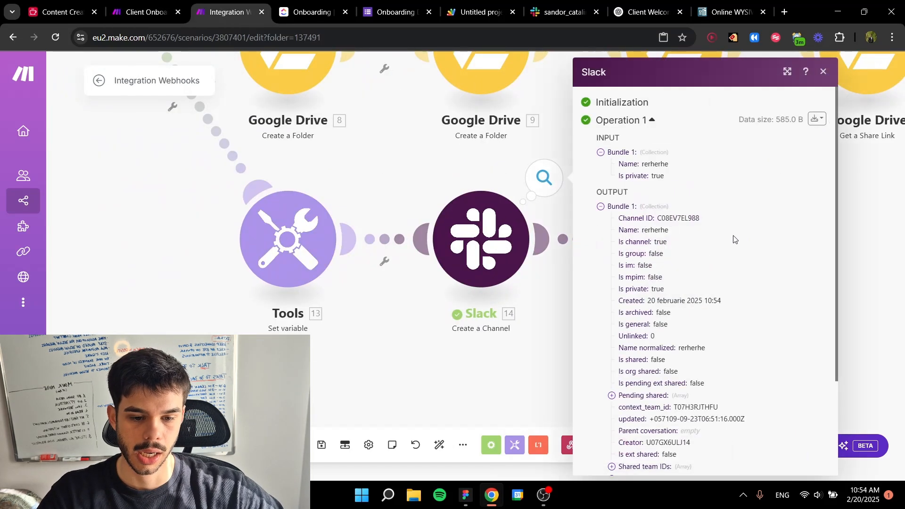
pyautogui.click(516, 389)
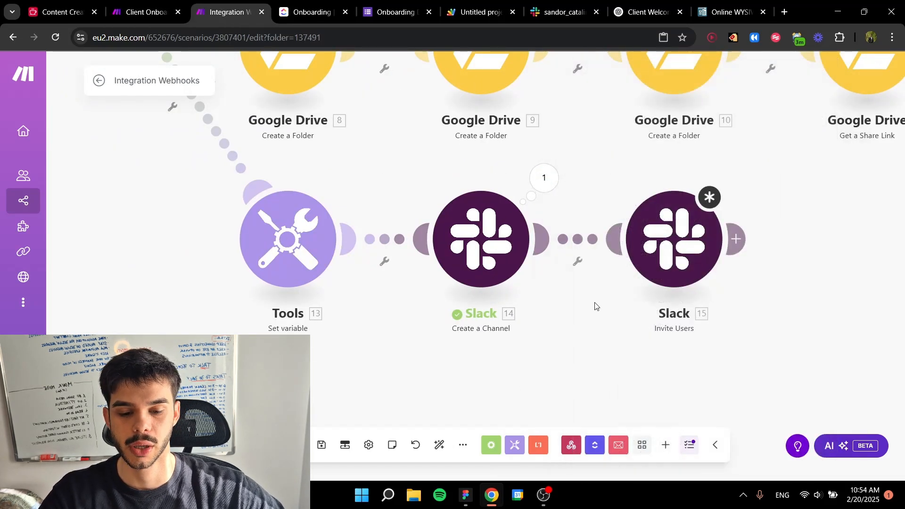
# Step: Select make_demo as the user to invite to the mapped private channel and save the Invite Users module
pyautogui.moveTo(594, 307); pyautogui.dragTo(472, 321)
pyautogui.click(572, 255)
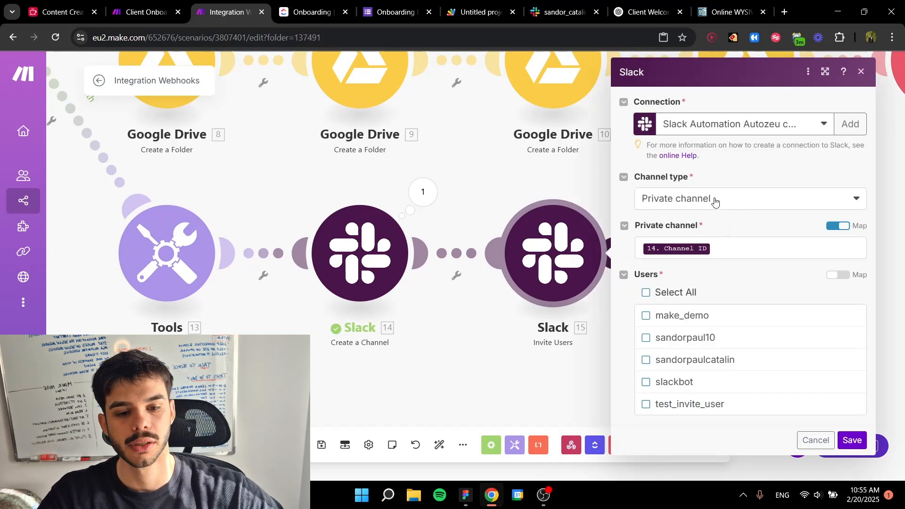
pyautogui.click(754, 245)
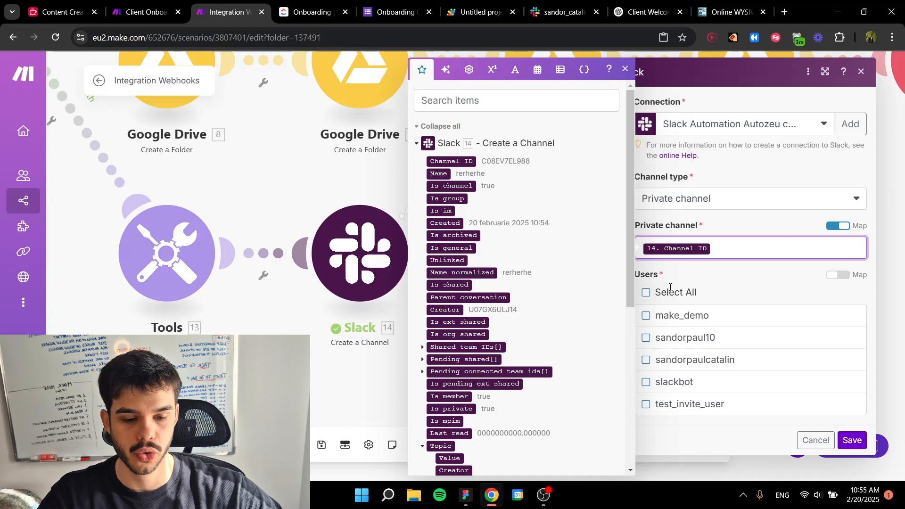
pyautogui.click(696, 282)
pyautogui.click(674, 317)
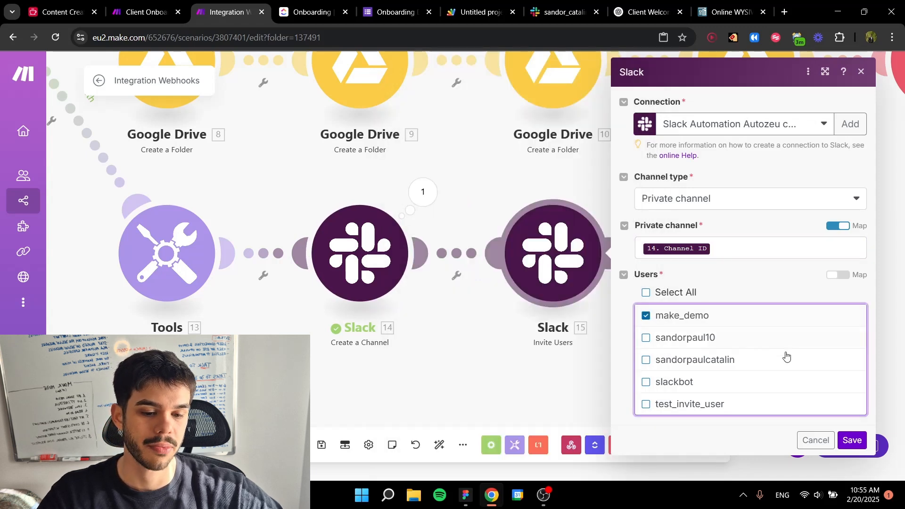
pyautogui.click(851, 441)
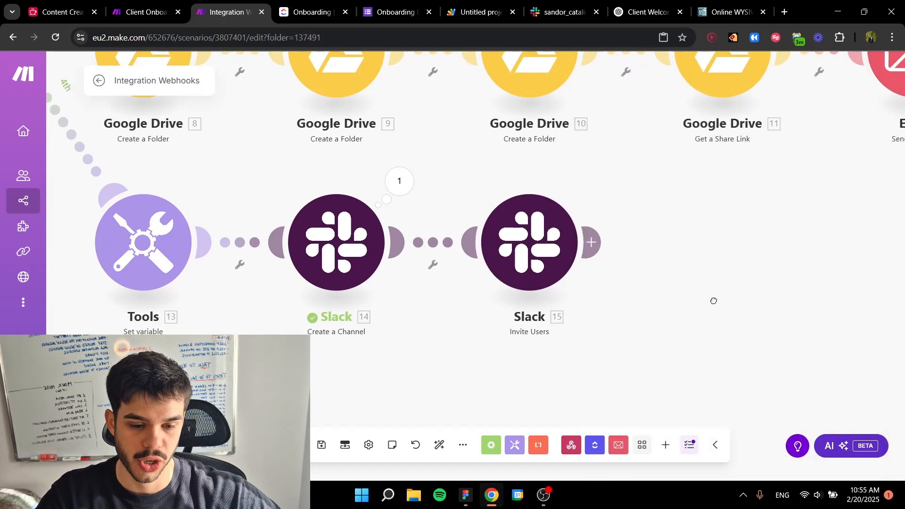
# Step: Add an HTTP Make a request module after the Invite Users module and close its settings
pyautogui.scroll(-3, 623, 295)
pyautogui.click(601, 280)
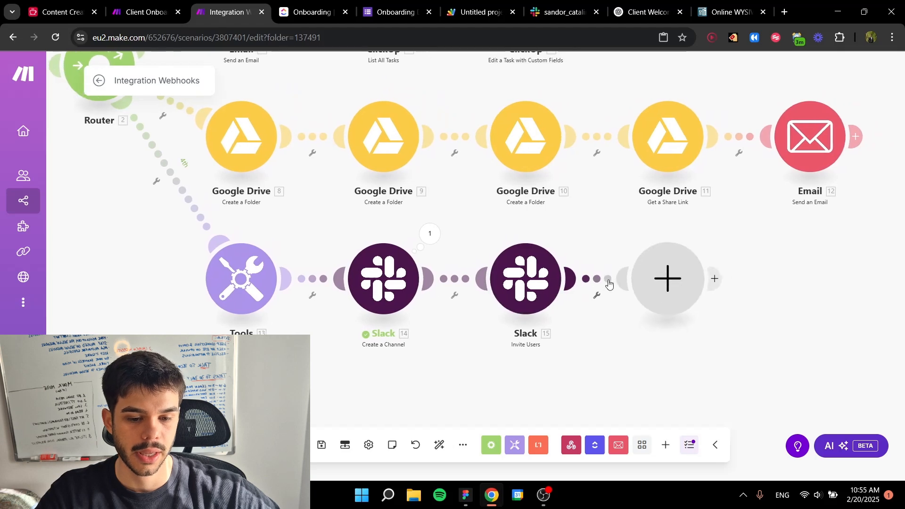
pyautogui.write('ht')
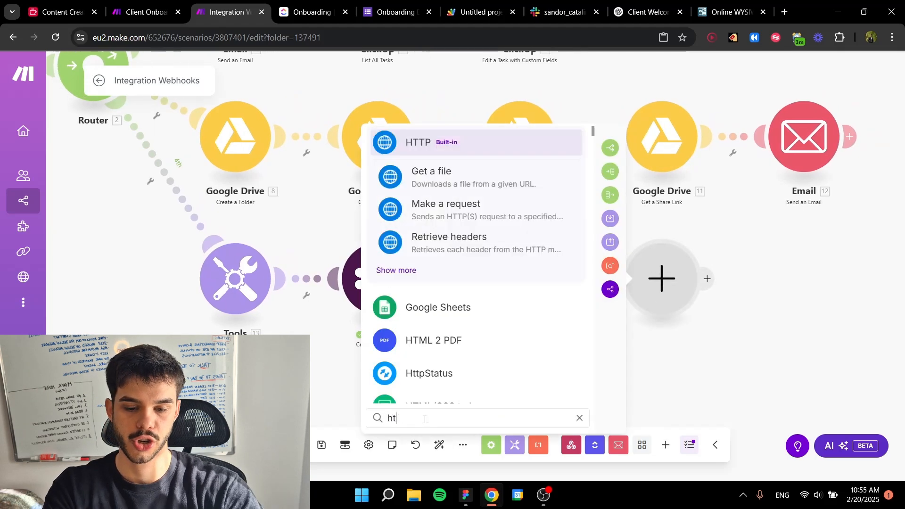
pyautogui.click(445, 209)
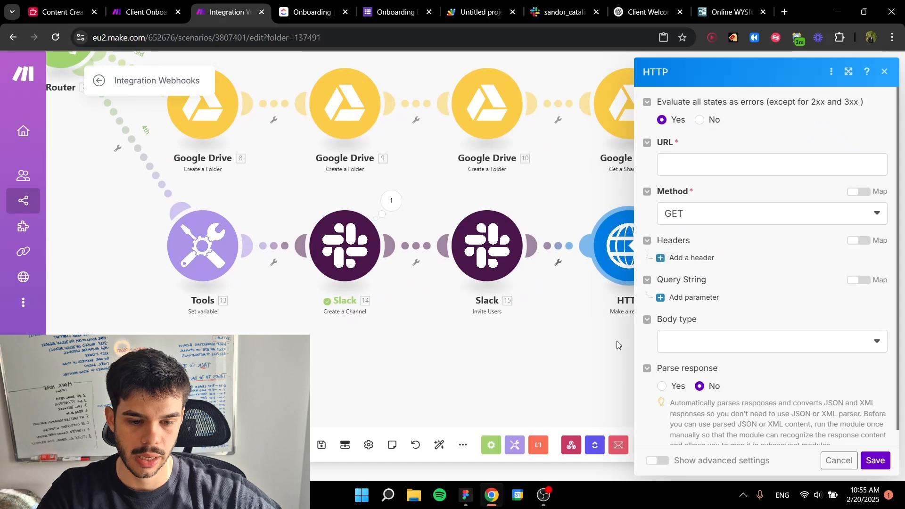
pyautogui.click(616, 340)
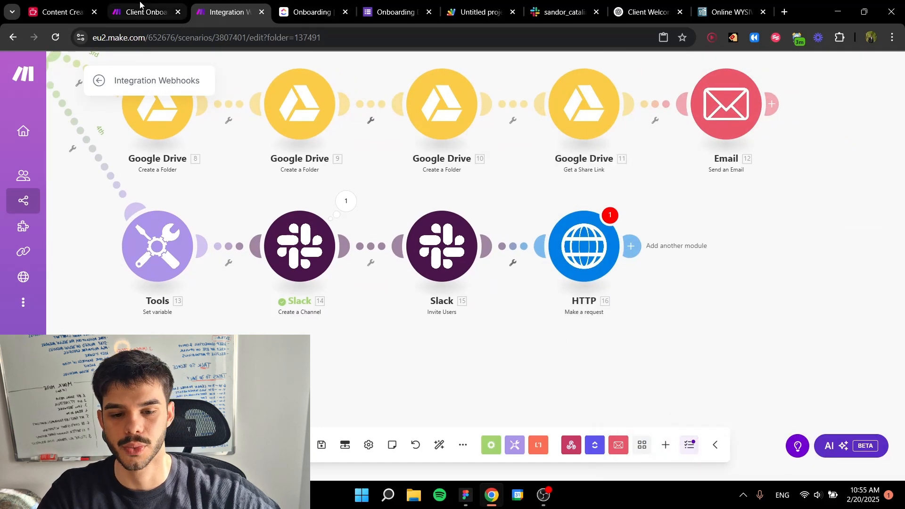
# Step: Switch to the Client Onboarding Process scenario and examine the URL, method and header settings of its HTTP module
pyautogui.click(141, 12)
pyautogui.scroll(-5, 637, 254)
pyautogui.scroll(6, 613, 288)
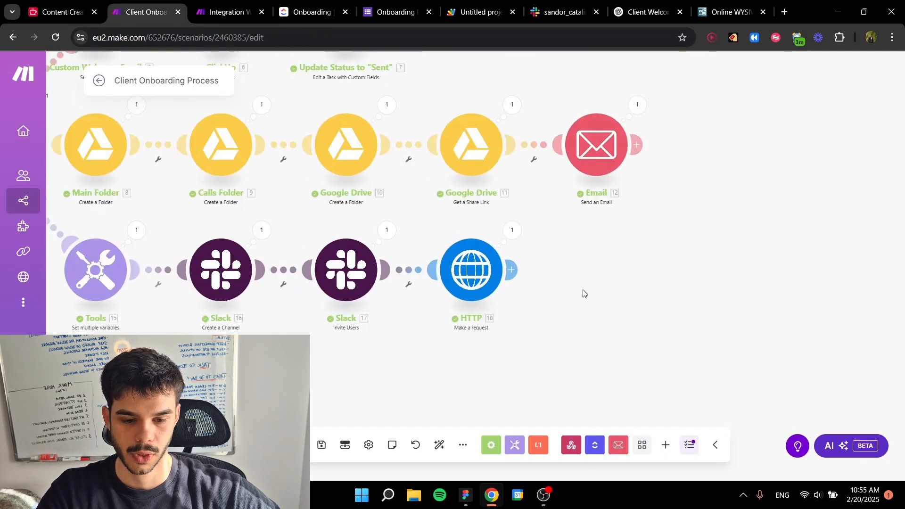
pyautogui.click(481, 257)
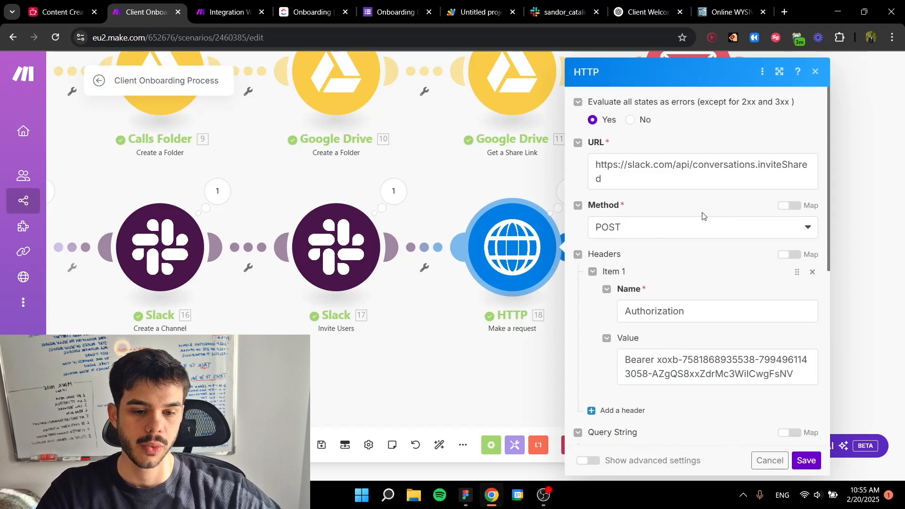
pyautogui.tripleClick(651, 185)
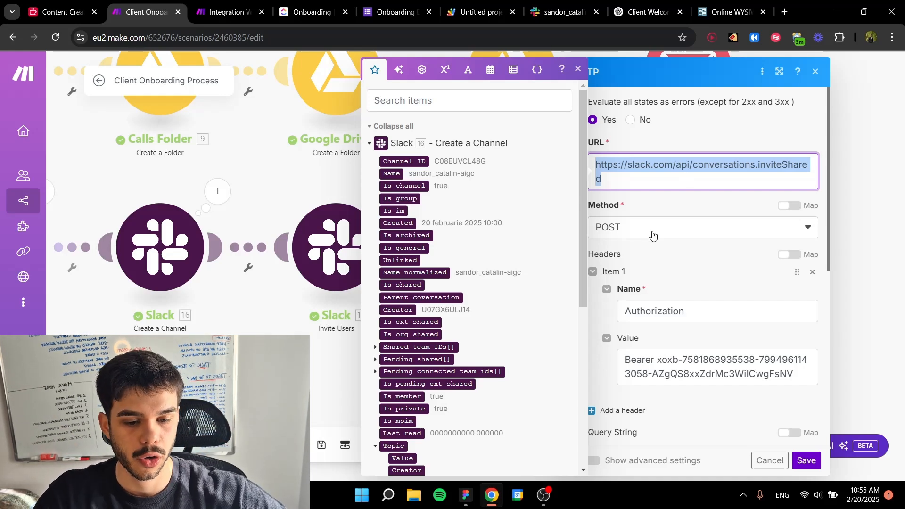
pyautogui.click(657, 250)
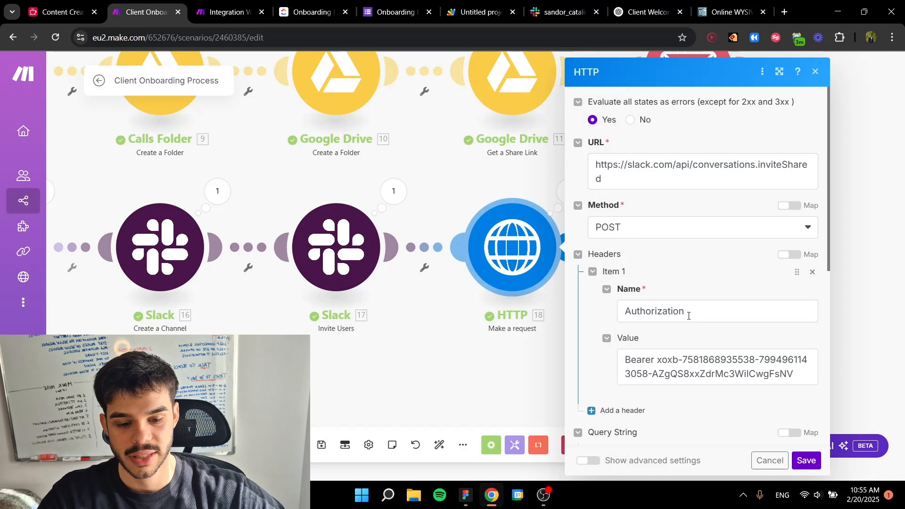